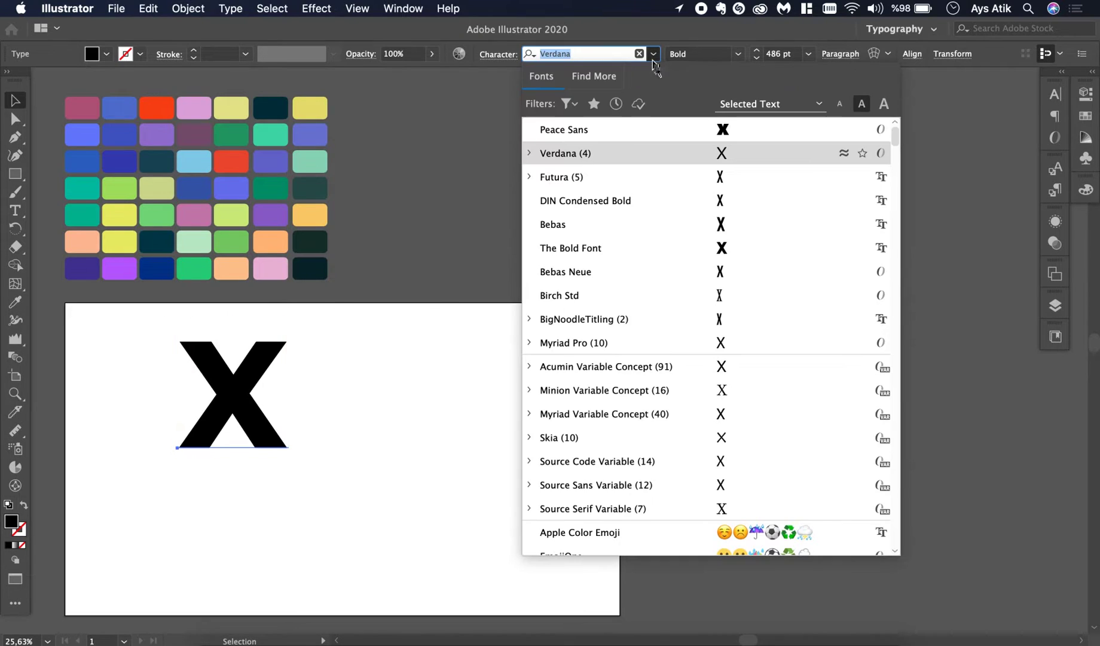
# - Set the X in Peace Sans, enlarge it to about 992 pt and centre it on the artboard
pyautogui.click(751, 128)
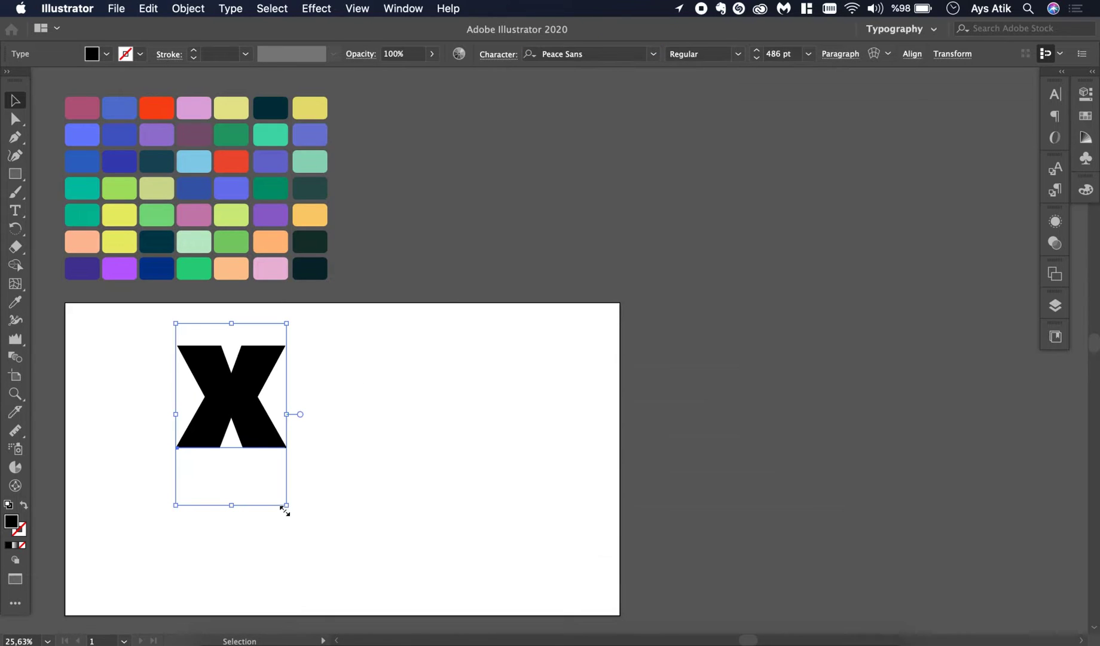
pyautogui.moveTo(285, 510); pyautogui.dragTo(382, 599)
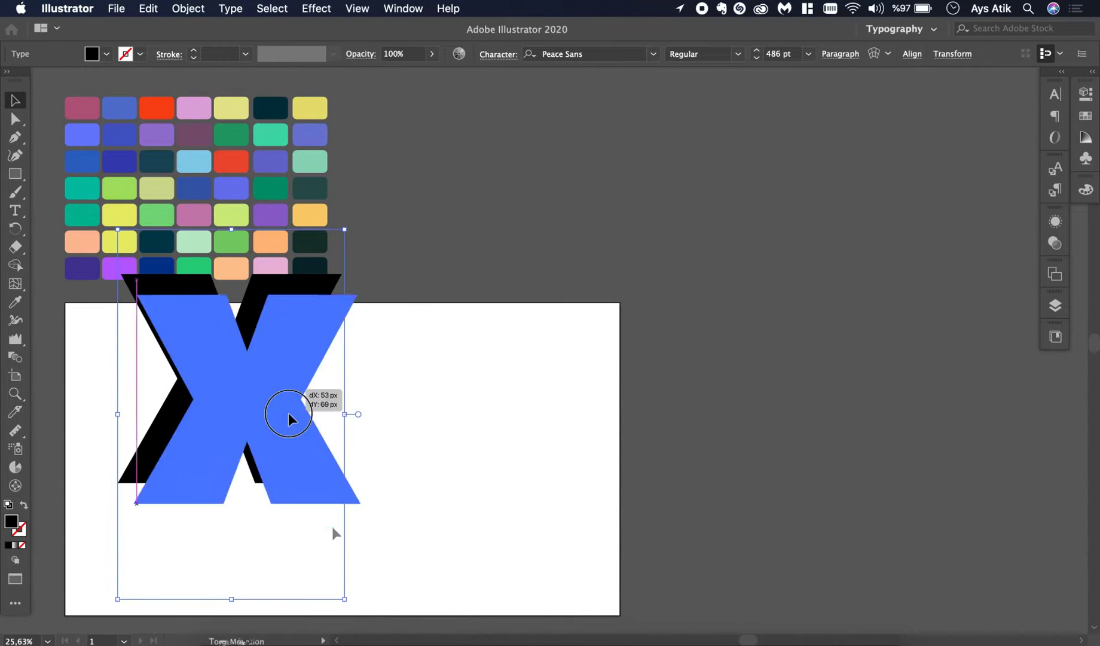
pyautogui.moveTo(268, 373); pyautogui.dragTo(379, 452)
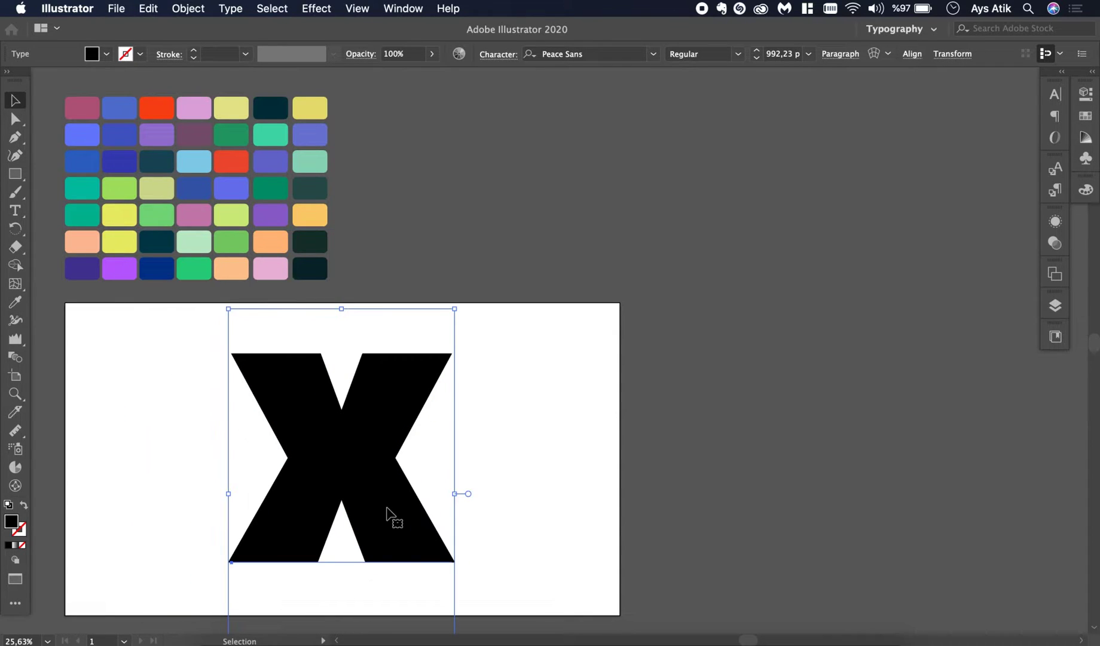
# - Convert the X text to outlines, deselect it, then reselect the outlined X group
pyautogui.rightClick(356, 470)
pyautogui.click(407, 445)
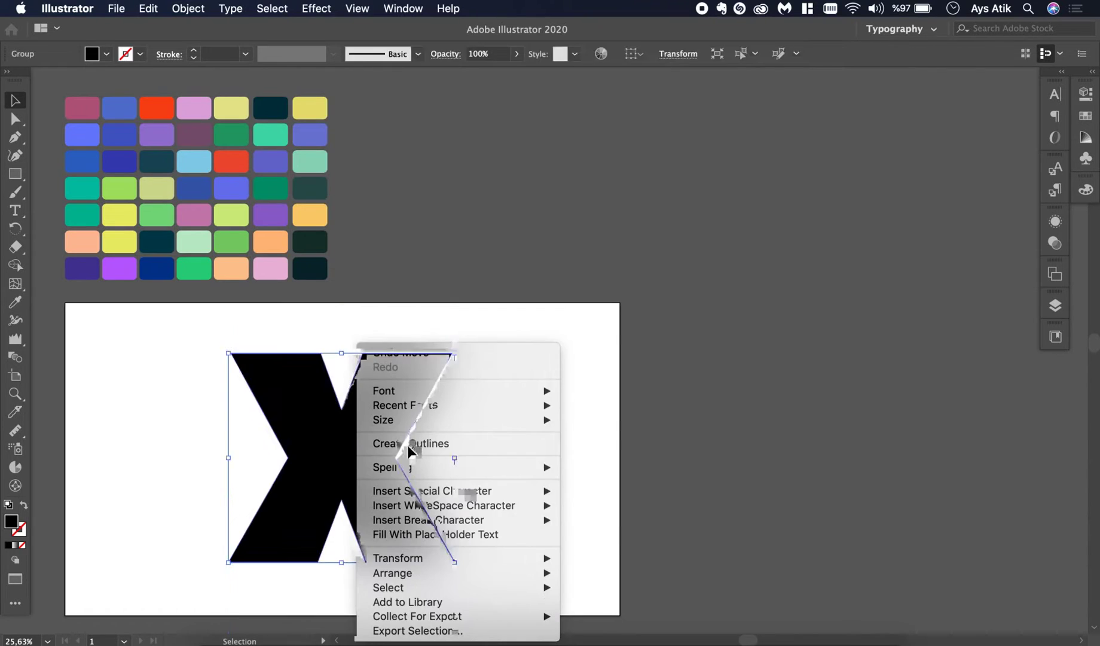
pyautogui.click(446, 442)
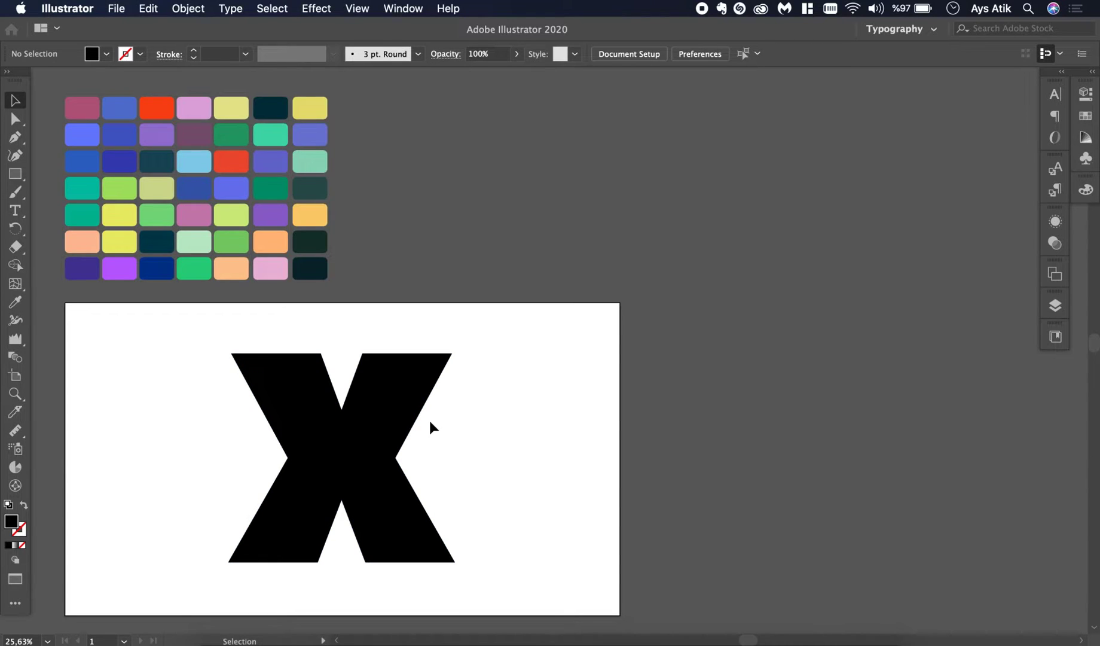
pyautogui.click(400, 410)
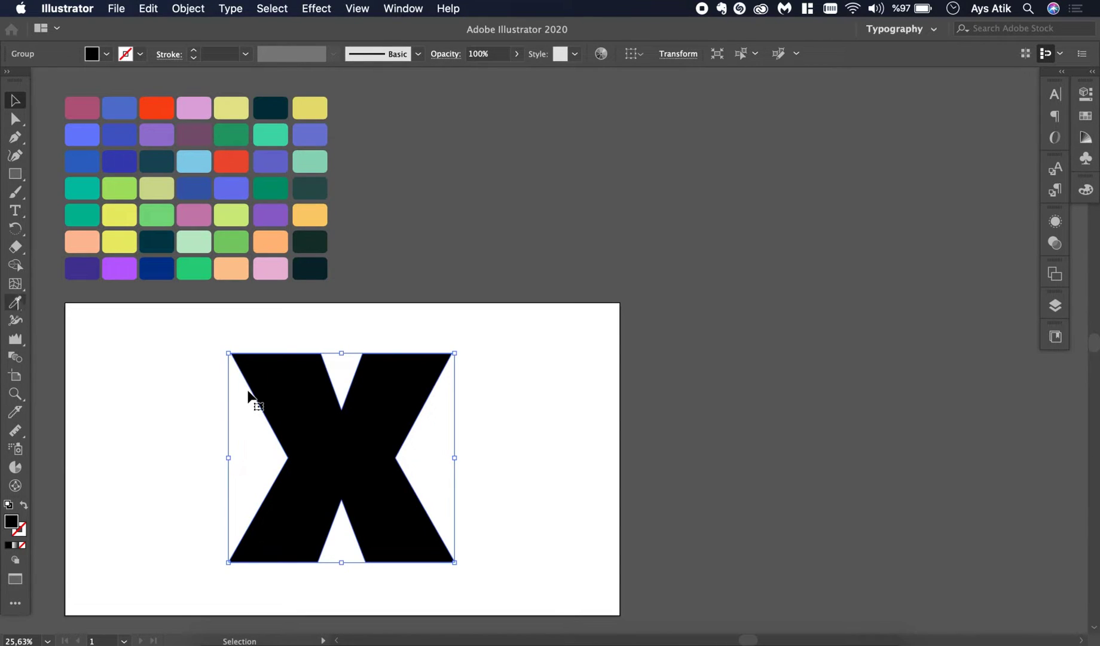
# - With the Mesh Tool, add vertical mesh lines through the X's upper-left and upper-right arms
pyautogui.click(23, 289)
pyautogui.moveTo(22, 289); pyautogui.dragTo(41, 296)
pyautogui.moveTo(113, 307); pyautogui.dragTo(113, 305)
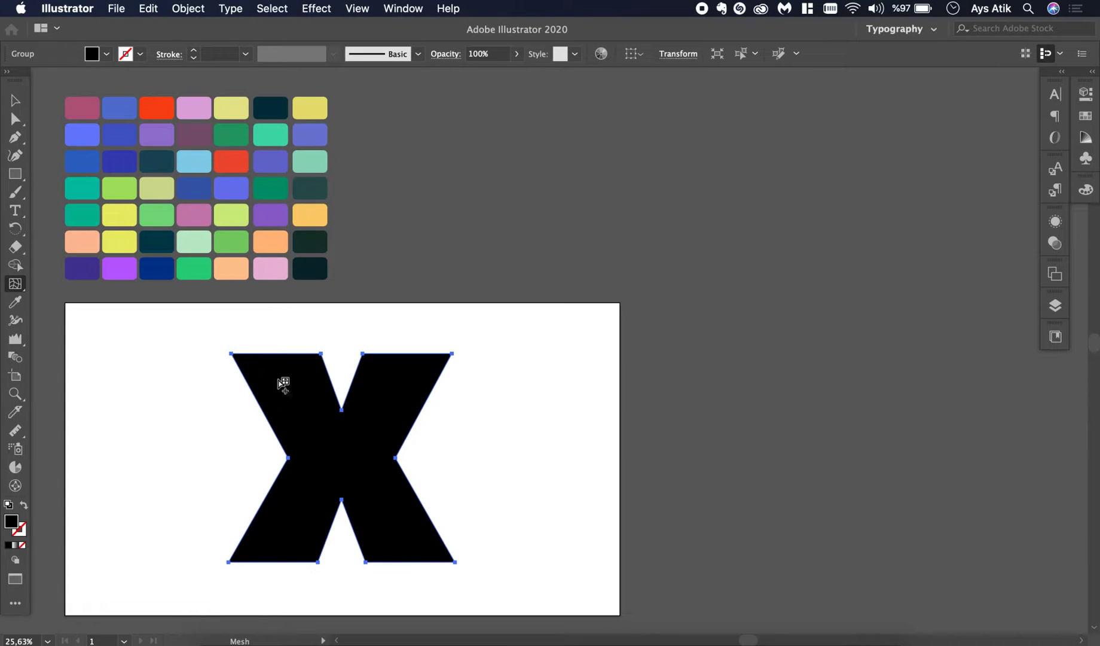
pyautogui.click(276, 377)
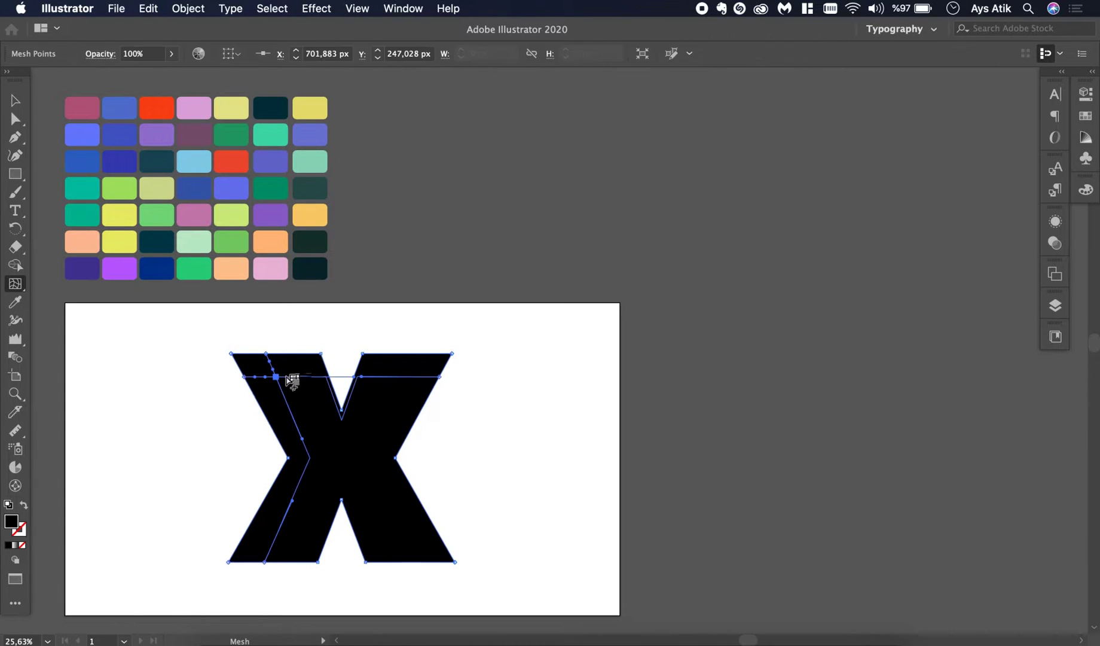
pyautogui.click(301, 376)
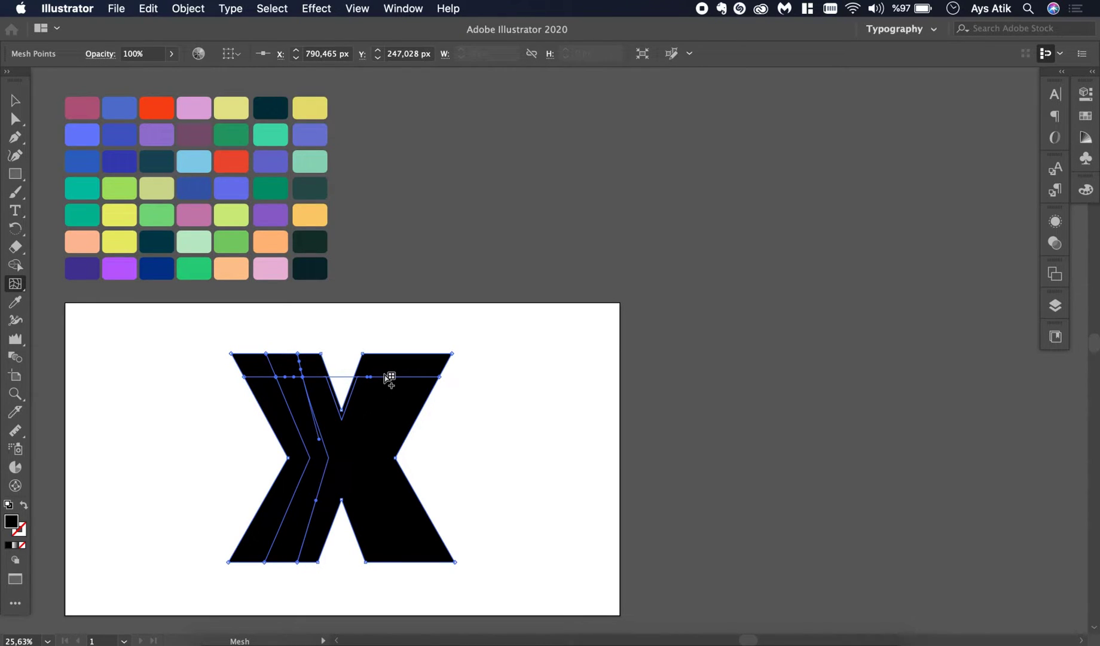
pyautogui.click(387, 377)
pyautogui.click(415, 377)
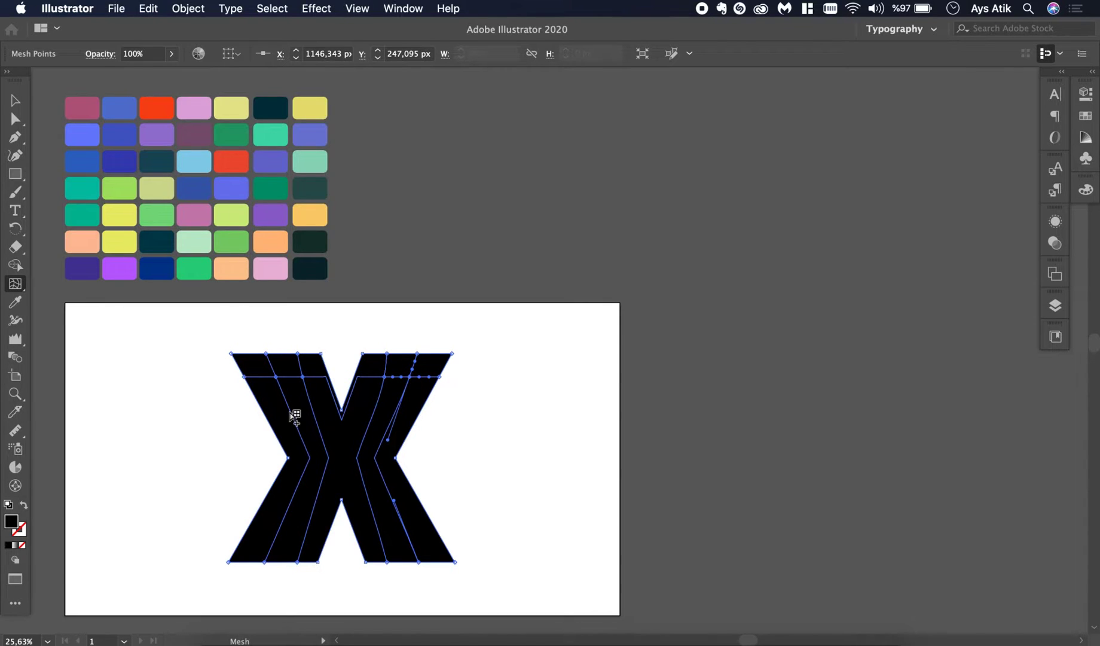
# - Add horizontal mesh lines from the upper X down through the centre and lower arms
pyautogui.click(316, 411)
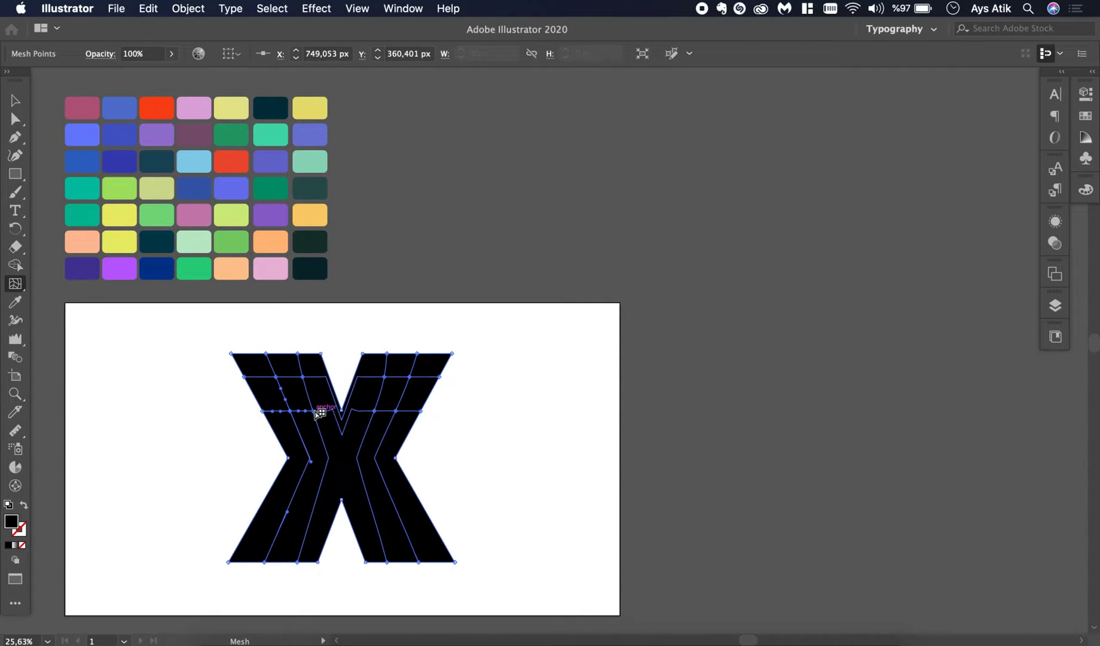
pyautogui.click(342, 411)
pyautogui.click(309, 448)
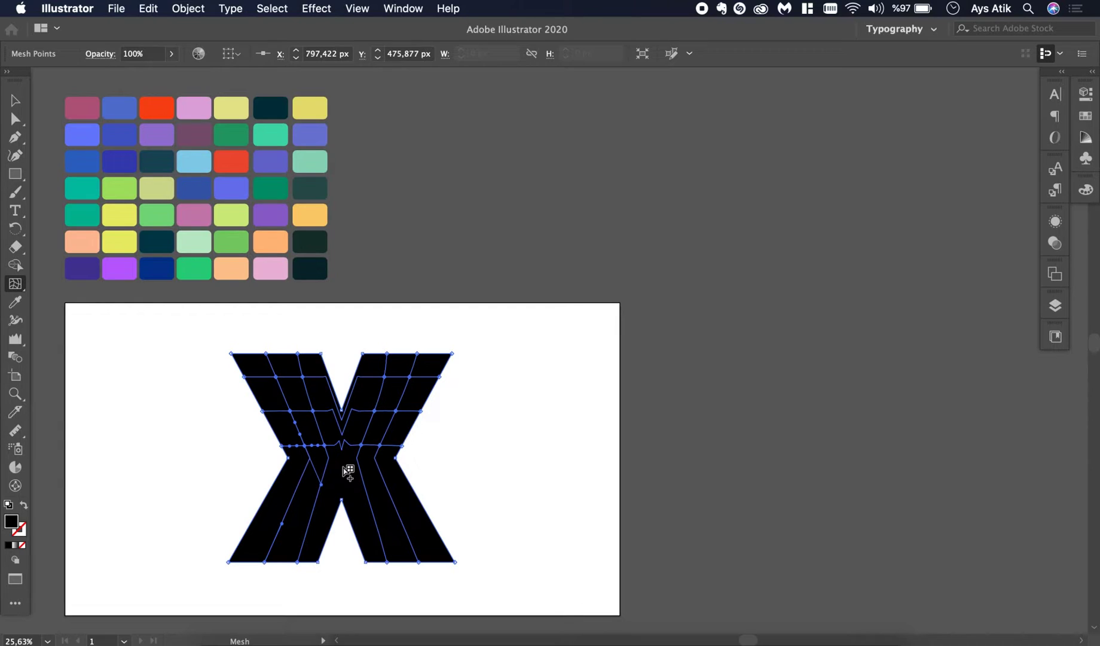
pyautogui.click(304, 474)
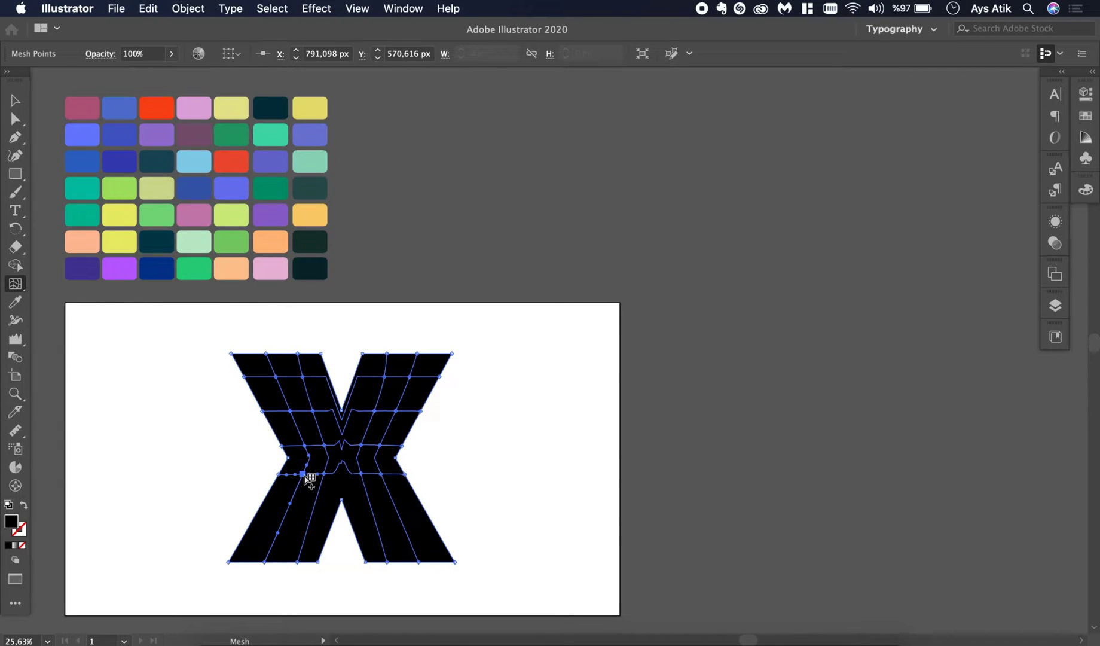
pyautogui.click(289, 509)
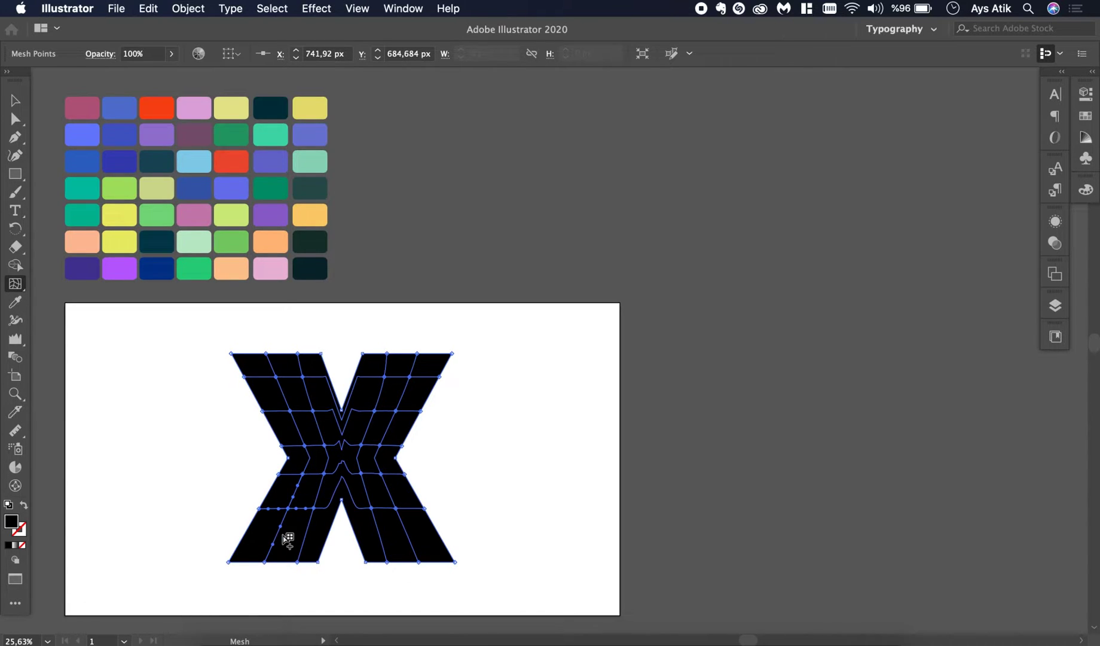
pyautogui.click(277, 536)
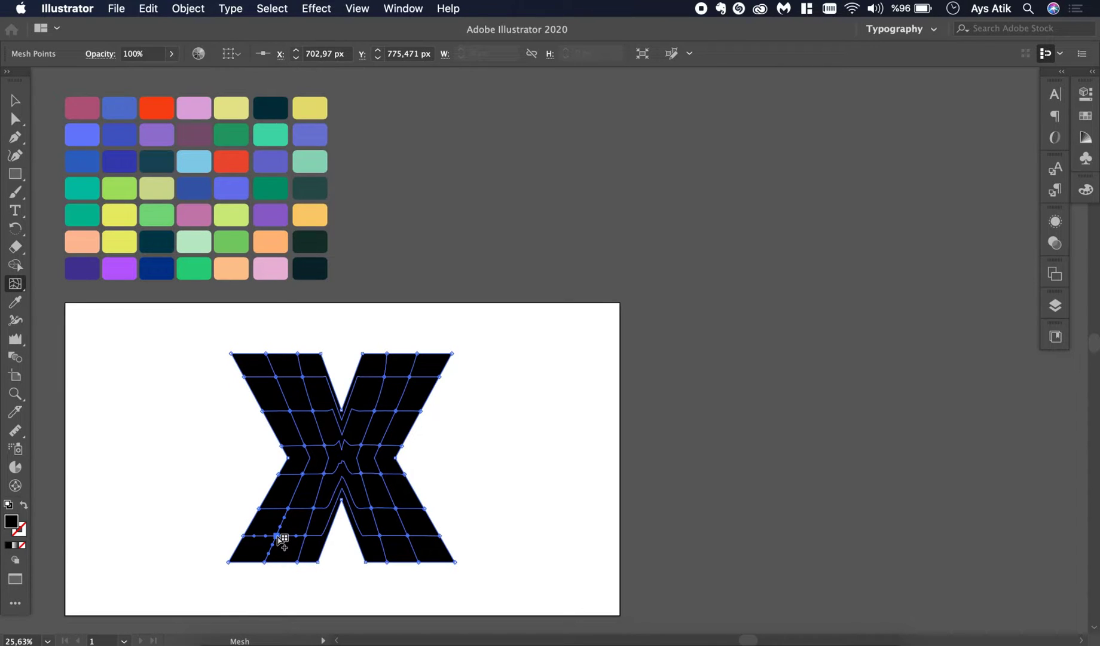
pyautogui.scroll(-2, 281, 540)
pyautogui.hscroll(2, 281, 539)
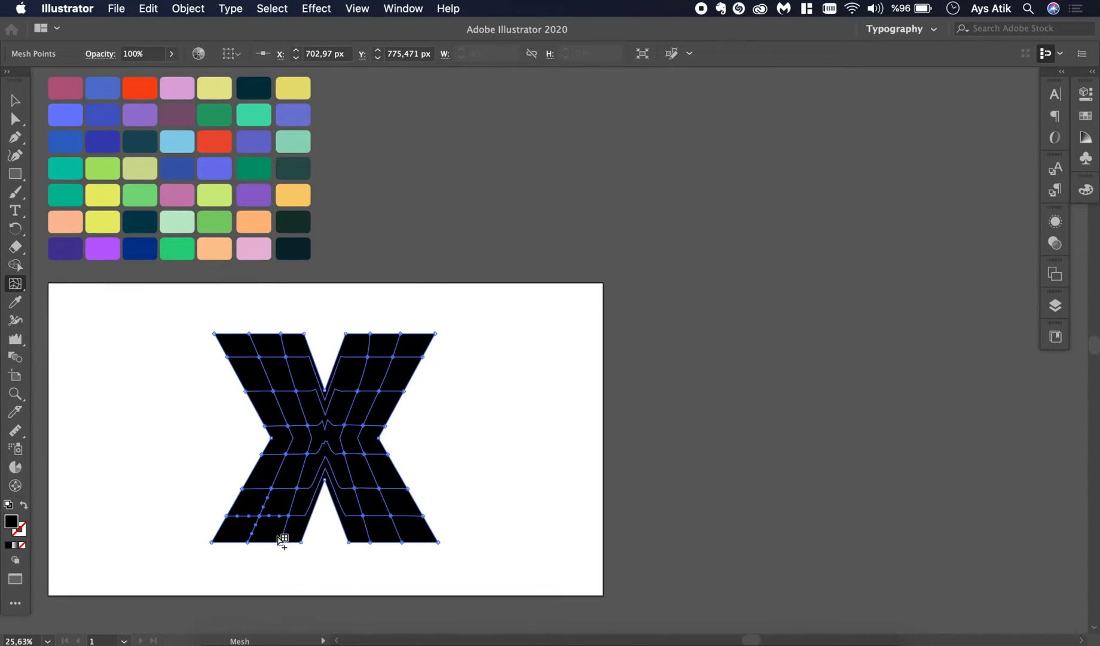
pyautogui.scroll(1, 279, 540)
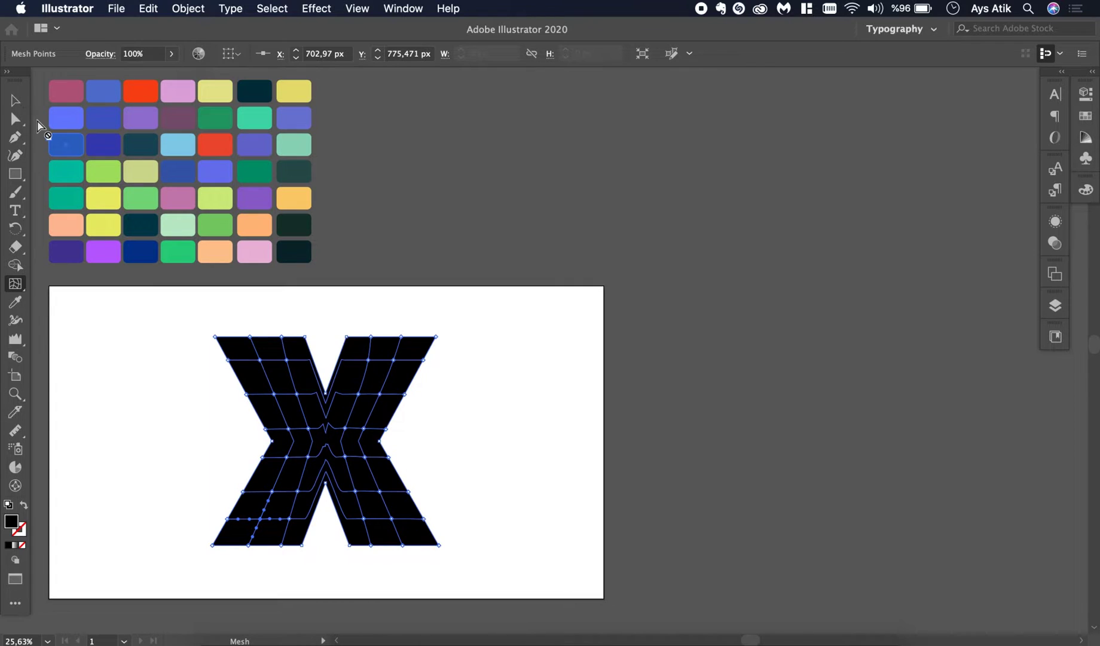
pyautogui.click(15, 100)
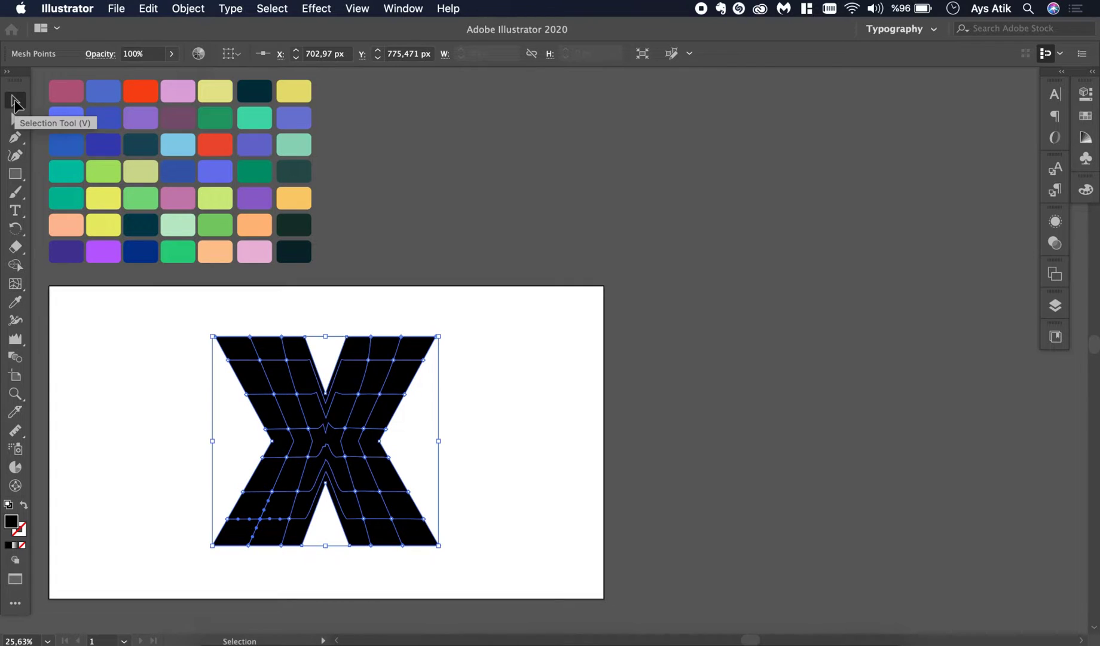
pyautogui.click(264, 369)
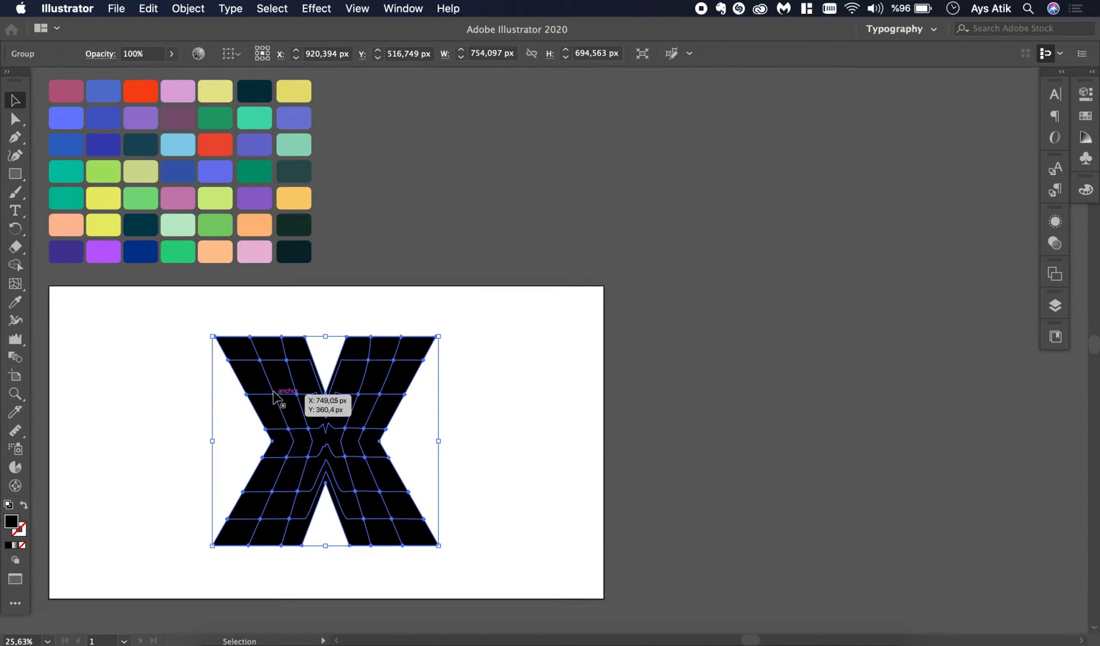
pyautogui.press('i')
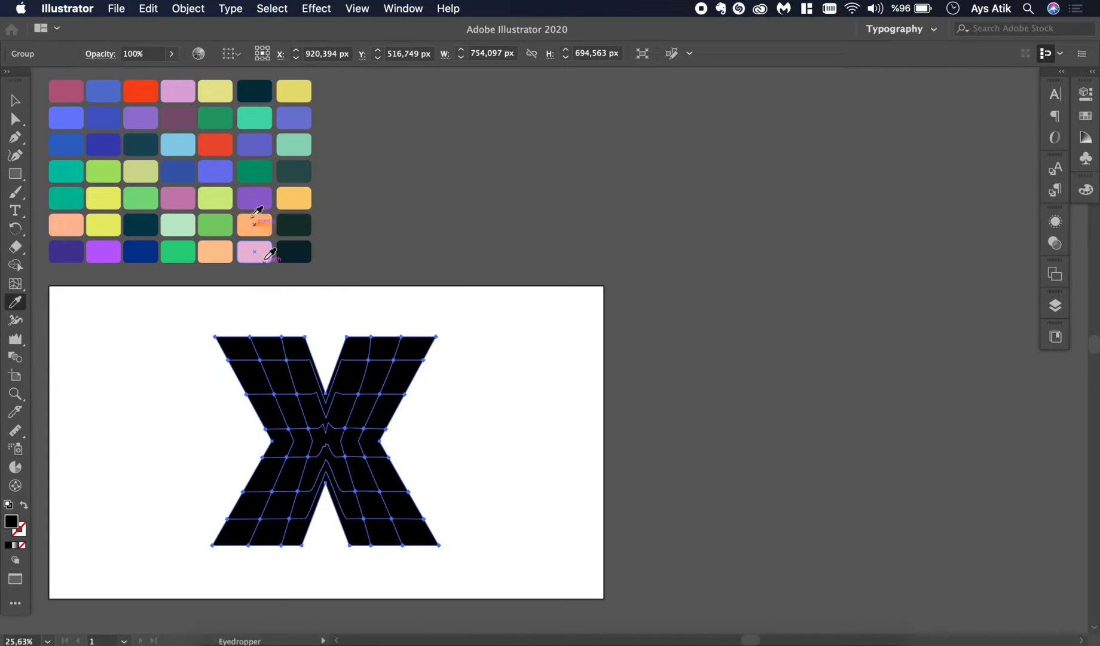
pyautogui.click(227, 176)
pyautogui.press('super+z')
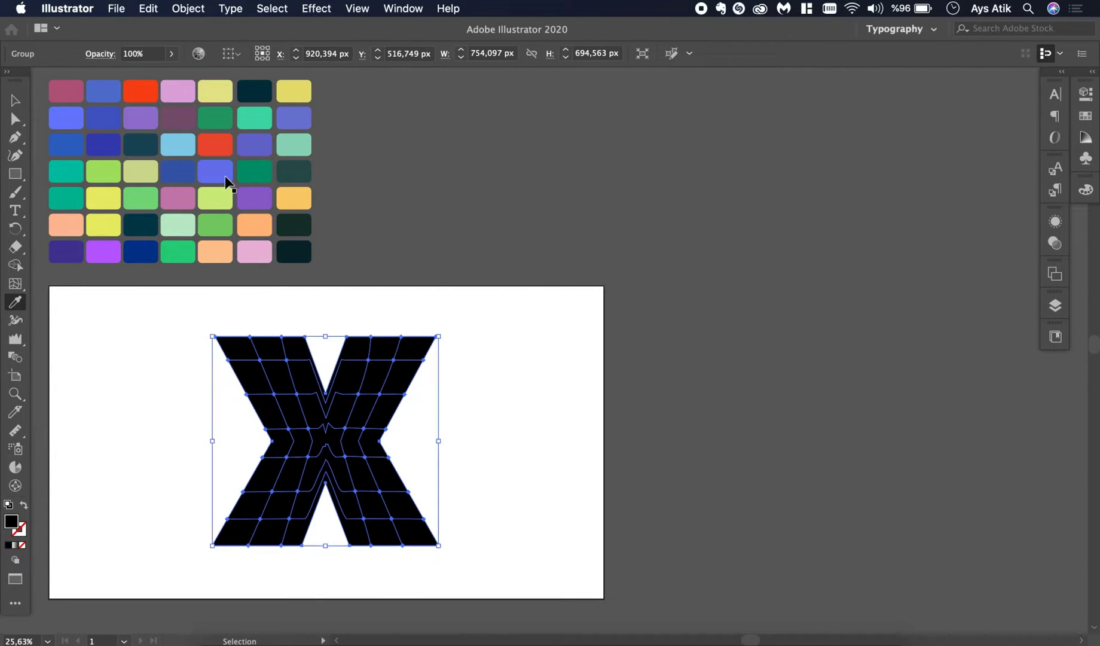
pyautogui.press('a')
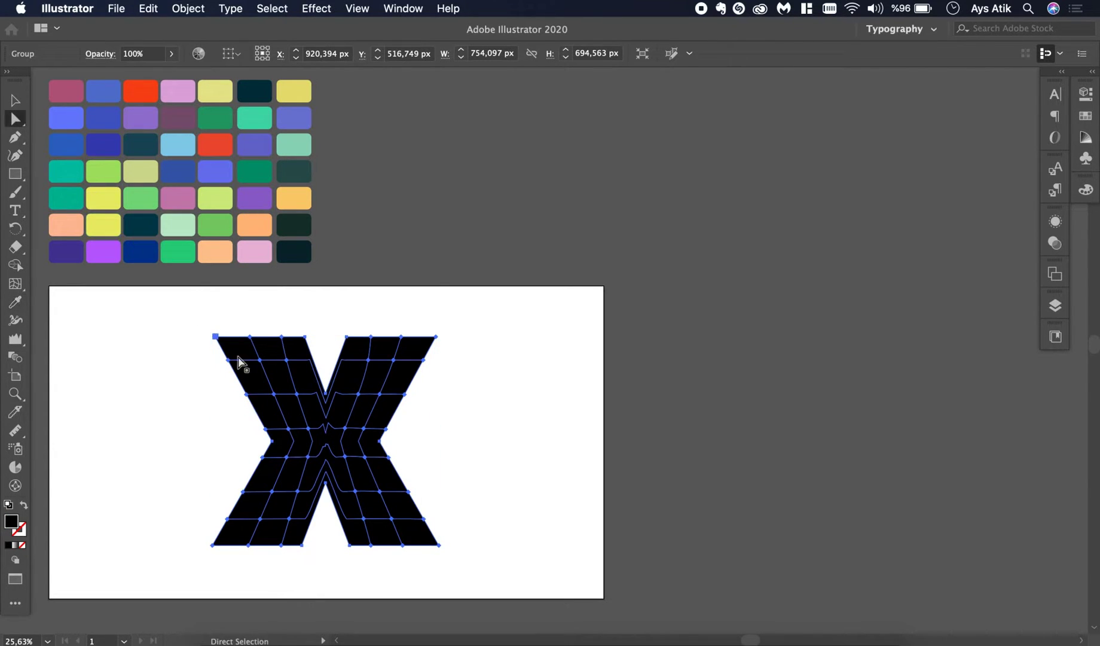
pyautogui.click(260, 360)
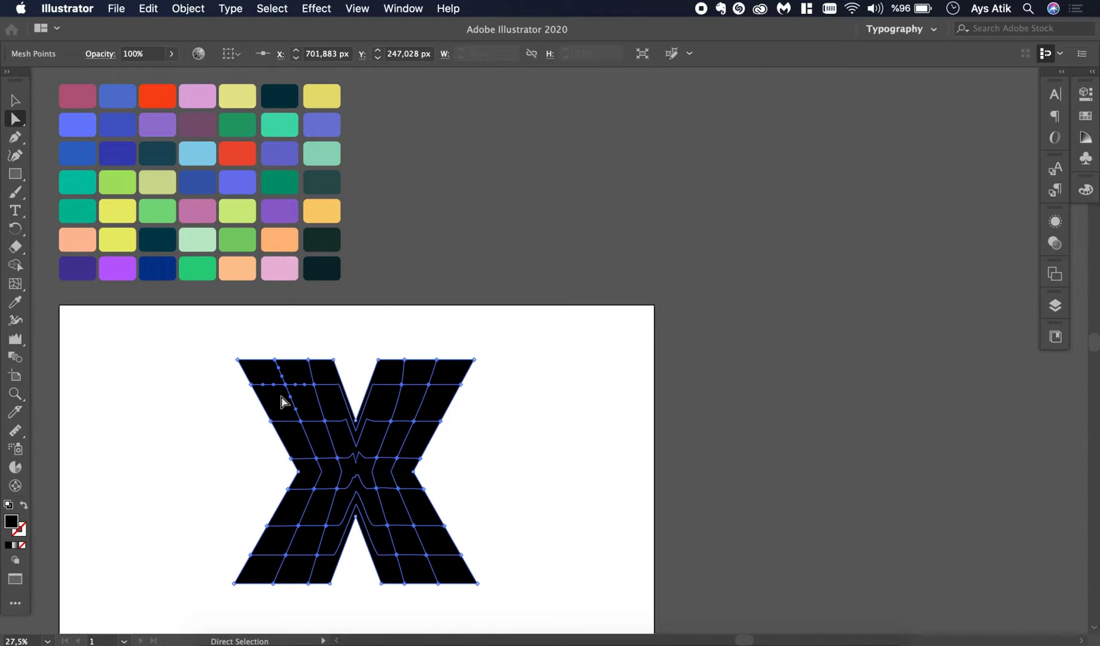
pyautogui.press('i')
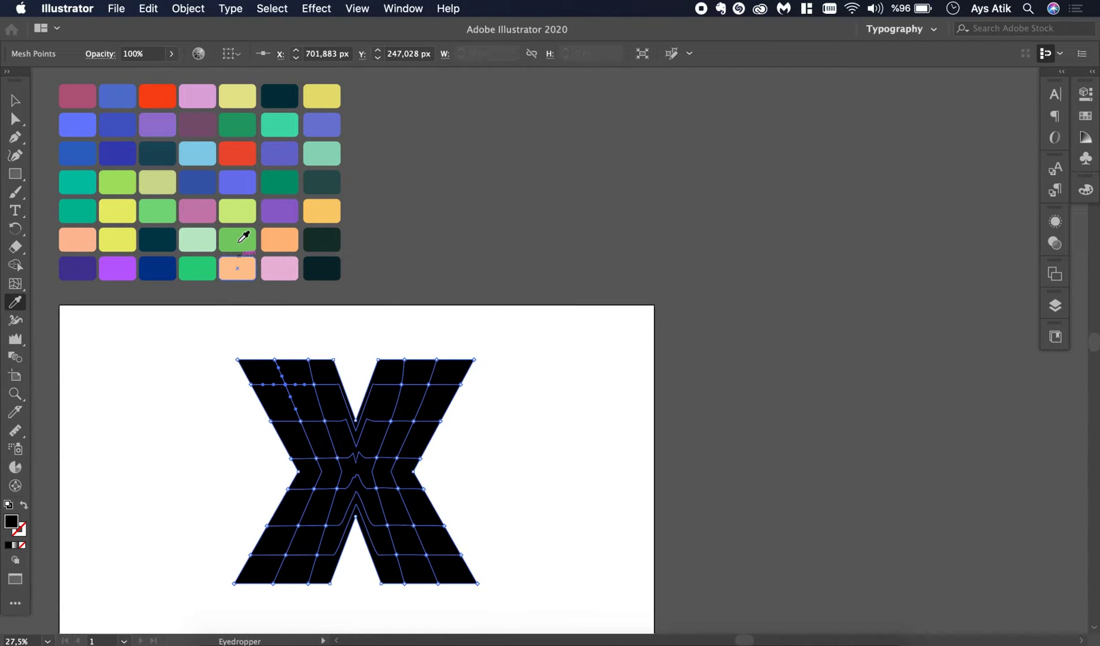
# - Tint a mesh point blue-violet, then reselect the mesh X and undo a trial light-blue sample
pyautogui.click(241, 190)
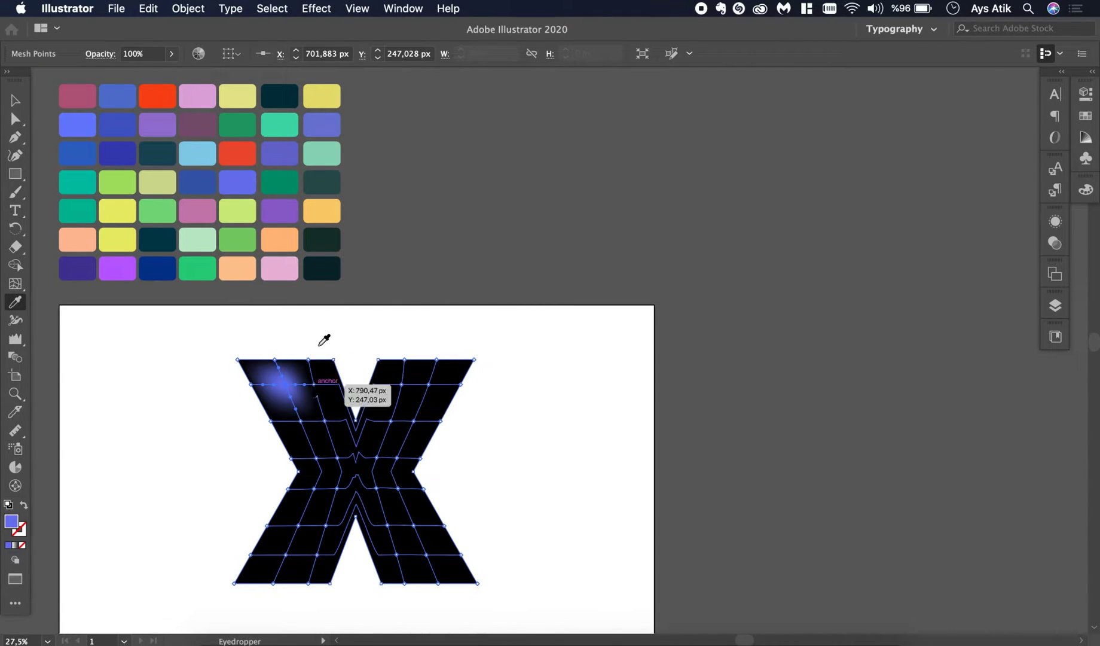
pyautogui.press('v')
pyautogui.click(316, 392)
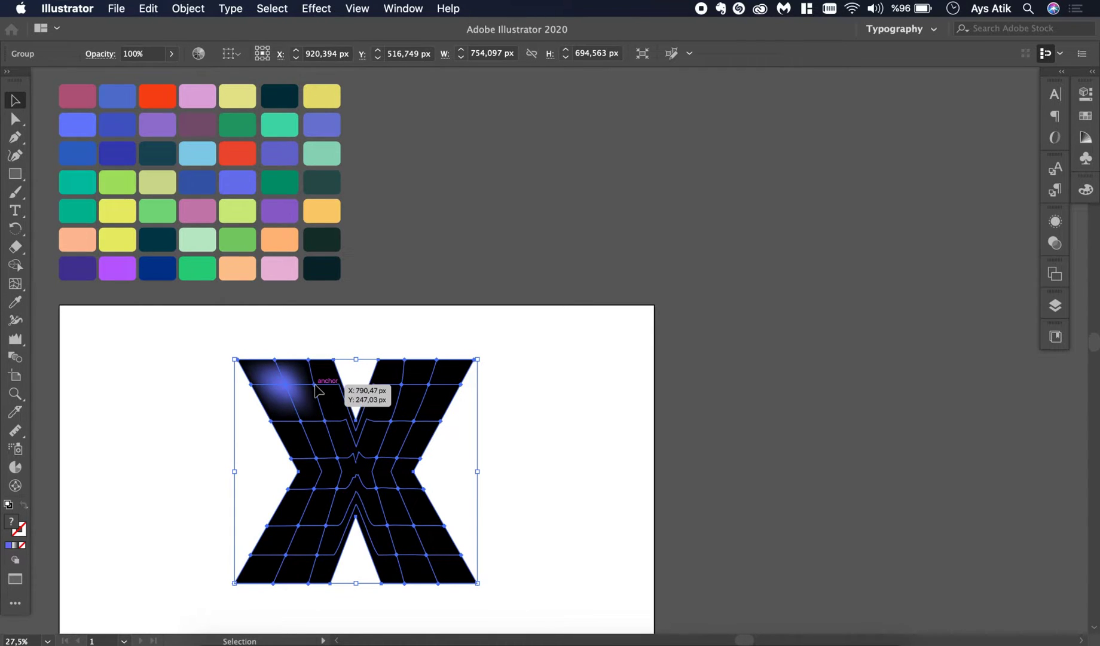
pyautogui.press('i')
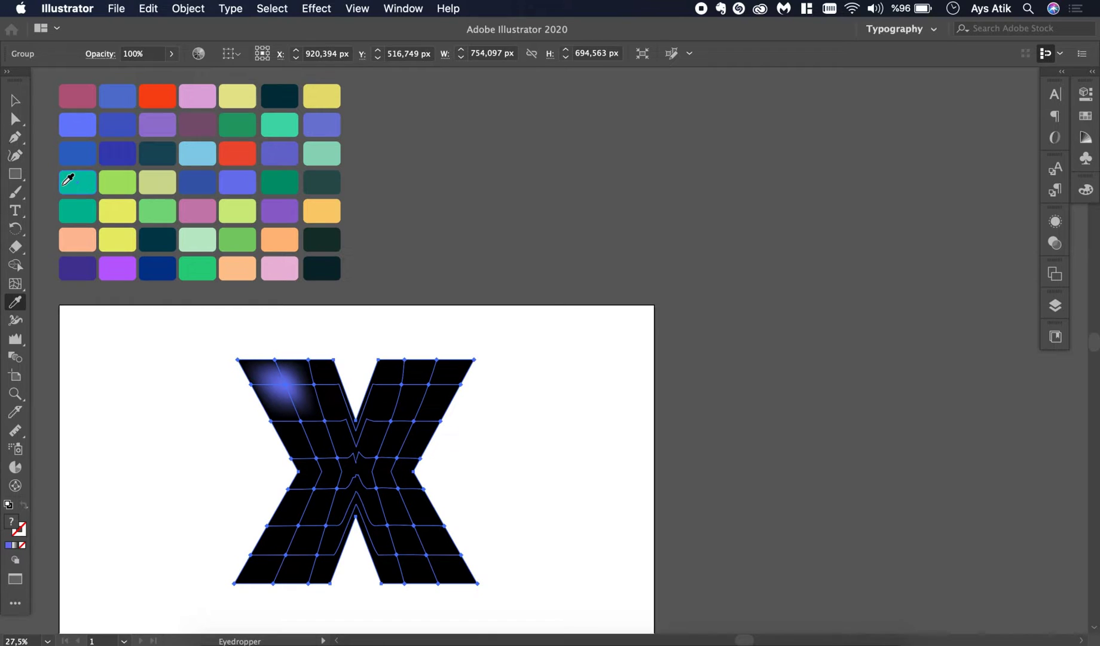
pyautogui.click(12, 119)
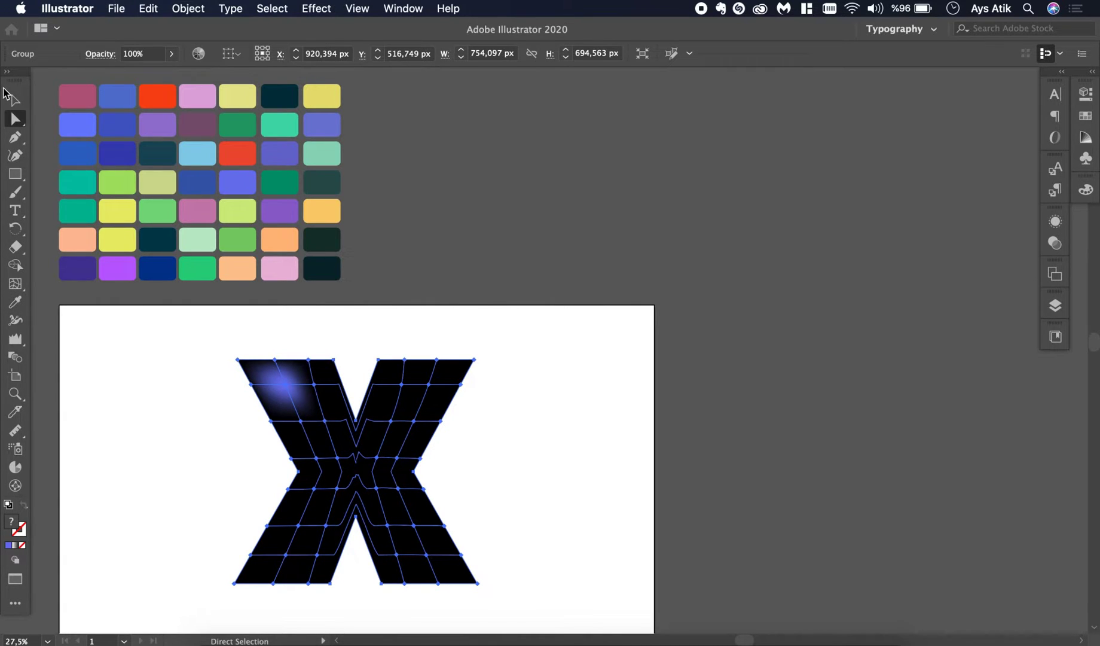
pyautogui.click(23, 127)
pyautogui.click(23, 126)
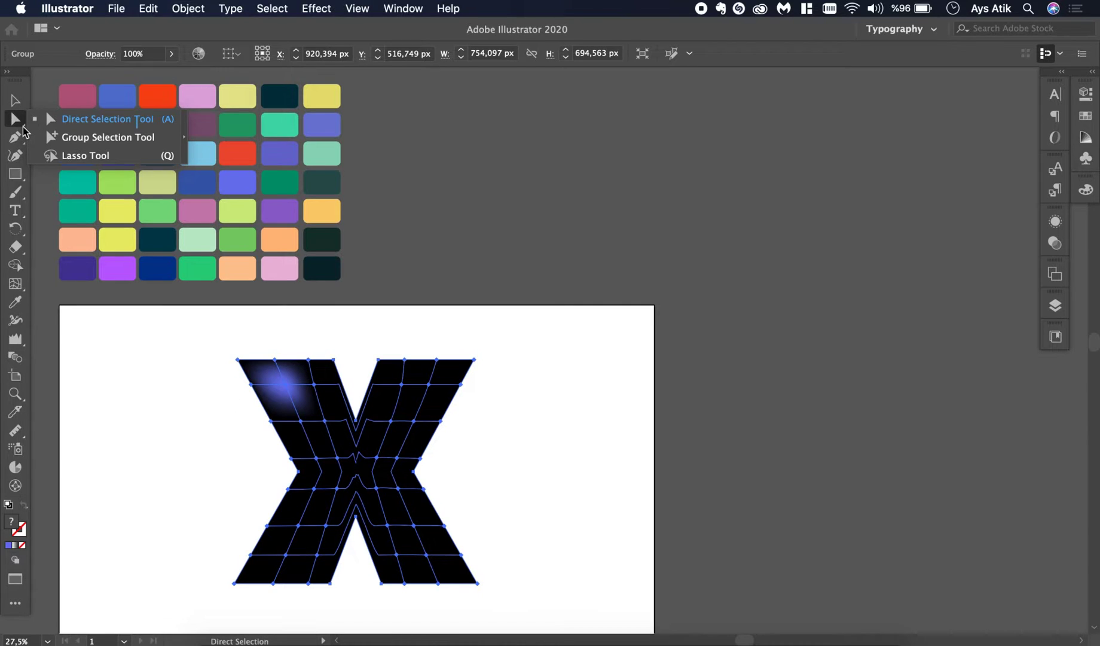
pyautogui.press('i')
pyautogui.press('a')
pyautogui.press('i')
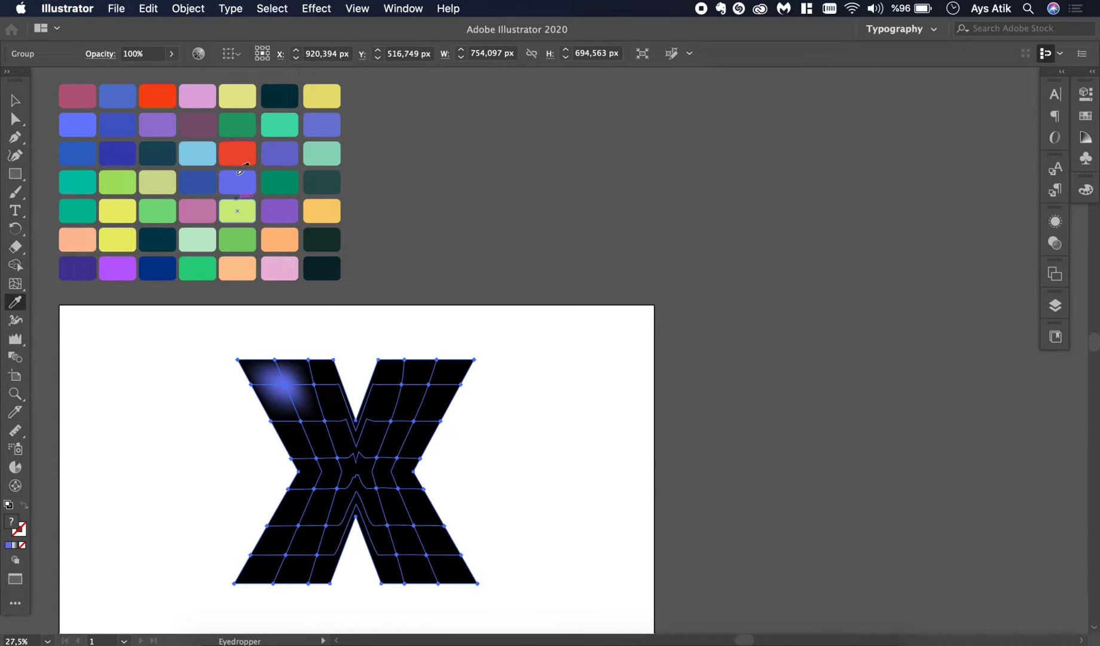
pyautogui.click(206, 153)
pyautogui.press('super+z')
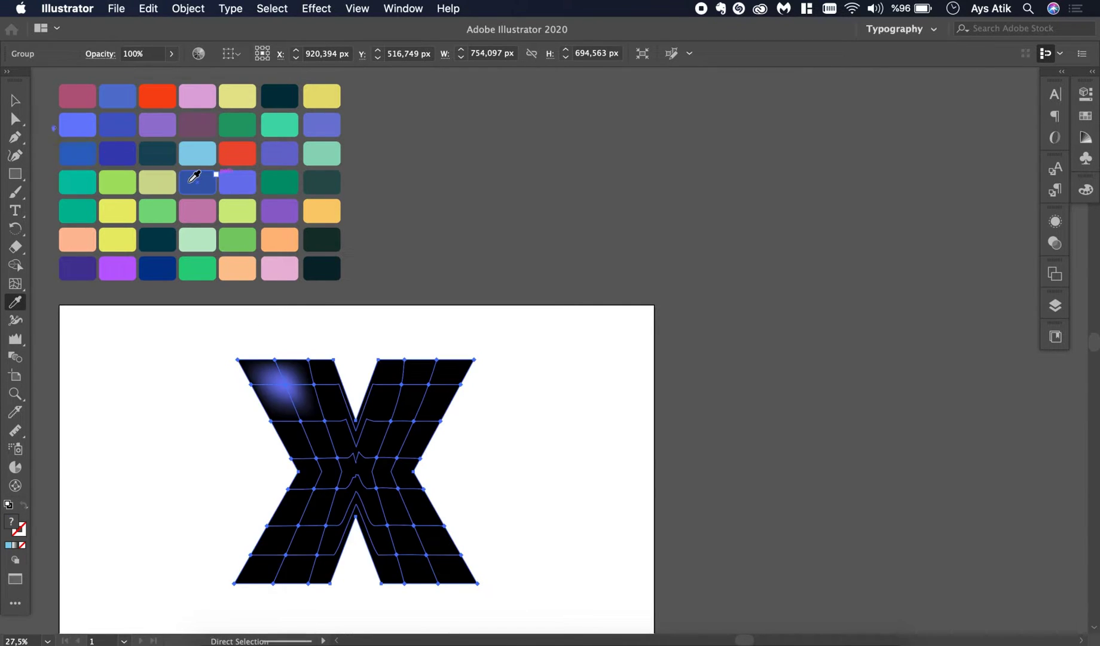
# - Colour two mesh points on the upper-left arm light blue and blue from the swatch grid
pyautogui.click(314, 384)
pyautogui.click(314, 384)
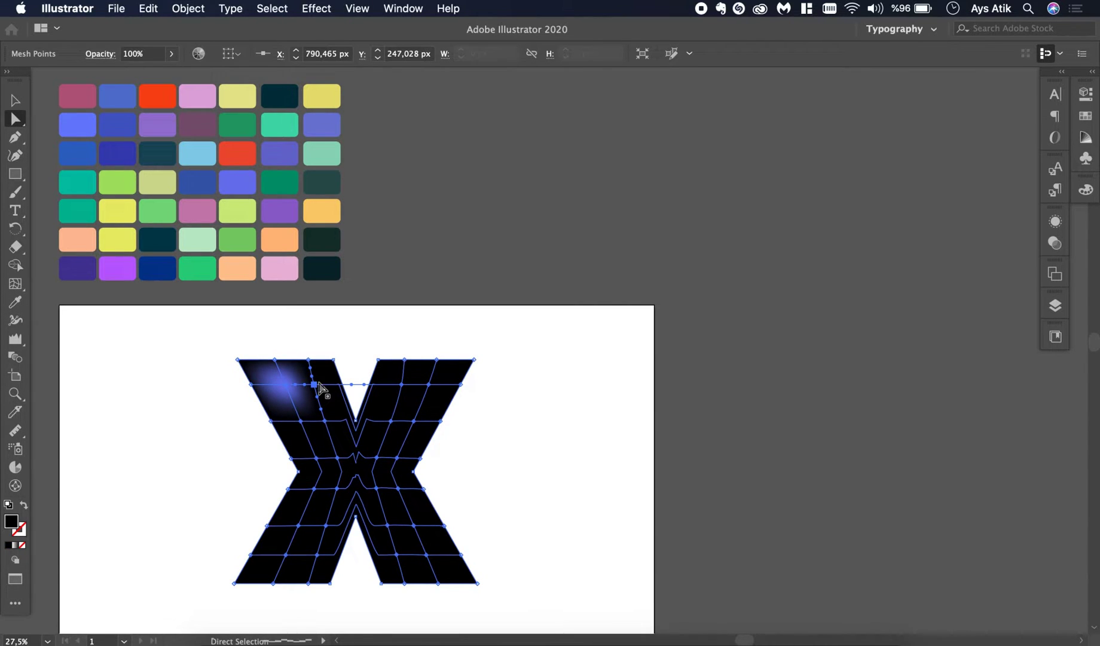
pyautogui.press('i')
pyautogui.click(207, 153)
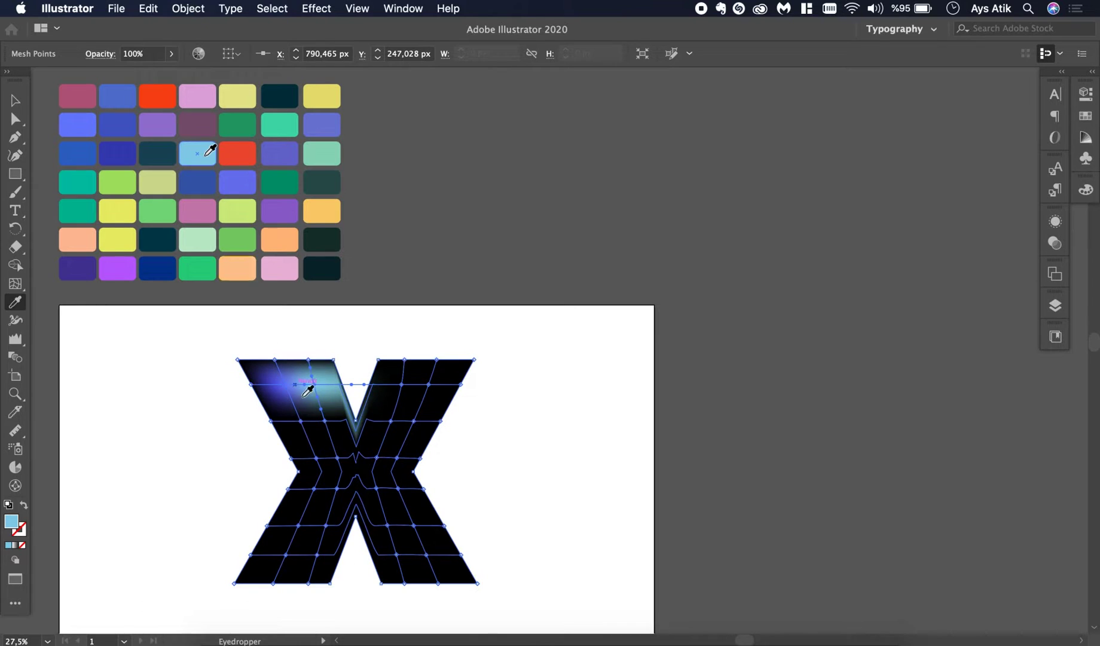
pyautogui.press('a')
pyautogui.click(298, 422)
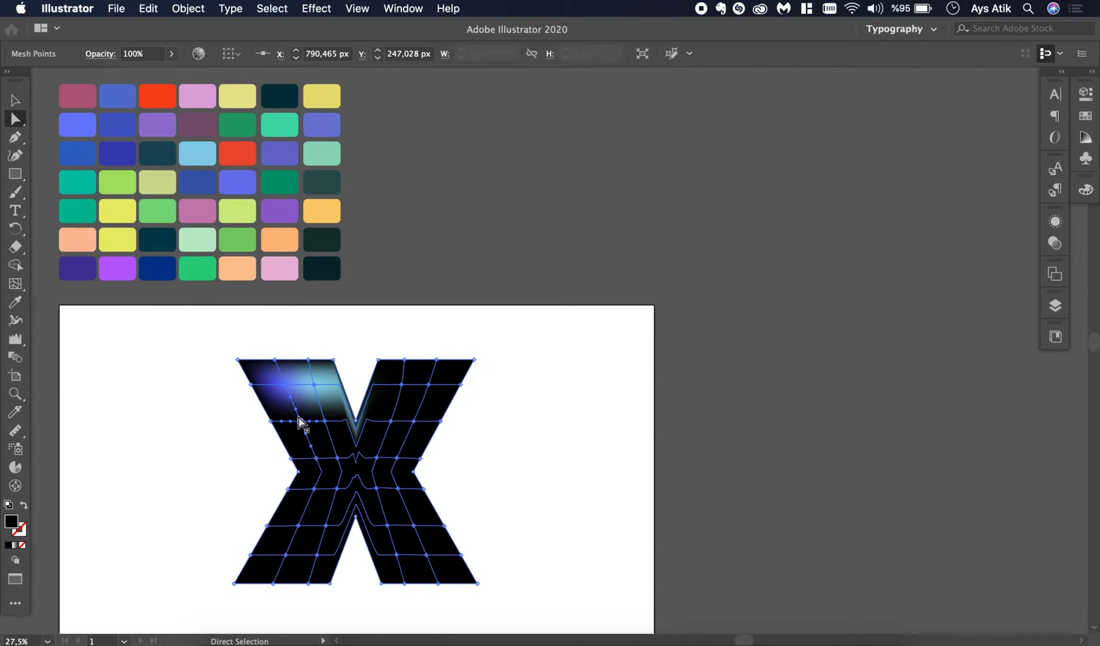
pyautogui.press('i')
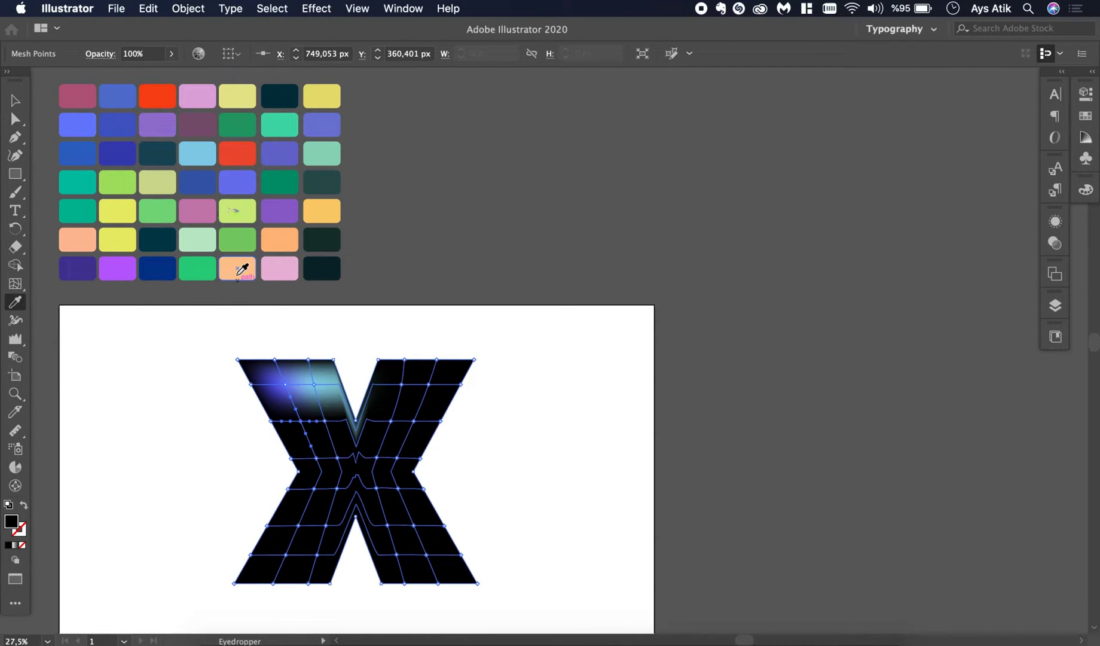
pyautogui.click(213, 176)
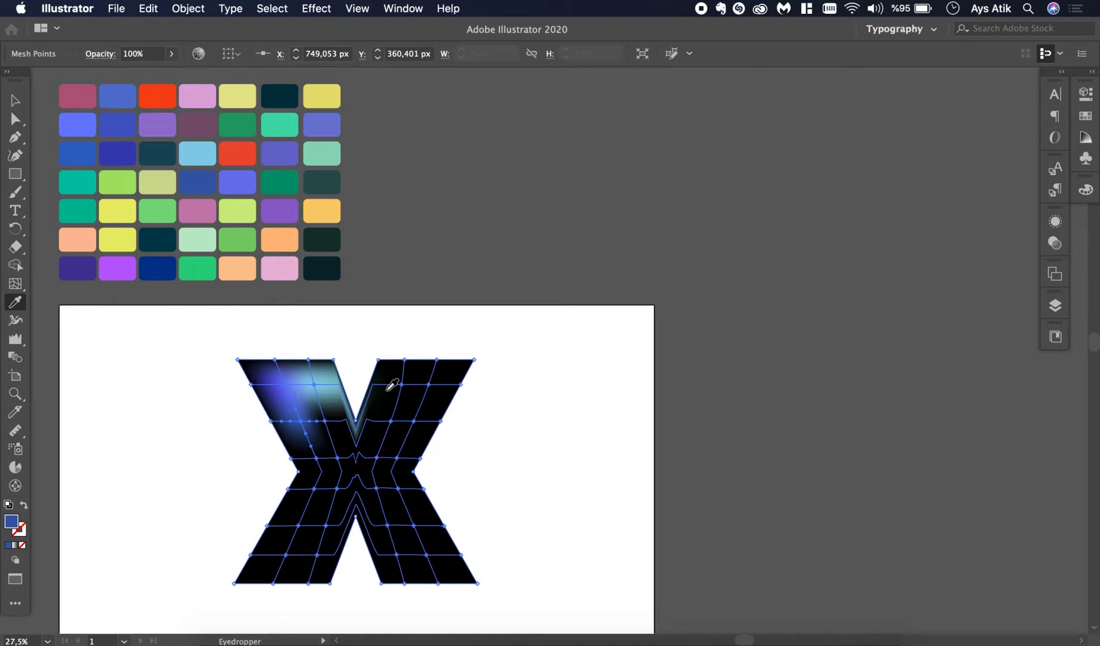
pyautogui.press('a')
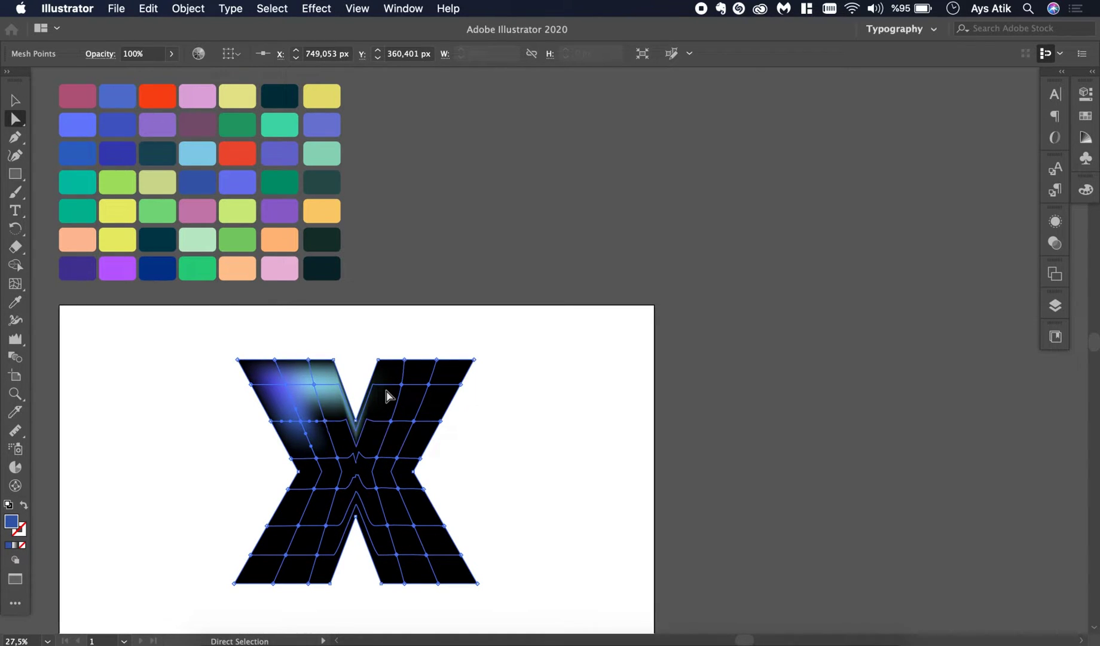
pyautogui.click(327, 422)
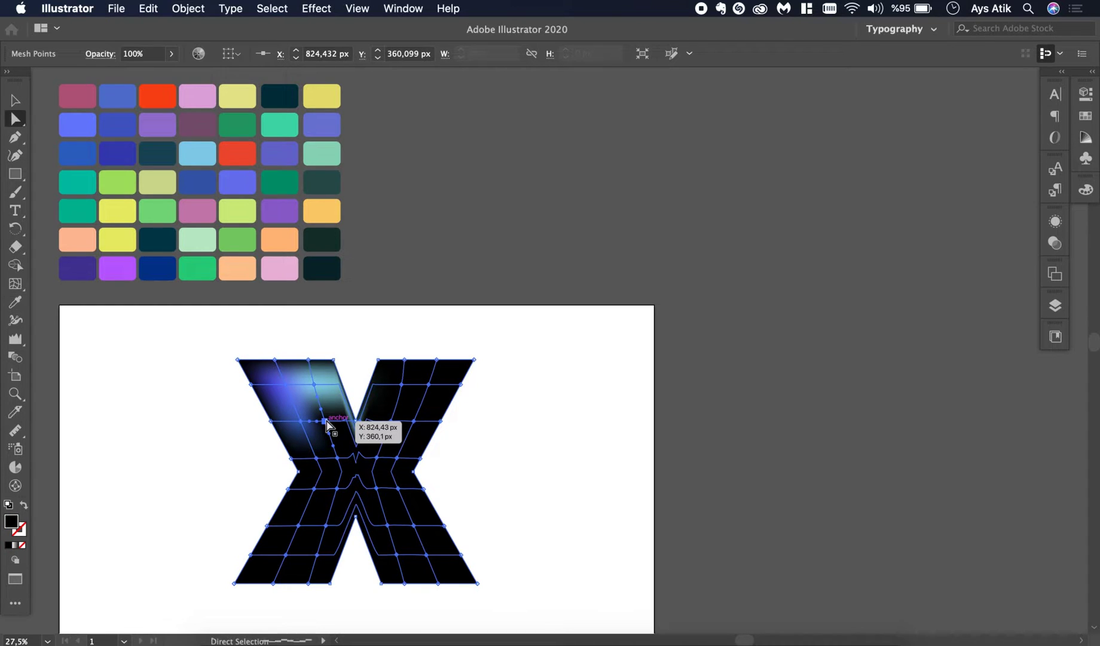
# - Colour the selected mesh point purple and the X's top-left corner point orange
pyautogui.press('i')
pyautogui.click(158, 119)
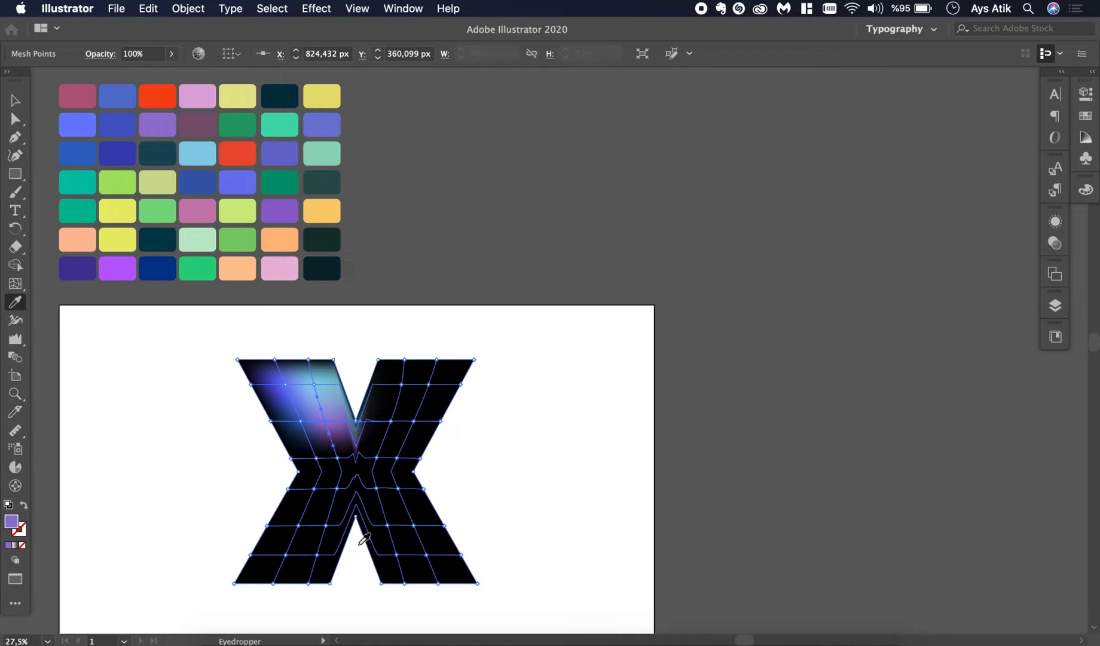
pyautogui.press('a')
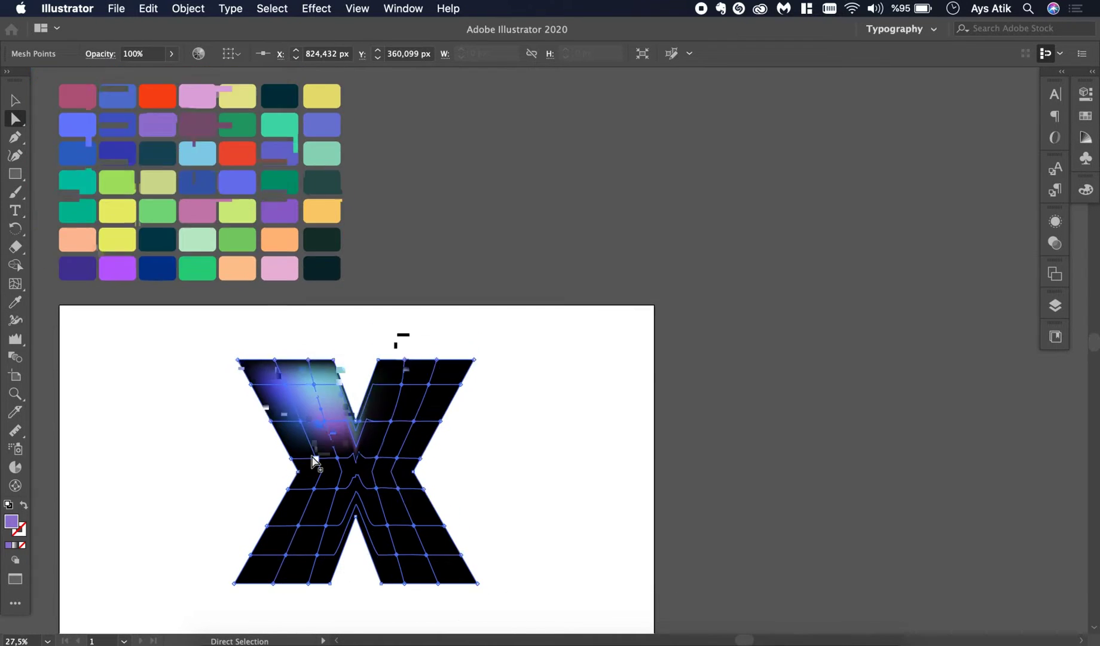
pyautogui.scroll(2, 305, 460)
pyautogui.click(217, 332)
pyautogui.scroll(-2, 220, 335)
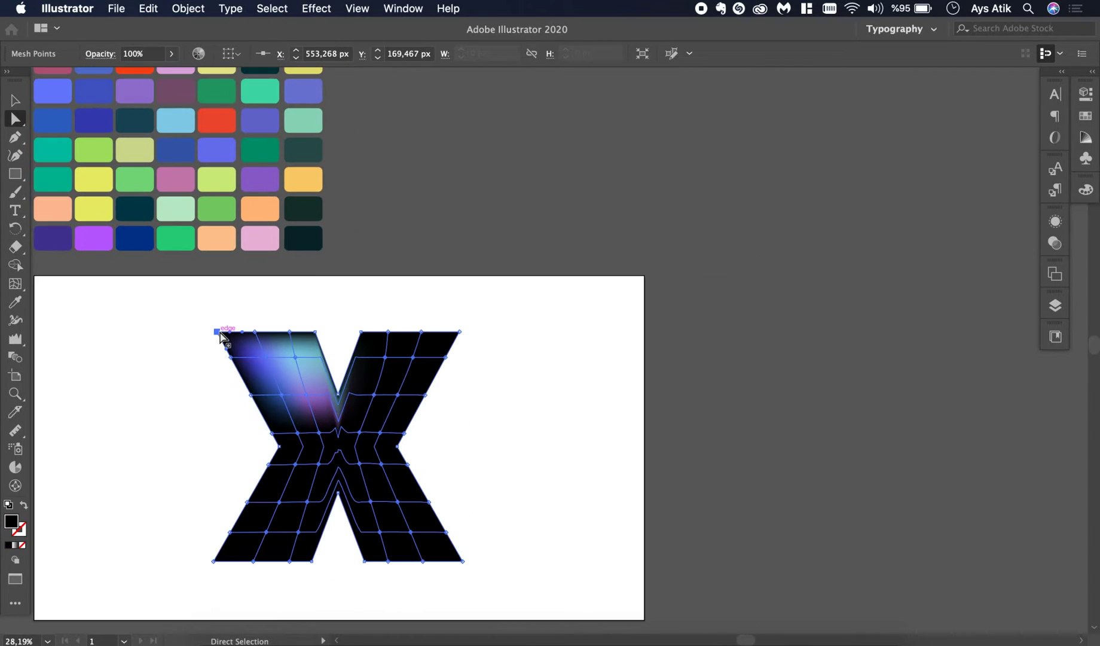
pyautogui.press('i')
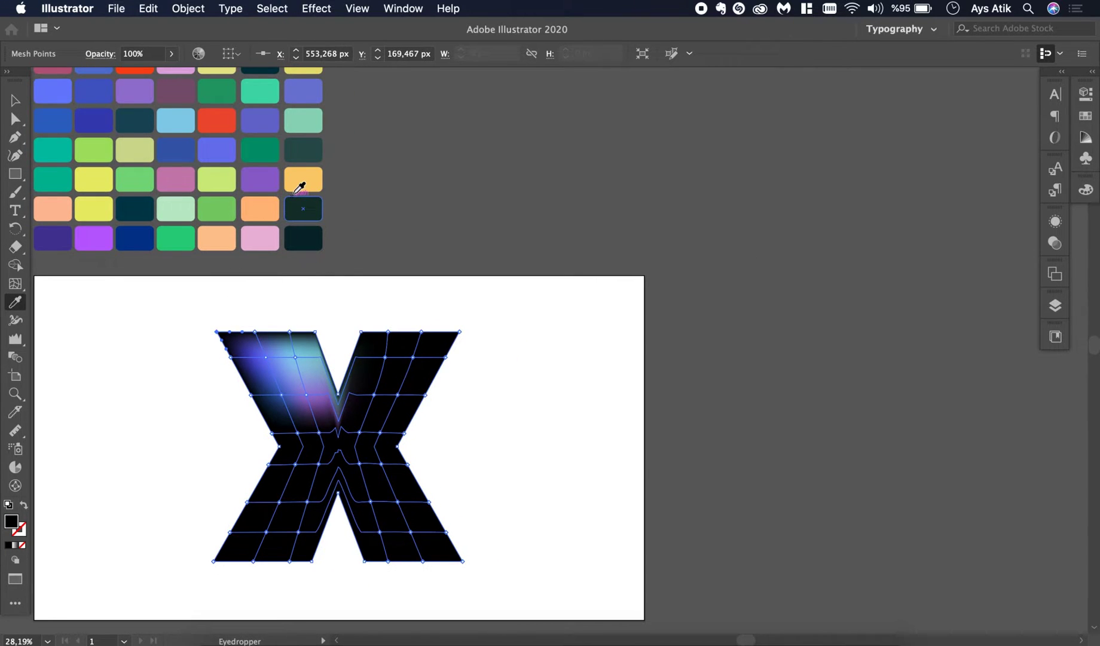
pyautogui.click(304, 182)
# - Colour two points along the X's top edge red and dark navy
pyautogui.scroll(2, 312, 351)
pyautogui.hscroll(-2, 311, 351)
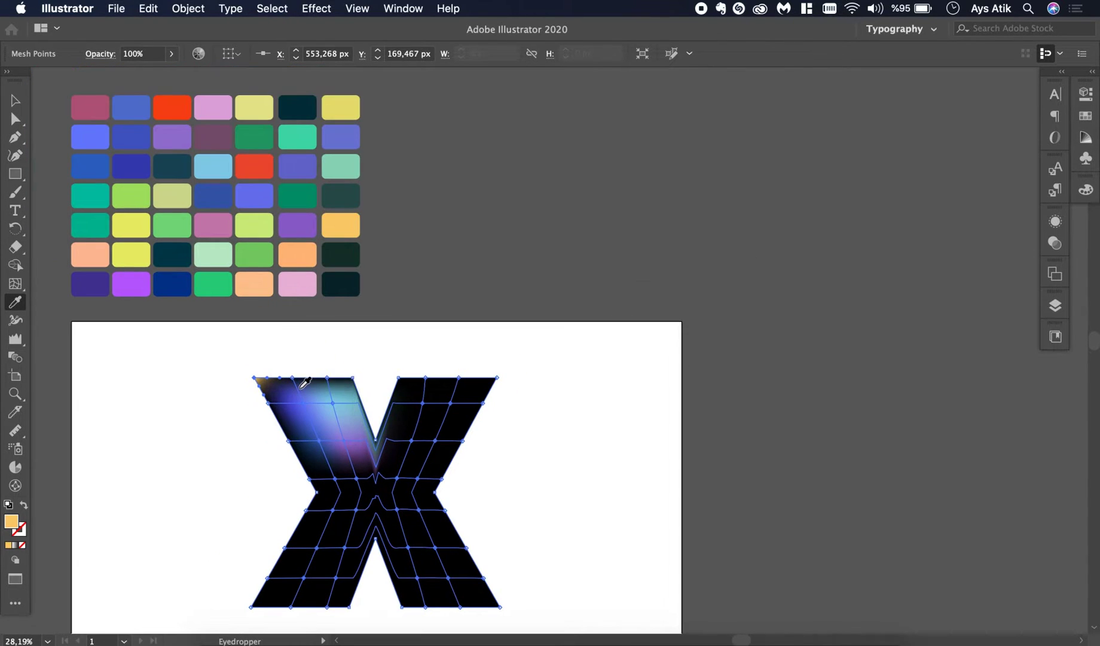
pyautogui.scroll(2, 270, 398)
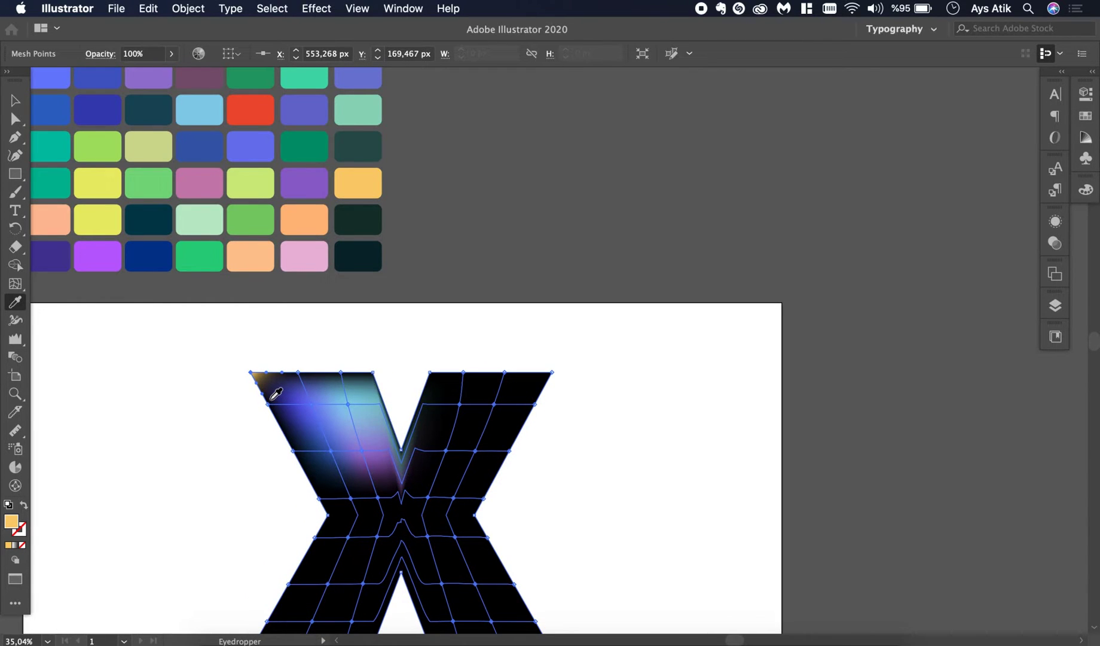
pyautogui.press('a')
pyautogui.click(298, 372)
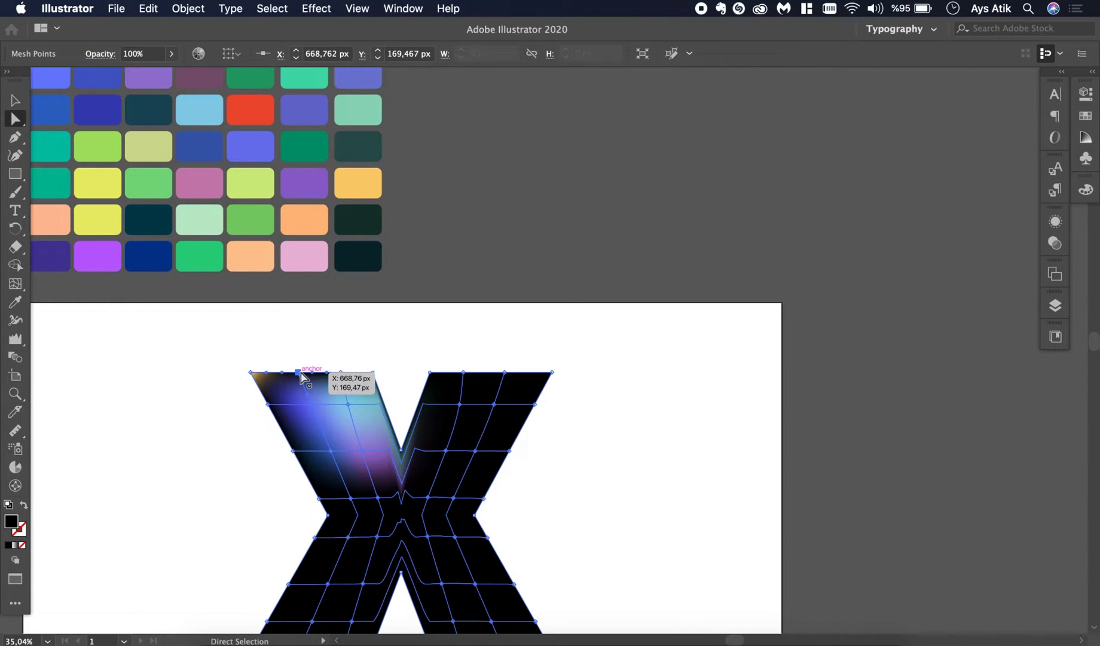
pyautogui.scroll(3, 301, 374)
pyautogui.hscroll(-3, 301, 374)
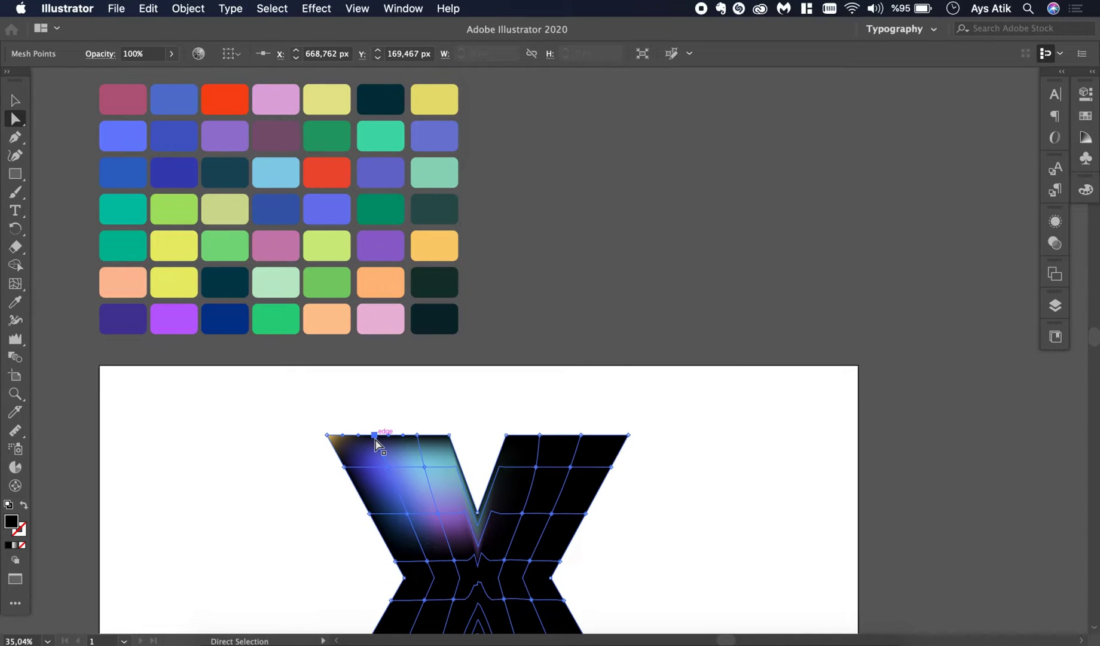
pyautogui.press('i')
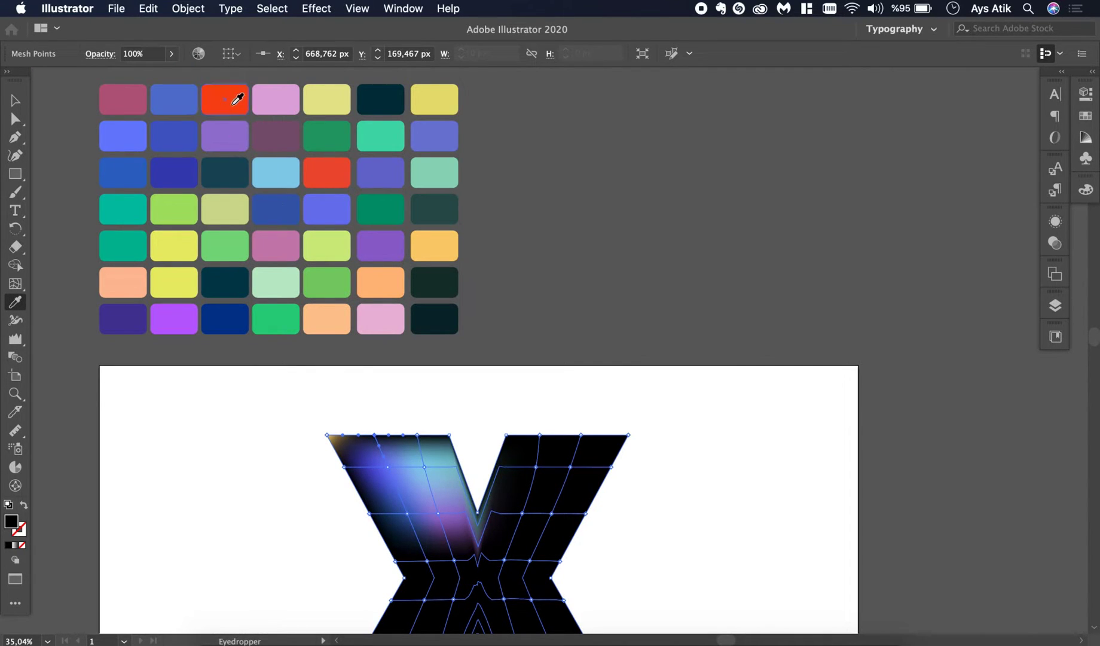
pyautogui.click(230, 101)
pyautogui.press('a')
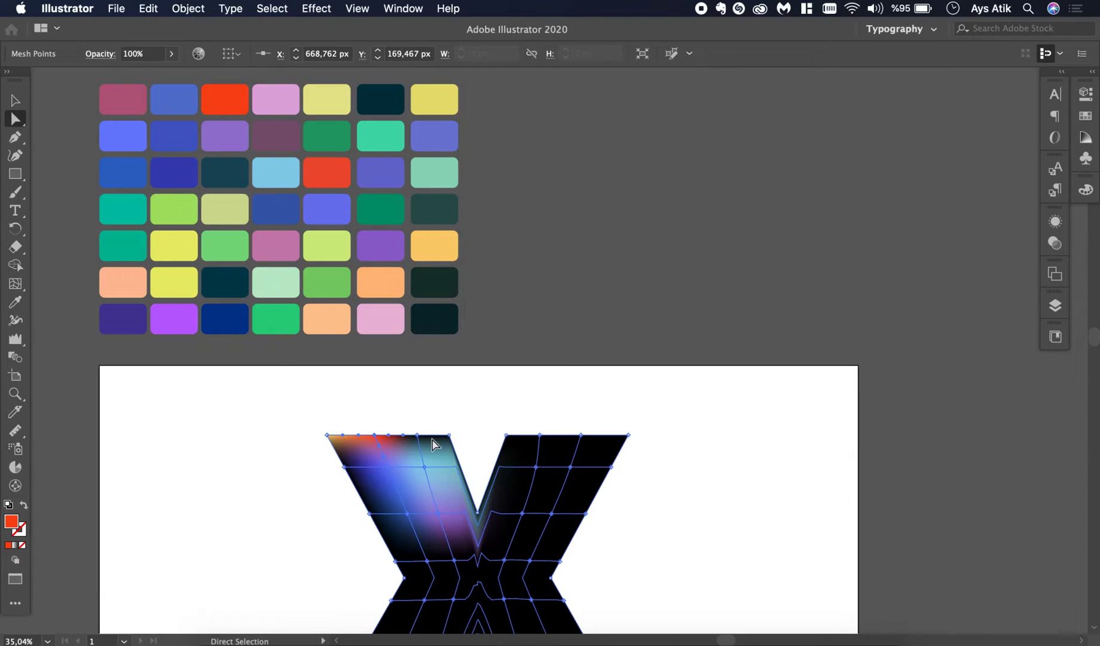
pyautogui.click(420, 436)
pyautogui.press('i')
pyautogui.click(392, 99)
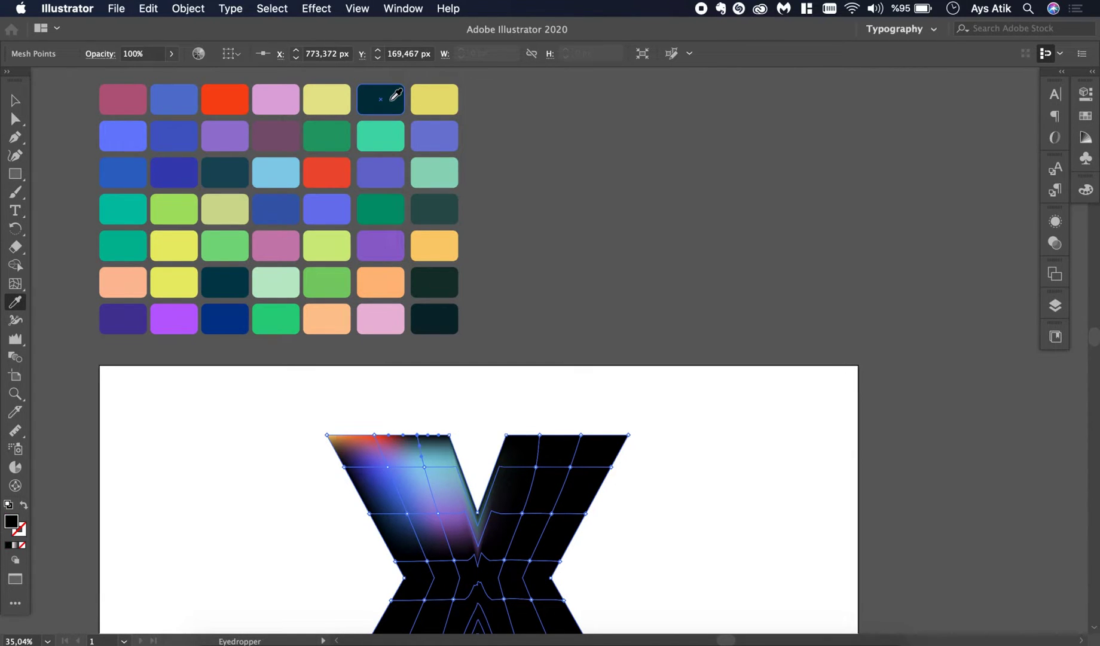
pyautogui.click(391, 100)
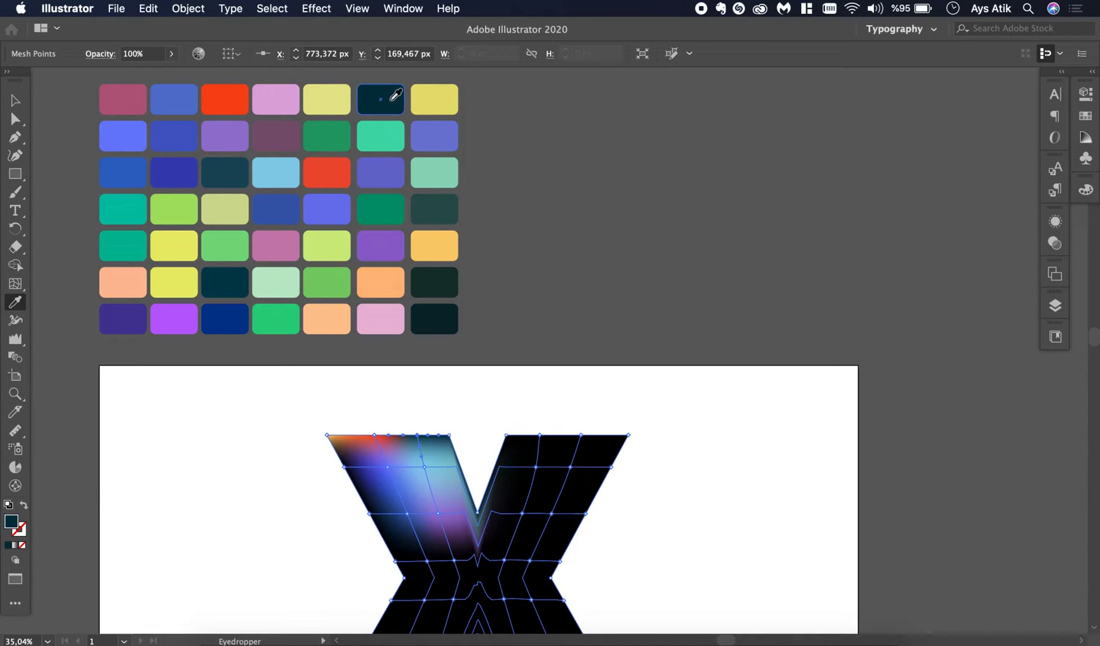
# - Colour two points on the upper-left arm's left edge mint
pyautogui.press('a')
pyautogui.click(371, 514)
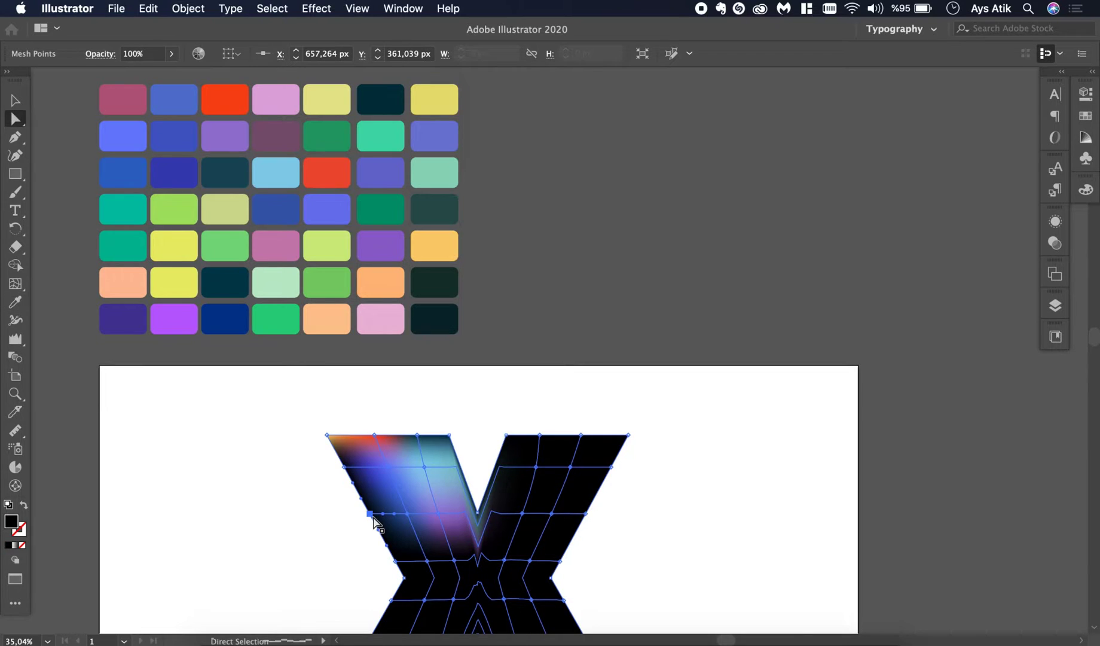
pyautogui.press('i')
pyautogui.click(436, 170)
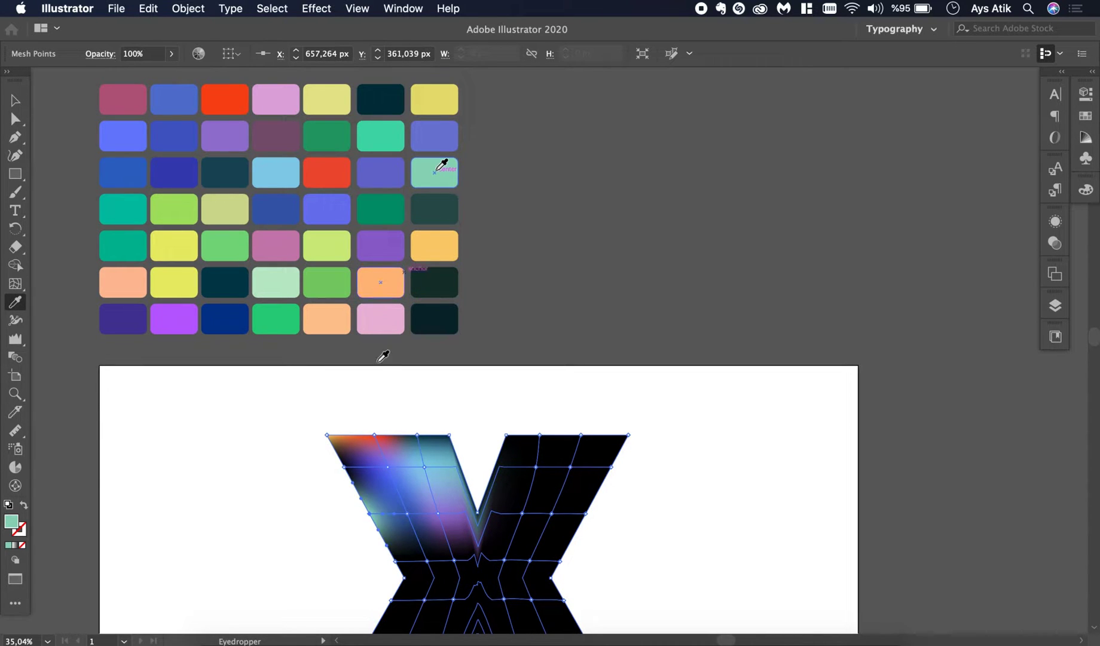
pyautogui.press('a')
pyautogui.press('super+shift+a')
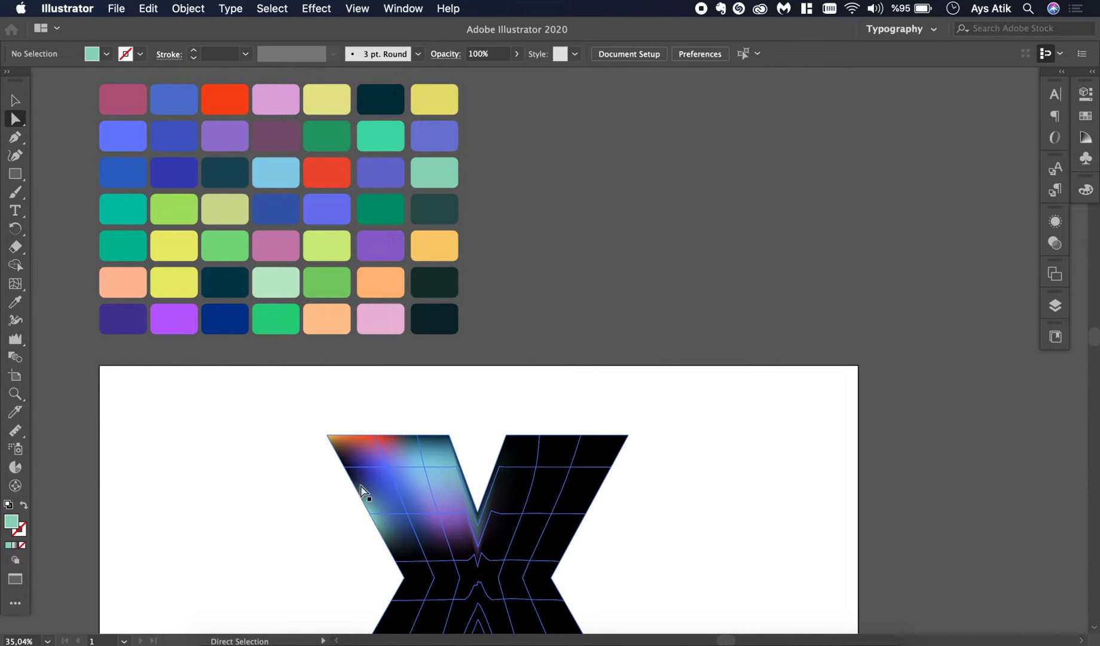
pyautogui.click(345, 467)
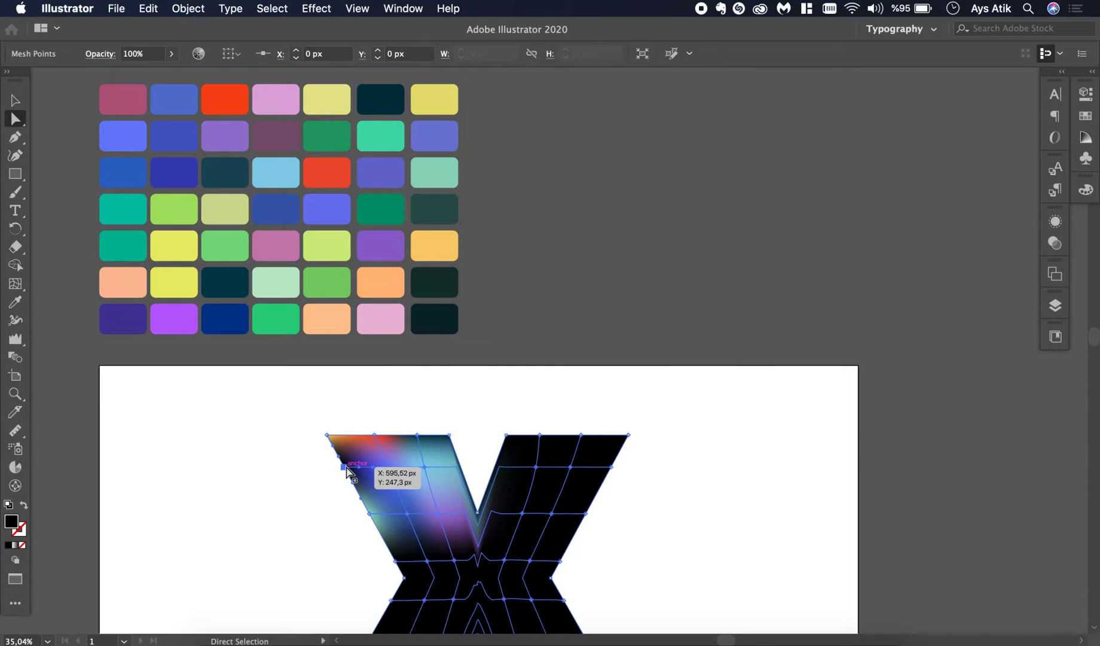
pyautogui.press('i')
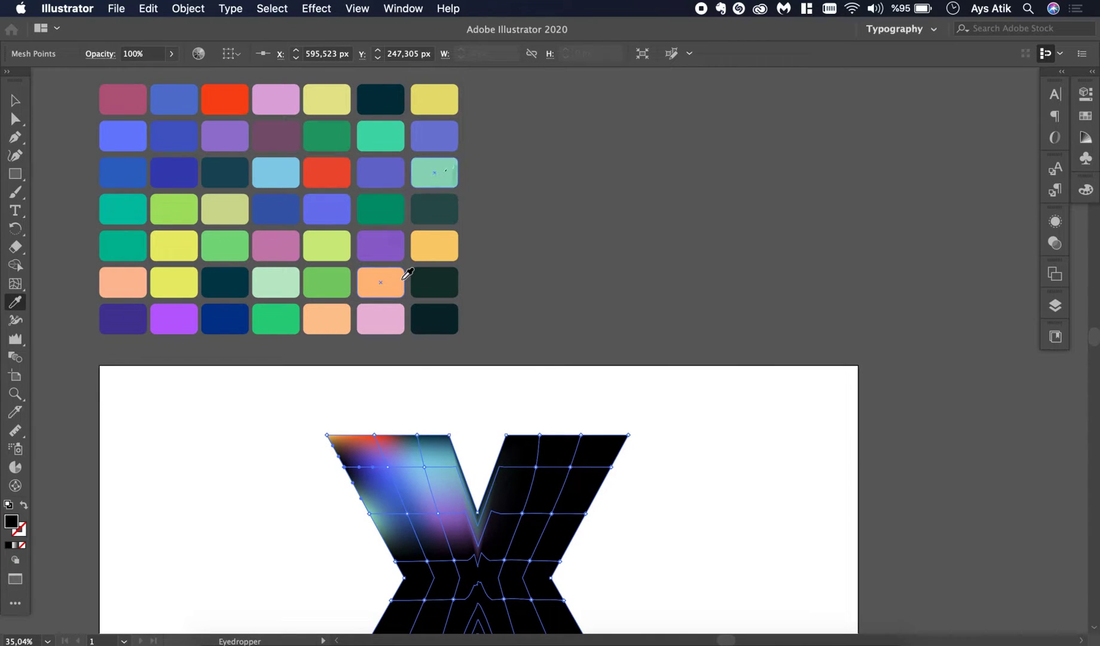
pyautogui.click(441, 175)
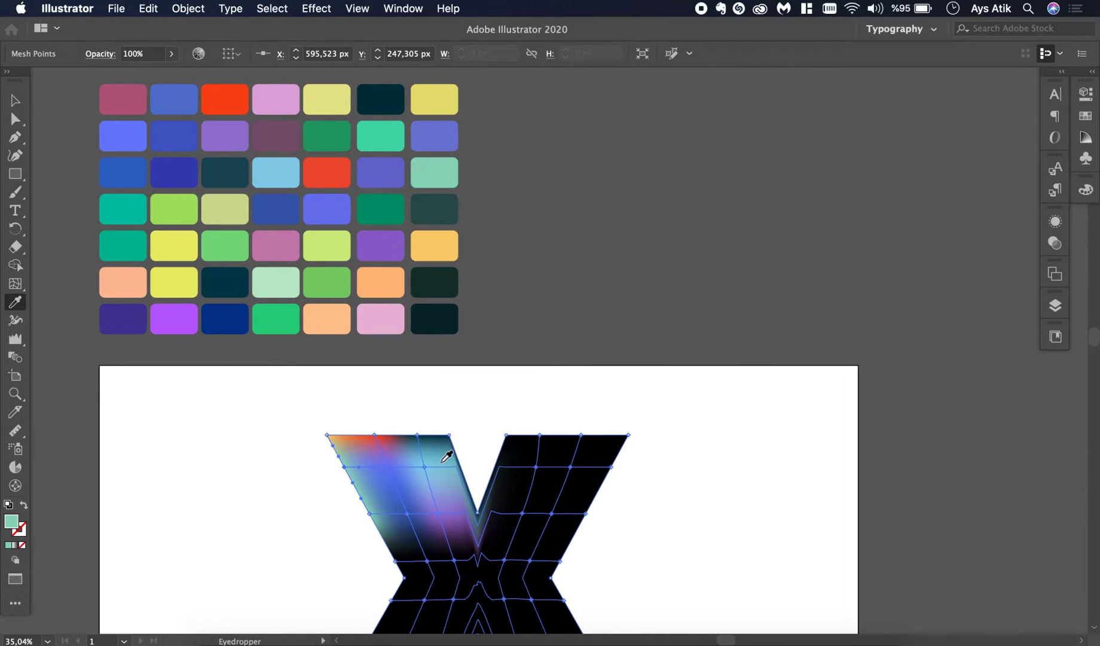
# - Colour the top-edge mesh point near the notch yellow
pyautogui.press('a')
pyautogui.click(417, 435)
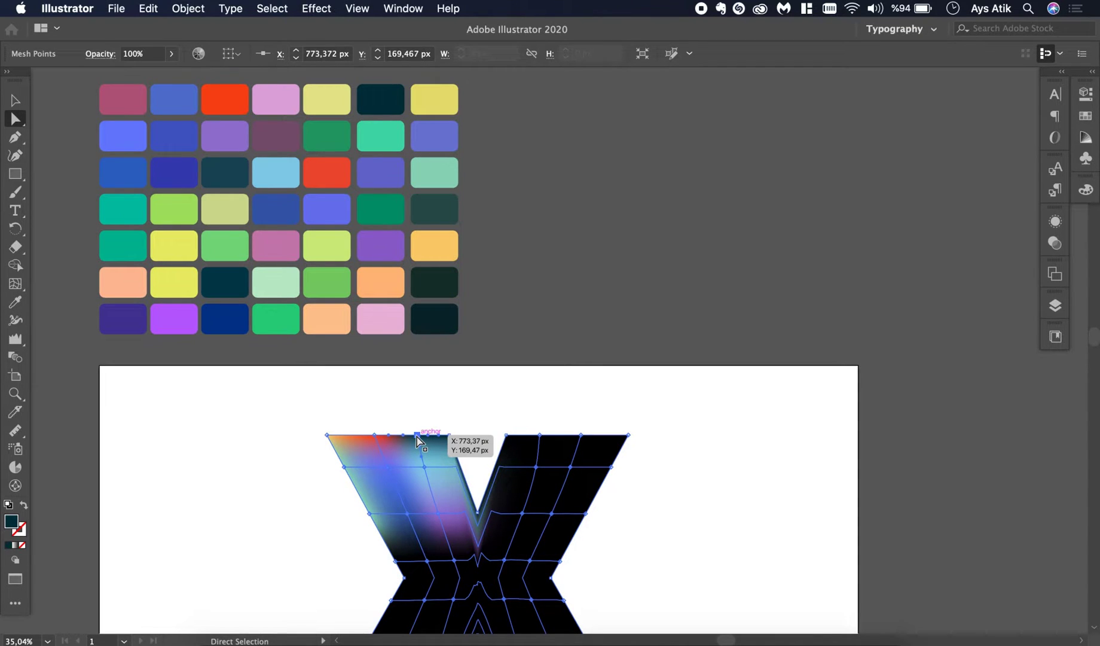
pyautogui.press('i')
pyautogui.click(190, 245)
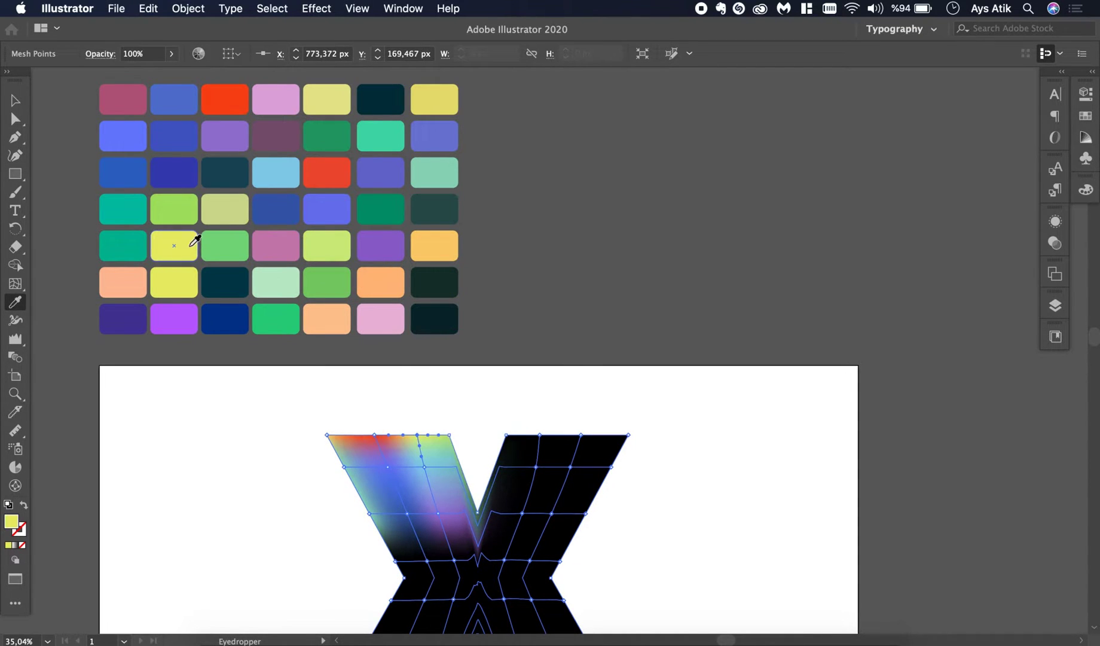
# - Select the whole mesh X and move it toward the artboard's right side
pyautogui.press('a')
pyautogui.scroll(-1, 453, 565)
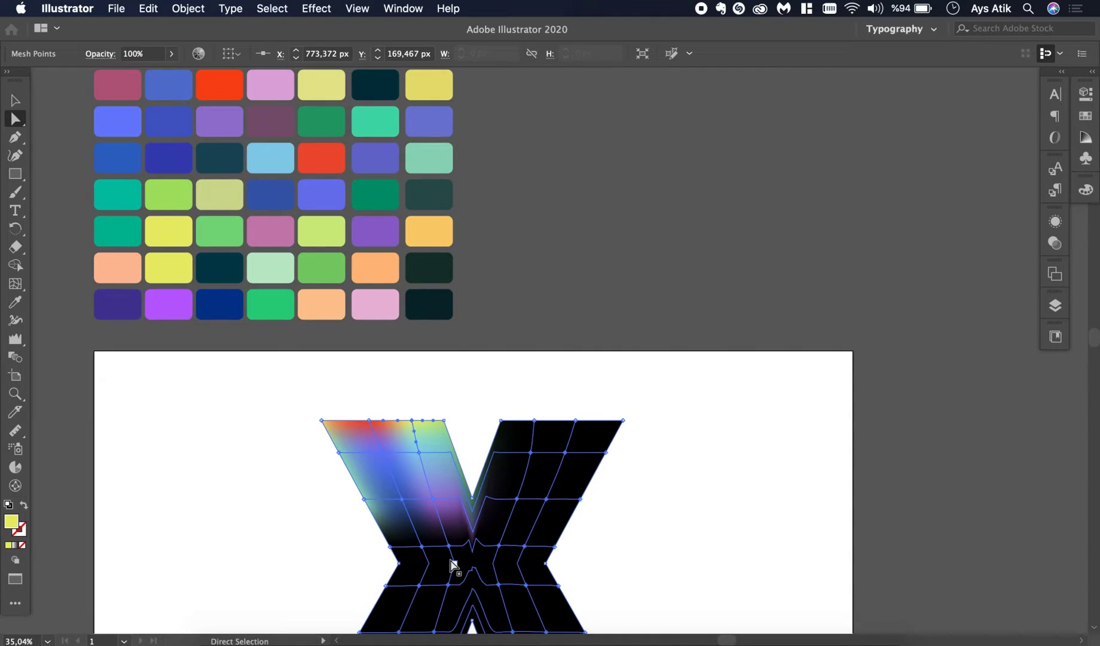
pyautogui.scroll(-1, 453, 565)
pyautogui.click(15, 101)
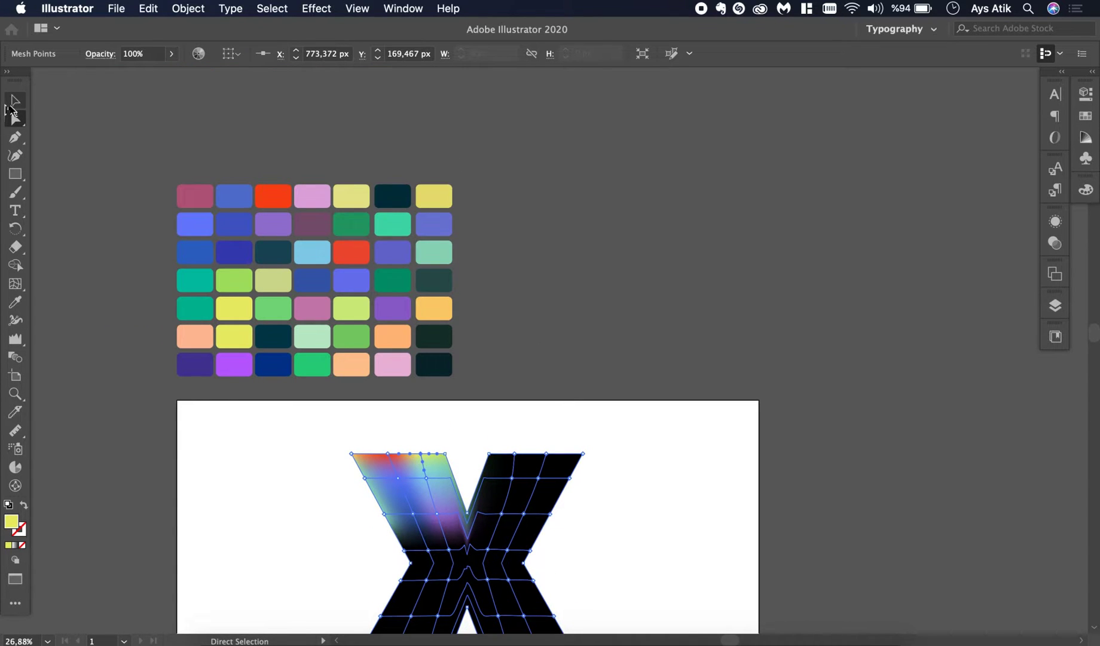
pyautogui.click(455, 562)
pyautogui.moveTo(457, 570); pyautogui.dragTo(575, 520)
# - Drag the swatch grid onto the artboard's left side and reselect the X
pyautogui.scroll(-2, 575, 521)
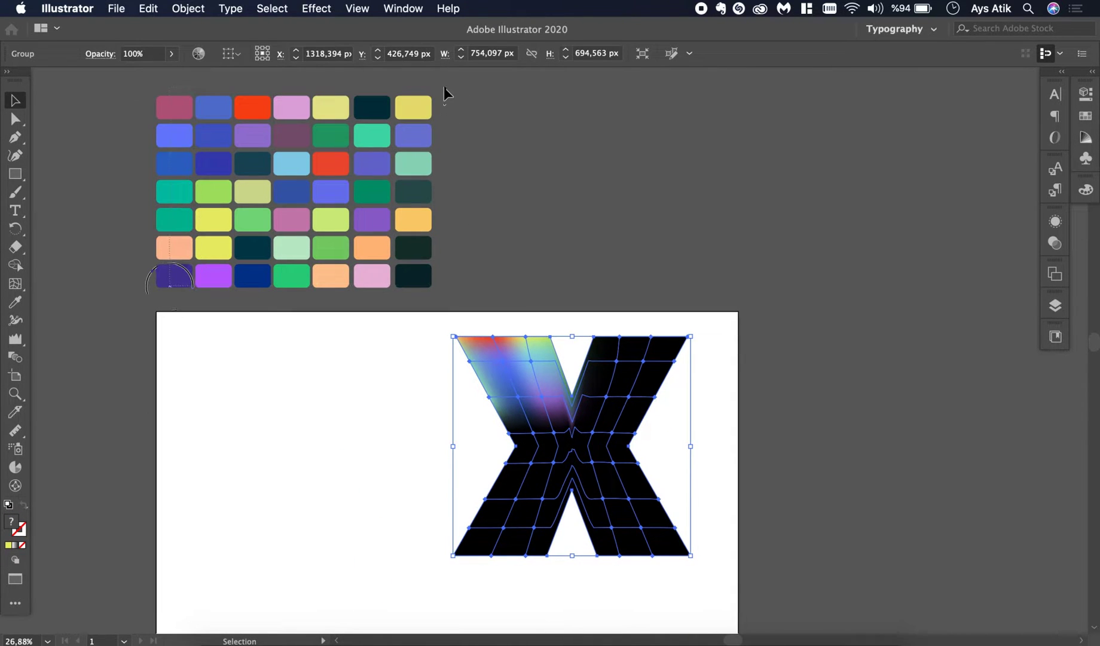
pyautogui.moveTo(444, 87); pyautogui.dragTo(281, 234)
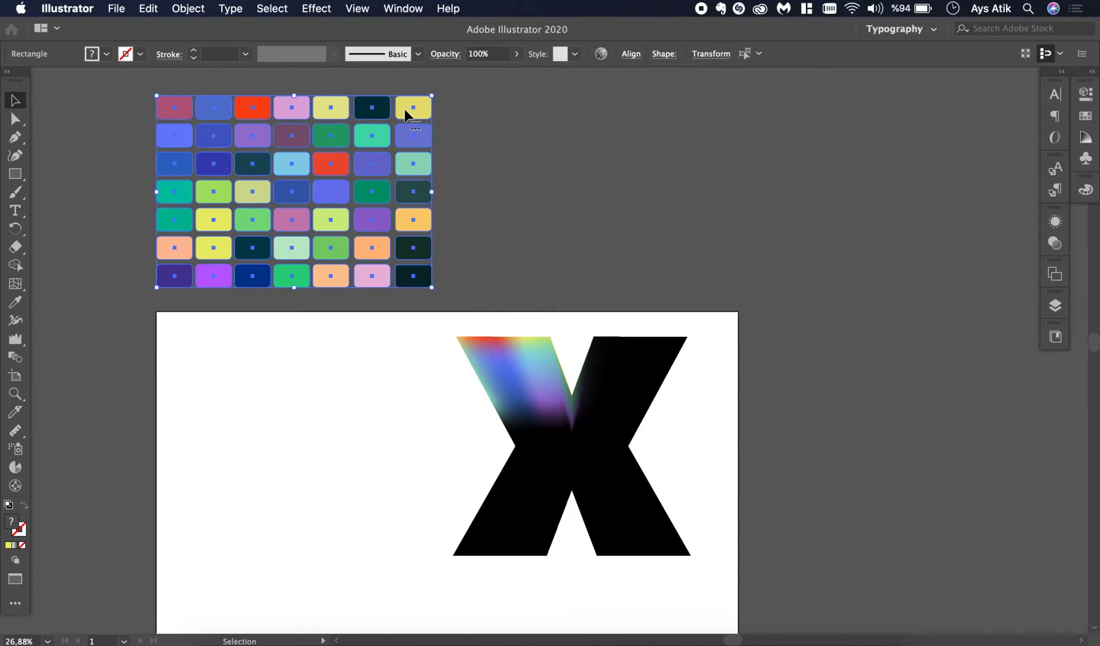
pyautogui.moveTo(404, 109); pyautogui.dragTo(420, 382)
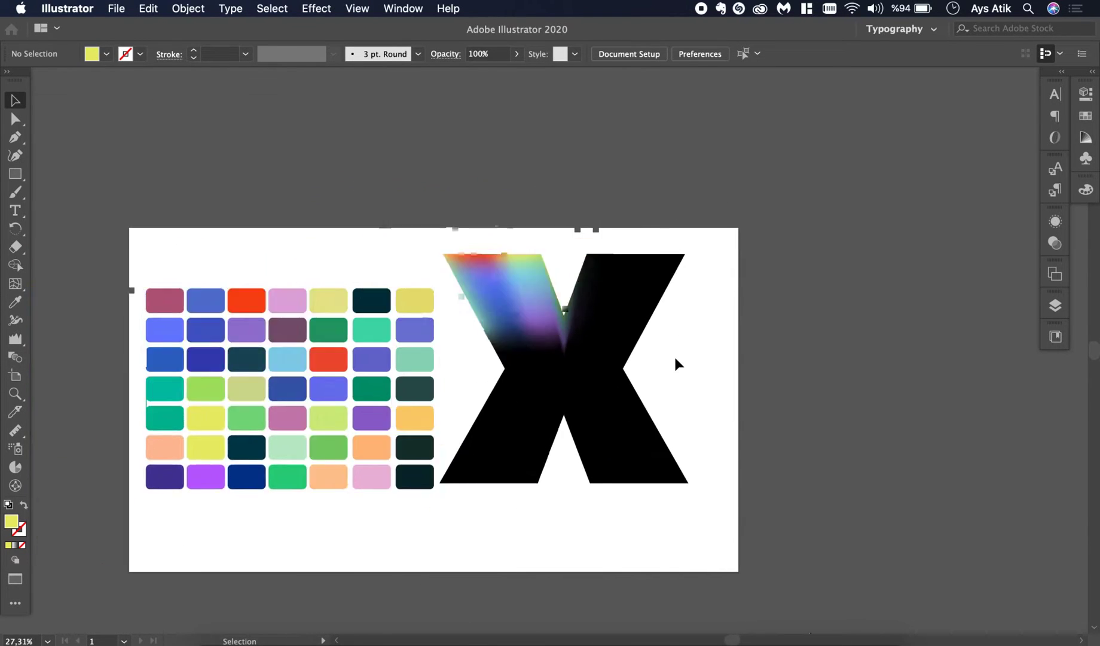
pyautogui.hscroll(-1, 674, 355)
pyautogui.hscroll(1, 674, 355)
pyautogui.scroll(5, 673, 355)
pyautogui.click(656, 350)
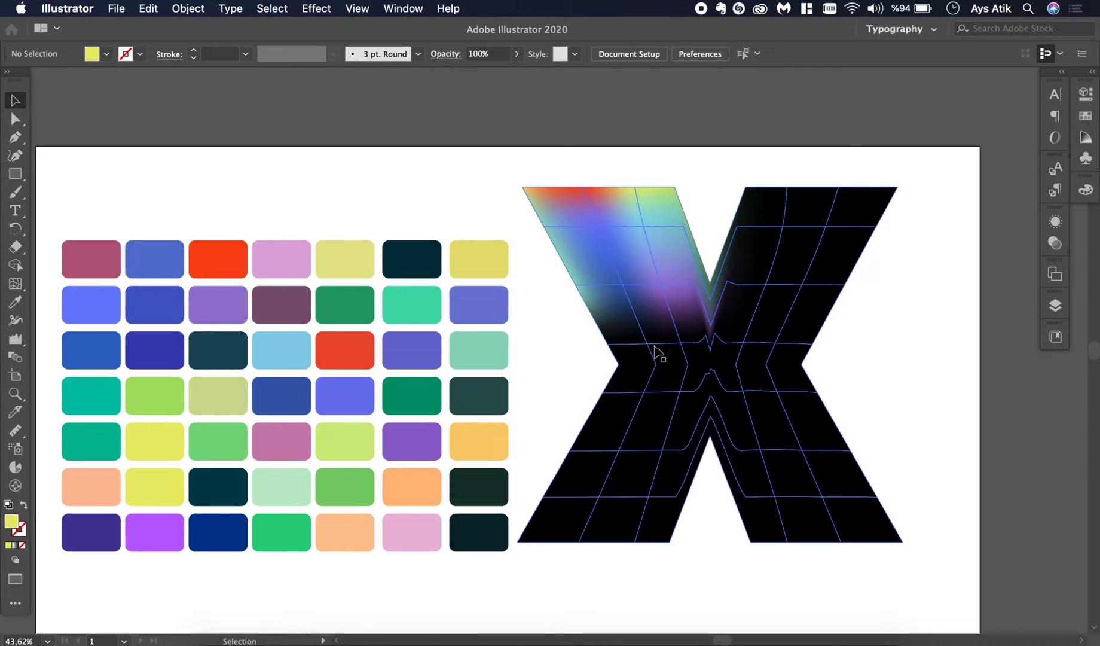
# - Colour the X's left inner corner point blue and the centre-left point light green
pyautogui.press('a')
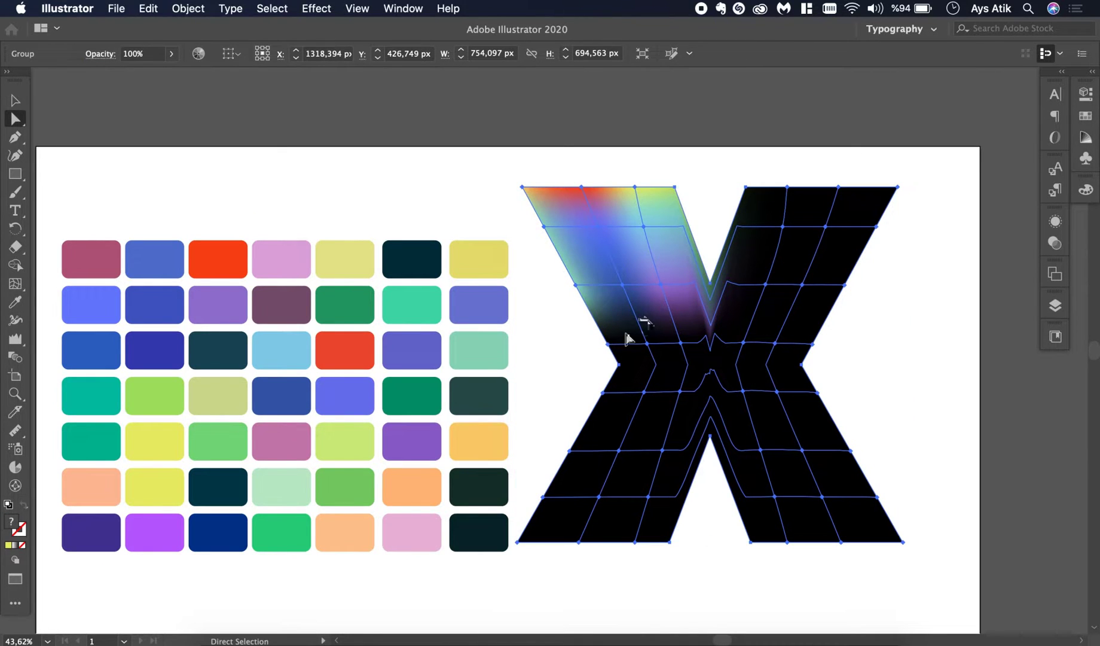
pyautogui.click(608, 345)
pyautogui.press('i')
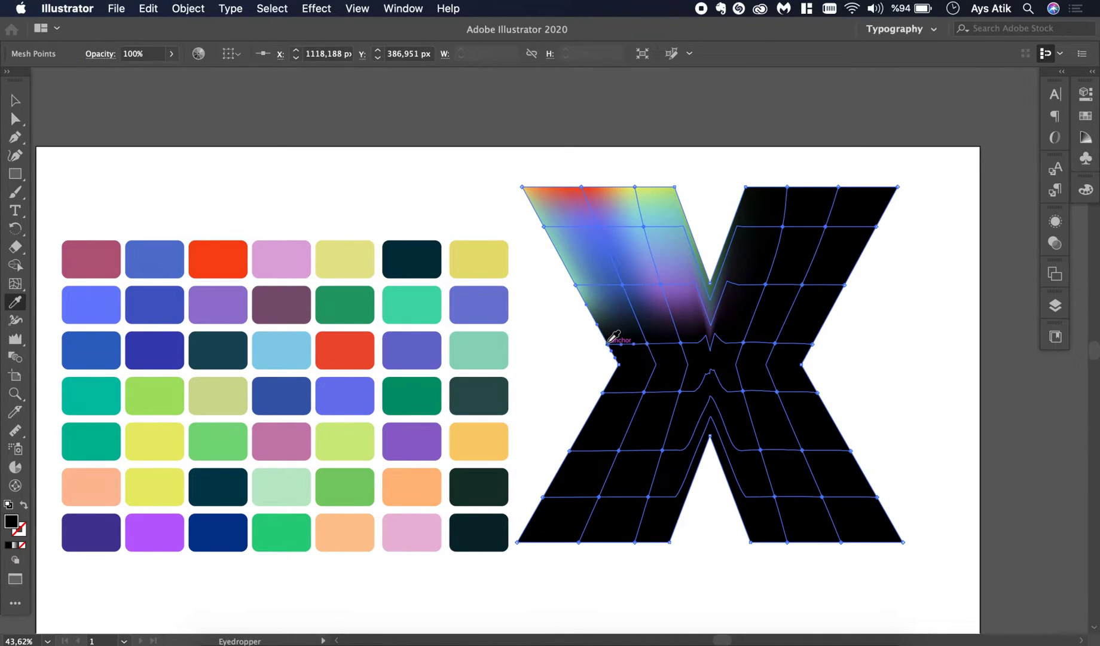
pyautogui.click(296, 386)
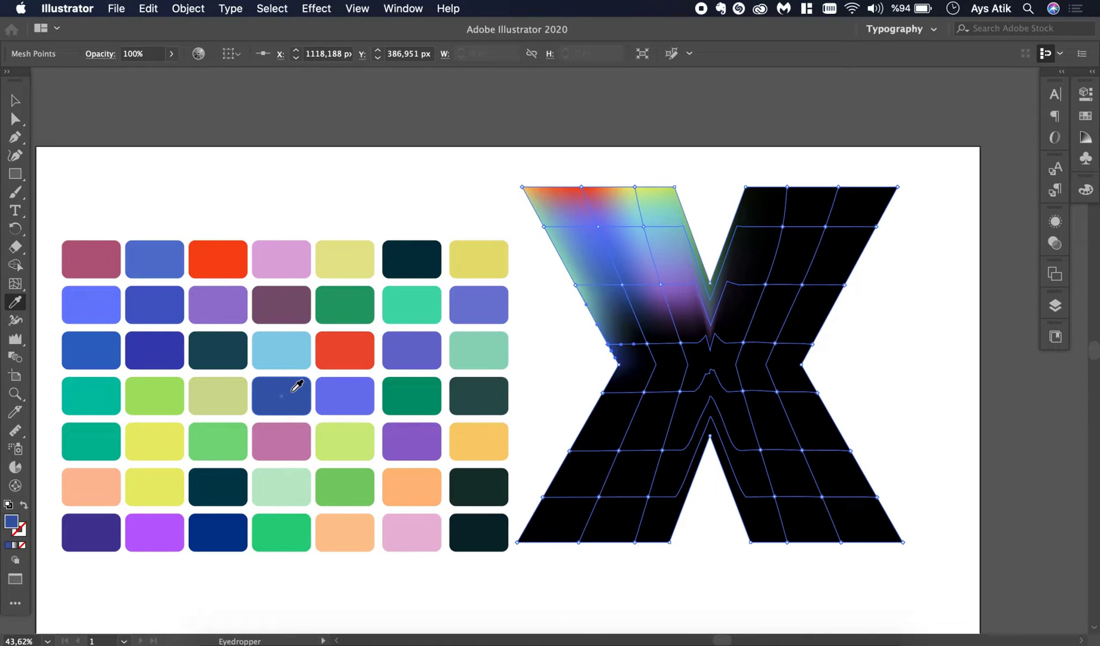
pyautogui.press('a')
pyautogui.click(647, 344)
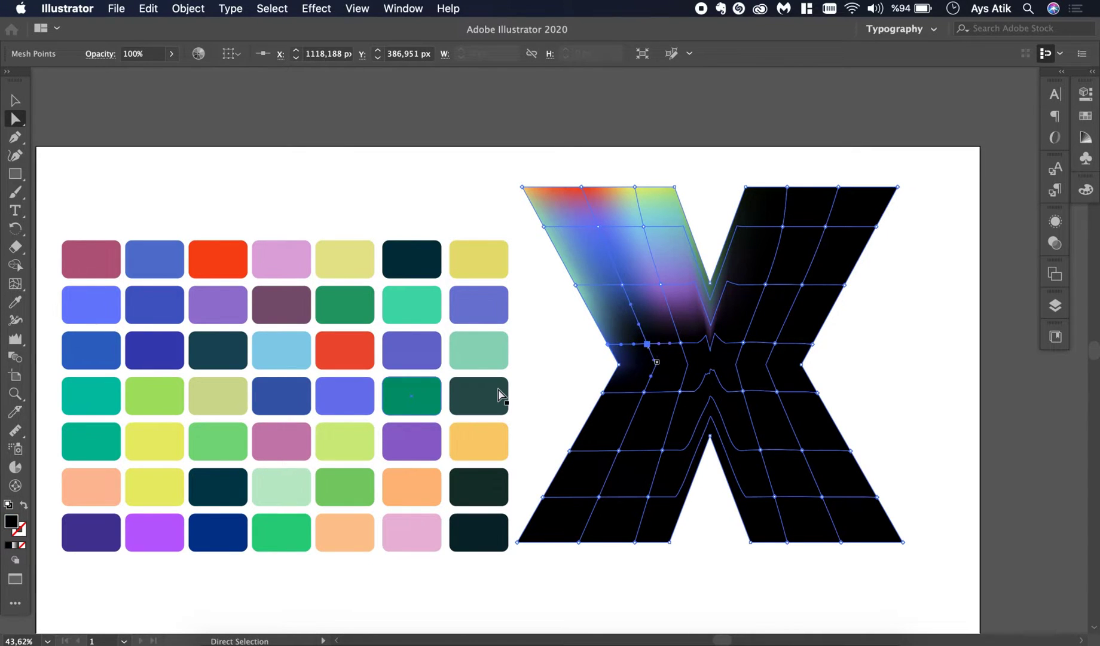
pyautogui.press('i')
pyautogui.press('a')
pyautogui.press('i')
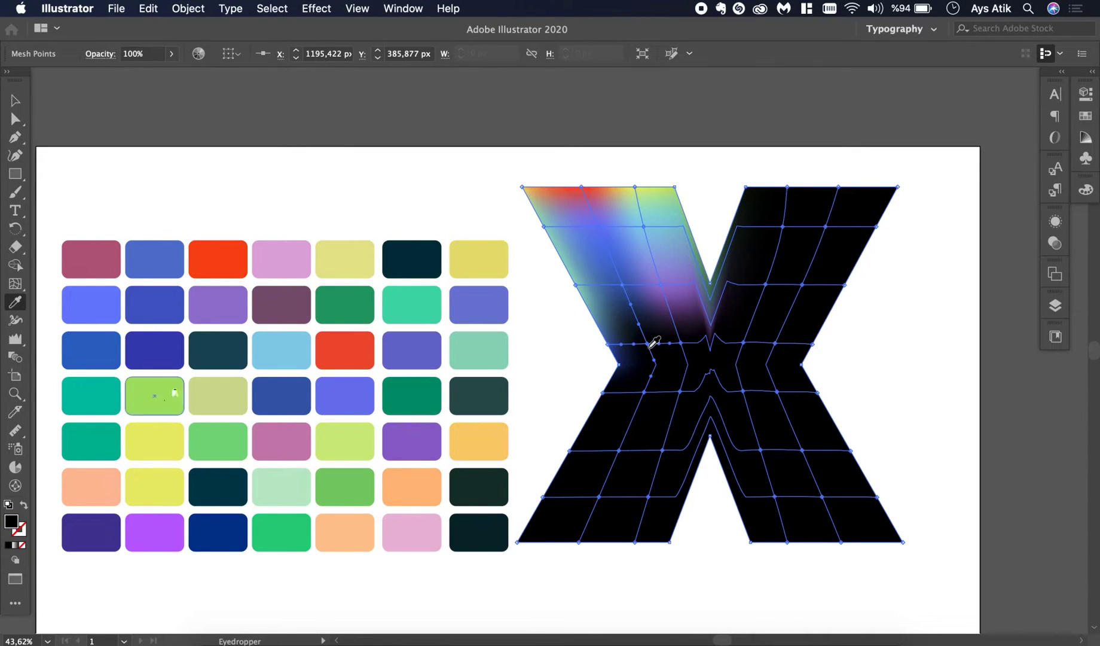
pyautogui.click(164, 398)
# - Colour the next point toward the centre purple, then deselect and sample the red swatch
pyautogui.press('a')
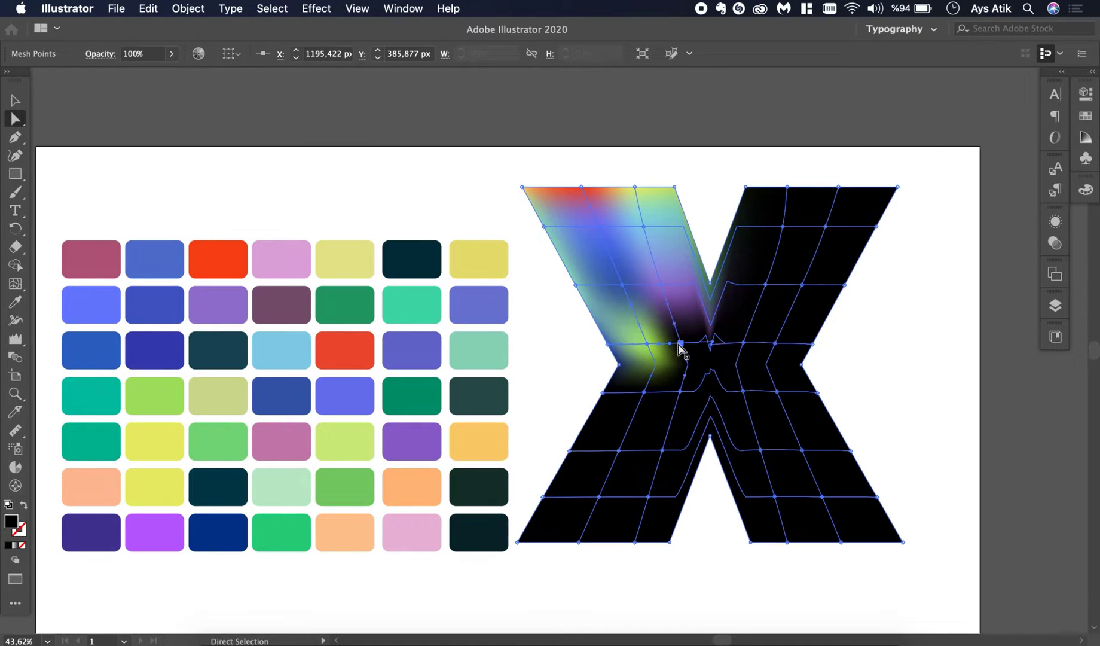
pyautogui.click(680, 344)
pyautogui.press('i')
pyautogui.click(205, 290)
pyautogui.press('a')
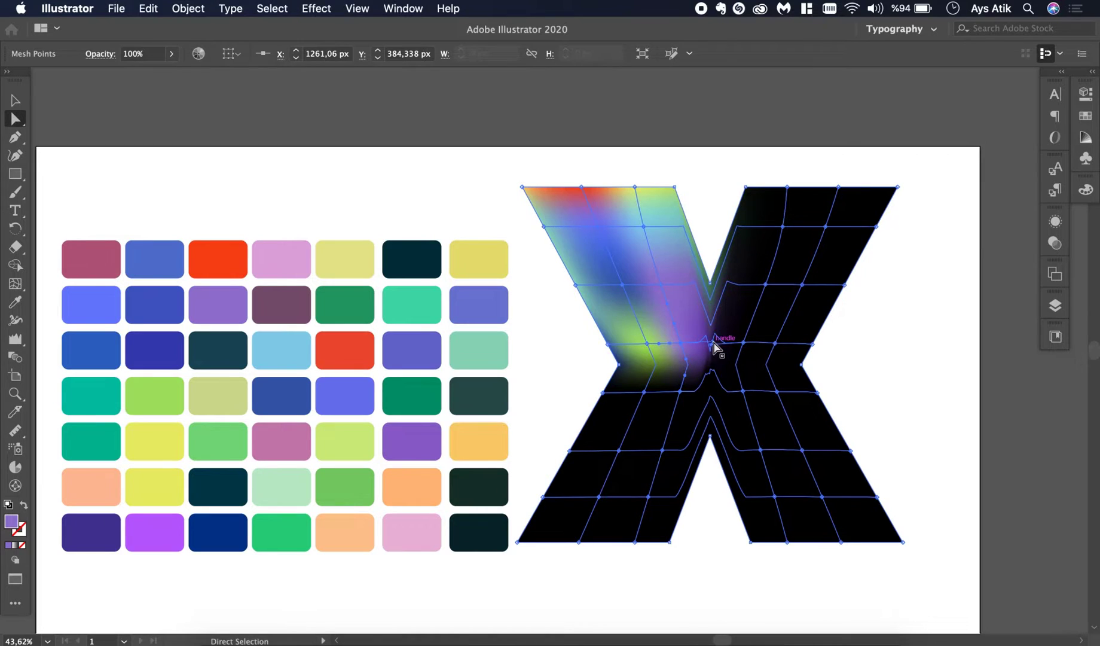
pyautogui.press('super+shift+a')
pyautogui.press('i')
pyautogui.click(233, 258)
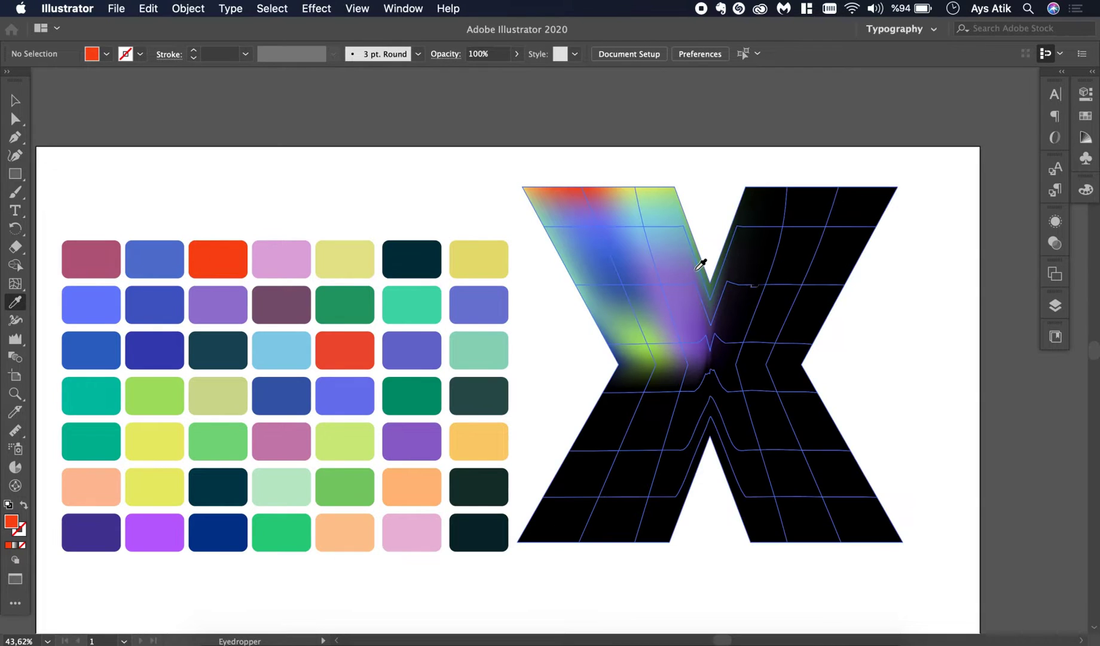
# - Colour the upper crotch point yellow and the centre point dark blue
pyautogui.press('a')
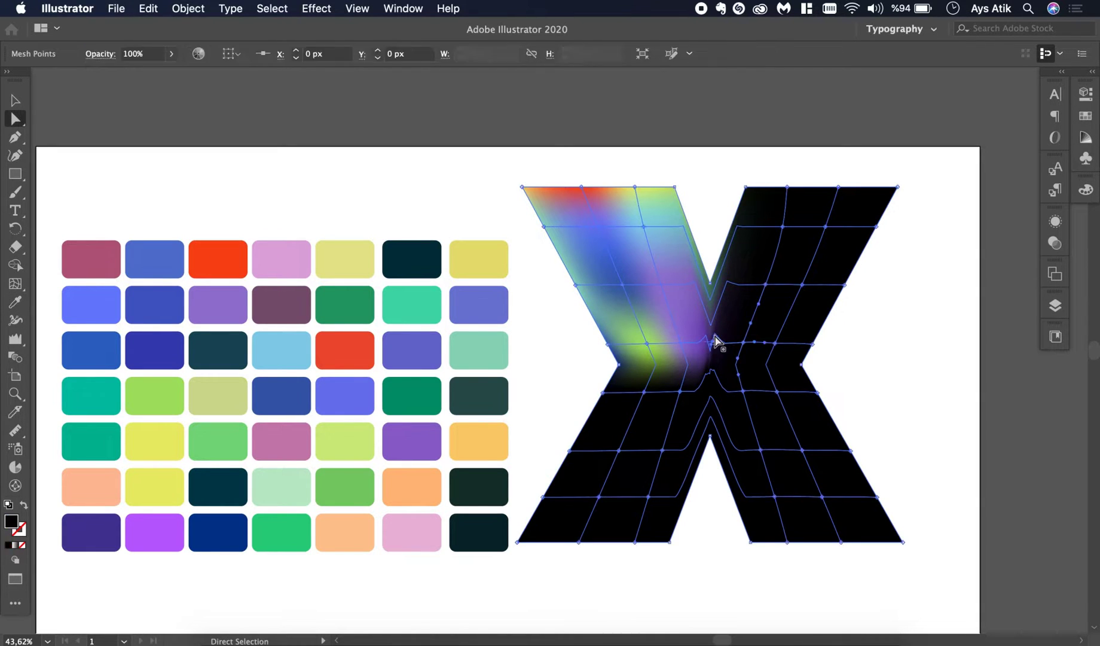
pyautogui.click(725, 343)
pyautogui.click(716, 287)
pyautogui.click(717, 291)
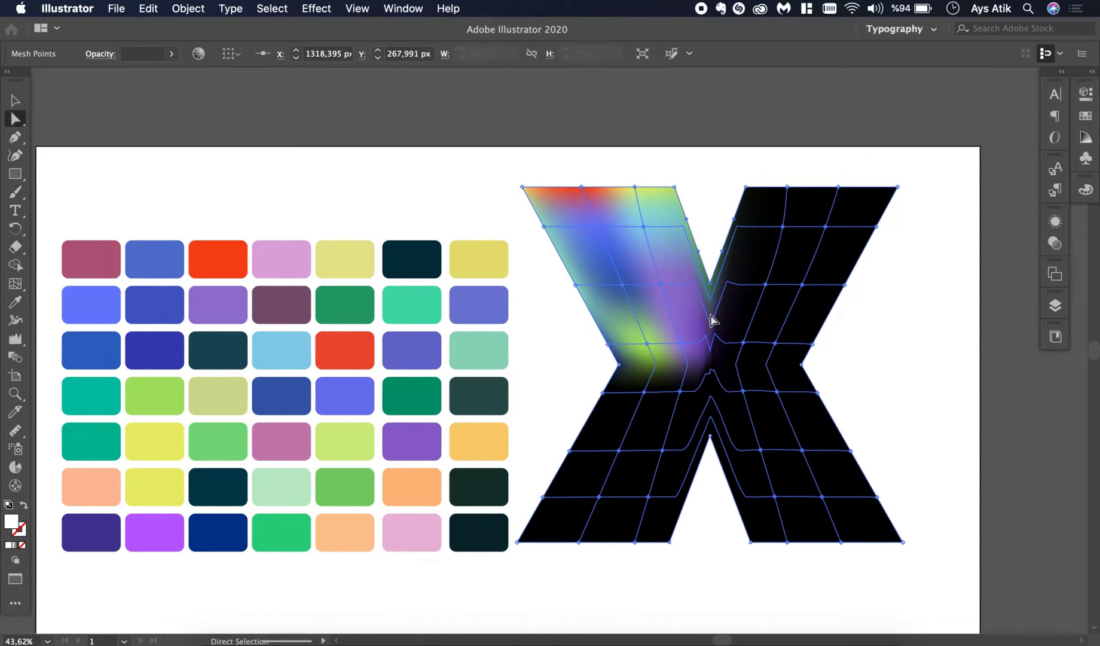
pyautogui.press('i')
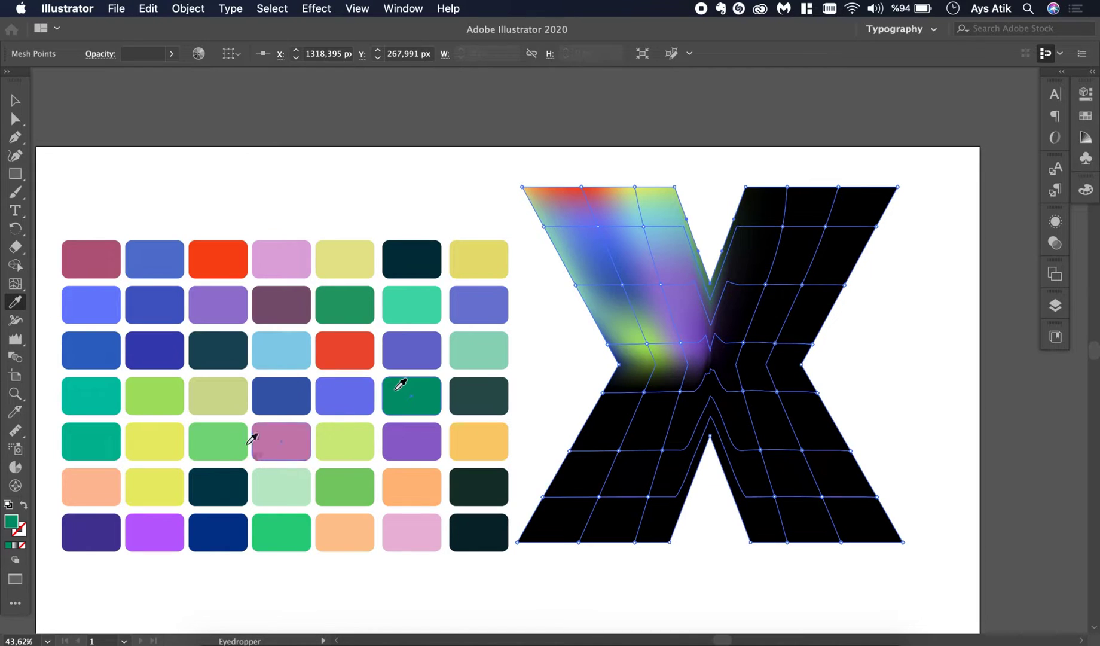
pyautogui.click(172, 476)
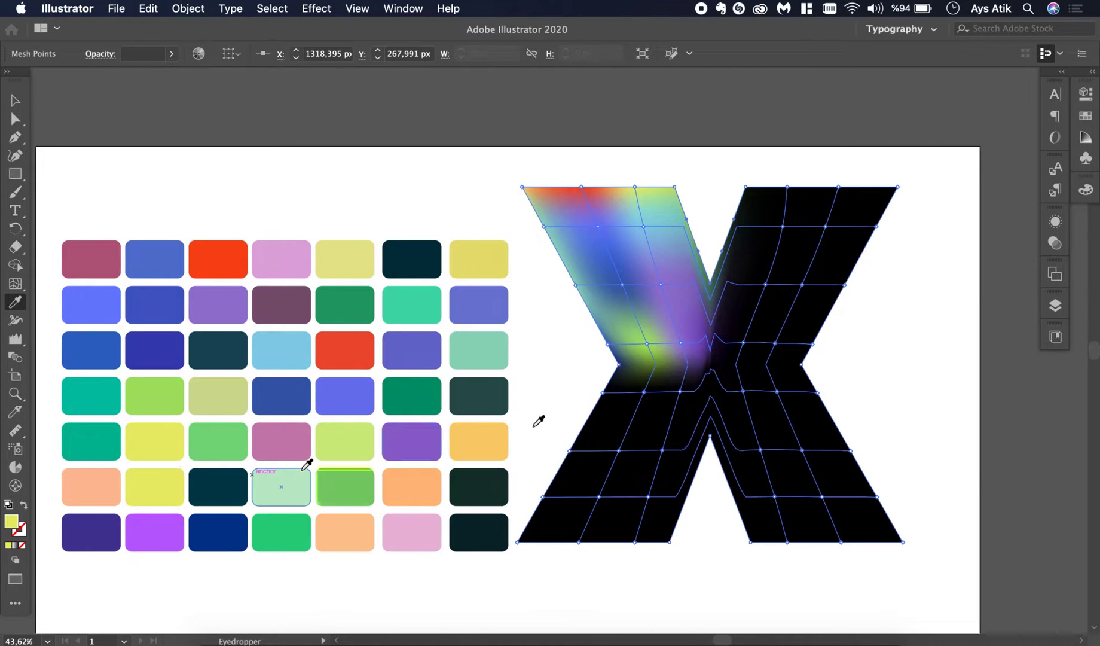
pyautogui.press('a')
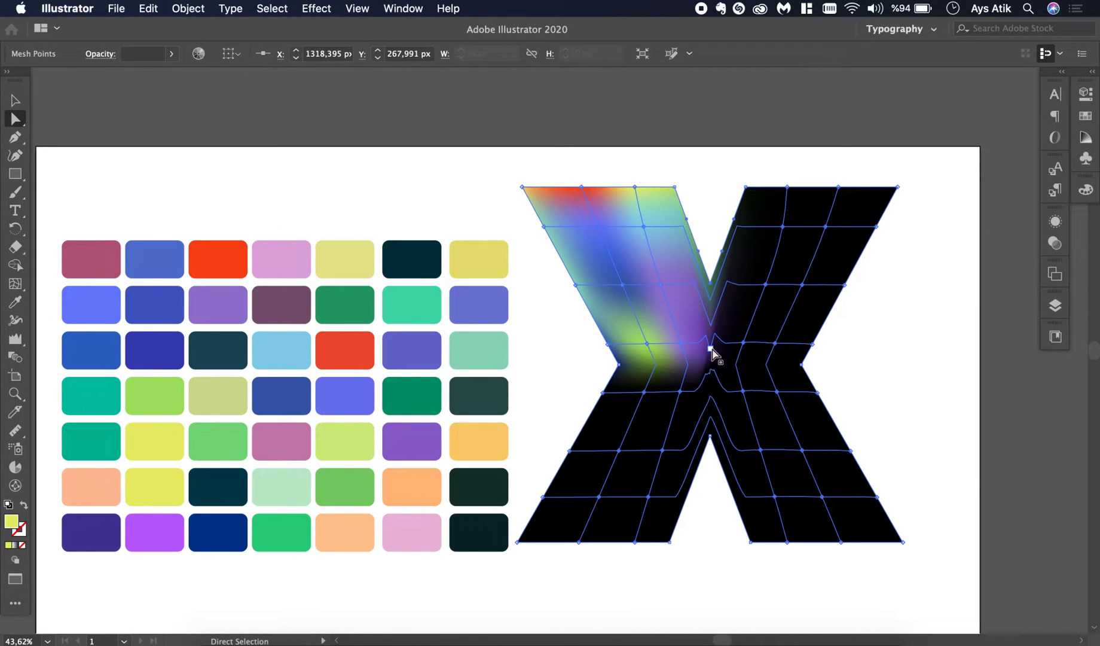
pyautogui.click(711, 349)
pyautogui.press('i')
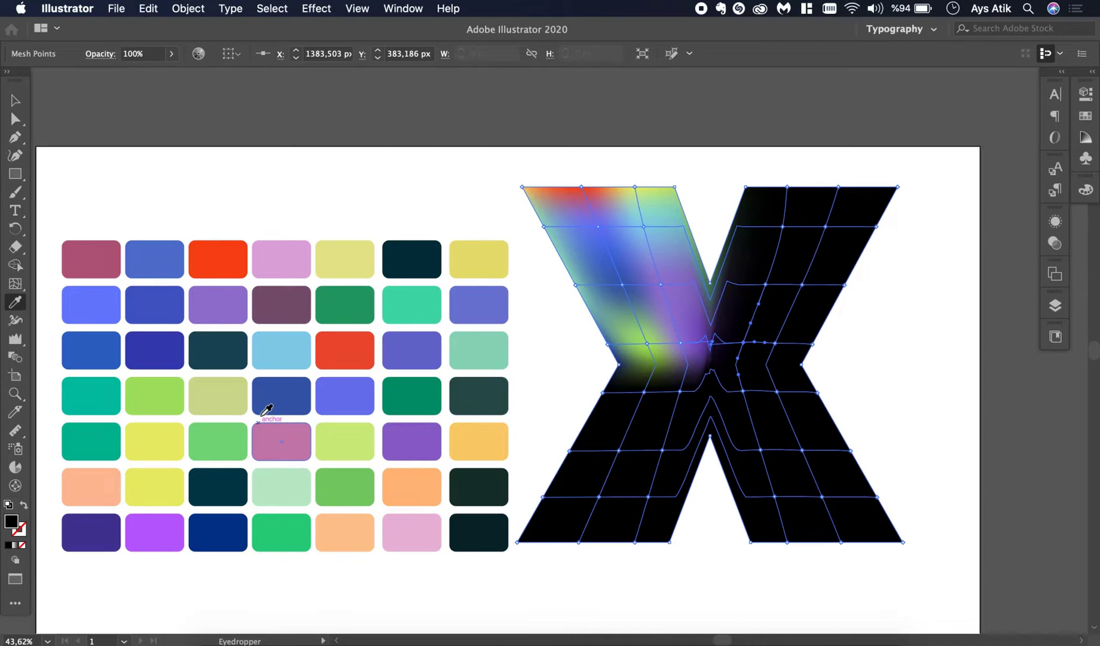
pyautogui.click(179, 348)
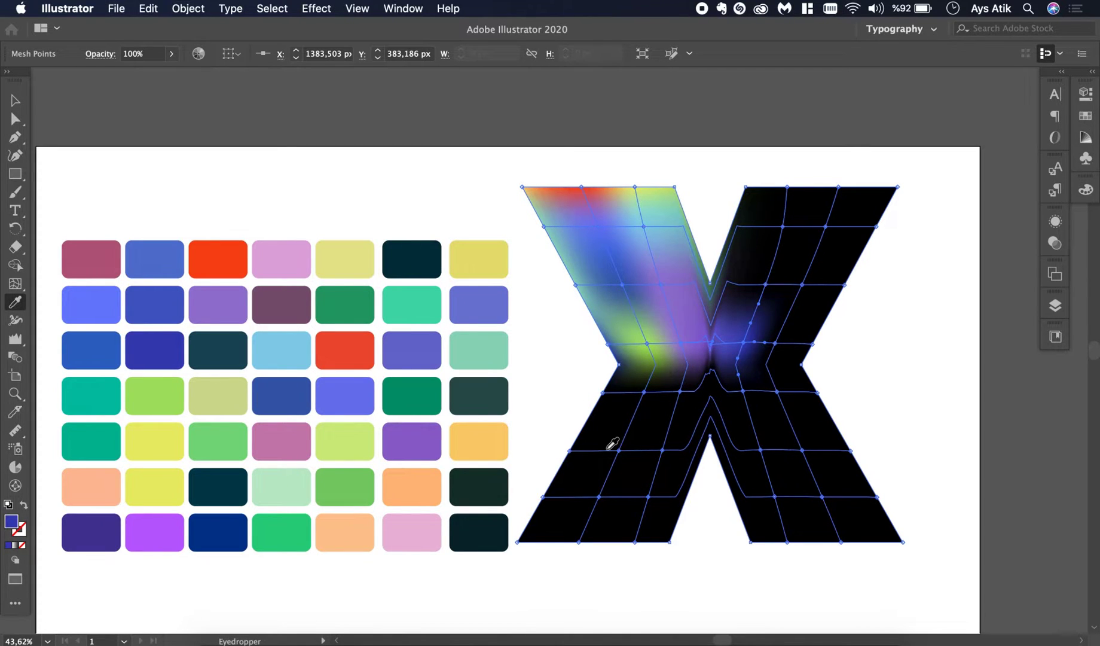
pyautogui.press('a')
pyautogui.click(765, 285)
# - Colour the selected mesh point pinkish-red and the upper-right arm's corner point pale yellow
pyautogui.press('i')
pyautogui.click(108, 263)
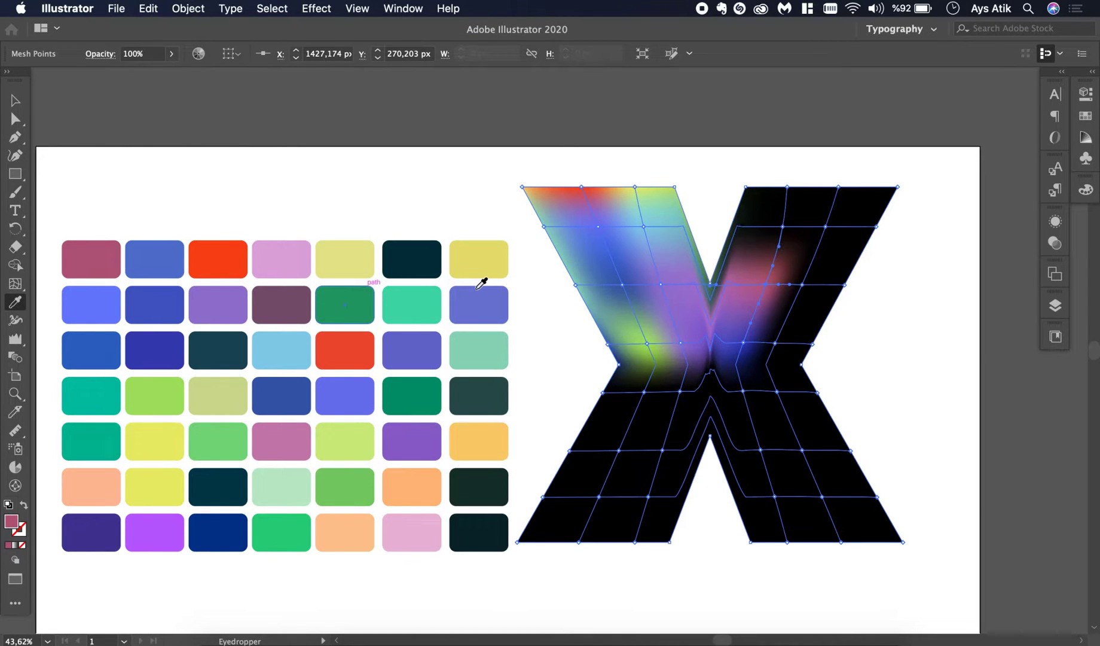
pyautogui.press('a')
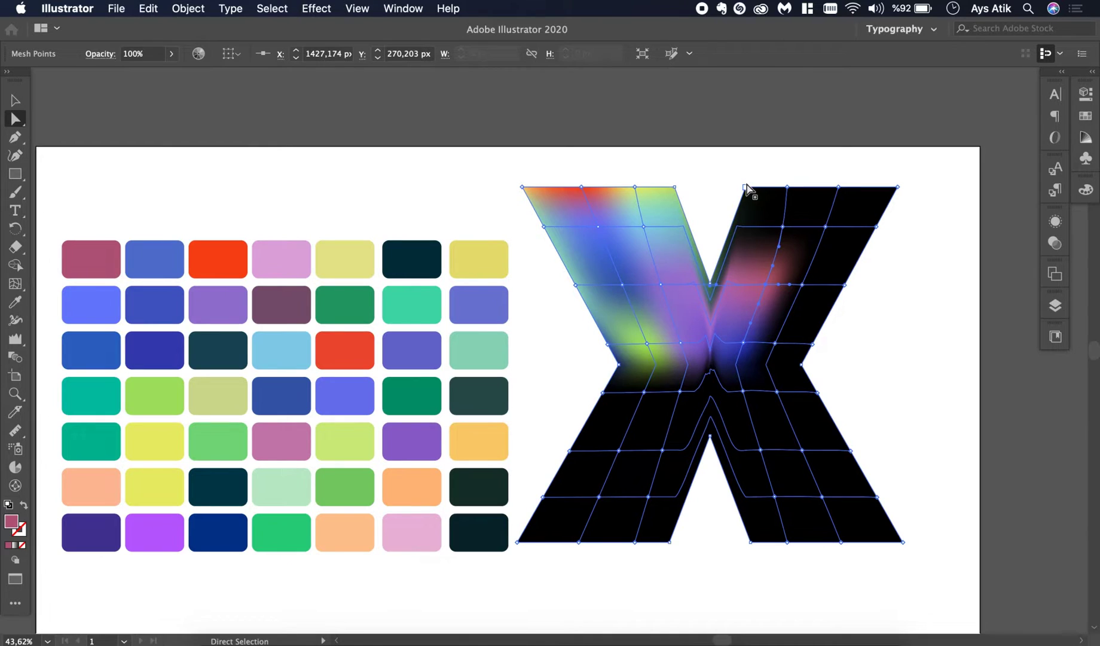
pyautogui.click(746, 187)
pyautogui.press('i')
pyautogui.click(367, 260)
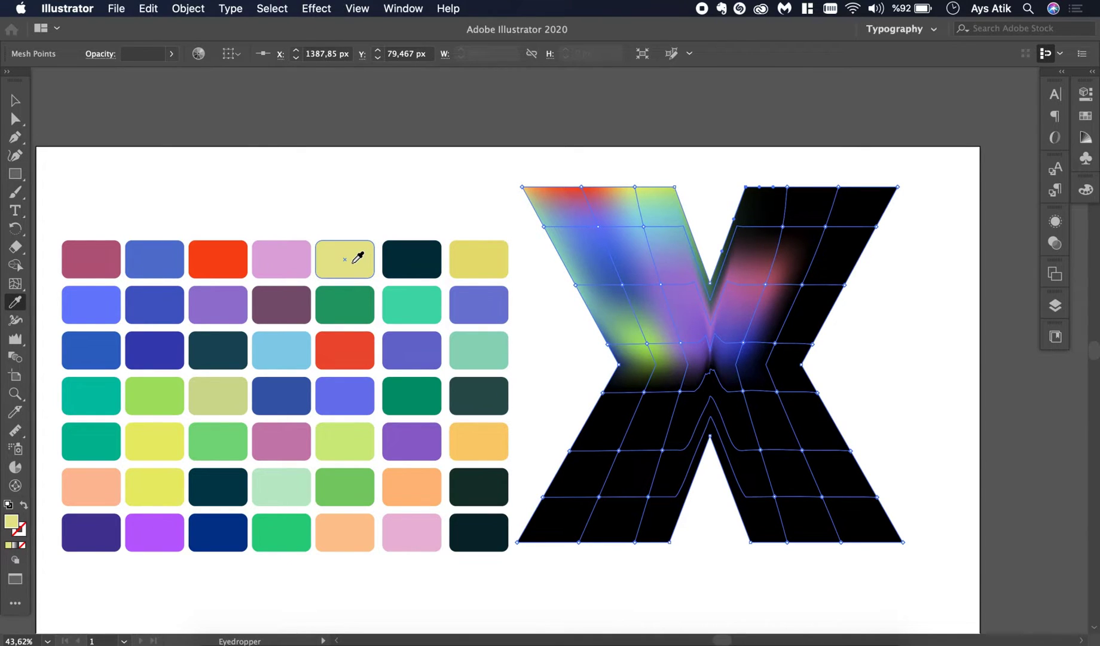
# - Colour two top-edge mesh points teal and yellow, and a right-edge point green
pyautogui.press('a')
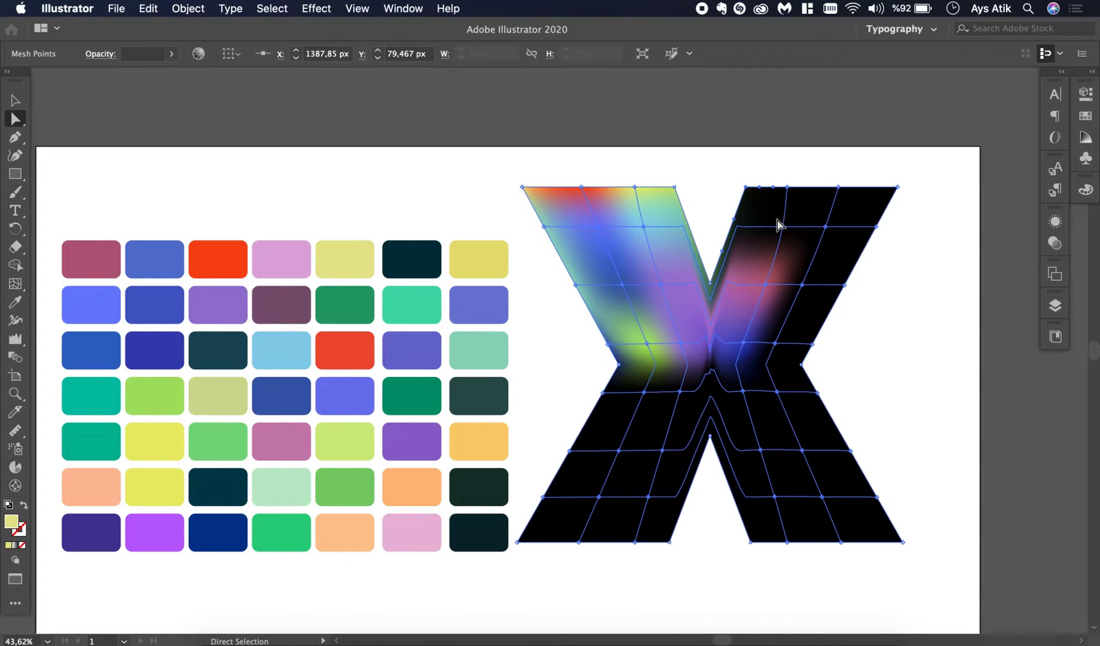
pyautogui.click(789, 188)
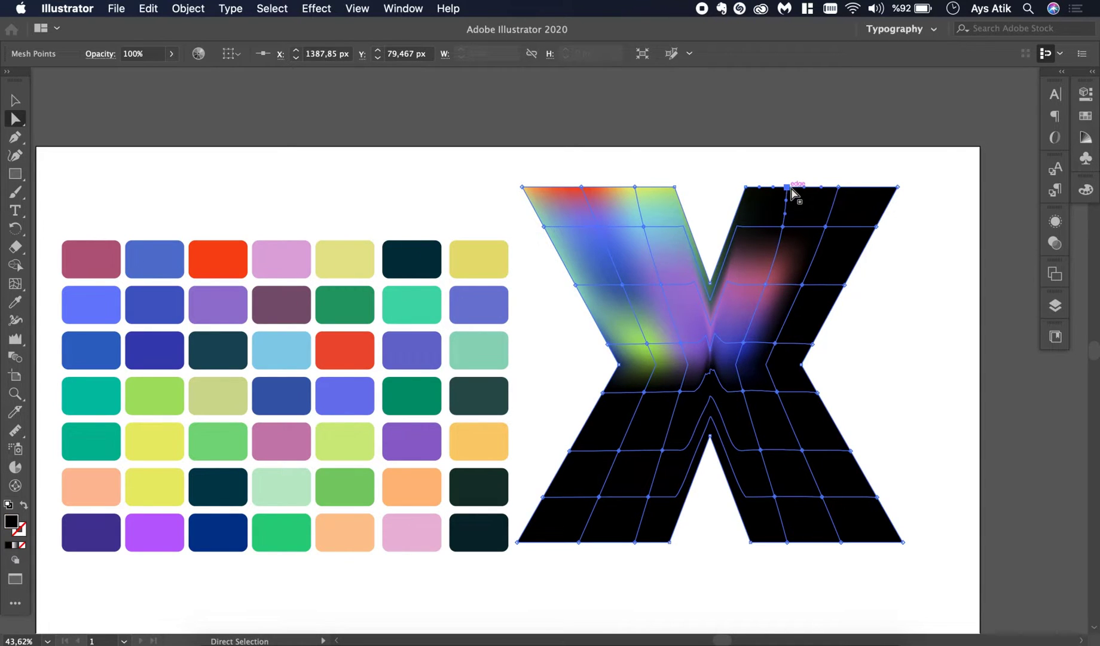
pyautogui.press('i')
pyautogui.click(432, 289)
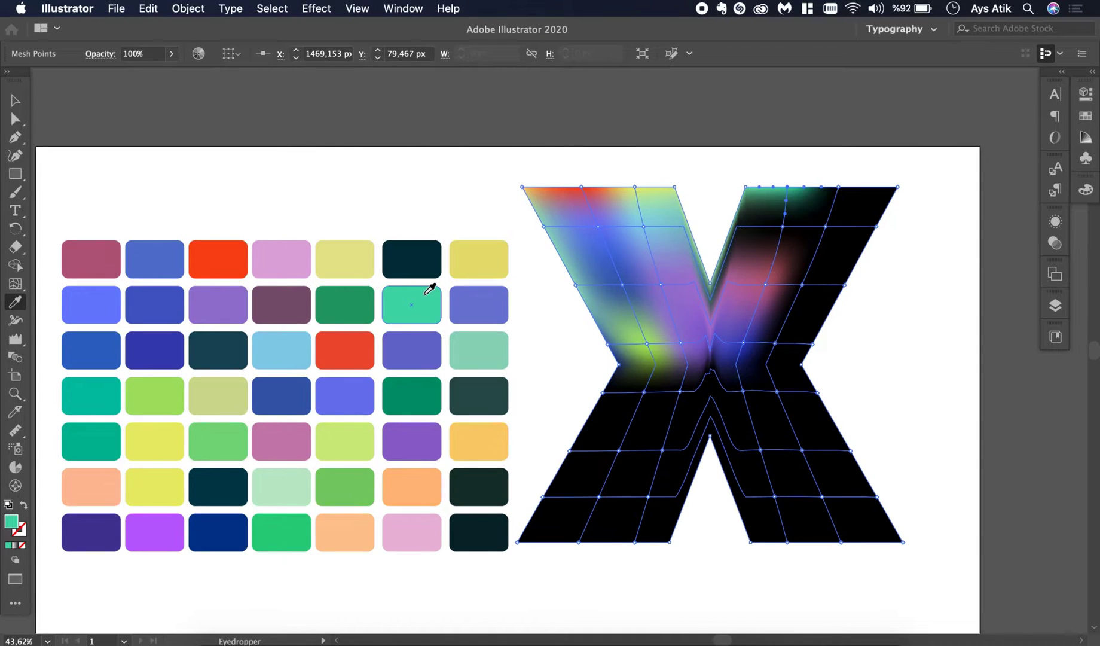
pyautogui.keyDown('super'); pyautogui.click(839, 188); pyautogui.keyUp('super')
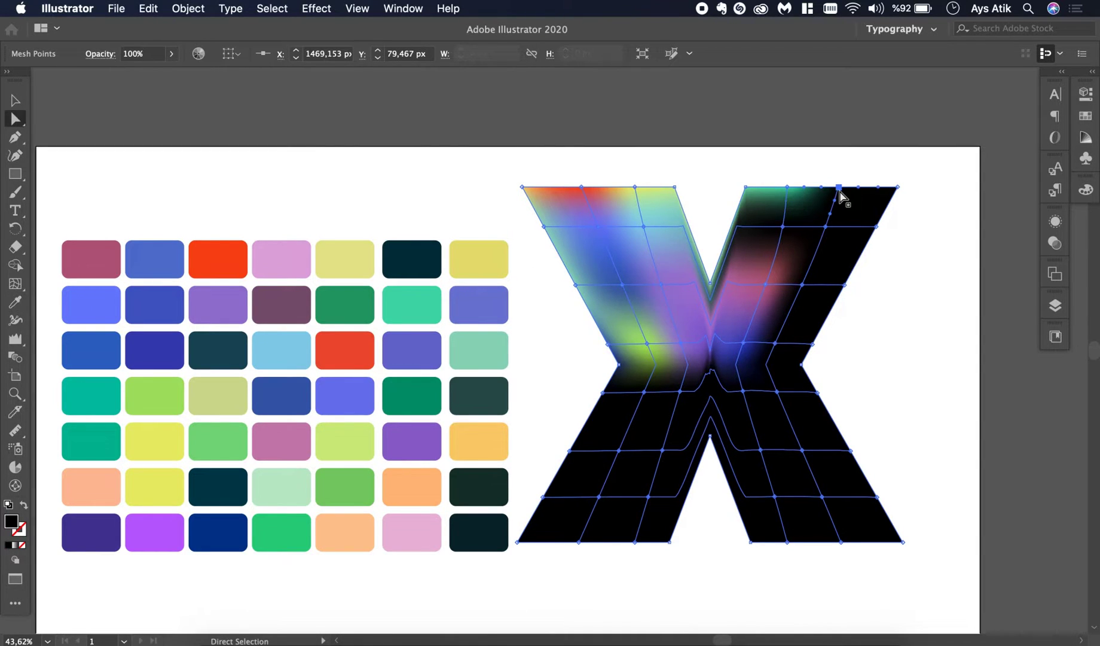
pyautogui.press('i')
pyautogui.click(490, 256)
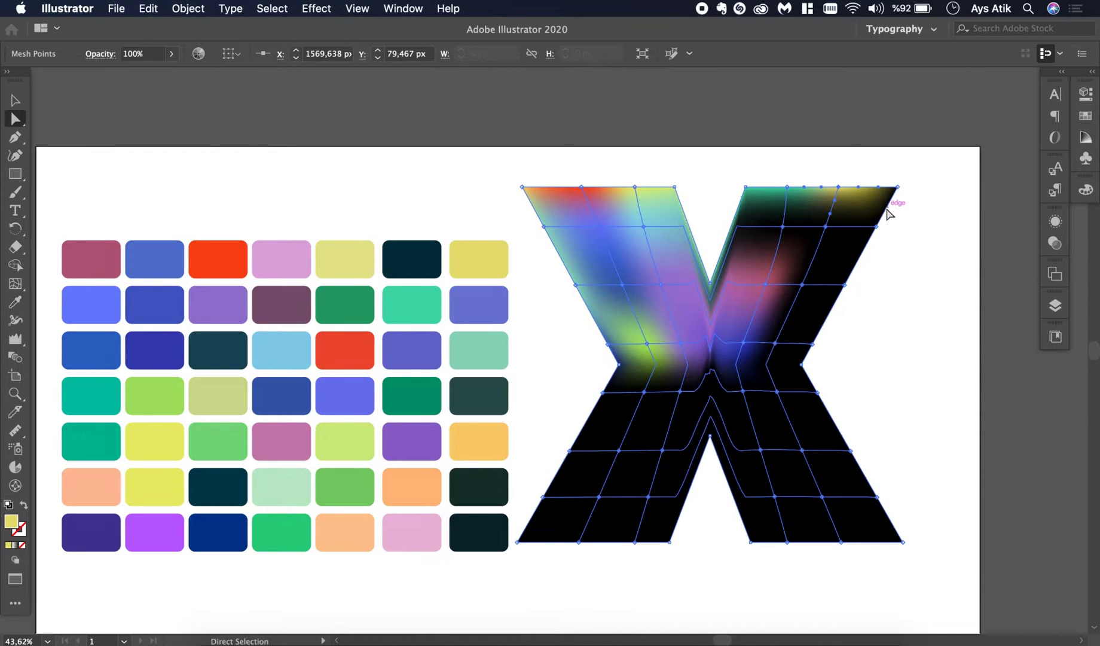
pyautogui.click(878, 227)
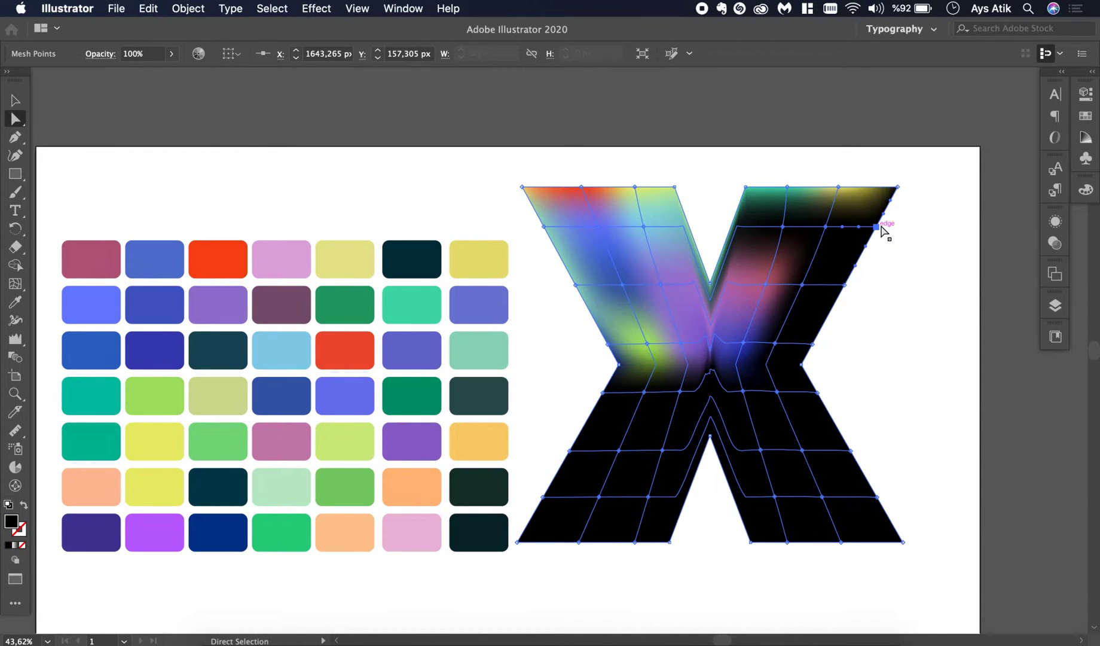
pyautogui.press('i')
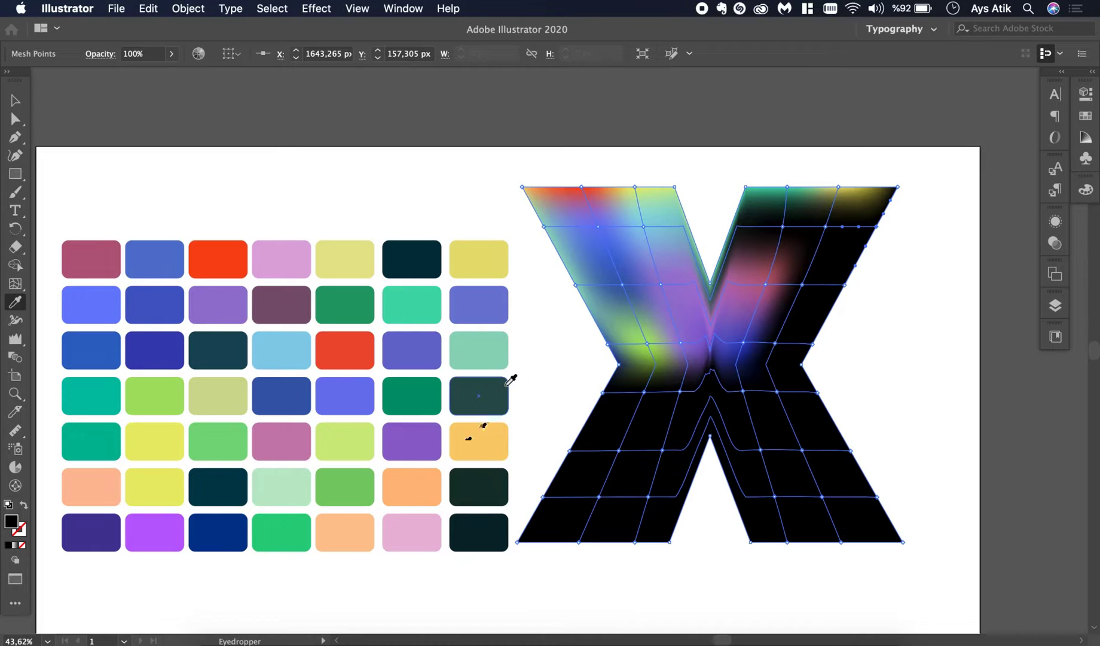
pyautogui.click(366, 484)
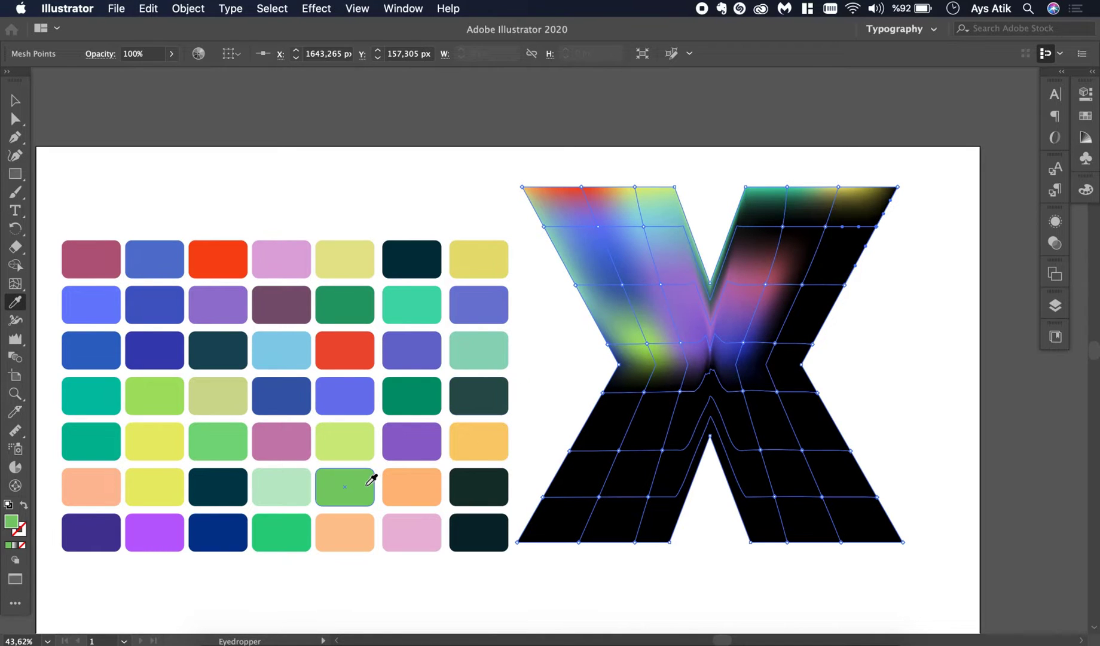
# - Colour two upper-arm mesh points pink and a right-arm point violet
pyautogui.press('a')
pyautogui.click(828, 228)
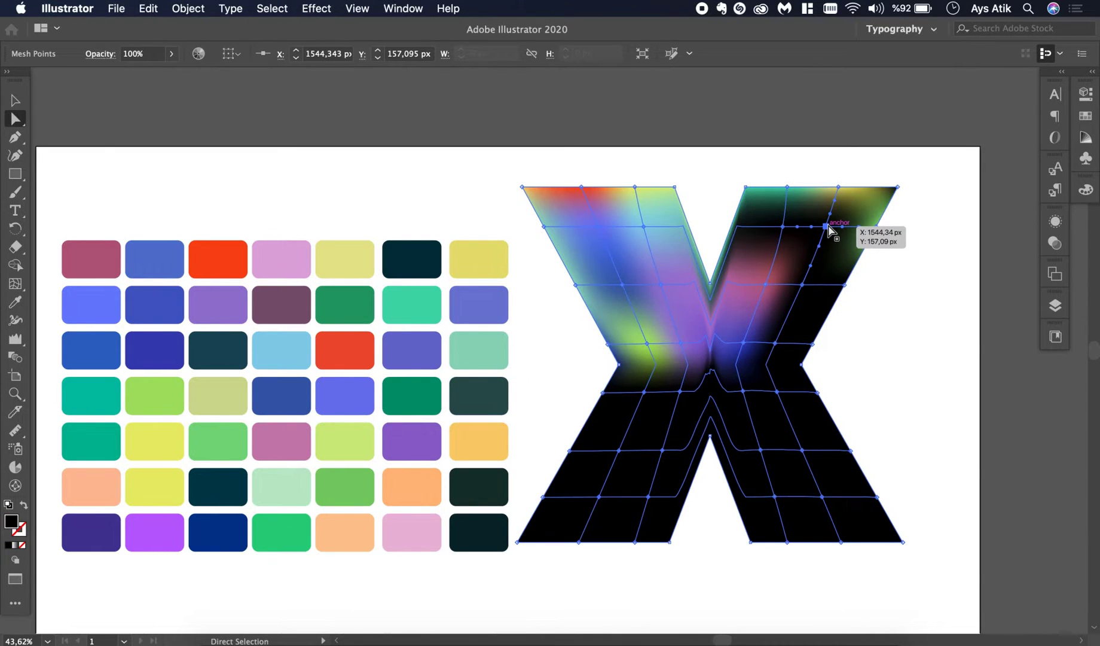
pyautogui.press('i')
pyautogui.click(436, 520)
pyautogui.press('a')
pyautogui.click(784, 227)
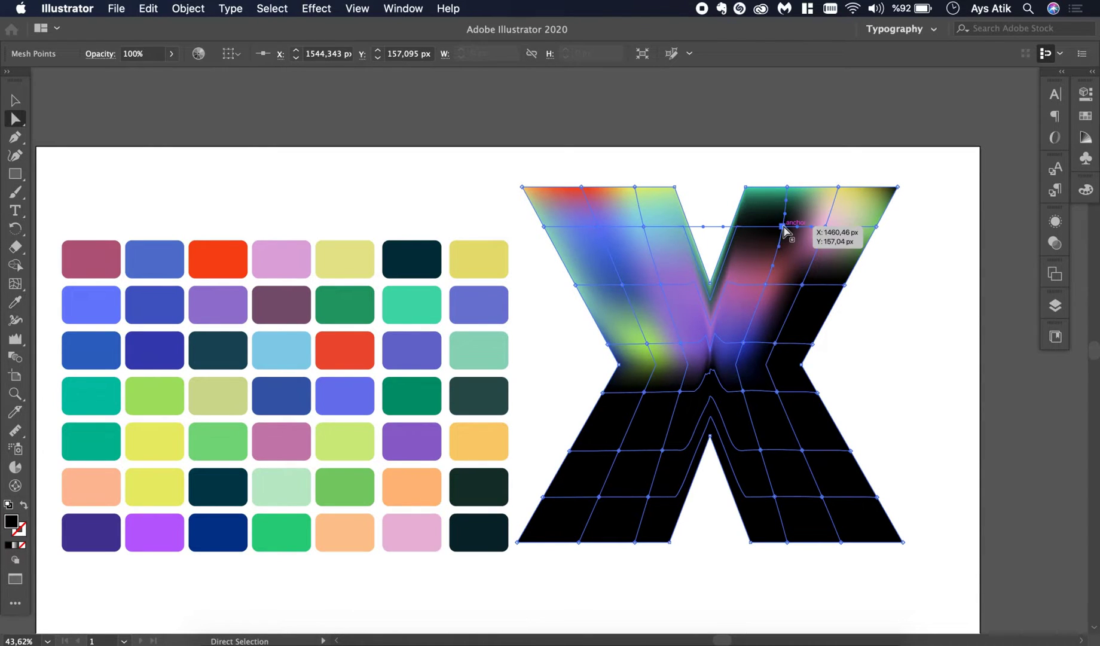
pyautogui.press('i')
pyautogui.click(299, 440)
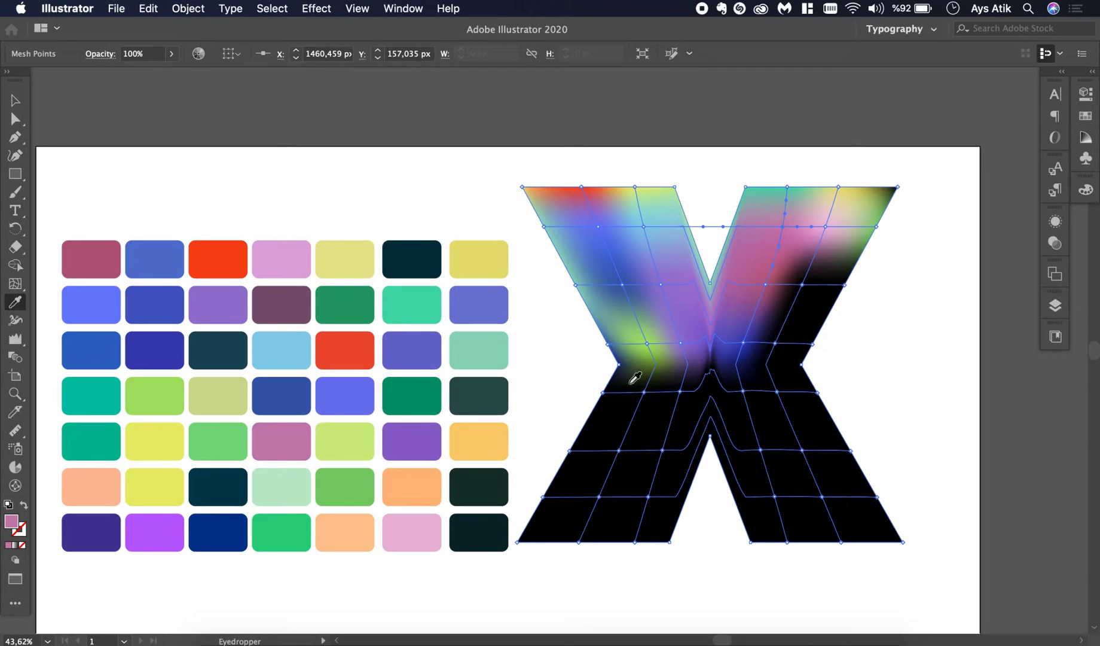
pyautogui.press('a')
pyautogui.click(801, 285)
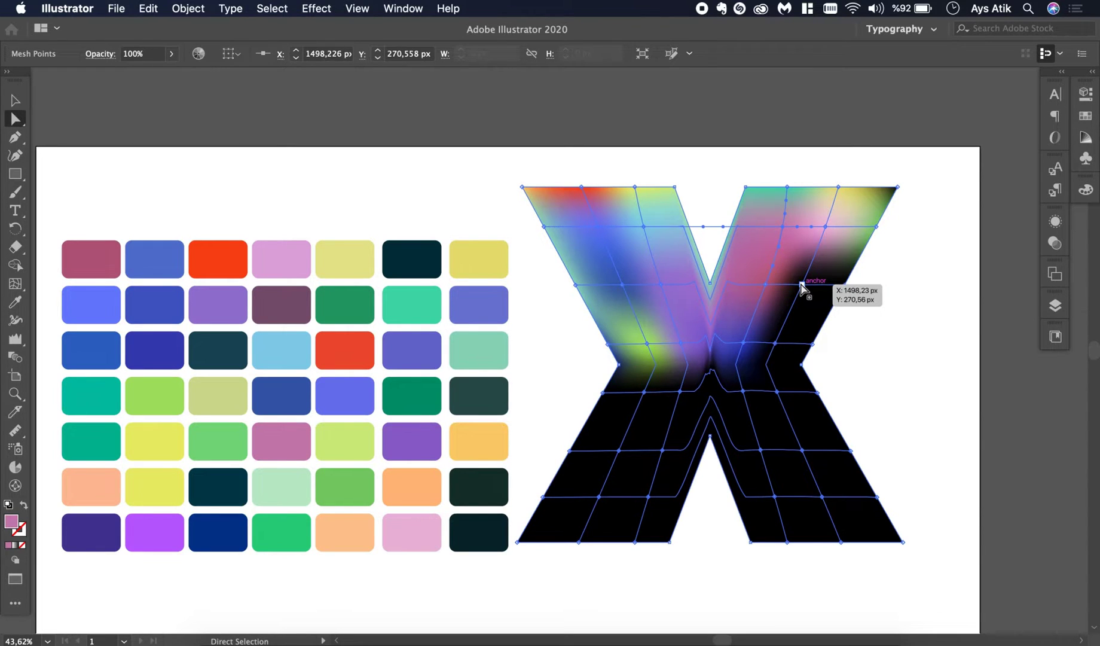
pyautogui.press('i')
pyautogui.click(177, 522)
# - Colour a right-edge mesh point peach and a point near the X's centre lavender
pyautogui.press('a')
pyautogui.click(845, 285)
pyautogui.press('i')
pyautogui.click(90, 486)
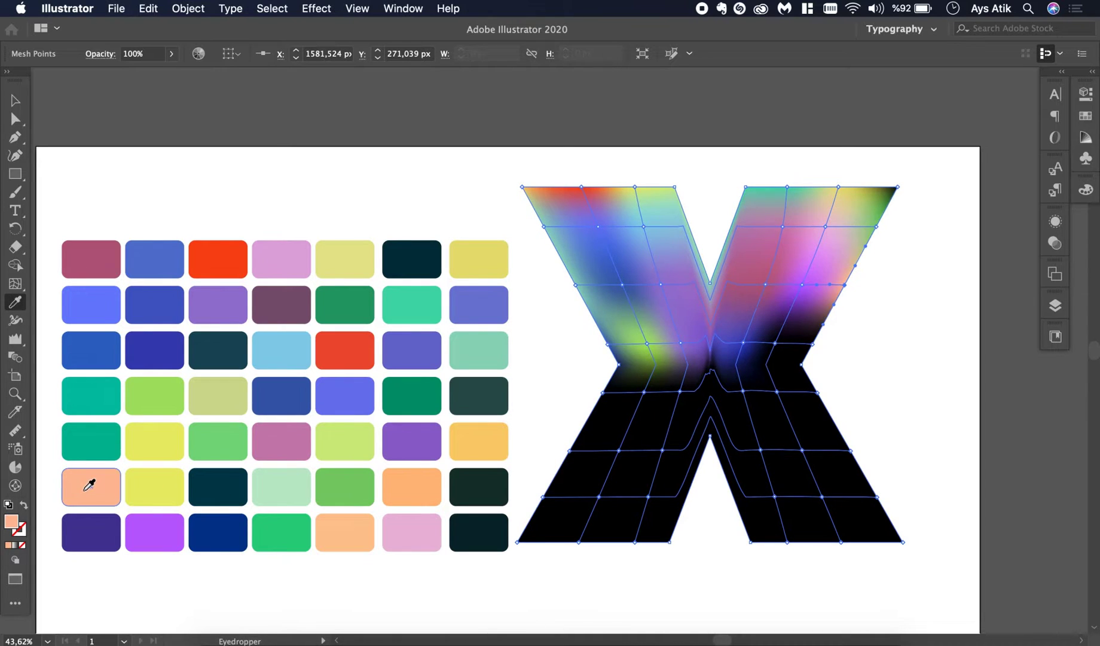
pyautogui.press('a')
pyautogui.click(773, 345)
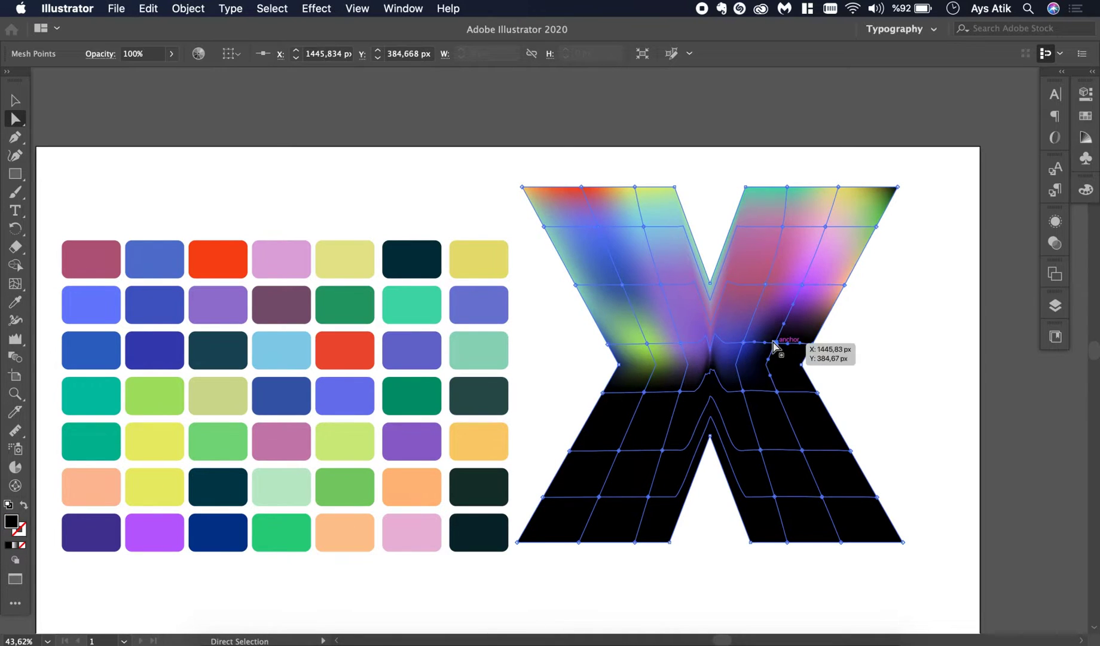
pyautogui.press('i')
pyautogui.click(245, 291)
# - Reselect the mesh point right of the X's centre and colour it red
pyautogui.press('a')
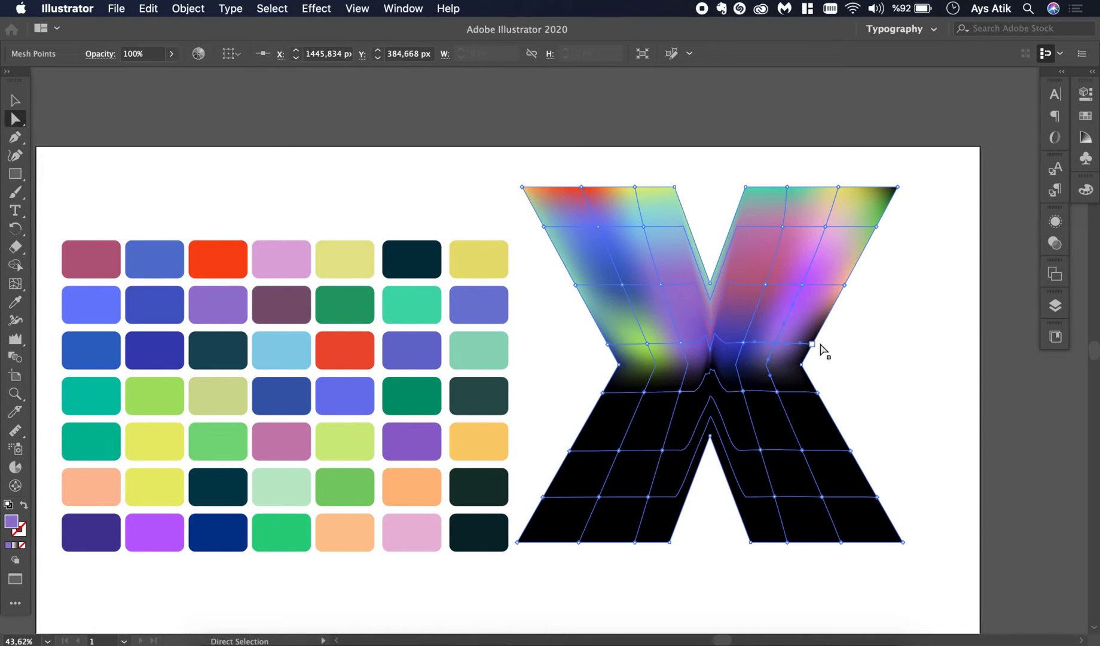
pyautogui.click(813, 353)
pyautogui.click(810, 343)
pyautogui.press('i')
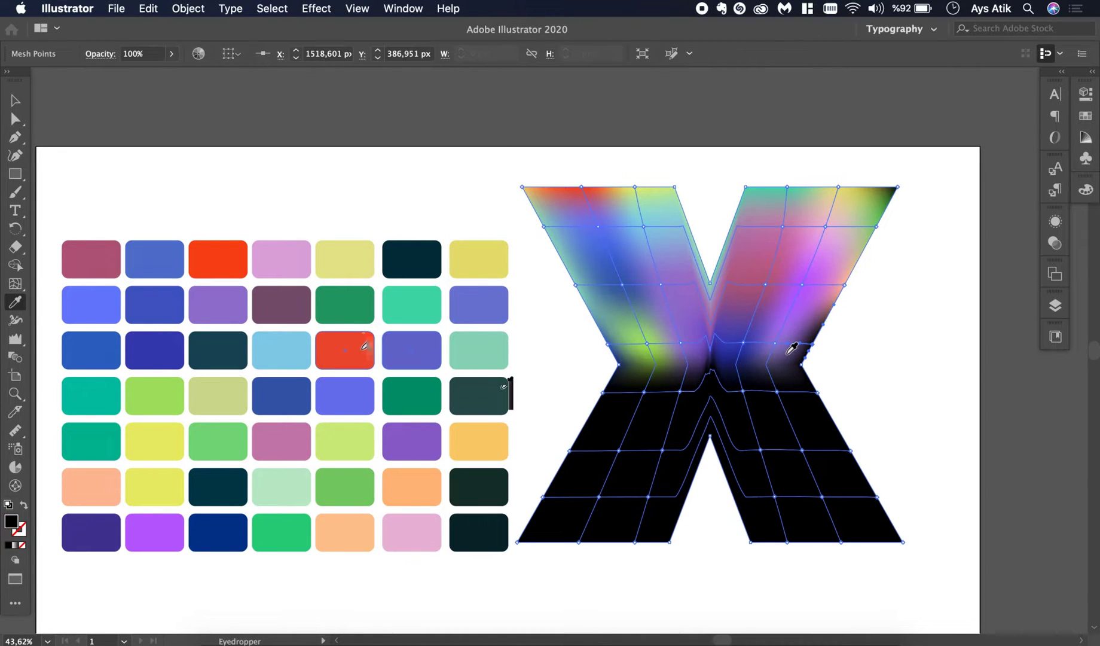
pyautogui.click(358, 341)
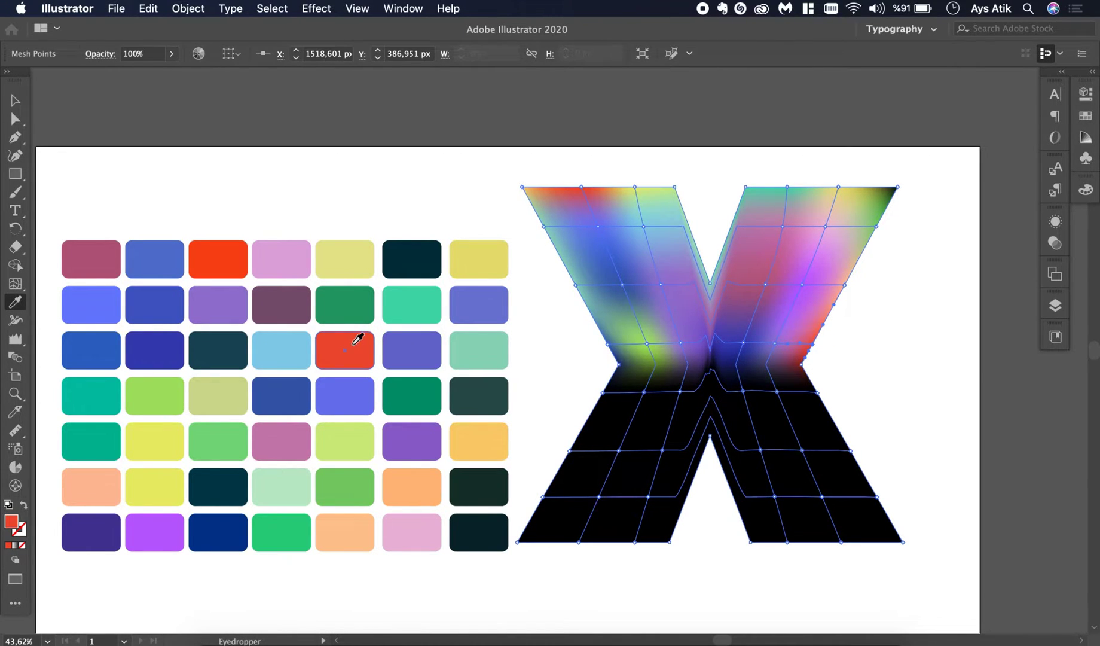
# - Colour two mesh points on the X's left side light blue and dark teal
pyautogui.press('a')
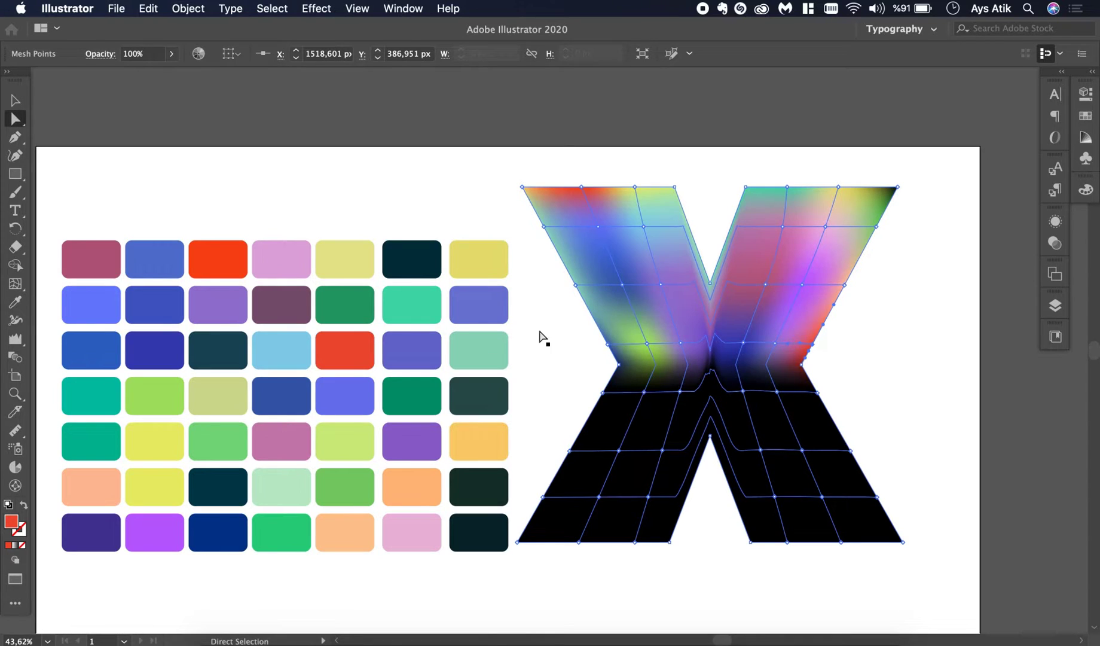
pyautogui.click(602, 392)
pyautogui.press('i')
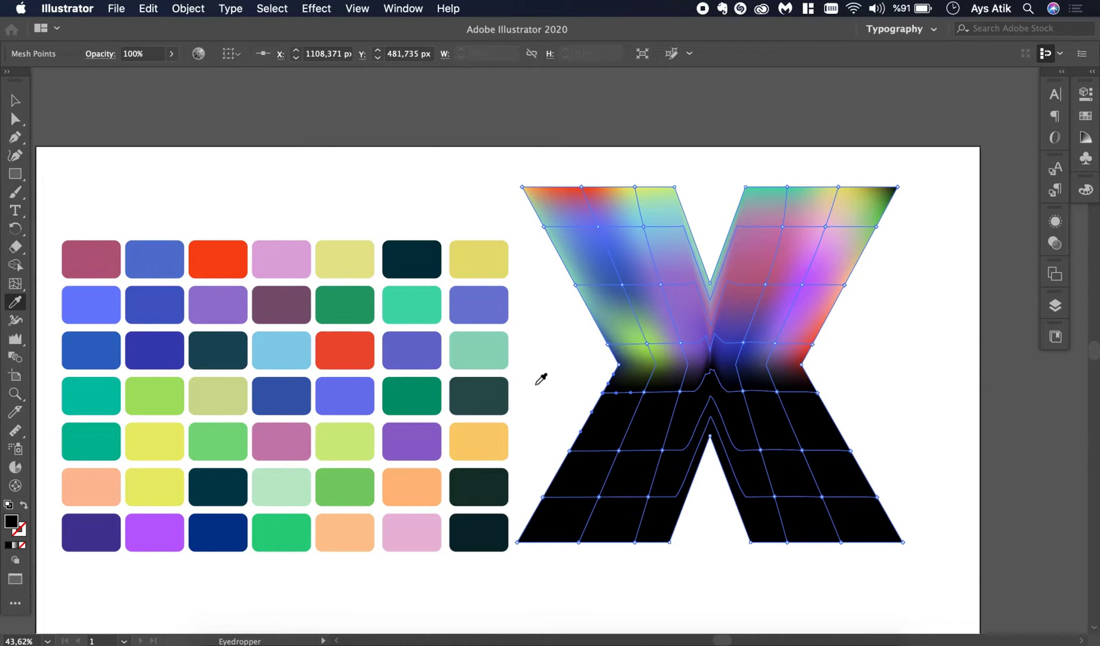
pyautogui.click(295, 347)
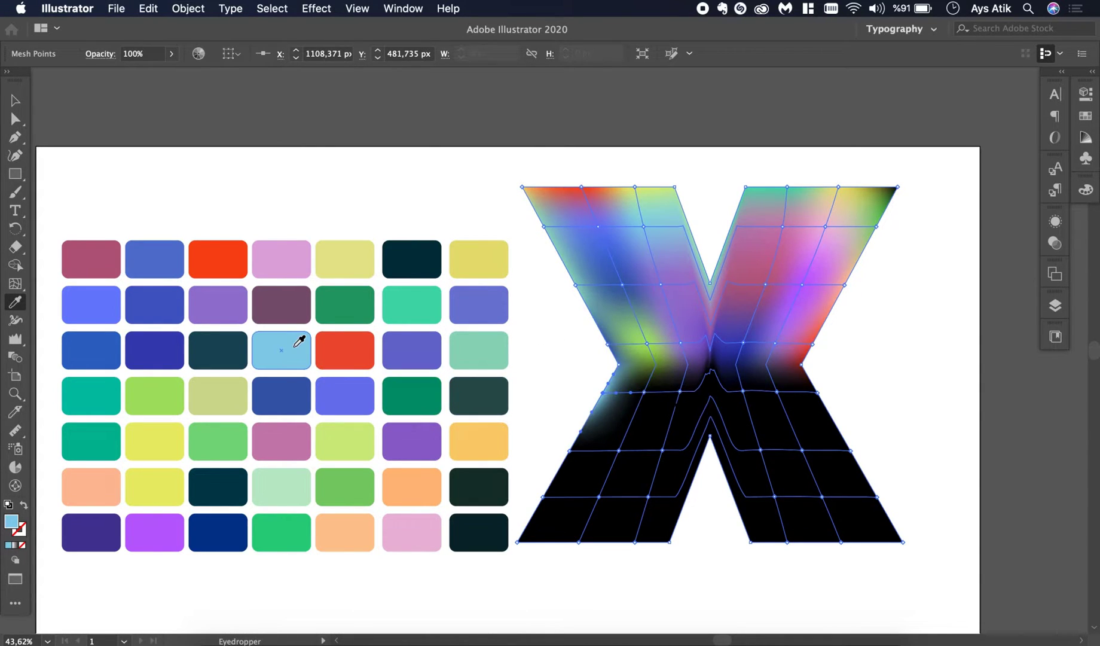
pyautogui.press('a')
pyautogui.click(645, 392)
pyautogui.press('i')
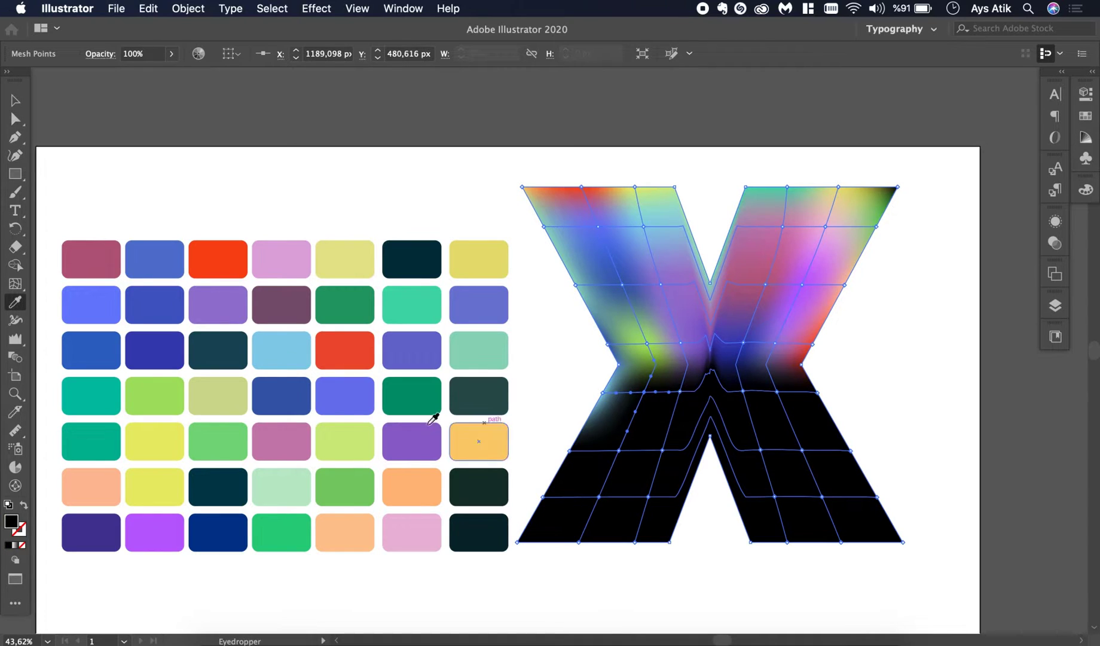
pyautogui.click(228, 352)
# - Colour the mesh point on the X's left middle blue
pyautogui.press('a')
pyautogui.press('i')
pyautogui.press('a')
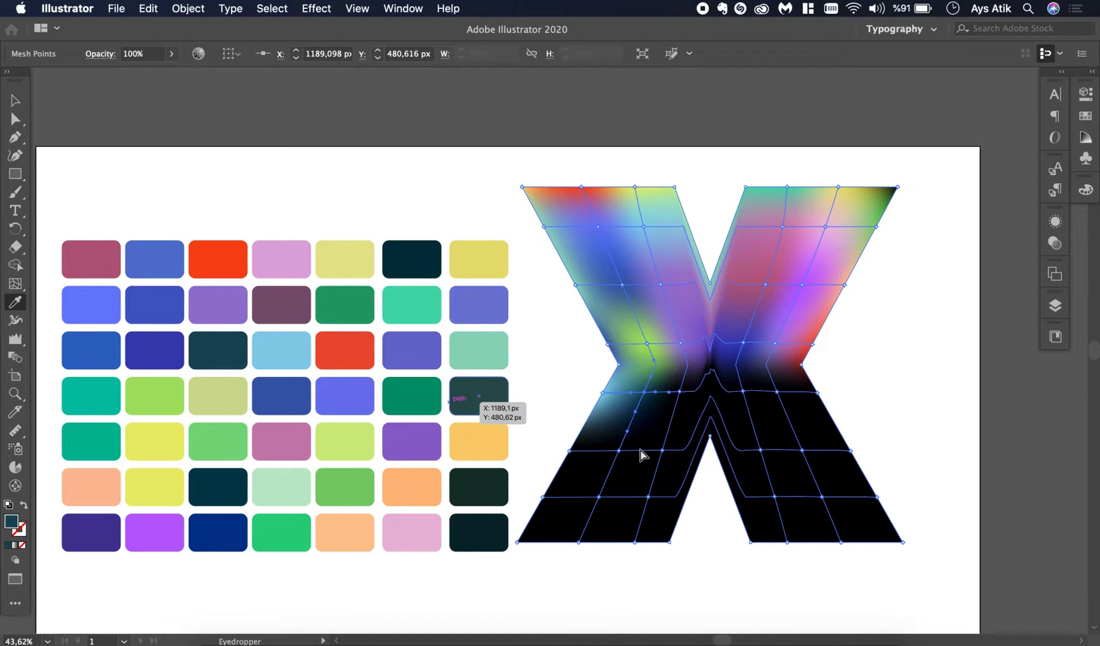
pyautogui.click(679, 392)
pyautogui.press('i')
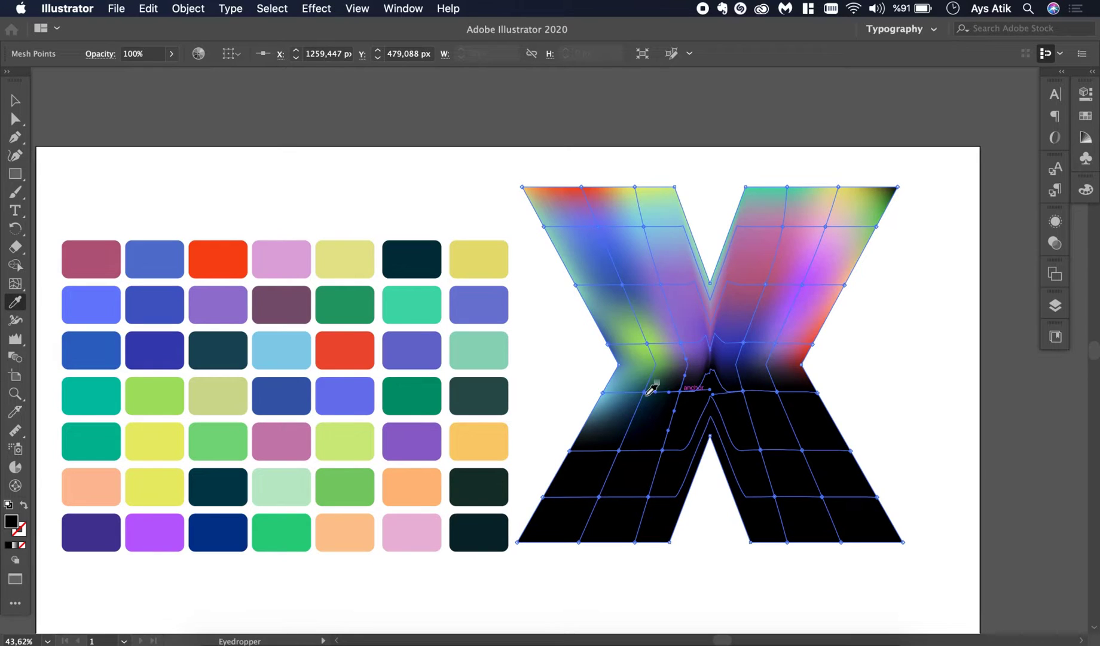
pyautogui.click(99, 350)
pyautogui.press('a')
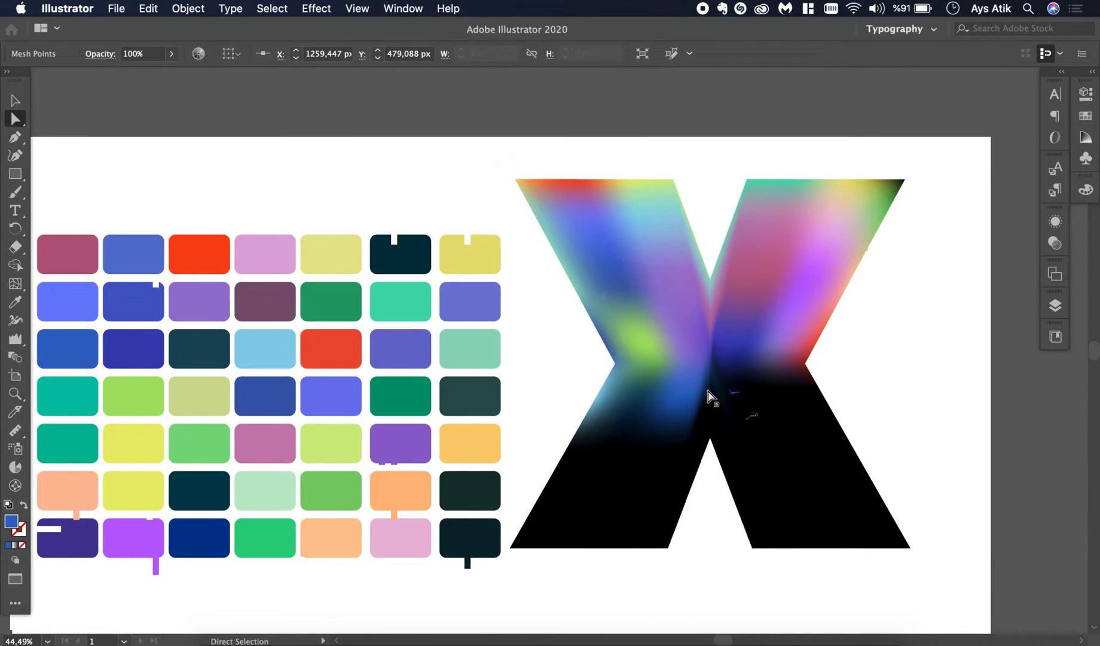
# - Zoom in, colour the selected mesh point pink and the point right of centre purple
pyautogui.scroll(2, 717, 399)
pyautogui.press('i')
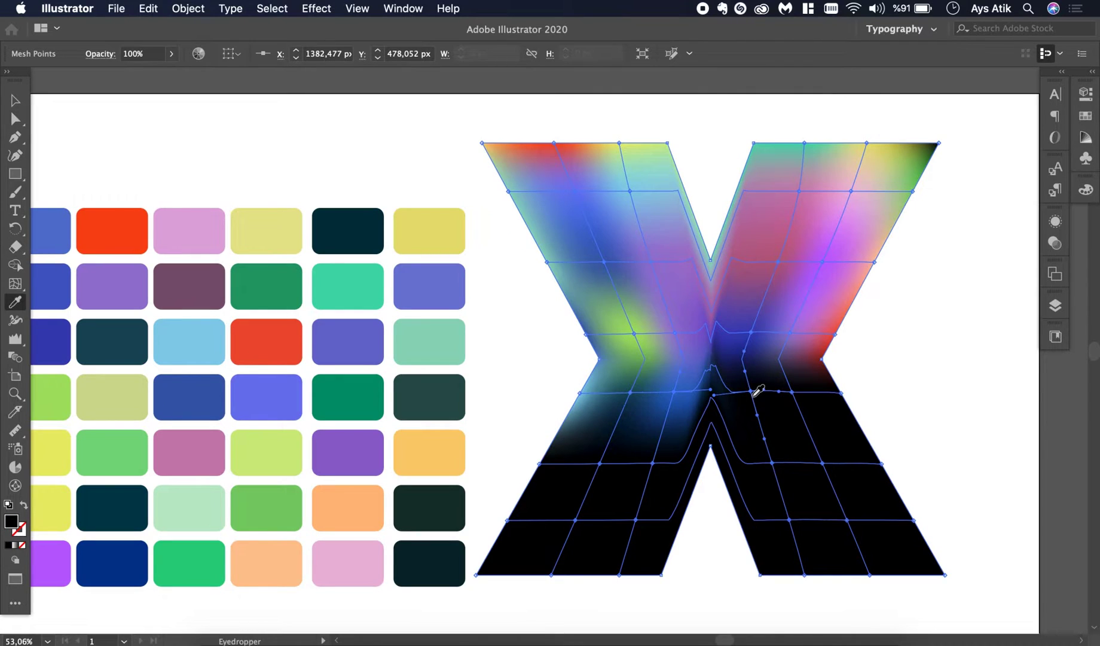
pyautogui.scroll(-2, 751, 389)
pyautogui.hscroll(-2, 751, 389)
pyautogui.click(259, 191)
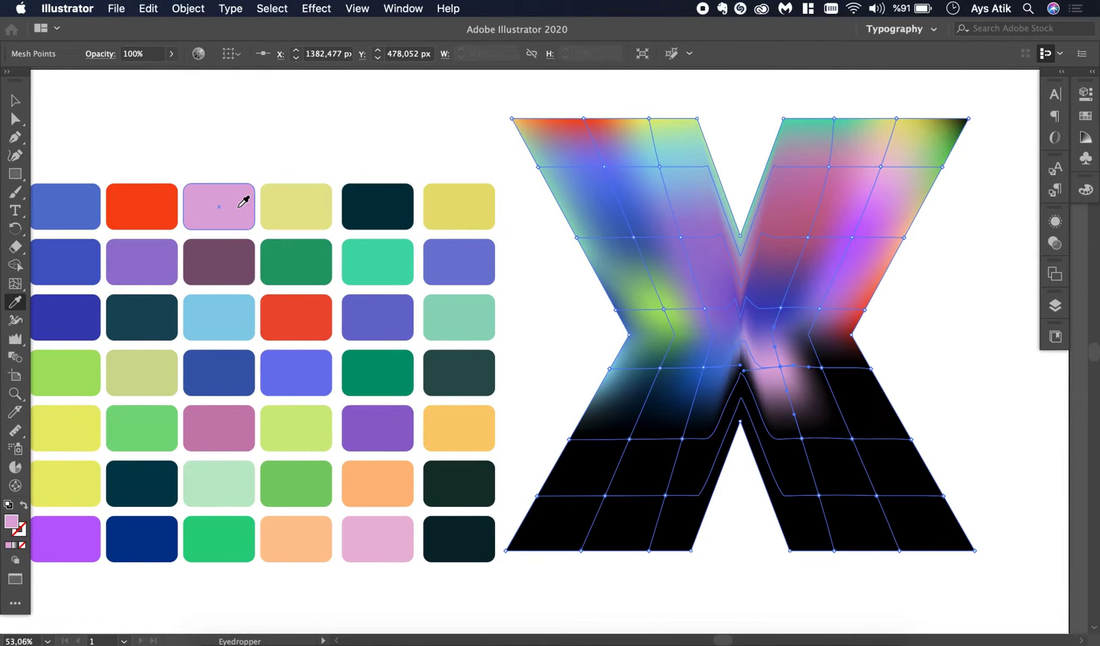
pyautogui.press('a')
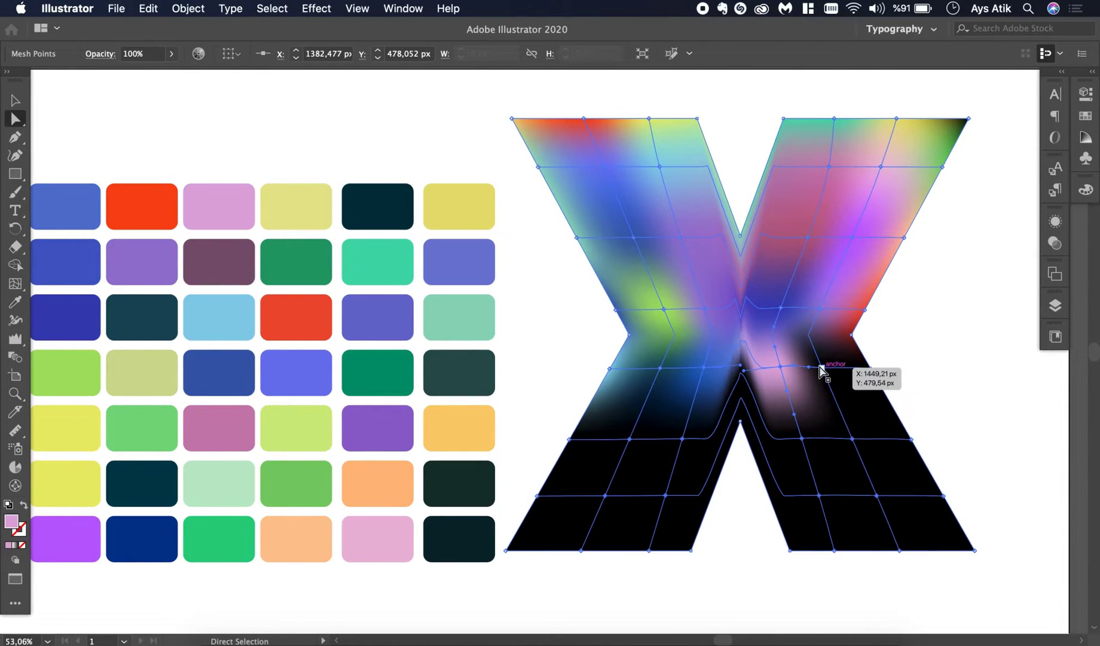
pyautogui.click(821, 369)
pyautogui.press('i')
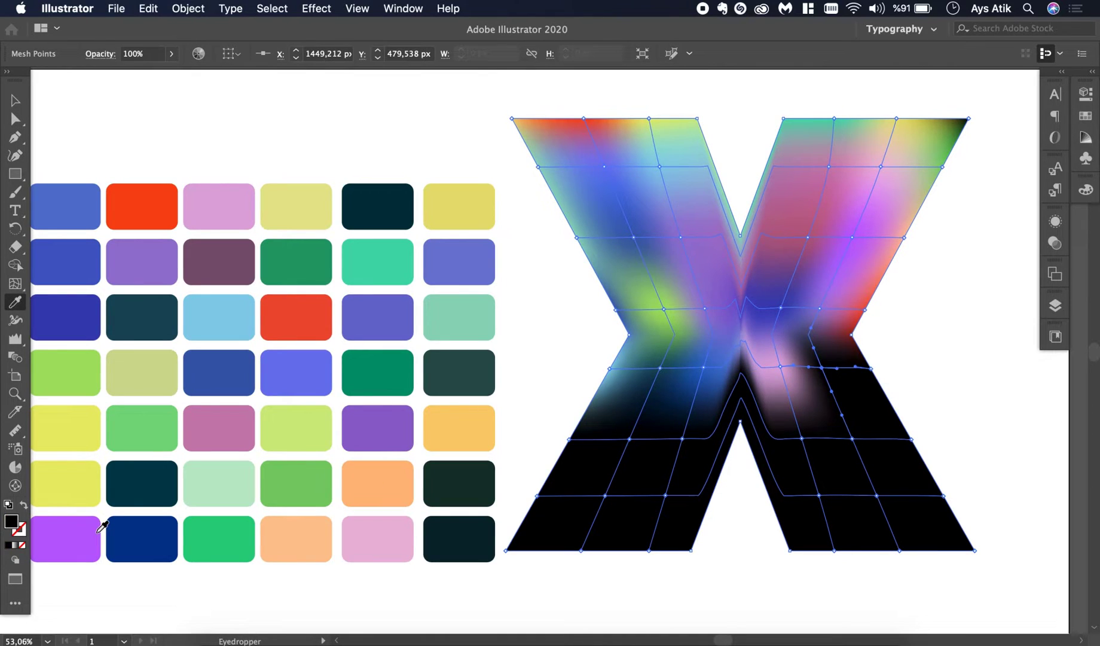
pyautogui.click(102, 527)
pyautogui.click(100, 528)
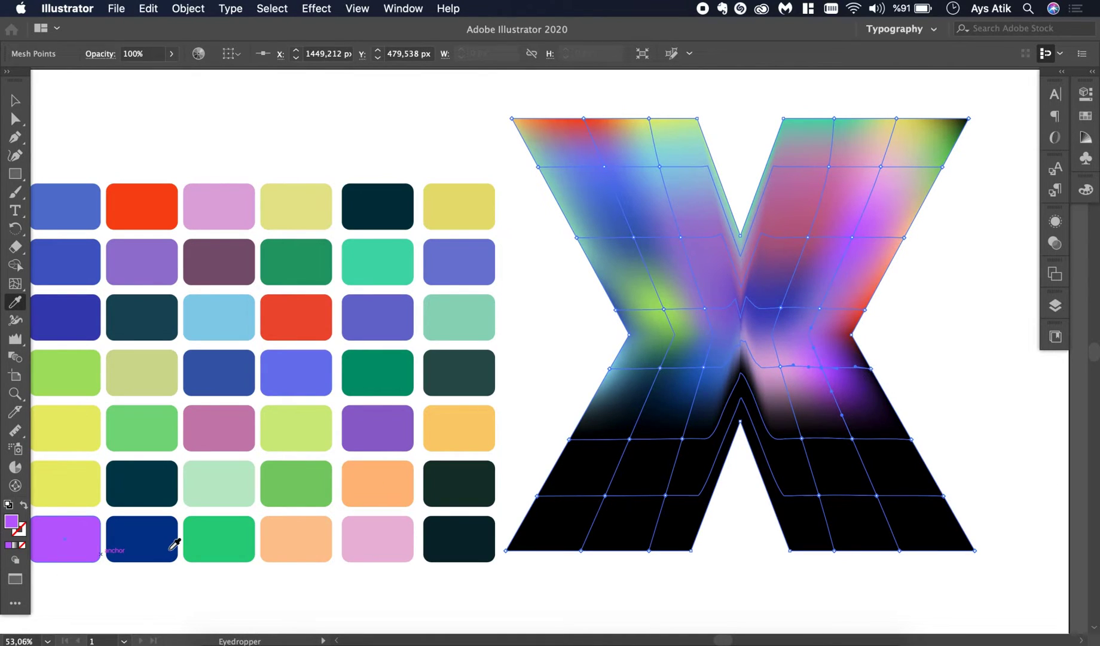
# - Colour a right-edge mesh point green, then select the point near the inner apex
pyautogui.press('a')
pyautogui.click(870, 369)
pyautogui.press('i')
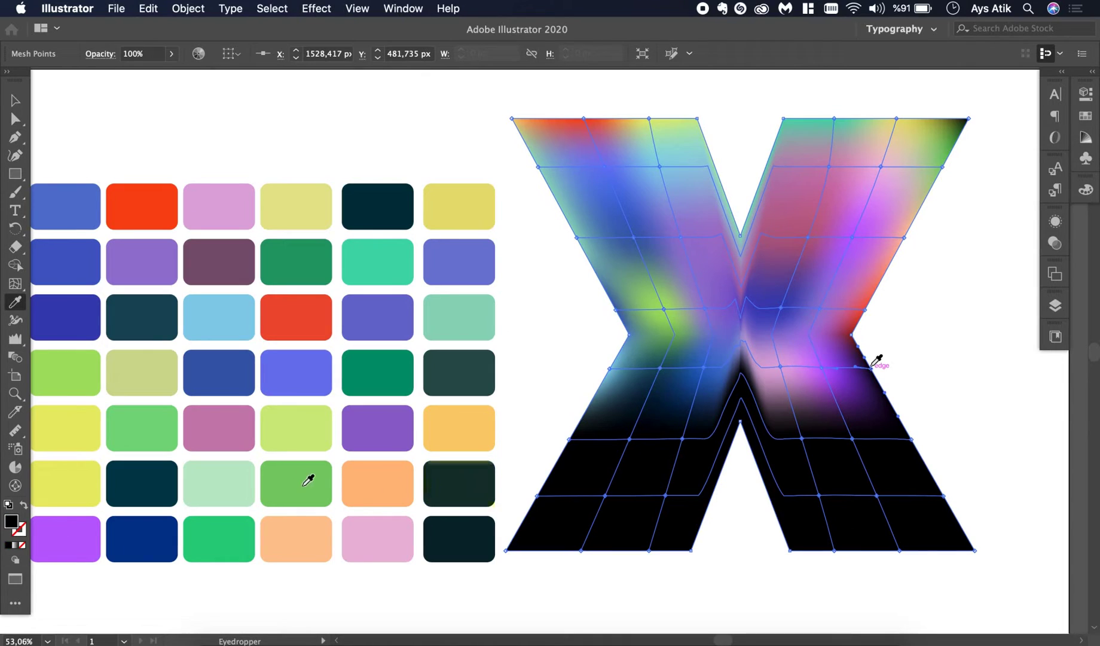
pyautogui.click(267, 481)
pyautogui.press('a')
pyautogui.click(742, 376)
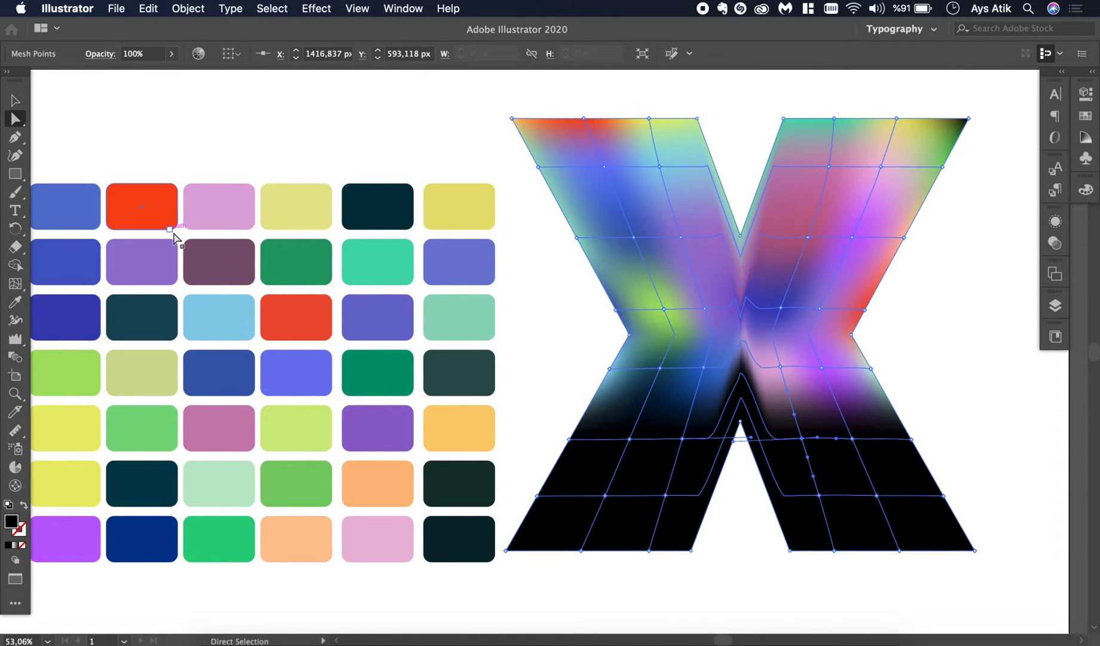
# - Pick mesh points around the X's lower inner apex, then select the whole X group
pyautogui.click(18, 285)
pyautogui.click(739, 402)
pyautogui.click(723, 414)
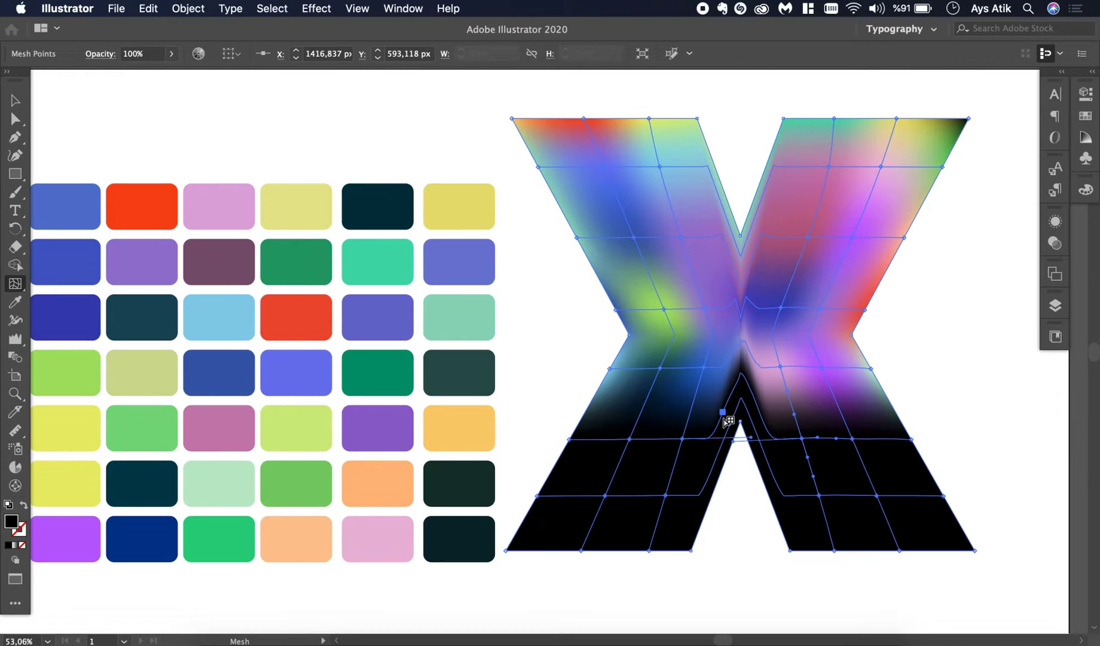
pyautogui.press('v')
pyautogui.click(728, 424)
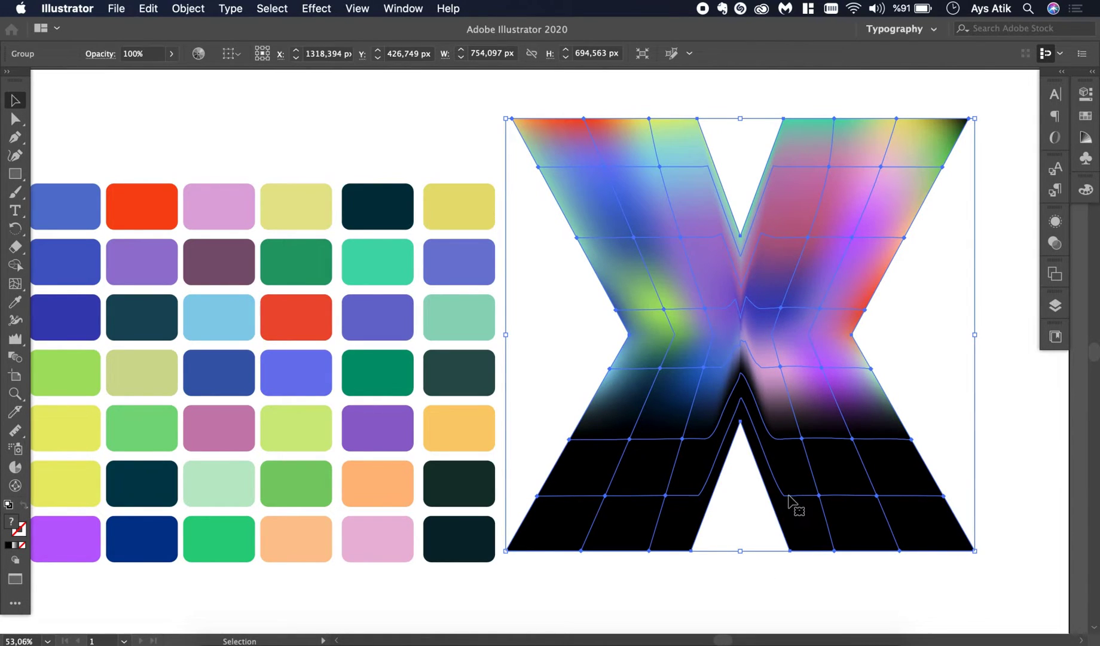
# - Add two mesh lines along each inner edge of the X's lower legs
pyautogui.click(15, 283)
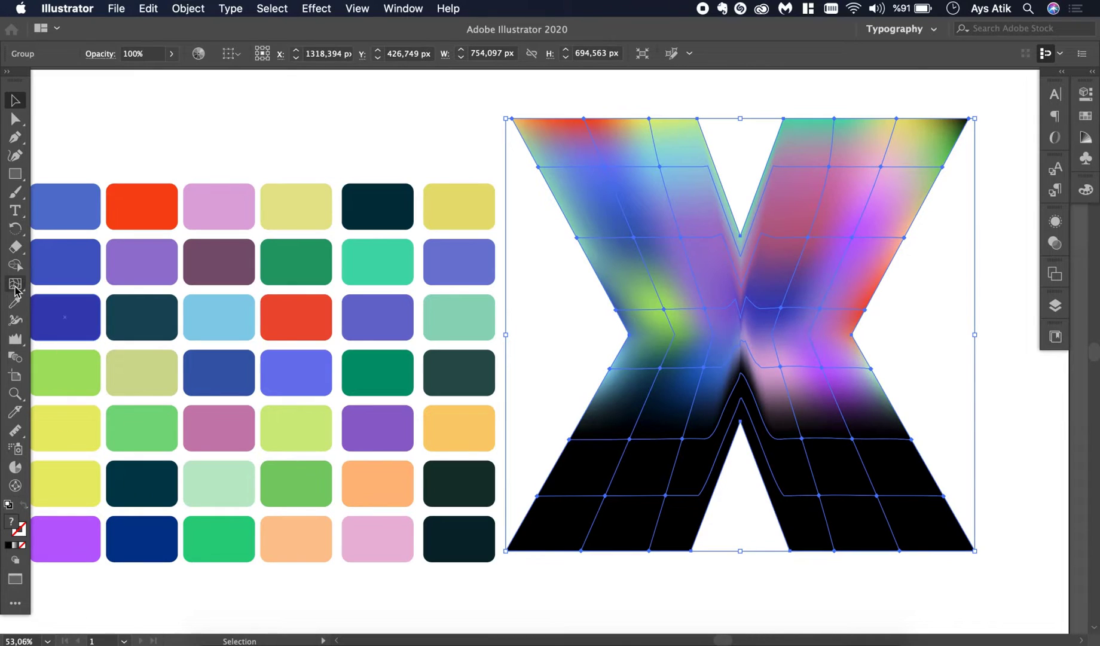
pyautogui.click(721, 414)
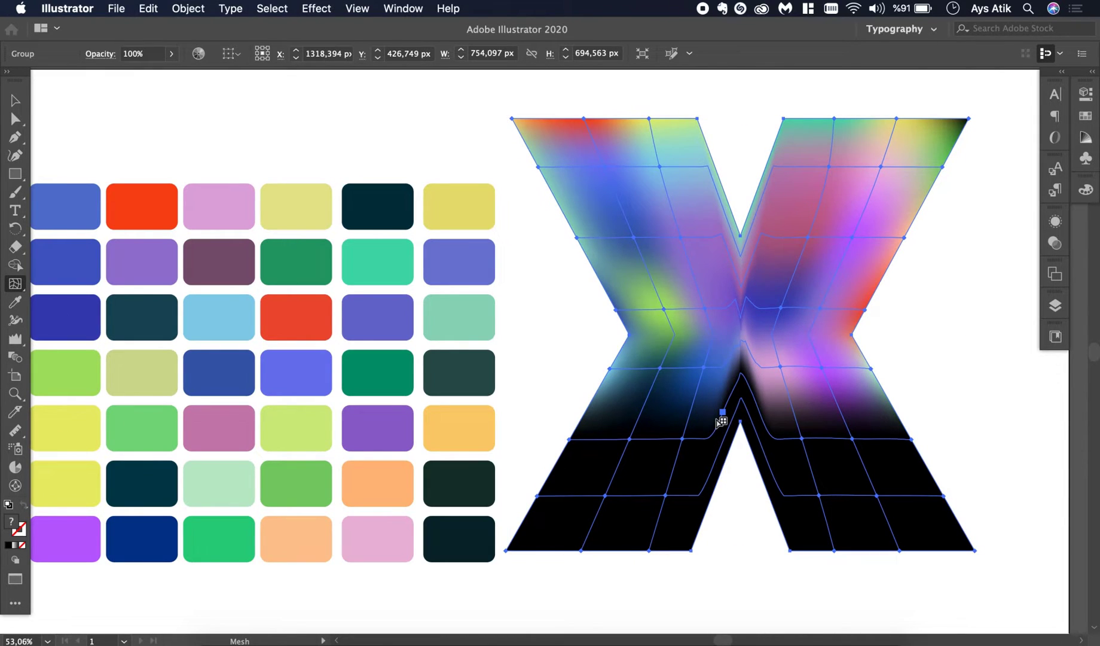
pyautogui.click(734, 409)
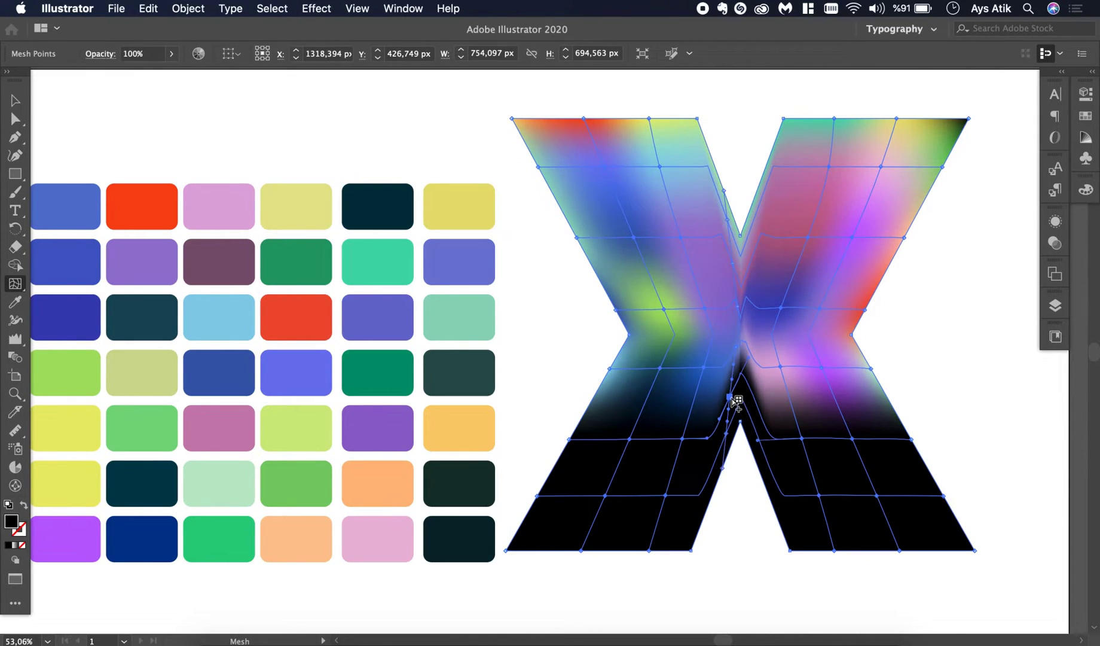
pyautogui.click(756, 405)
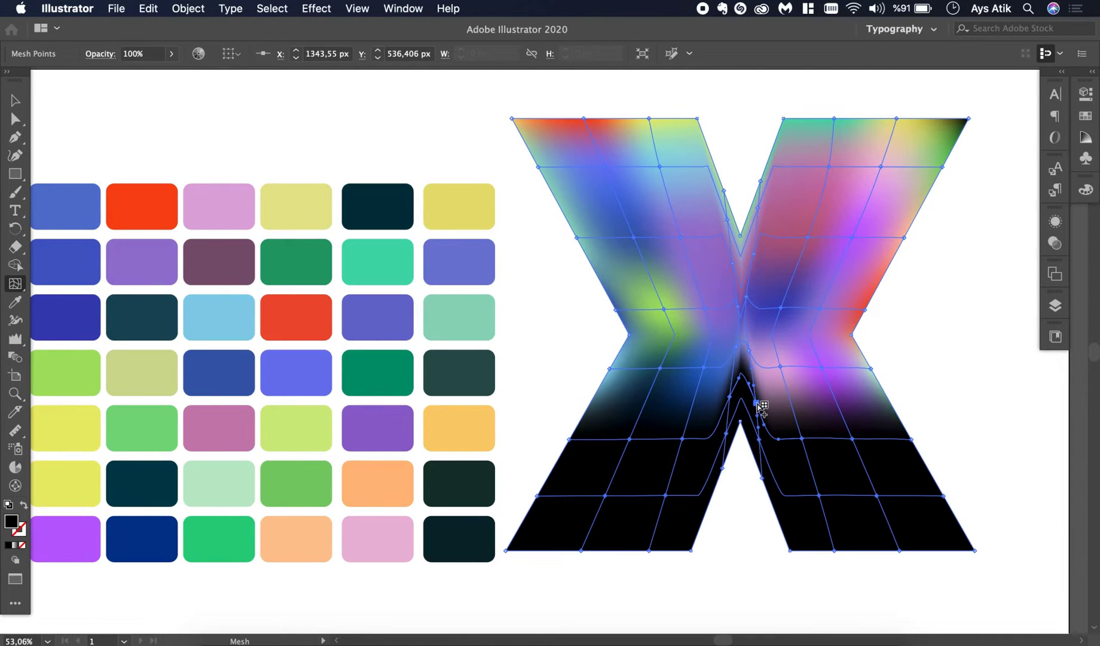
pyautogui.click(710, 513)
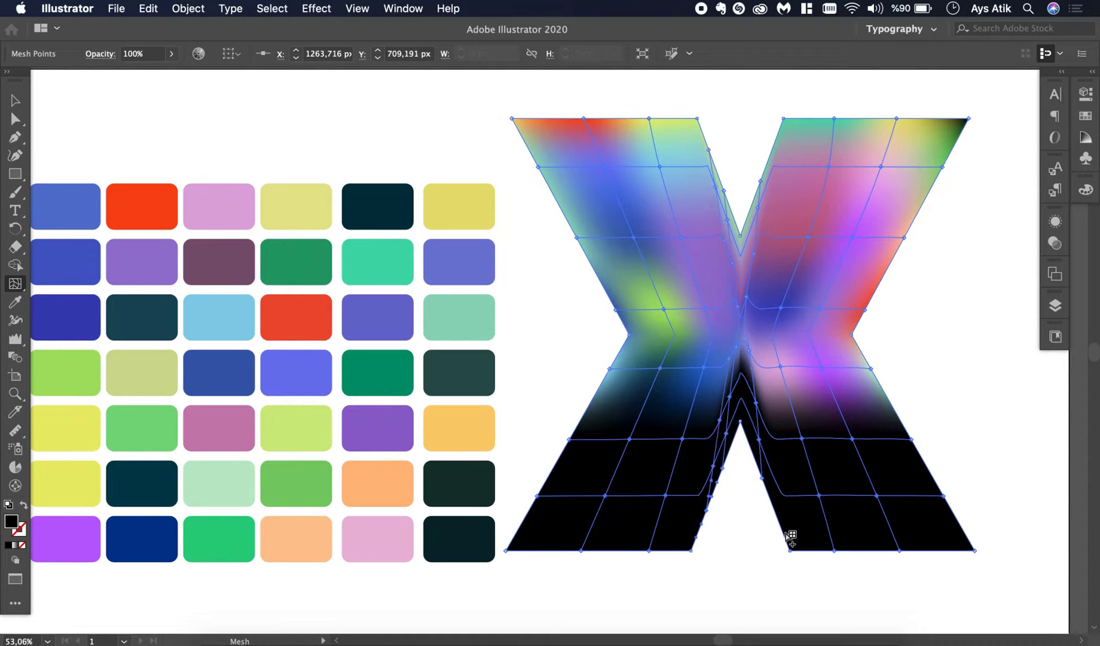
pyautogui.click(776, 510)
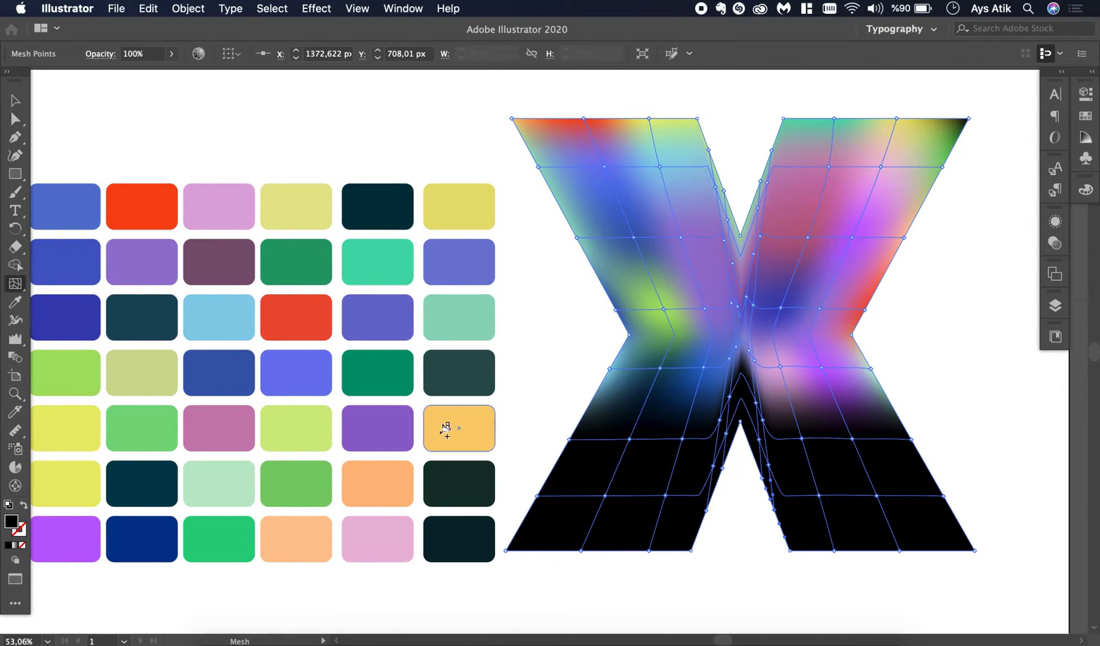
# - Colour two mesh points near the X's crossing lime green and yellow-green
pyautogui.press('a')
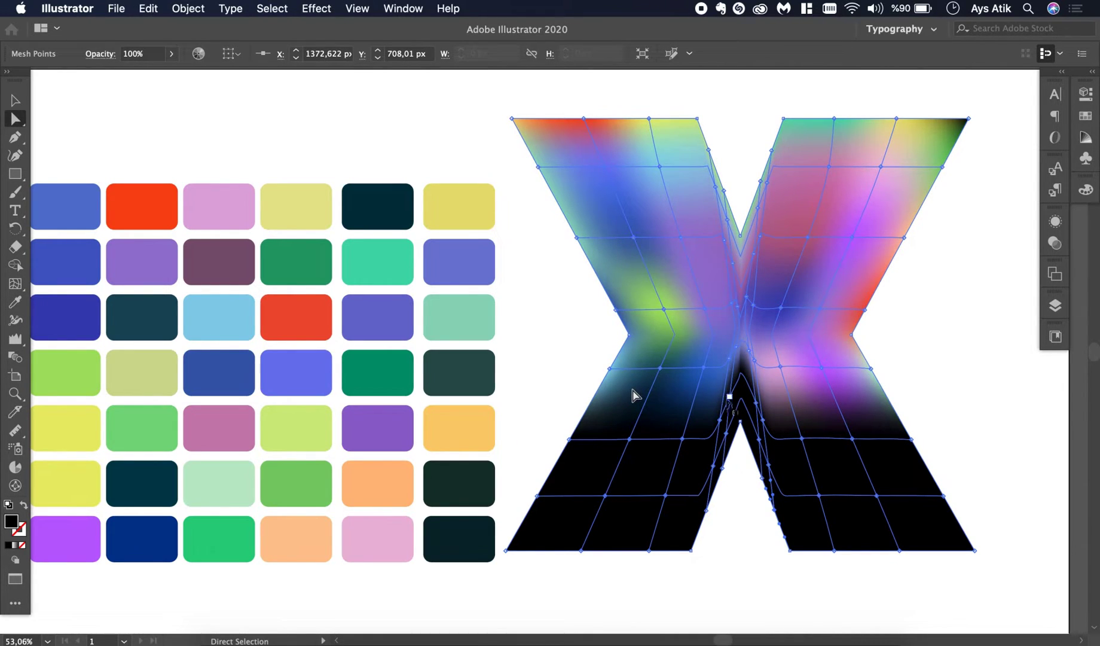
pyautogui.click(728, 397)
pyautogui.press('i')
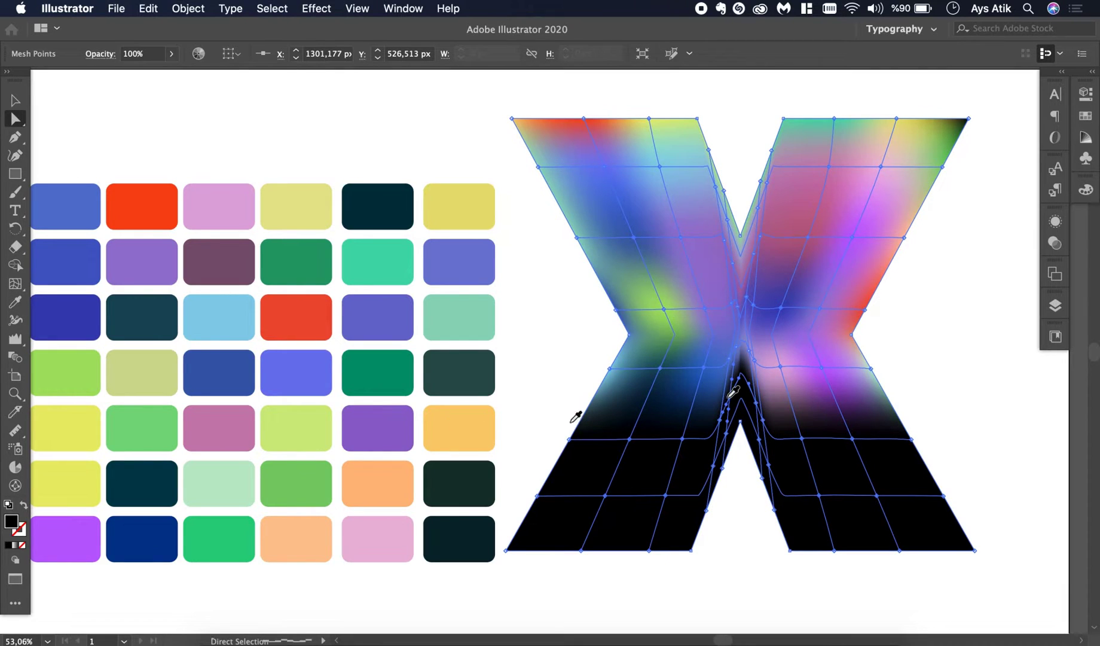
pyautogui.press('i')
pyautogui.click(291, 415)
pyautogui.press('a')
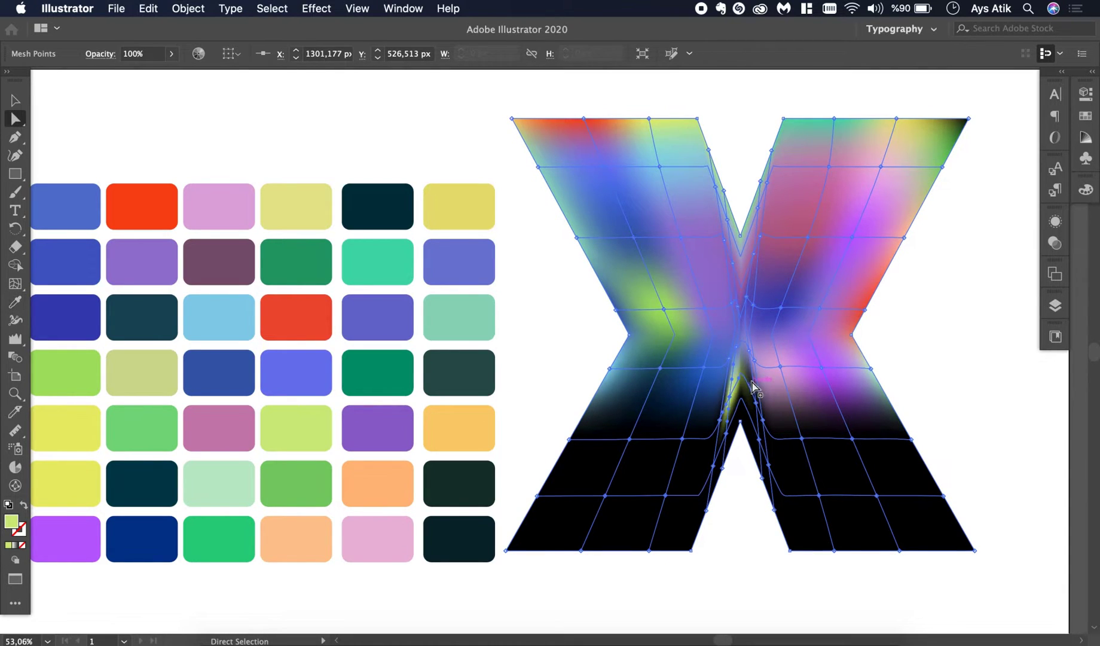
pyautogui.click(752, 384)
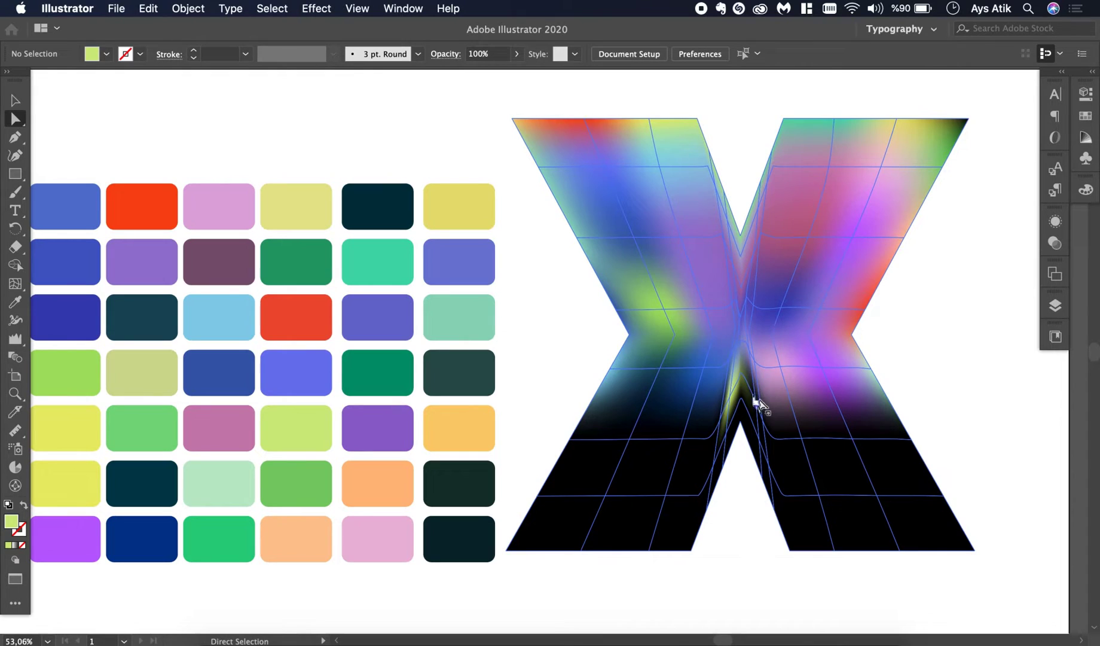
pyautogui.click(807, 404)
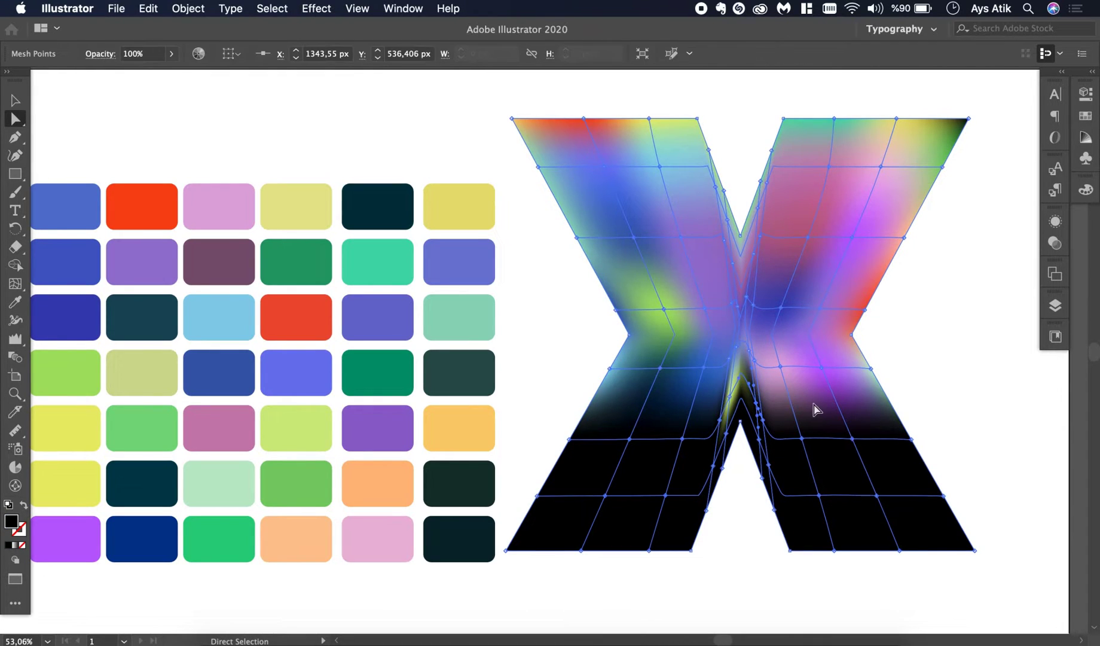
pyautogui.press('i')
pyautogui.click(122, 364)
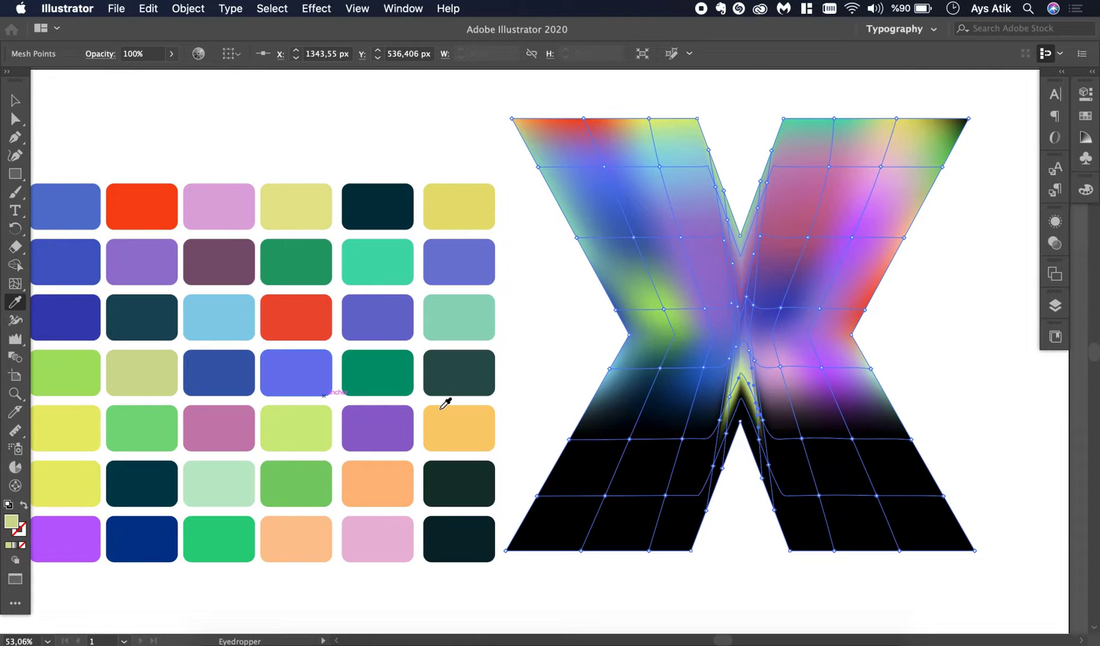
# - Colour mesh points around the crossing yellow and green and one on the left leg blue
pyautogui.press('a')
pyautogui.click(726, 433)
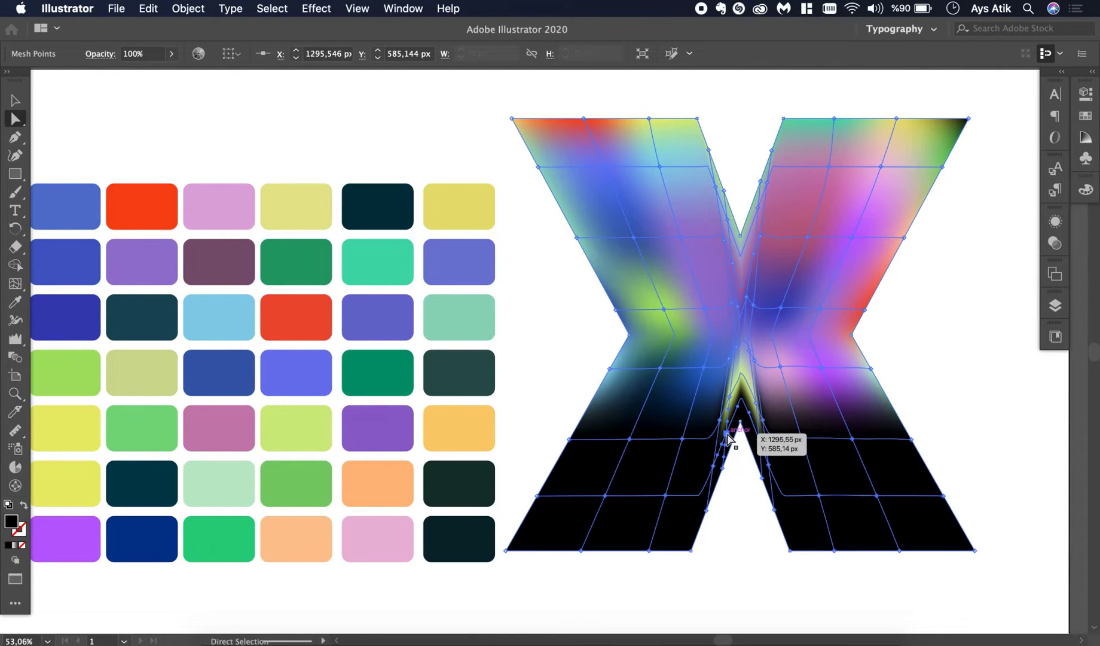
pyautogui.press('i')
pyautogui.click(90, 481)
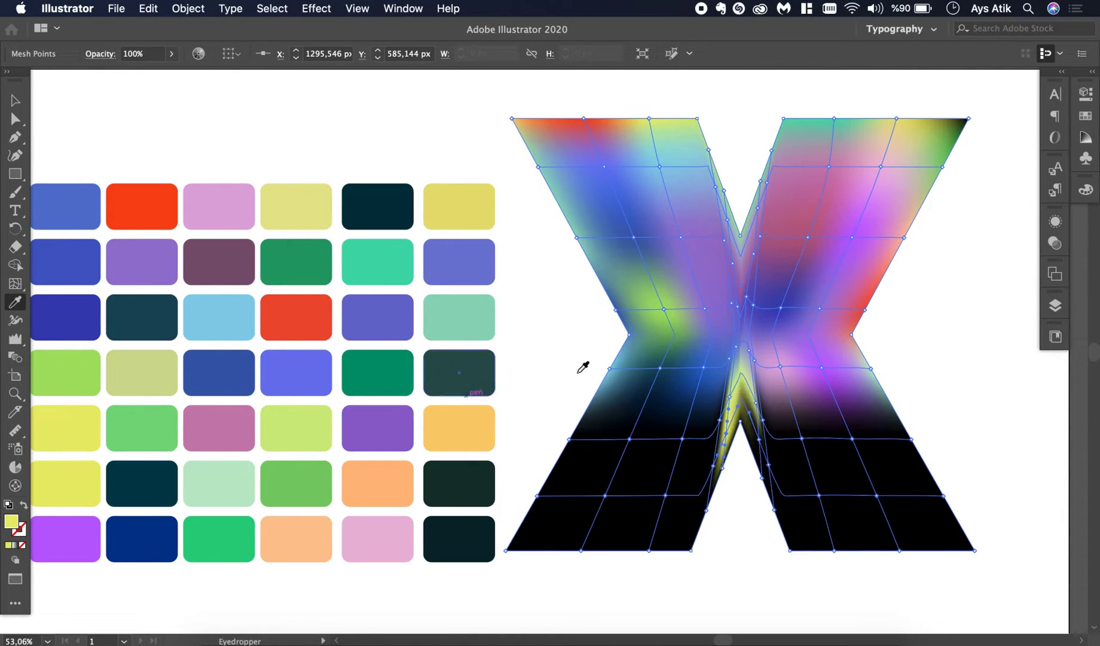
pyautogui.press('a')
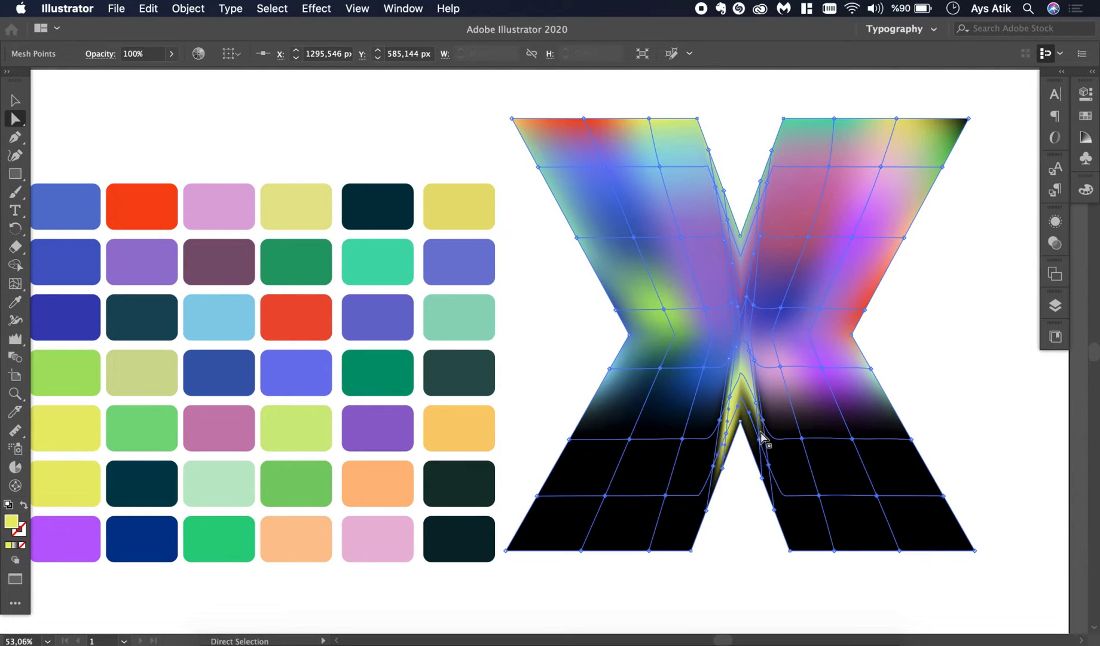
pyautogui.click(759, 437)
pyautogui.press('i')
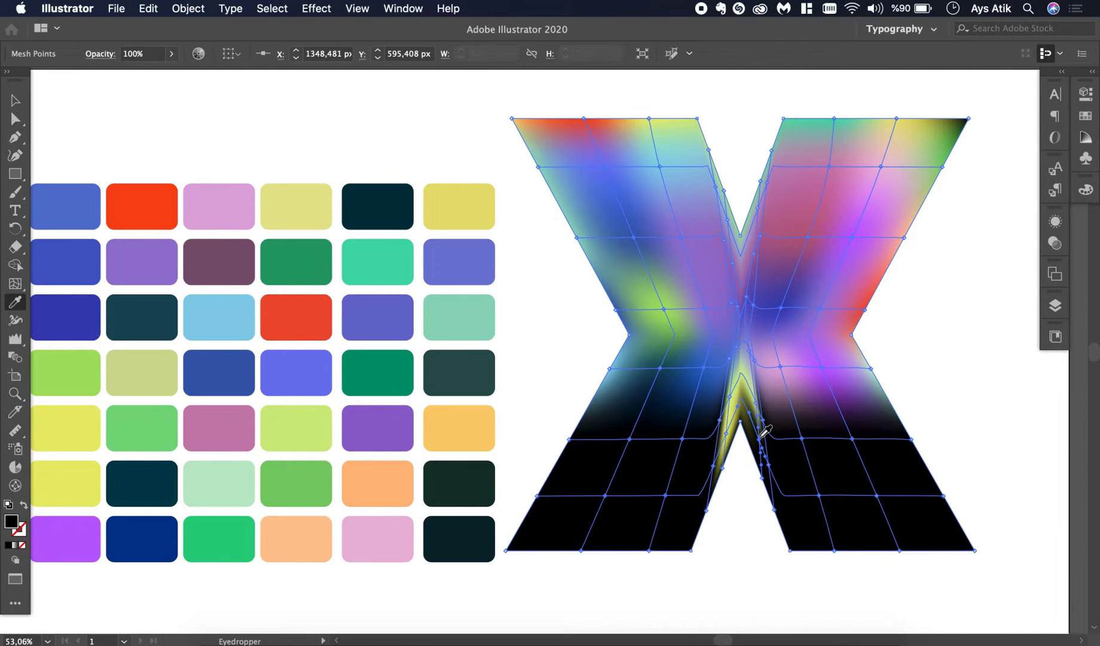
pyautogui.click(243, 543)
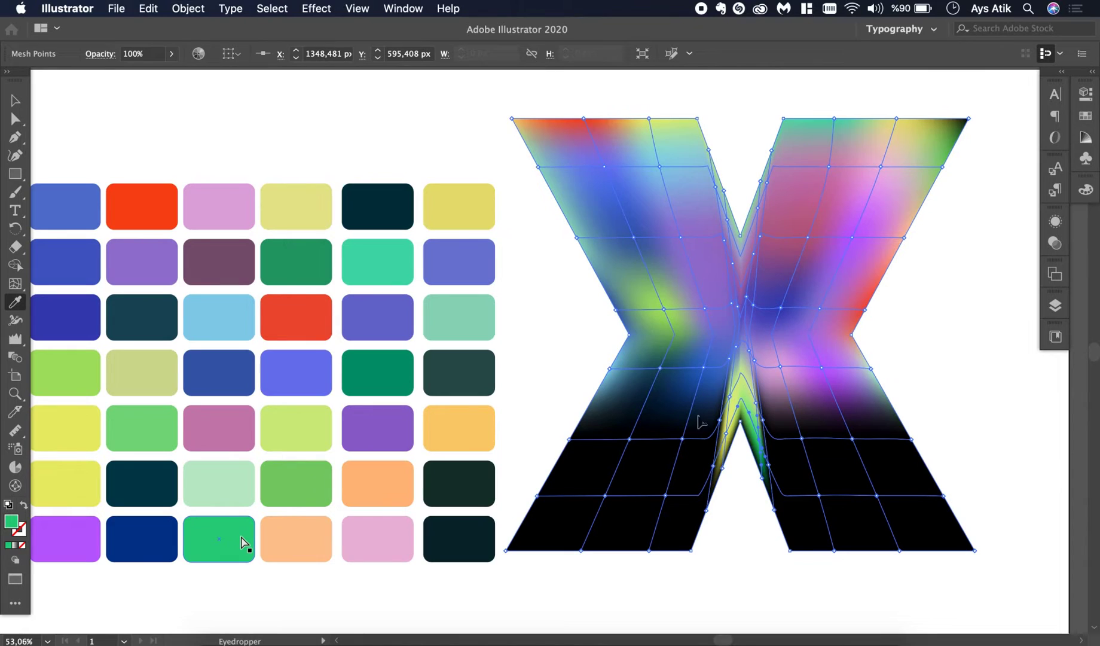
pyautogui.press('a')
pyautogui.click(681, 439)
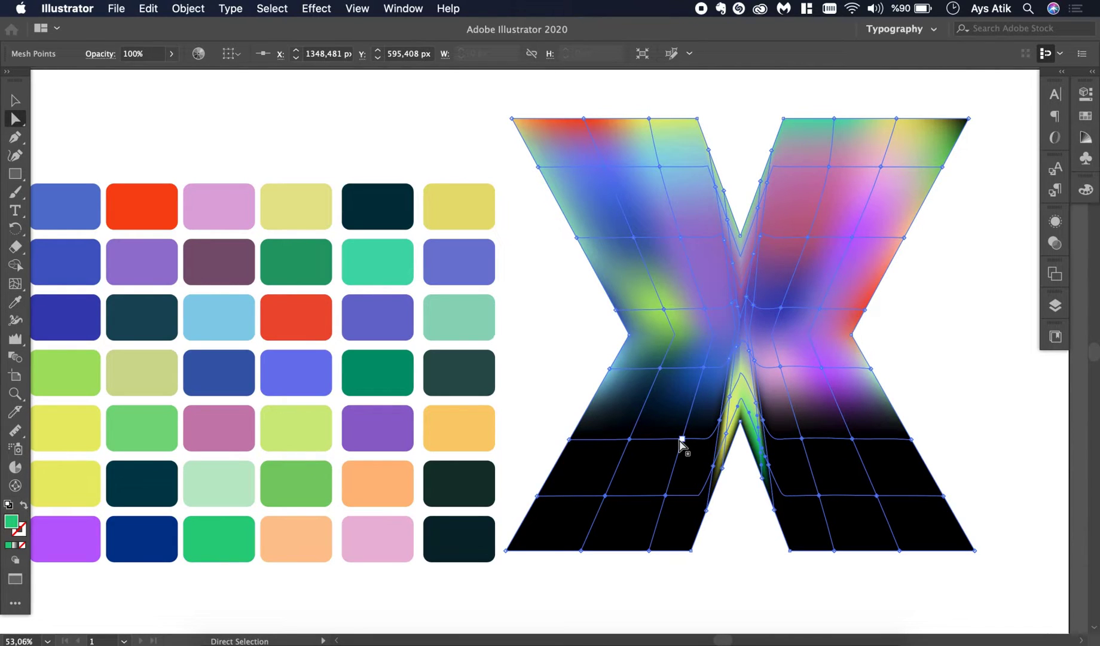
pyautogui.press('i')
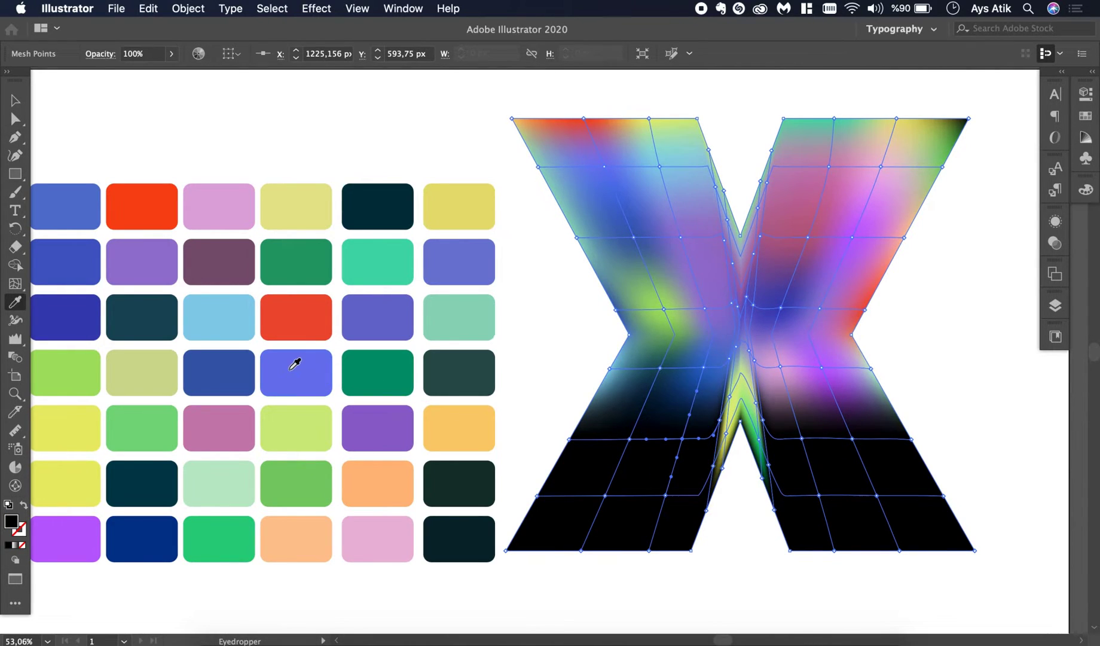
pyautogui.click(292, 368)
pyautogui.press('a')
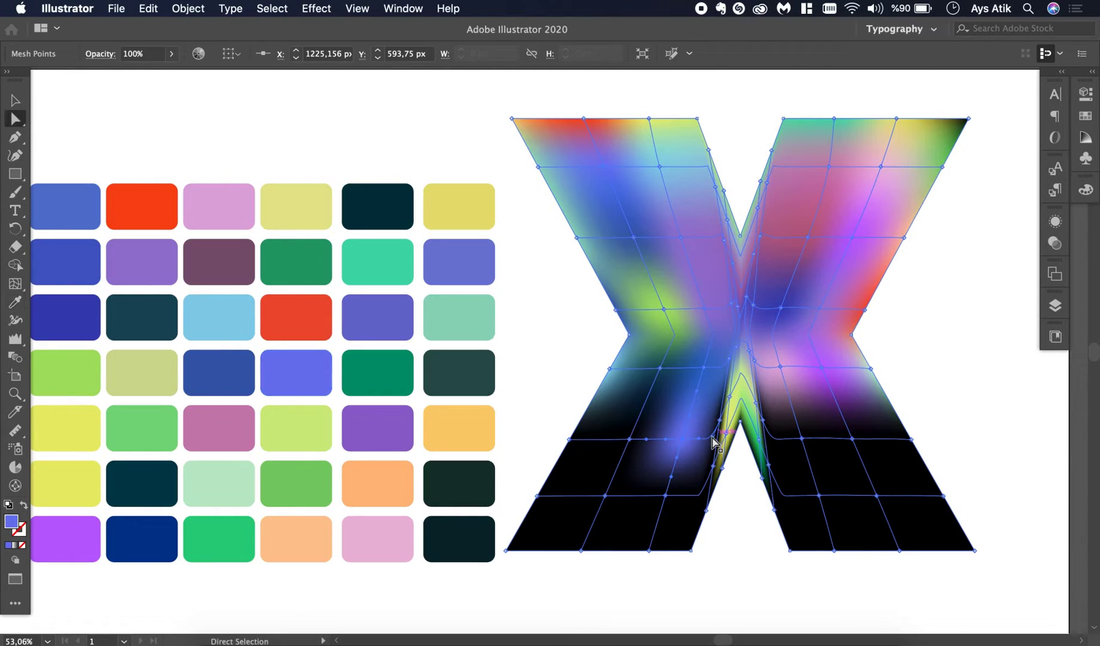
pyautogui.press('super+shift+a')
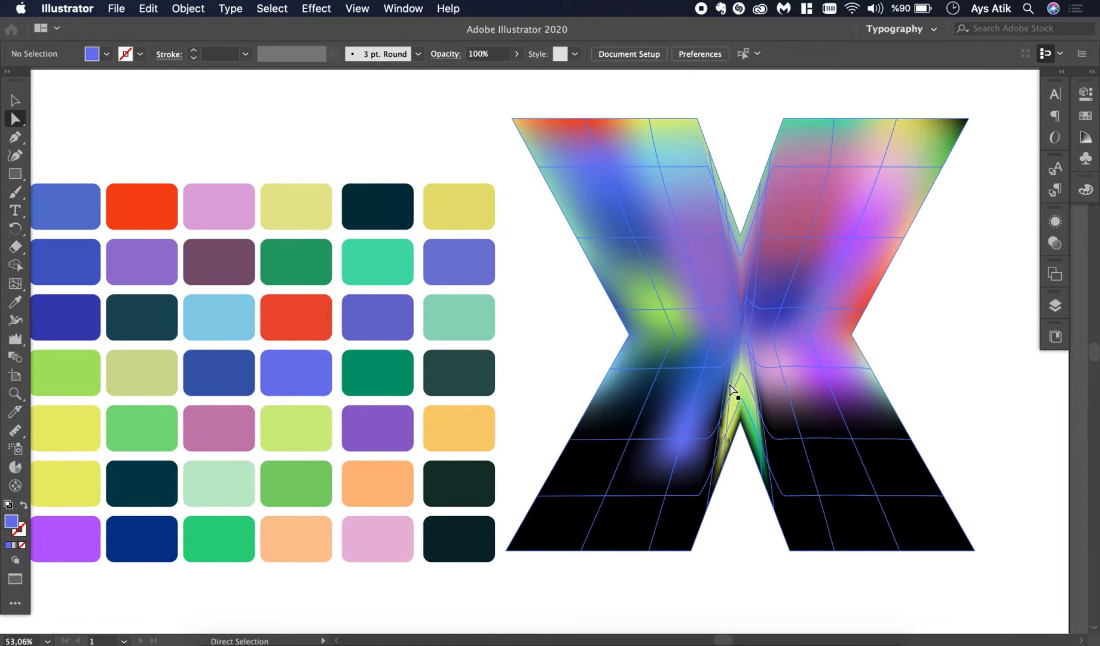
# - Tint left-leg mesh points khaki and light mint, and the left-edge point mint
pyautogui.click(720, 424)
pyautogui.press('i')
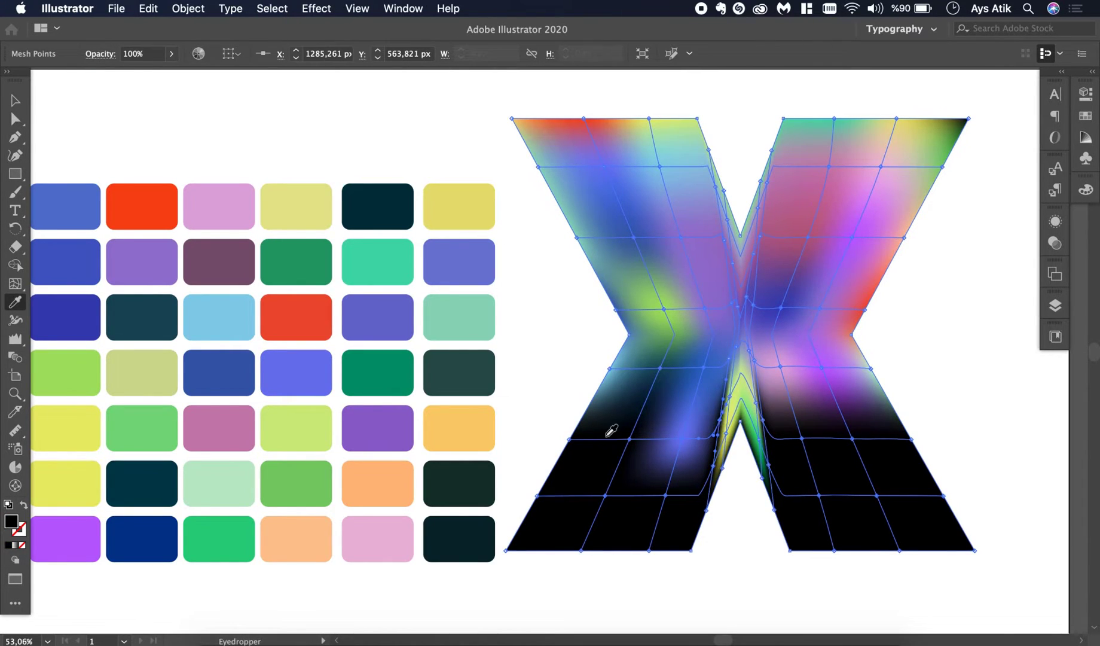
pyautogui.click(152, 366)
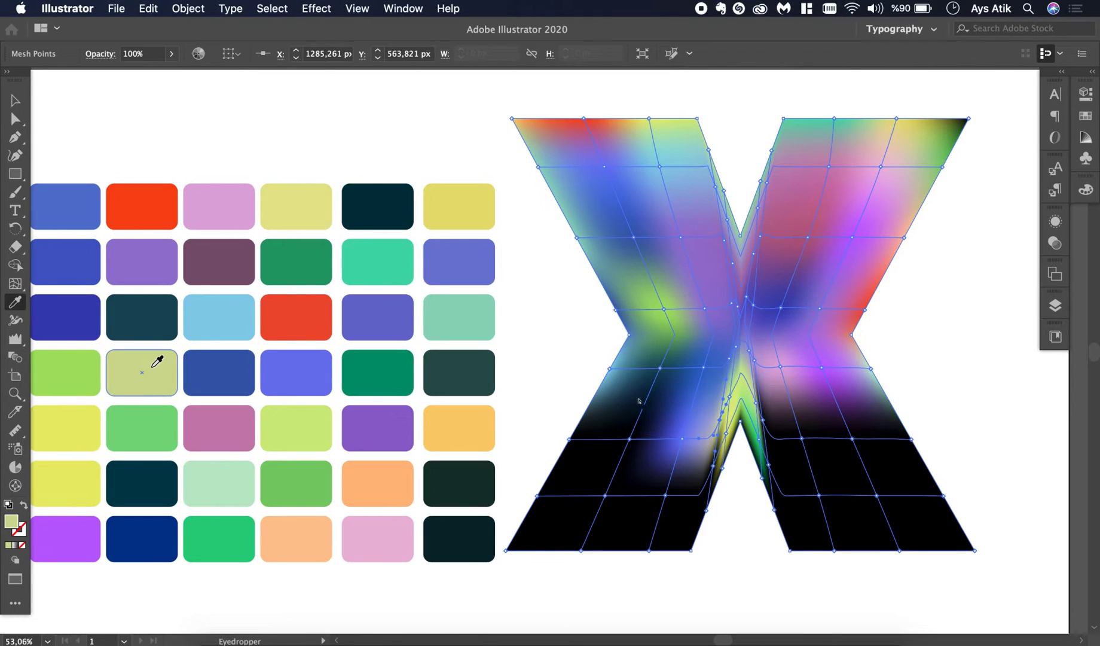
pyautogui.press('a')
pyautogui.click(630, 440)
pyautogui.press('i')
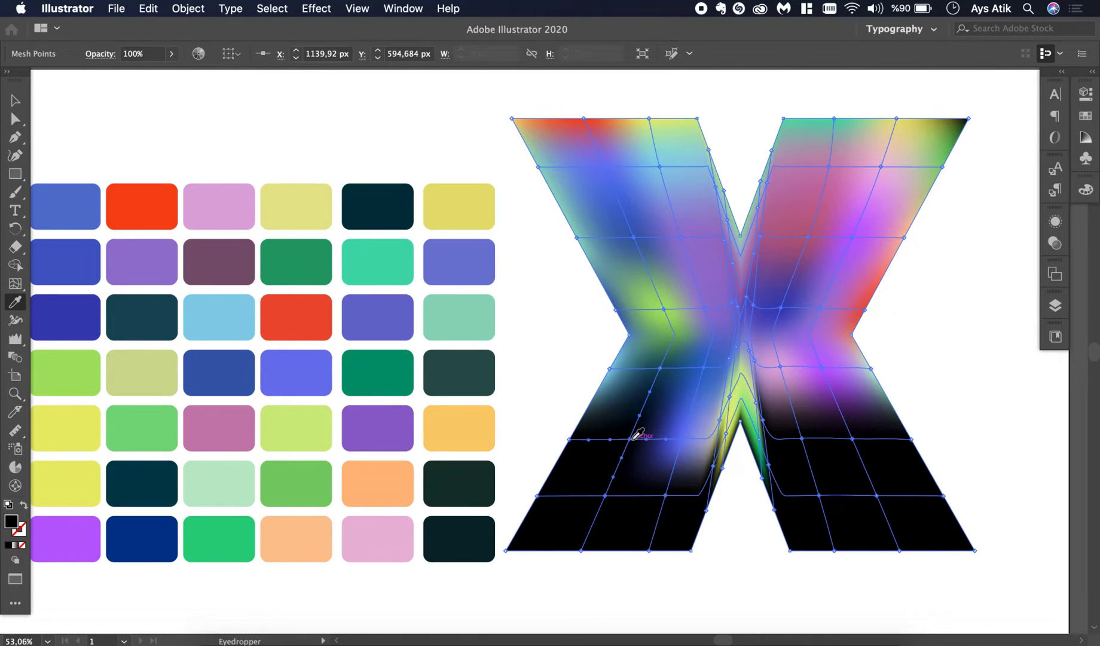
pyautogui.click(232, 489)
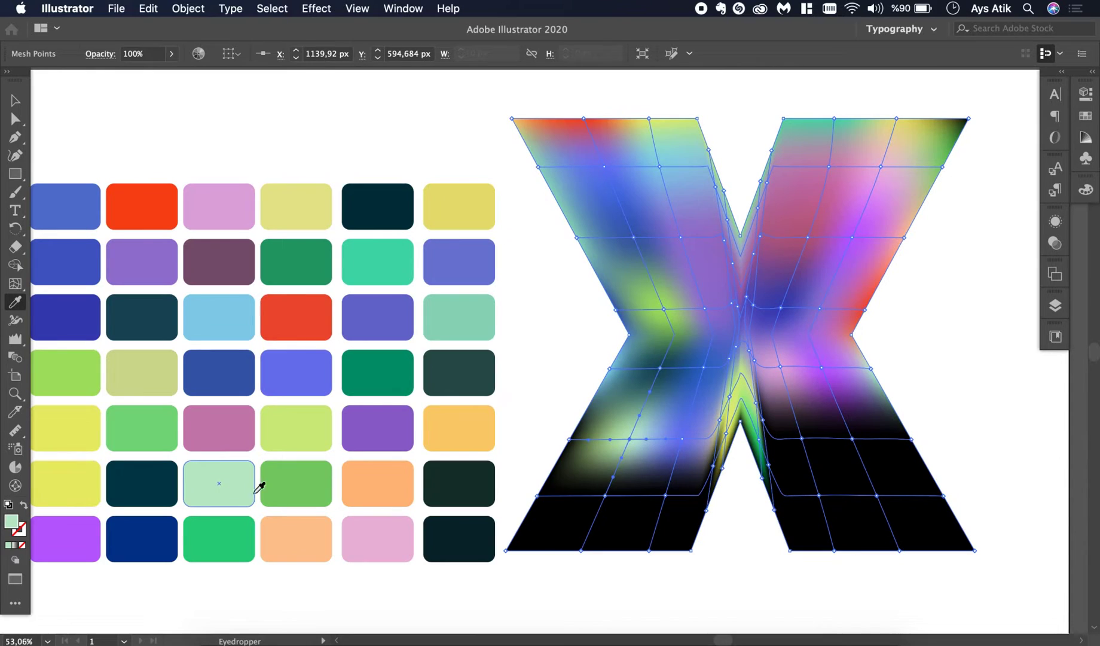
pyautogui.press('a')
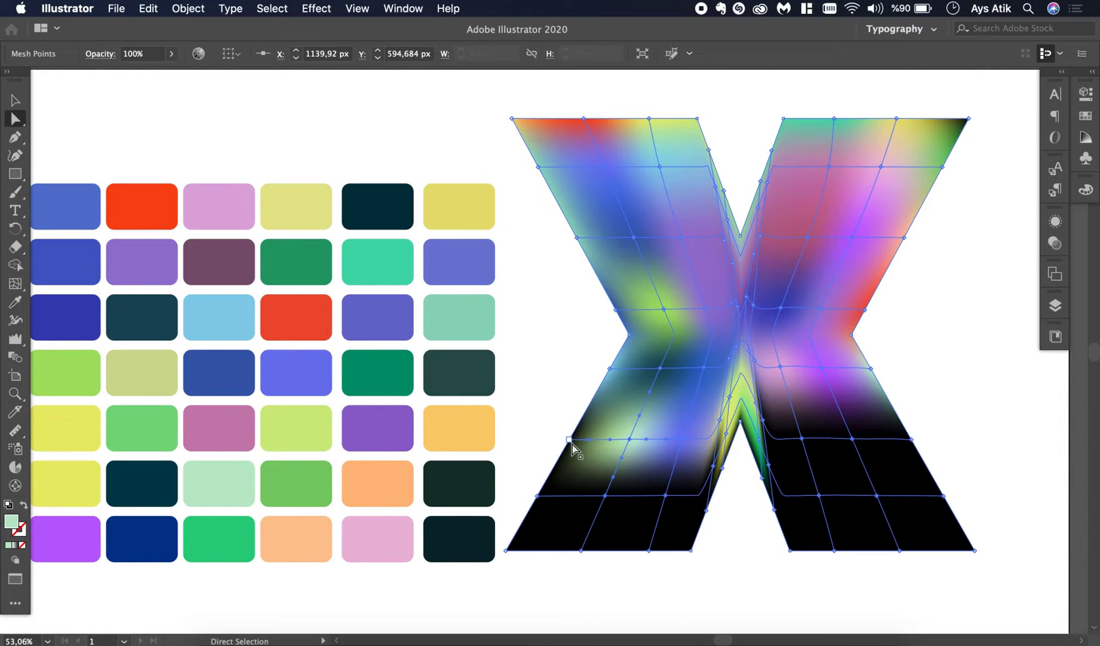
pyautogui.click(572, 443)
pyautogui.press('i')
pyautogui.click(233, 480)
pyautogui.press('super+z')
pyautogui.click(219, 483)
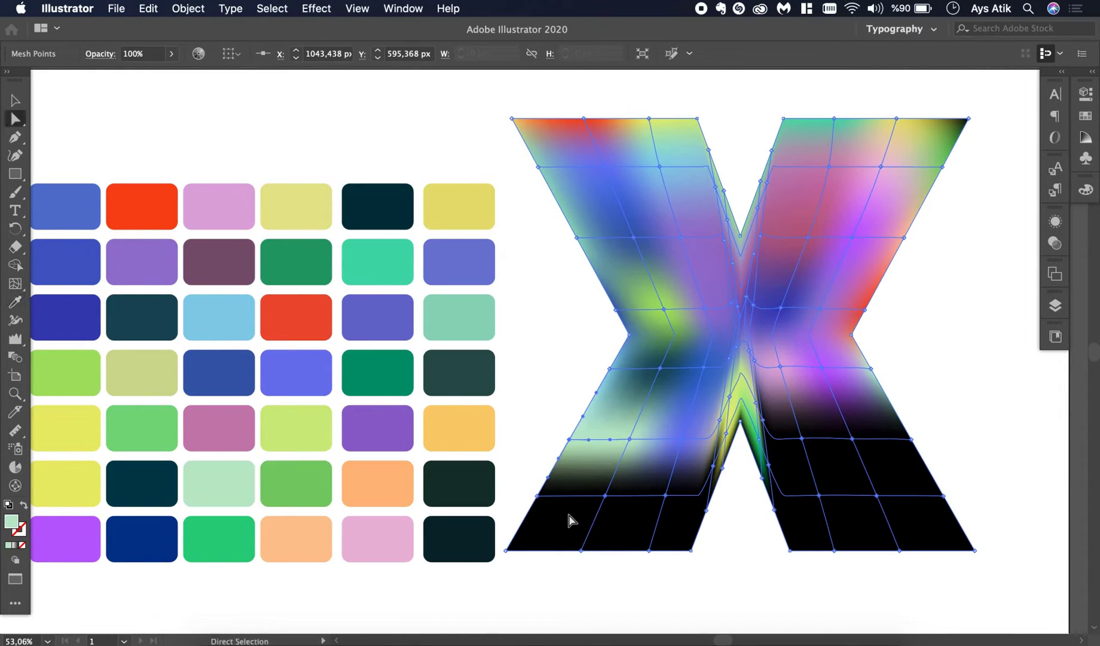
# - Colour the lower row of mesh points red, pink-lilac and mauve, moving rightward
pyautogui.press('a')
pyautogui.click(537, 497)
pyautogui.press('i')
pyautogui.click(320, 311)
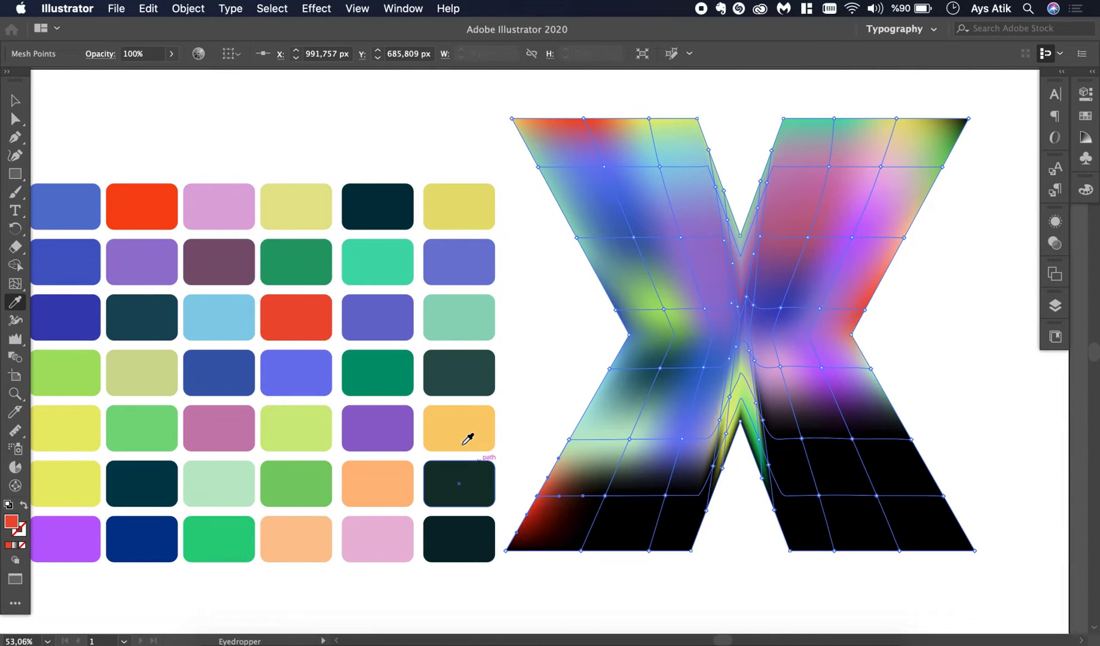
pyautogui.press('a')
pyautogui.press('i')
pyautogui.press('a')
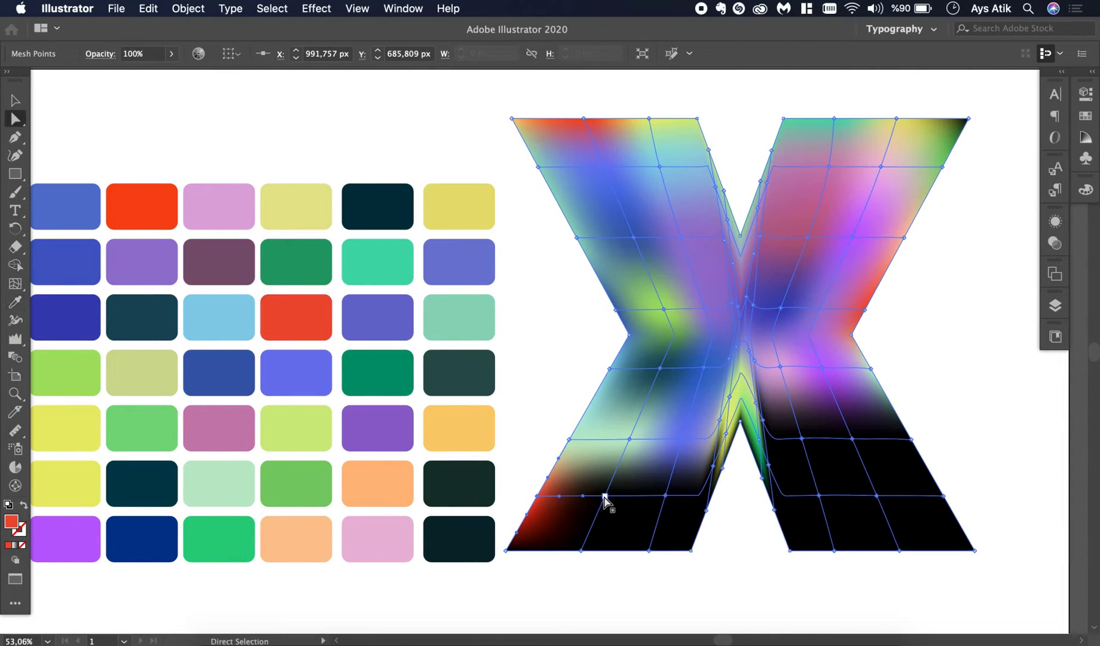
pyautogui.click(604, 497)
pyautogui.press('i')
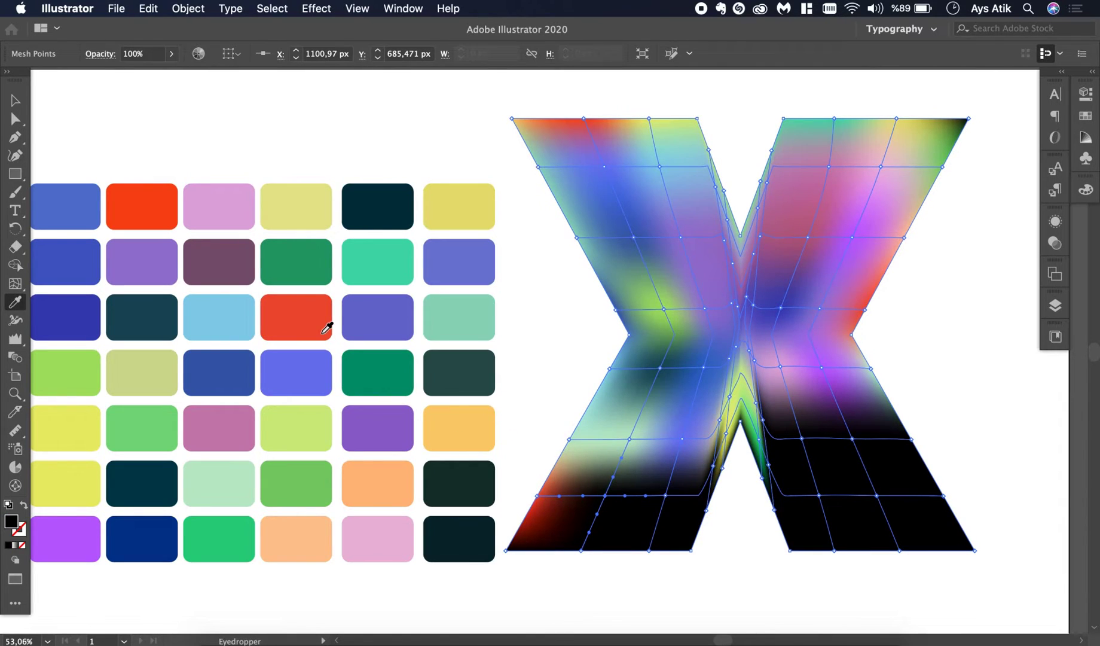
pyautogui.click(238, 217)
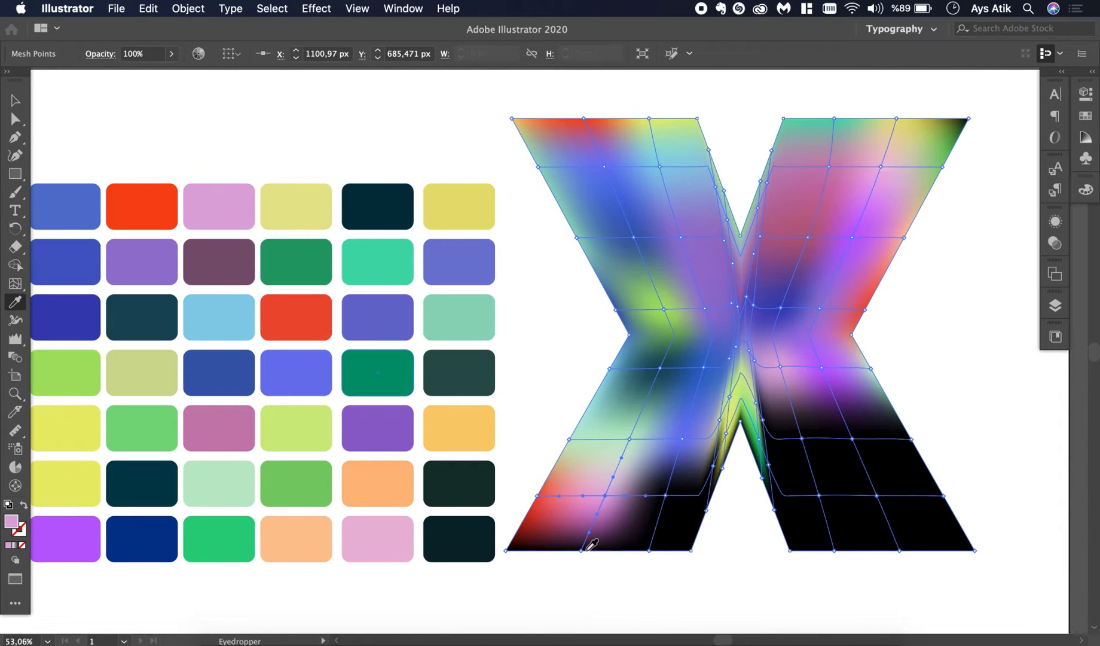
pyautogui.press('a')
pyautogui.click(665, 495)
pyautogui.press('i')
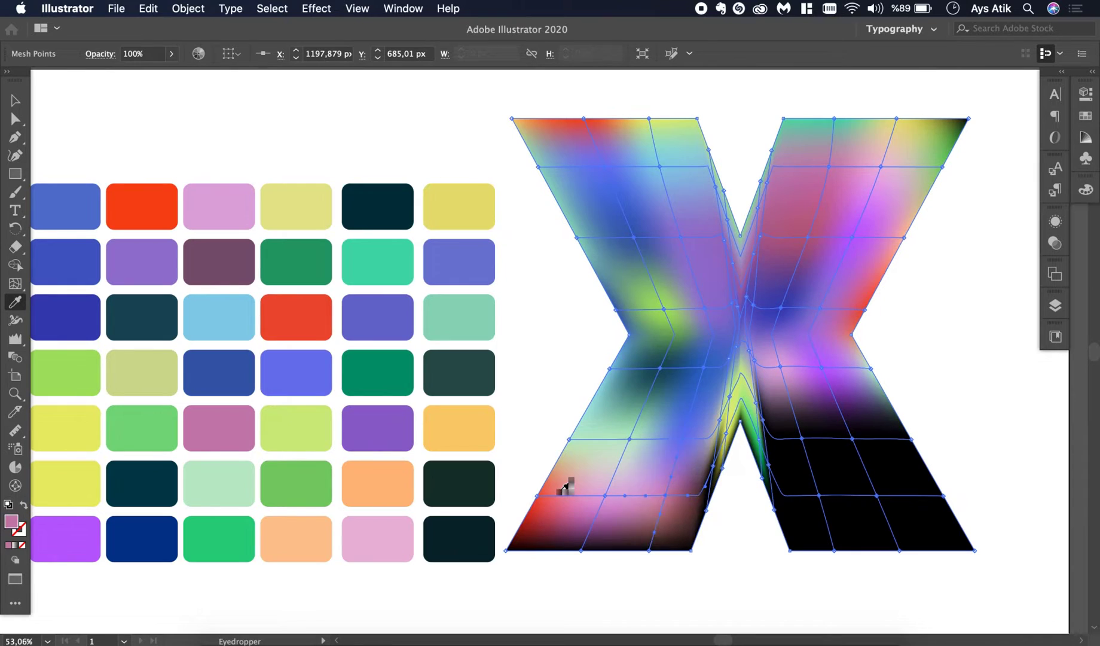
pyautogui.click(244, 420)
# - Colour bottom-edge mesh points light pink, light green, navy blue, and the bottom-left corner mauve-pink
pyautogui.press('a')
pyautogui.click(708, 510)
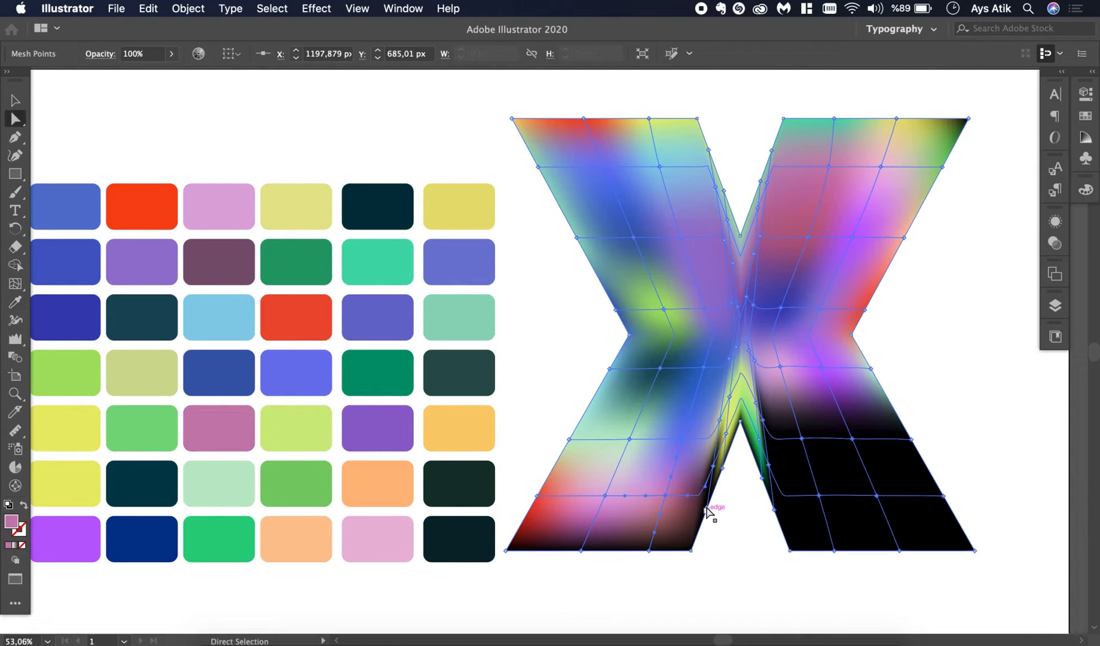
pyautogui.press('i')
pyautogui.click(393, 536)
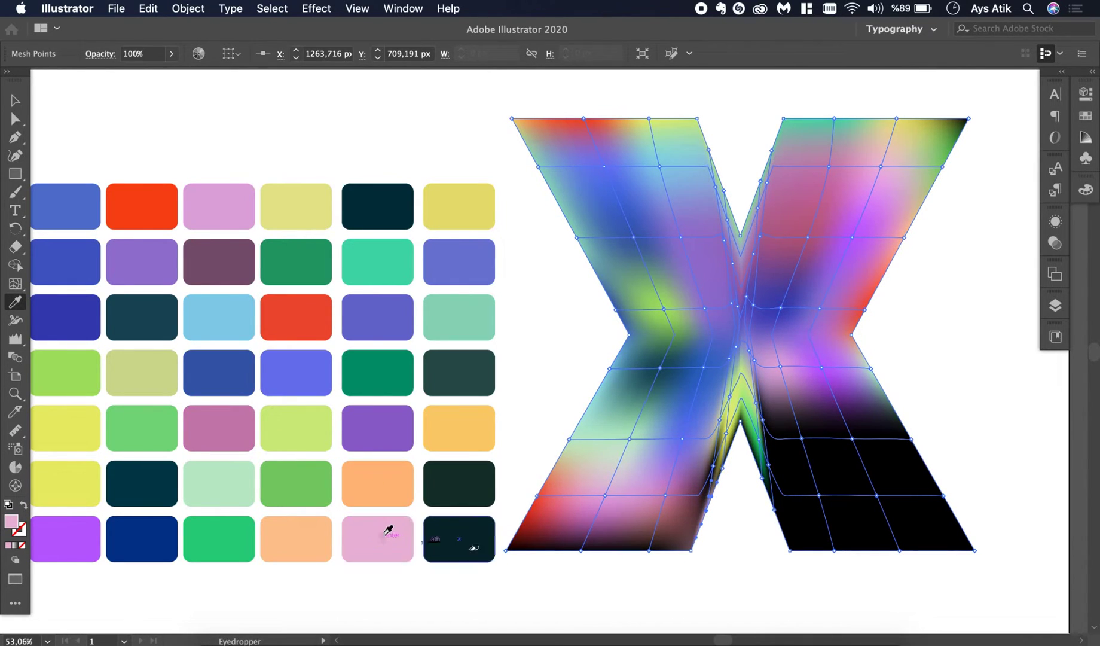
pyautogui.press('a')
pyautogui.click(649, 550)
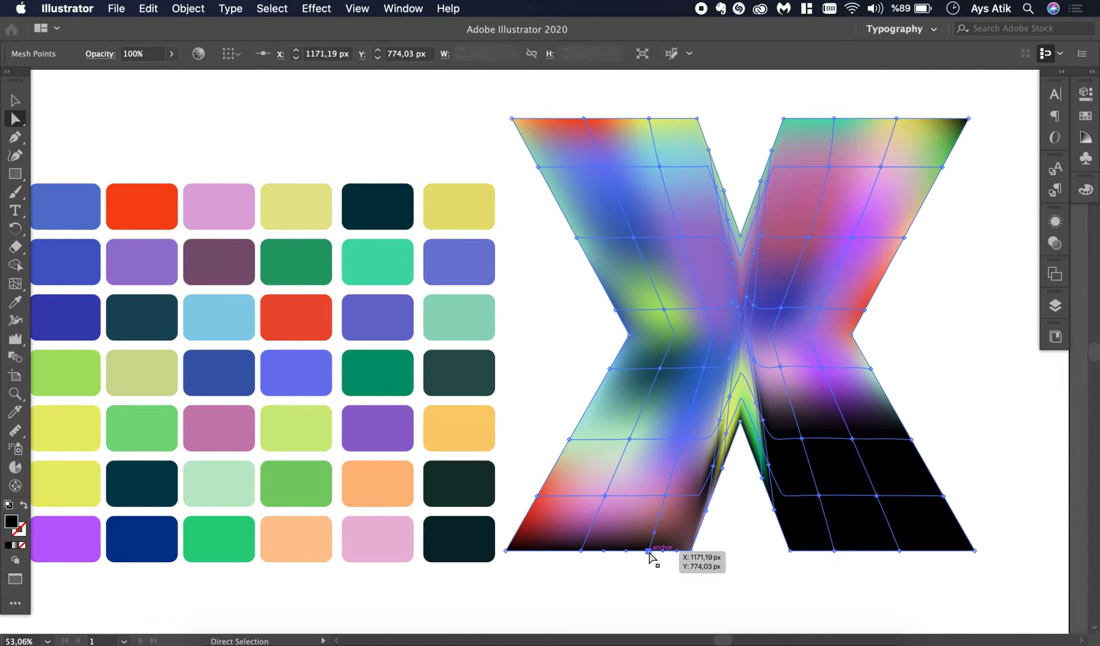
pyautogui.press('i')
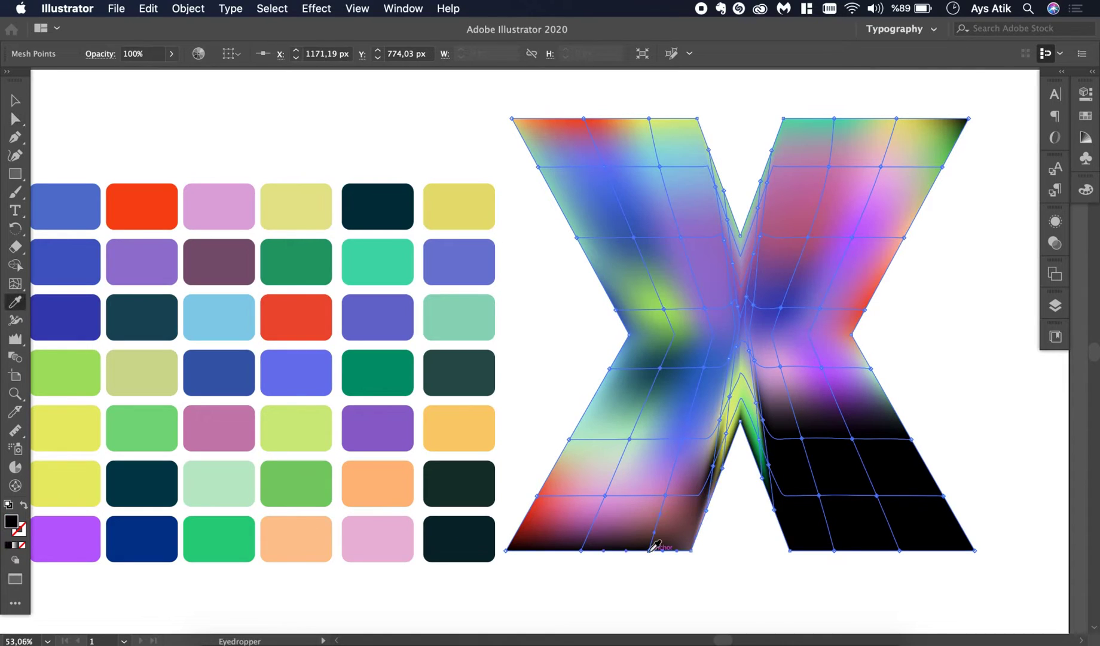
pyautogui.click(200, 472)
pyautogui.press('a')
pyautogui.click(581, 550)
pyautogui.press('i')
pyautogui.click(154, 523)
pyautogui.press('a')
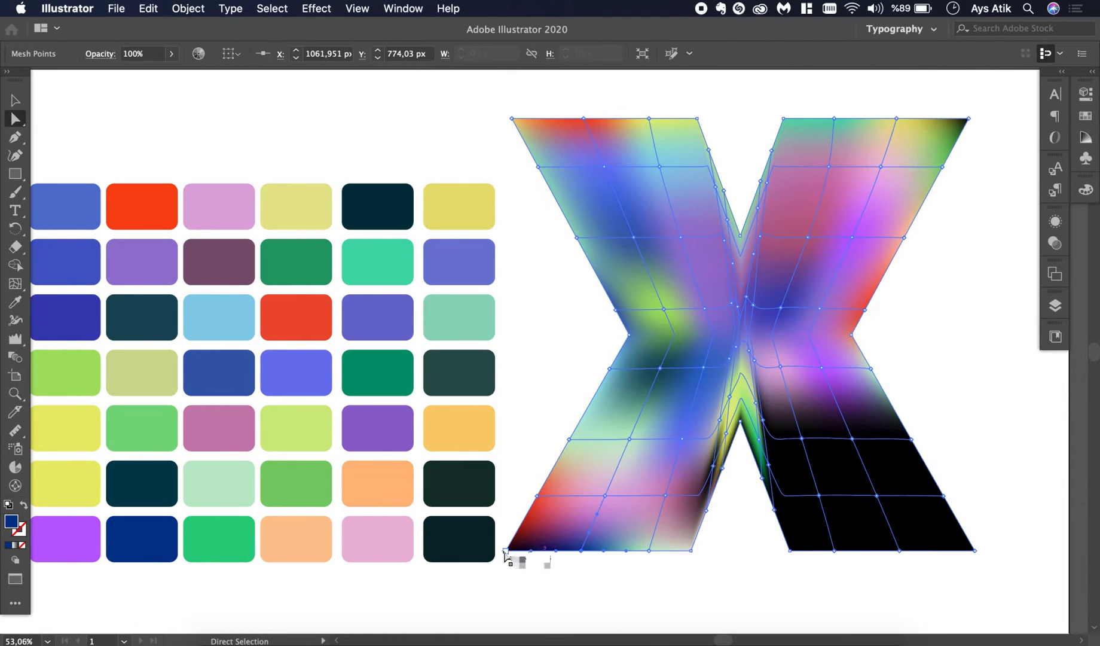
pyautogui.click(505, 550)
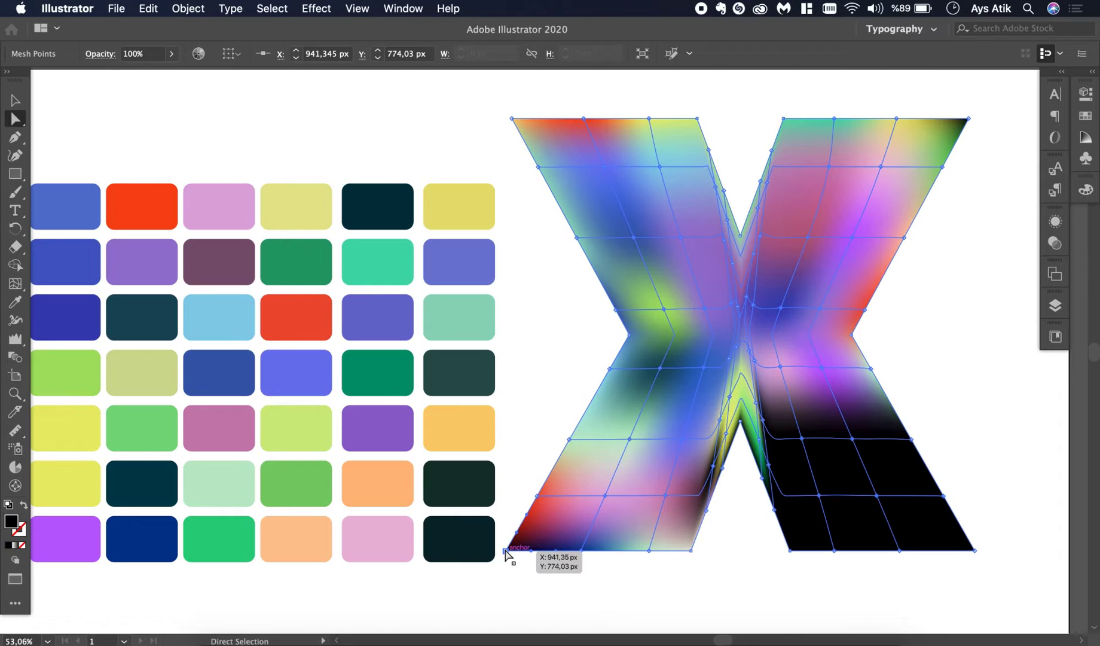
pyautogui.press('i')
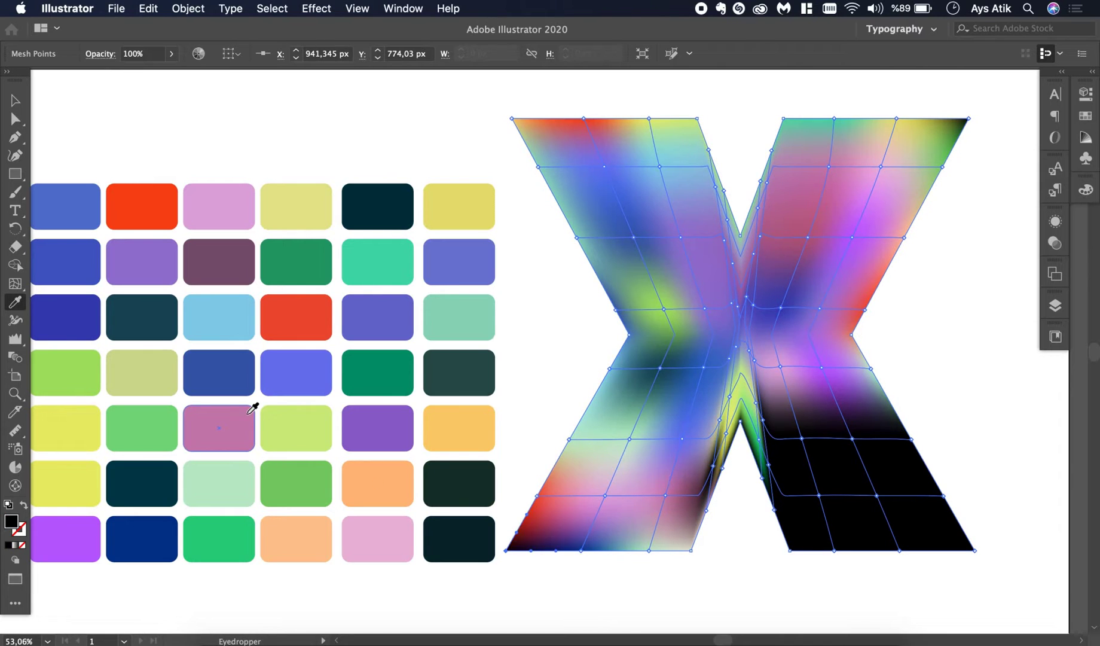
pyautogui.click(249, 412)
# - Recolour a black mesh point near the X's bottom green
pyautogui.press('a')
pyautogui.press('i')
pyautogui.press('a')
pyautogui.click(713, 466)
pyautogui.press('i')
pyautogui.click(158, 415)
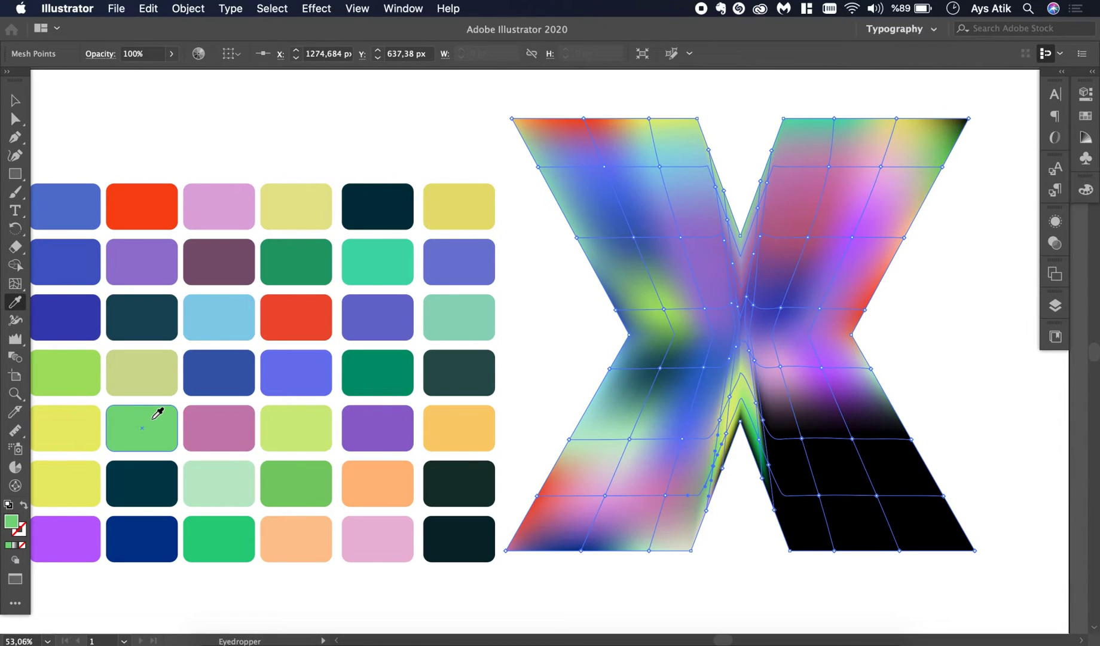
pyautogui.press('super')
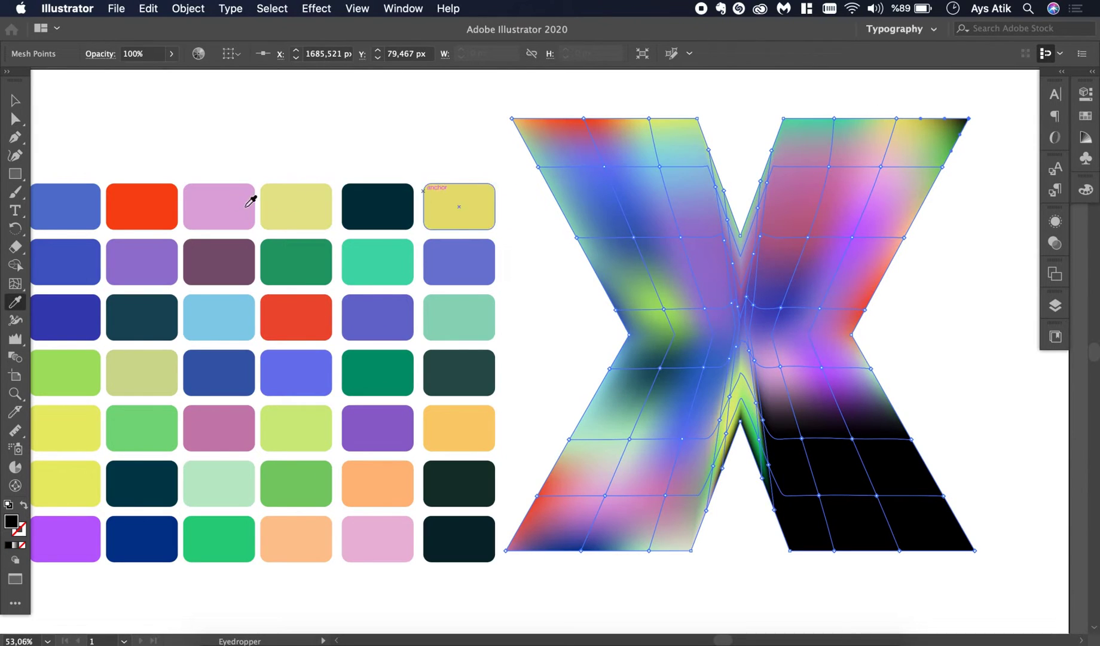
# - Colour mesh points in the black right leg dark blue and orange
pyautogui.click(99, 334)
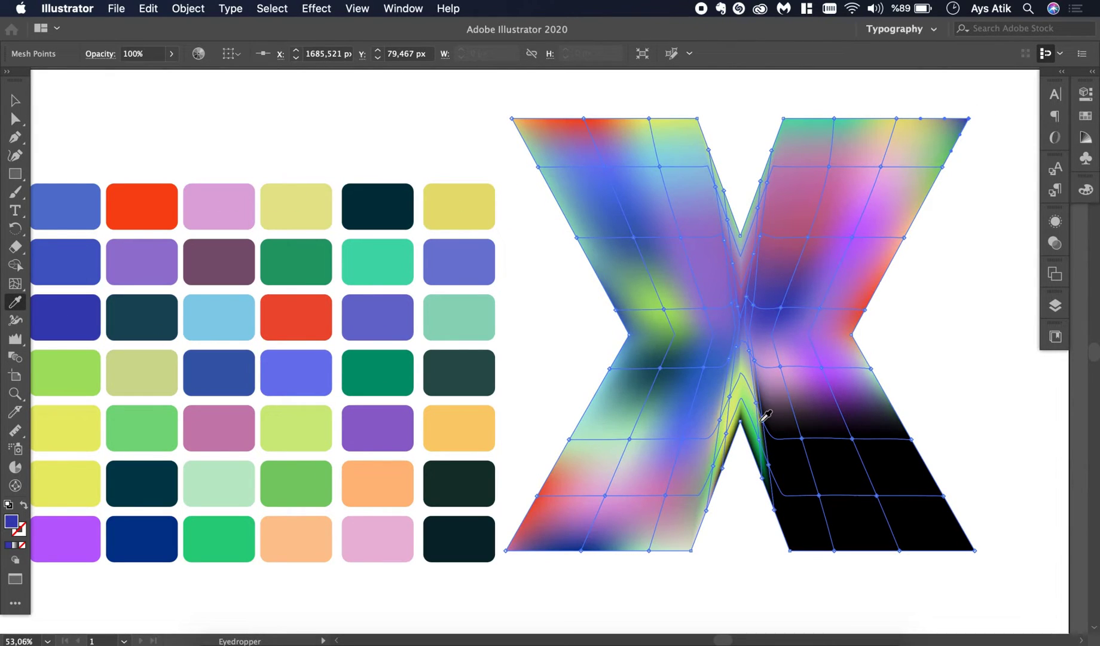
pyautogui.press('a')
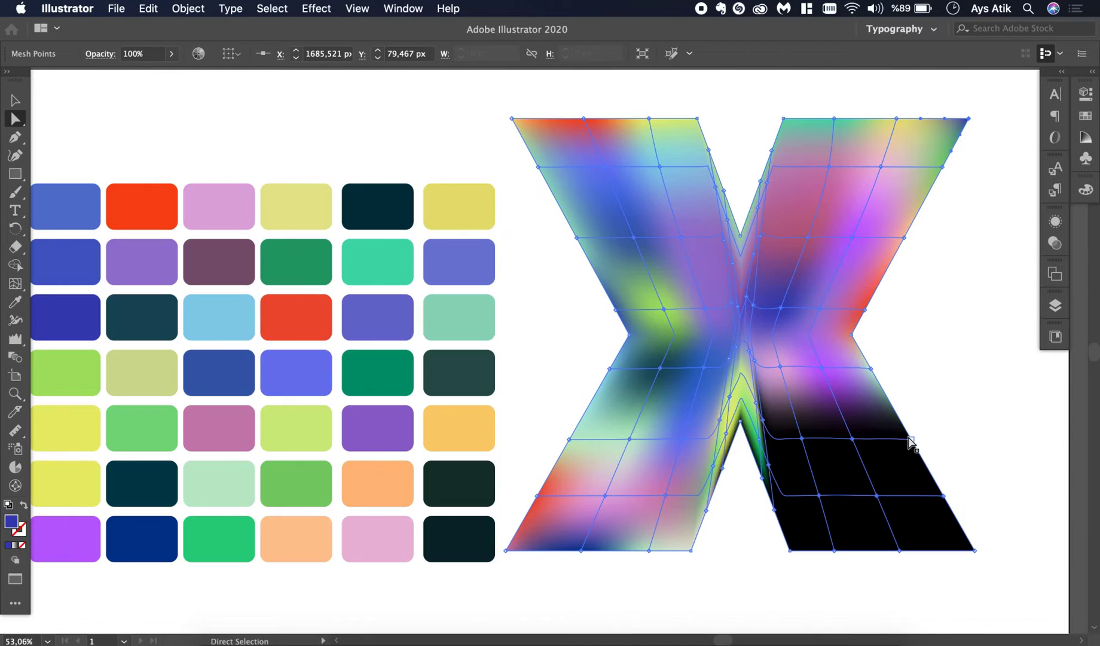
pyautogui.press('i')
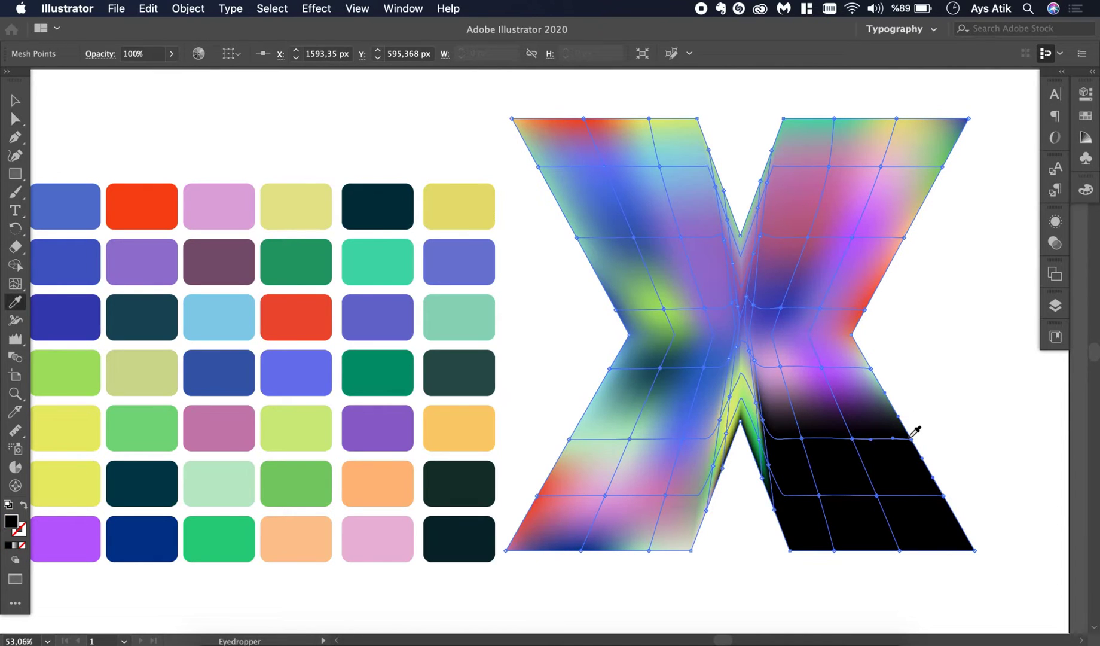
pyautogui.click(472, 425)
pyautogui.press('a')
pyautogui.click(854, 440)
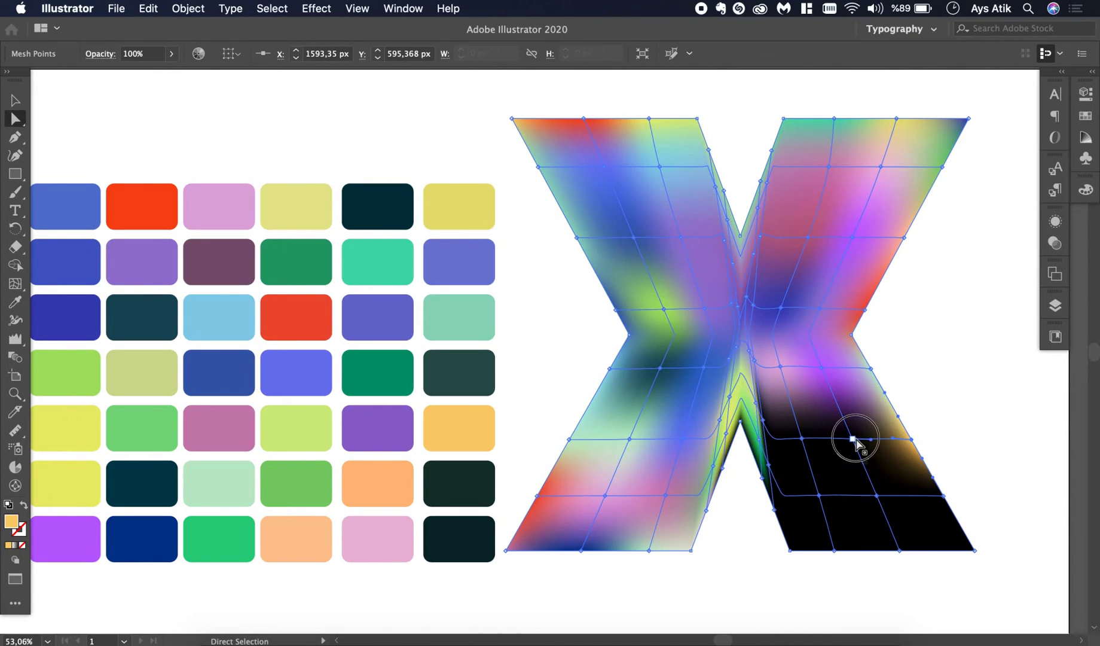
pyautogui.click(854, 439)
pyautogui.press('i')
pyautogui.click(394, 480)
# - Colour a right-leg point yellow and two inner-edge points green and blue
pyautogui.press('a')
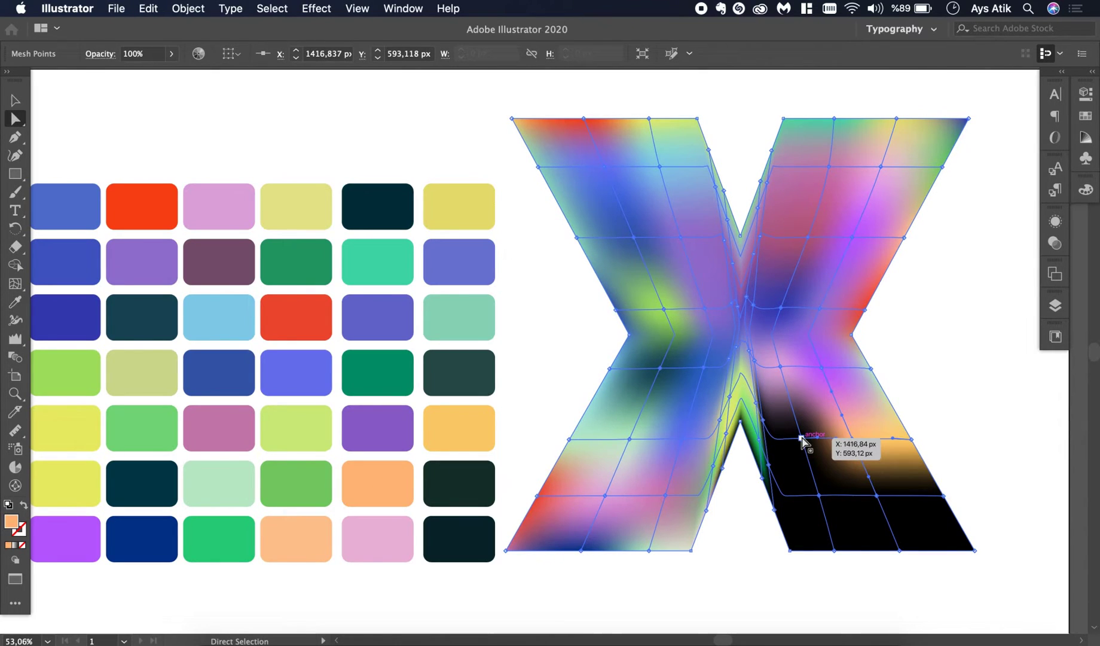
pyautogui.click(801, 441)
pyautogui.press('i')
pyautogui.click(81, 428)
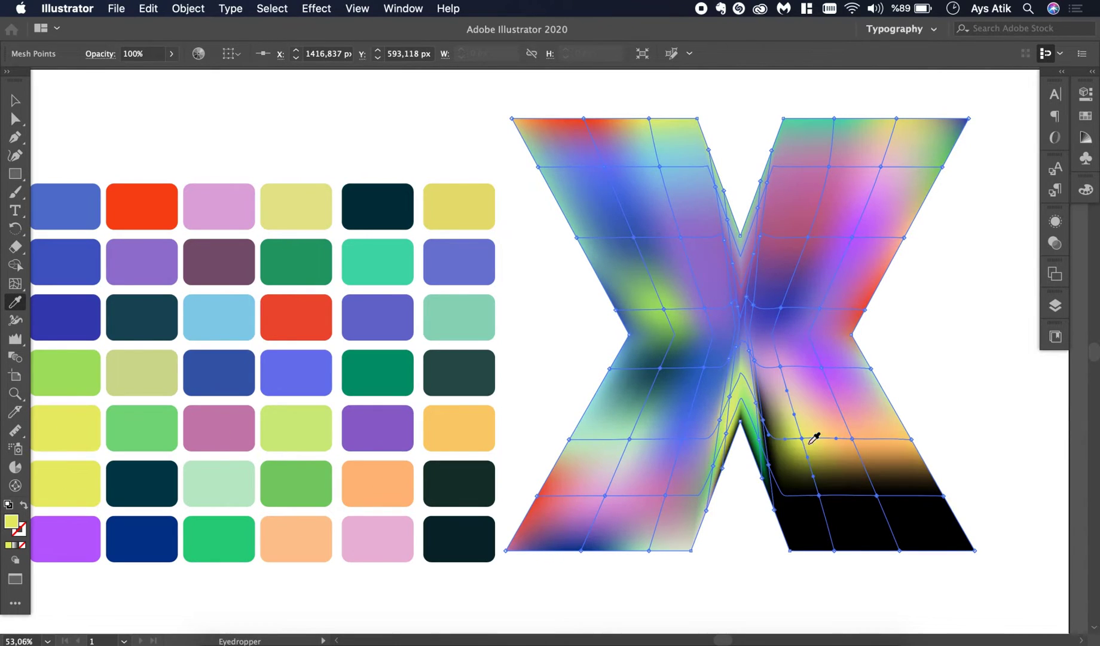
pyautogui.press('a')
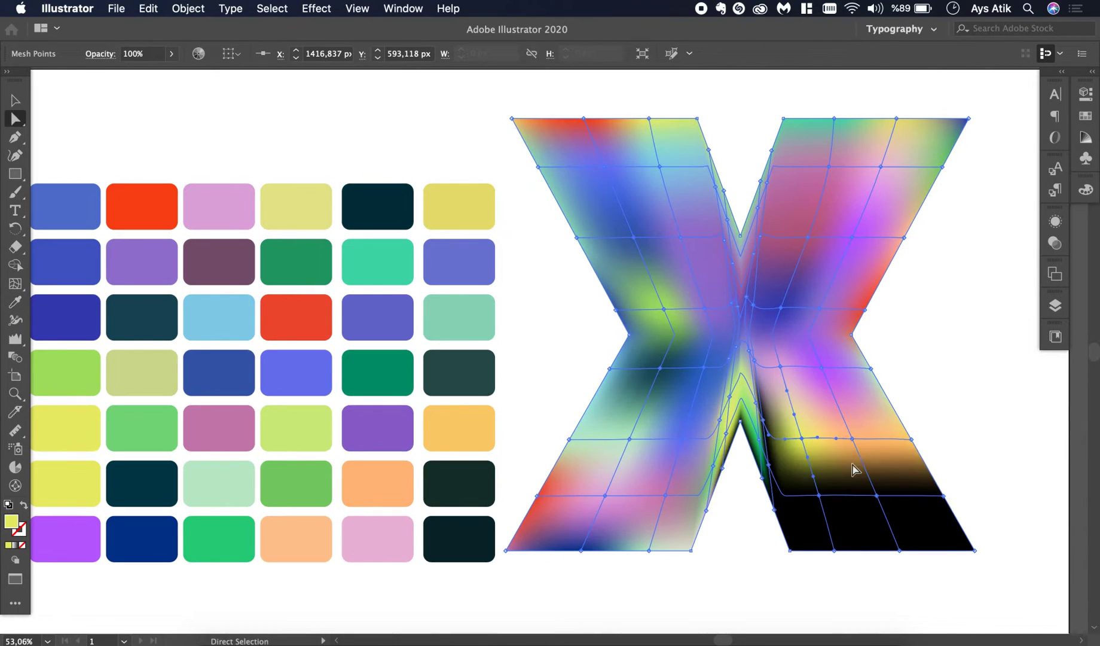
pyautogui.click(770, 465)
pyautogui.press('i')
pyautogui.click(145, 386)
pyautogui.click(89, 365)
pyautogui.press('a')
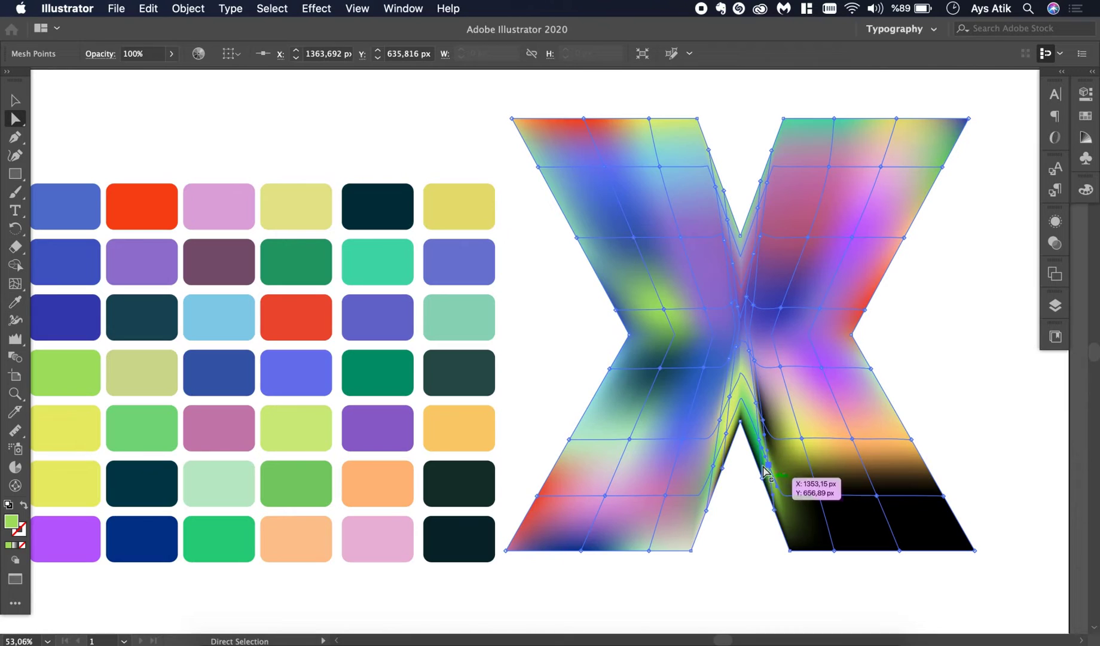
pyautogui.click(762, 477)
pyautogui.press('i')
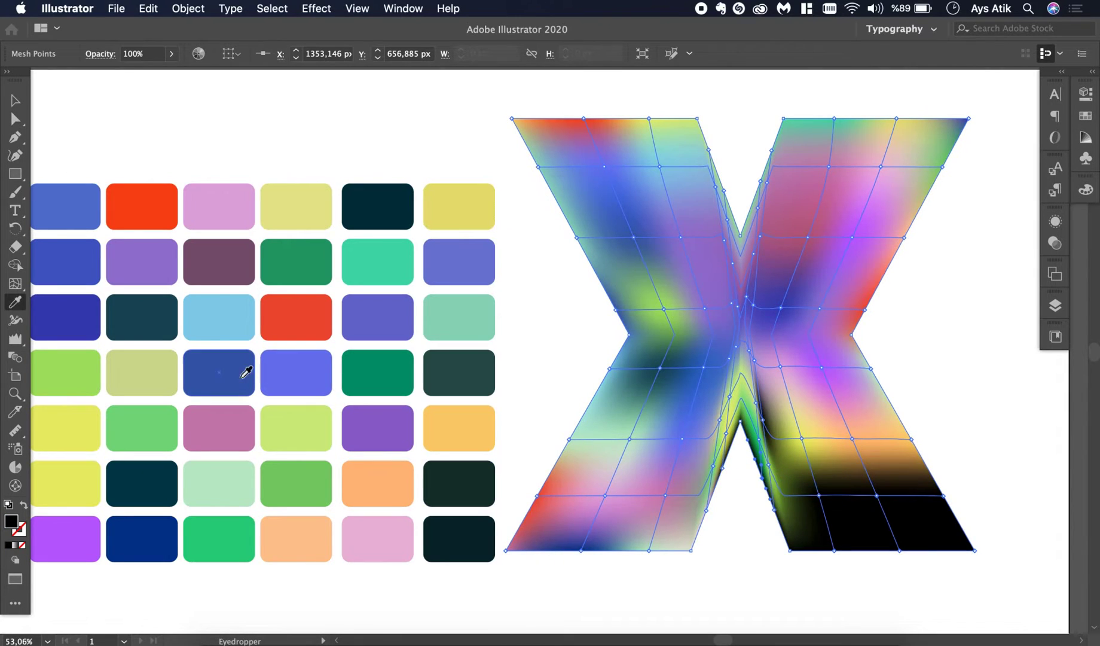
pyautogui.click(215, 382)
# - Colour further right-leg mesh points light blue and violet-blue
pyautogui.press('a')
pyautogui.click(762, 421)
pyautogui.click(766, 423)
pyautogui.press('i')
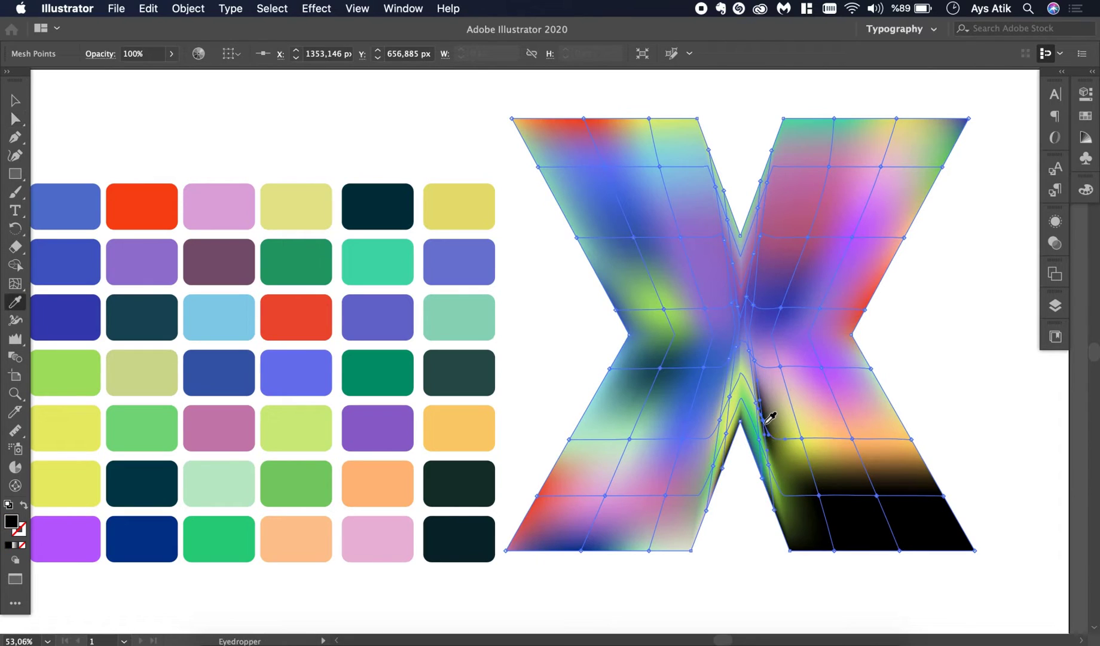
pyautogui.click(246, 309)
pyautogui.press('a')
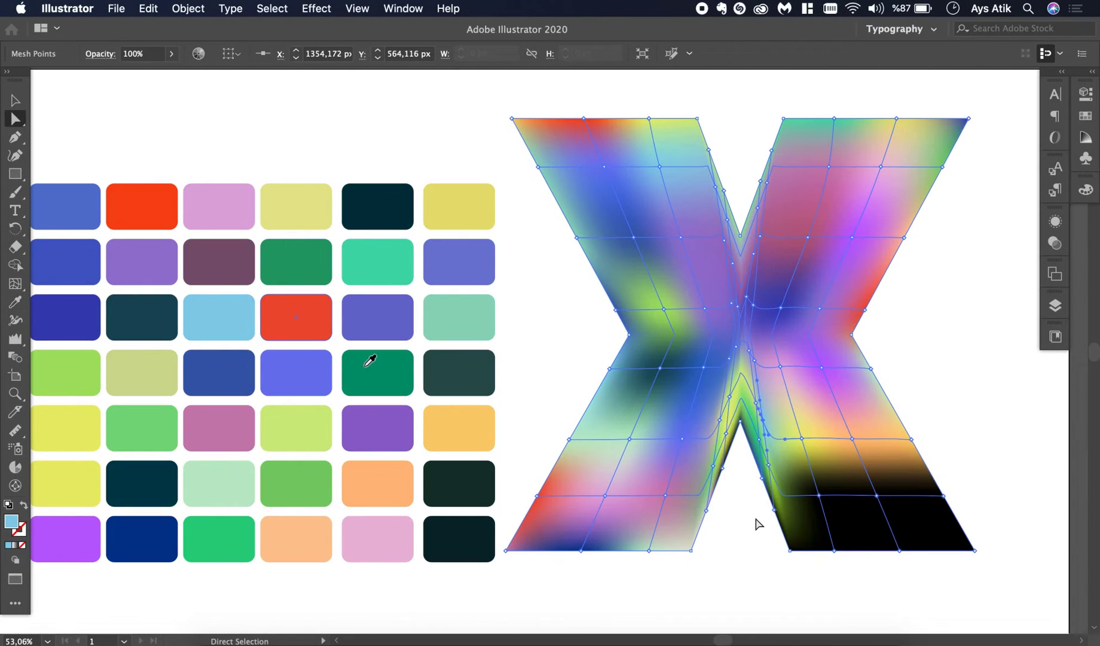
pyautogui.press('i')
pyautogui.click(288, 372)
pyautogui.press('a')
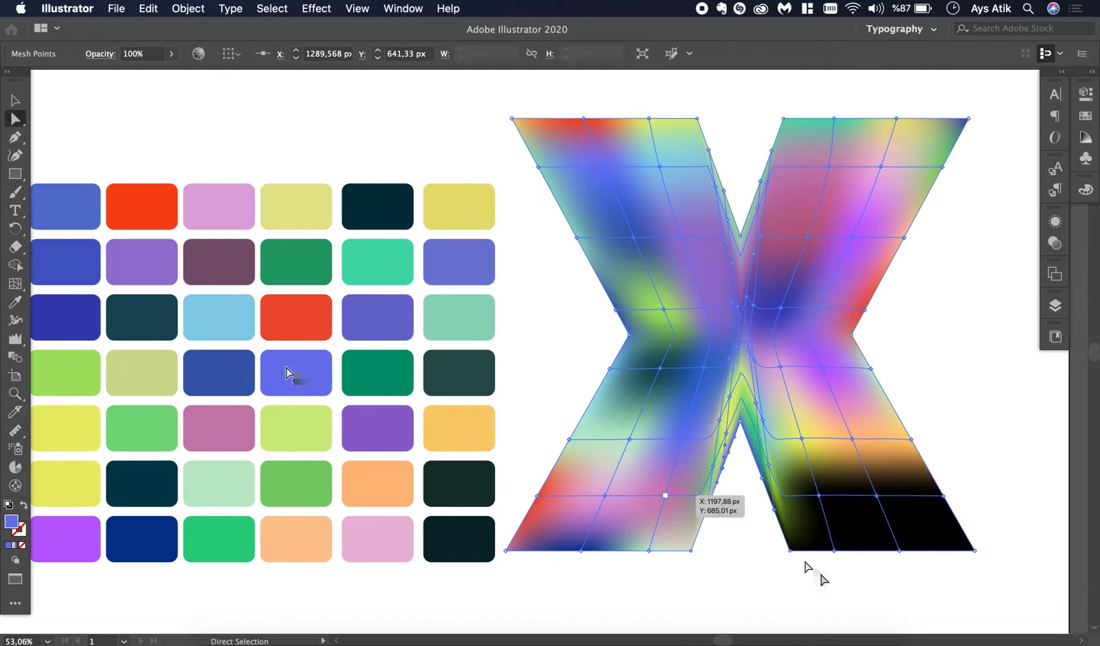
pyautogui.click(774, 510)
pyautogui.press('i')
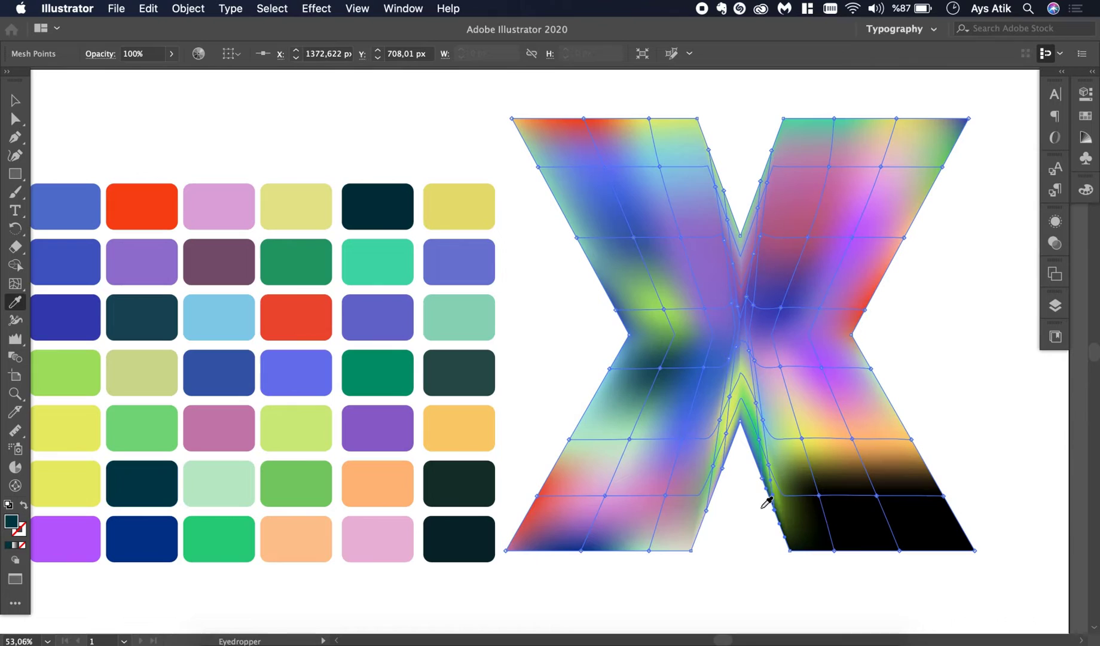
# - Colour the black lower-right mesh points pink and dark blue, including the right-edge point
pyautogui.press('a')
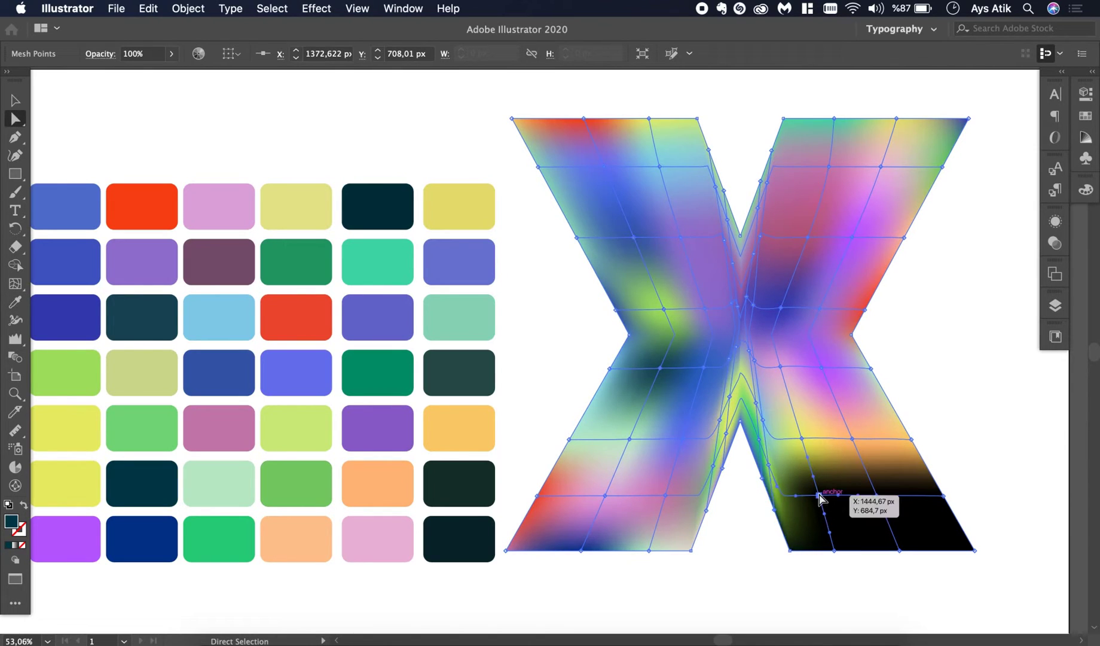
pyautogui.click(819, 496)
pyautogui.press('i')
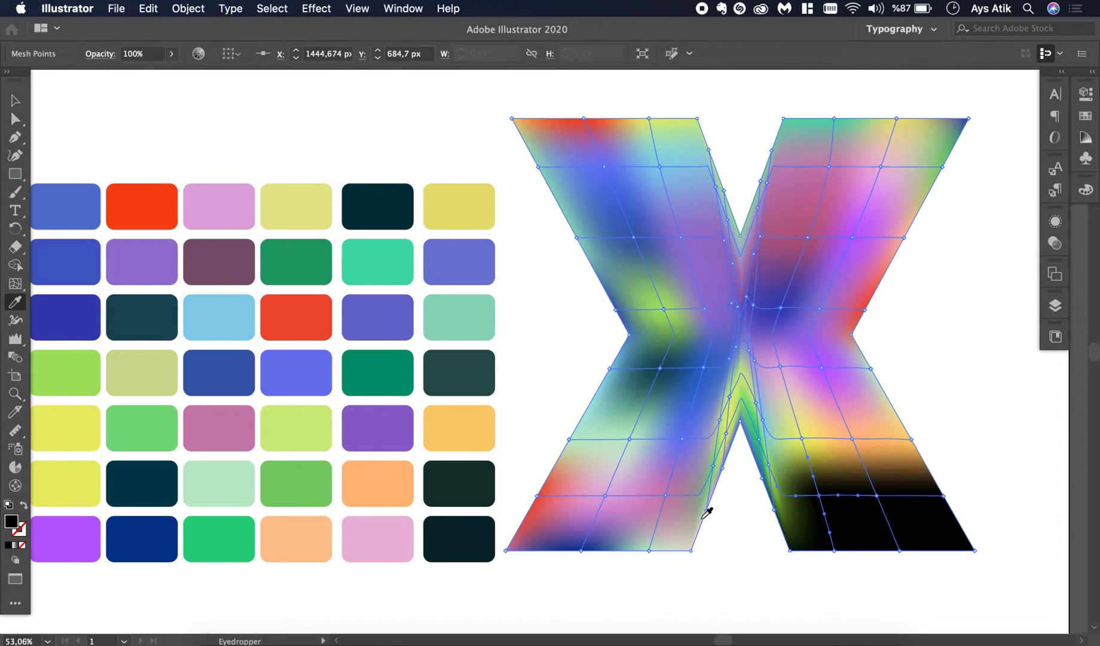
pyautogui.click(217, 427)
pyautogui.press('a')
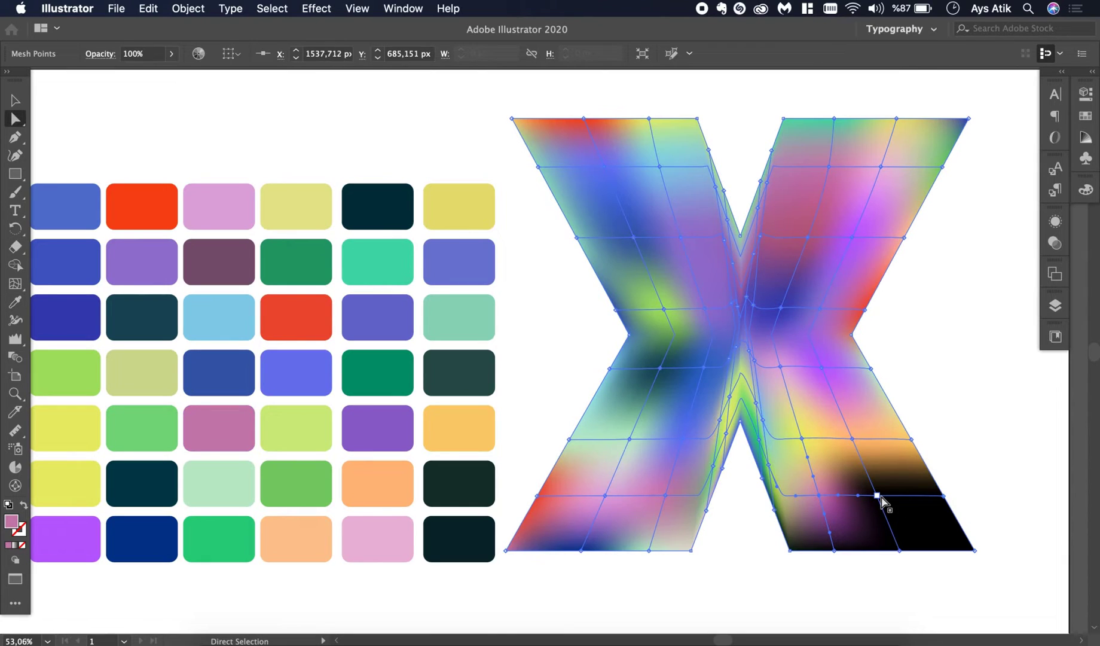
pyautogui.click(879, 496)
pyautogui.press('i')
pyautogui.click(236, 372)
pyautogui.hotkey('ctrl', 'z')
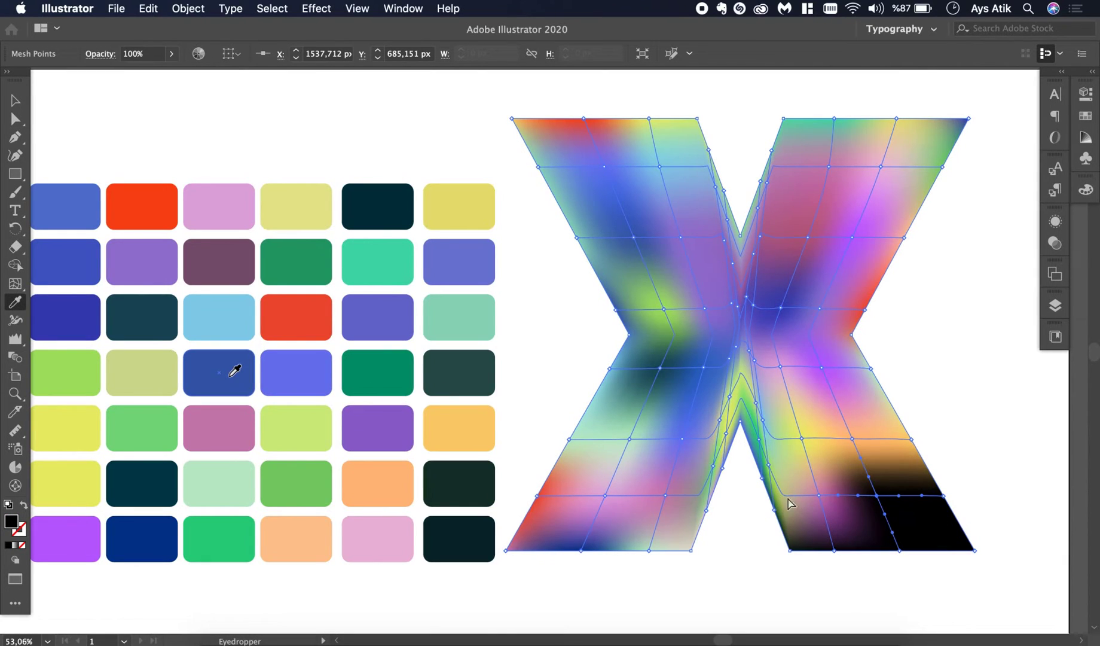
pyautogui.click(231, 375)
pyautogui.press('a')
pyautogui.click(943, 497)
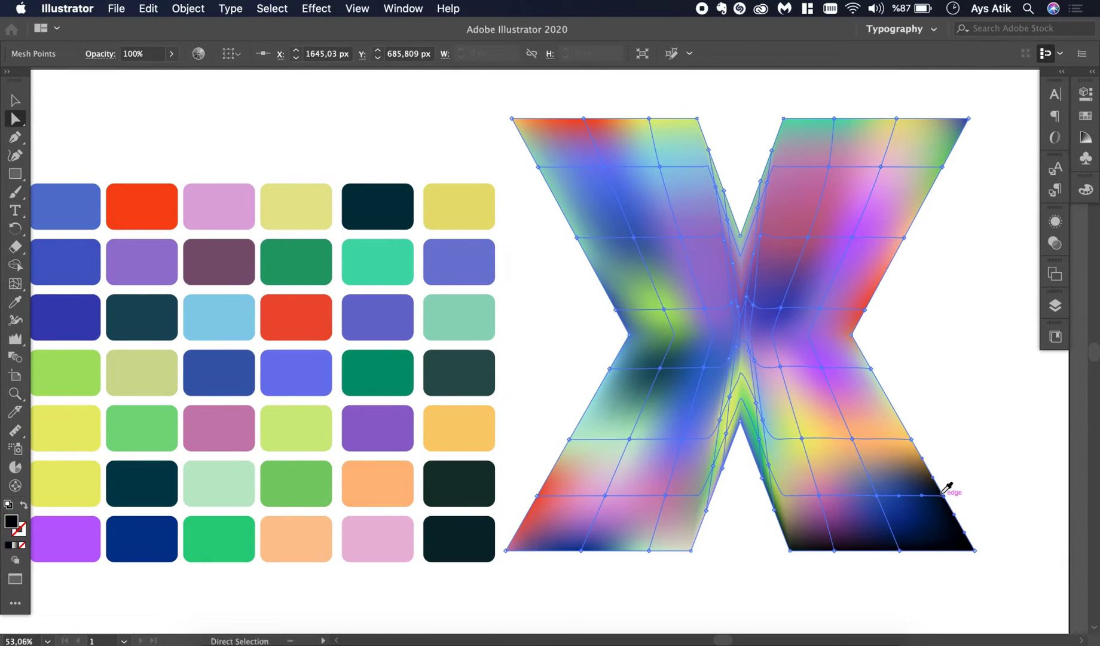
pyautogui.press('i')
pyautogui.click(87, 307)
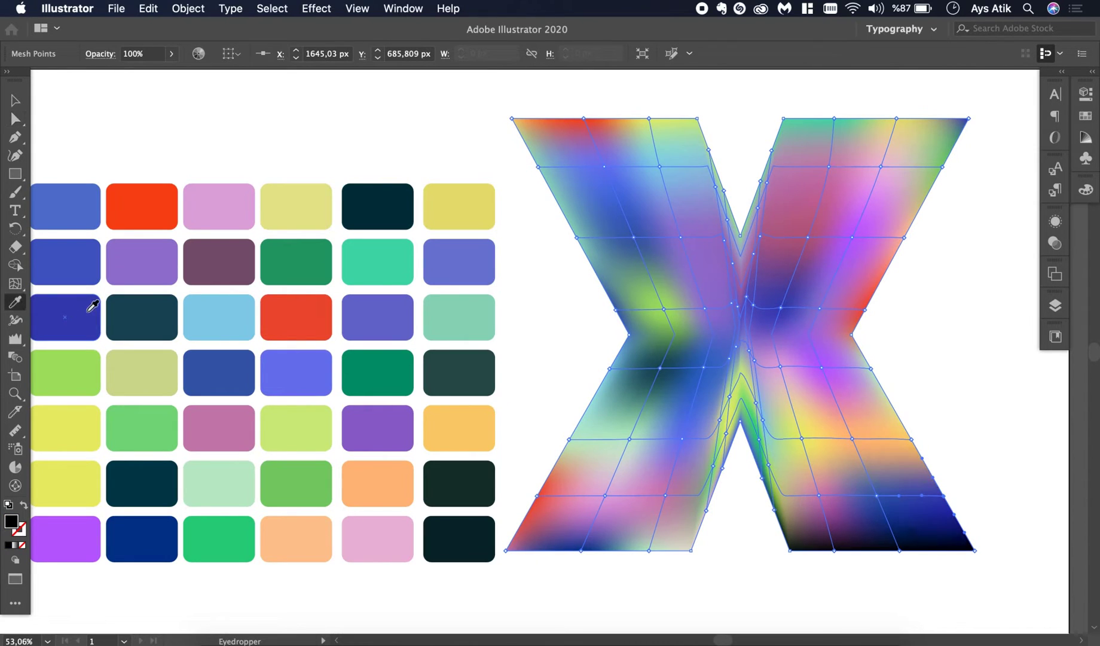
# - Colour two mesh points on the X's bottom edge blue
pyautogui.keyDown('ctrl'); pyautogui.click(834, 551); pyautogui.keyUp('ctrl')
pyautogui.press('a')
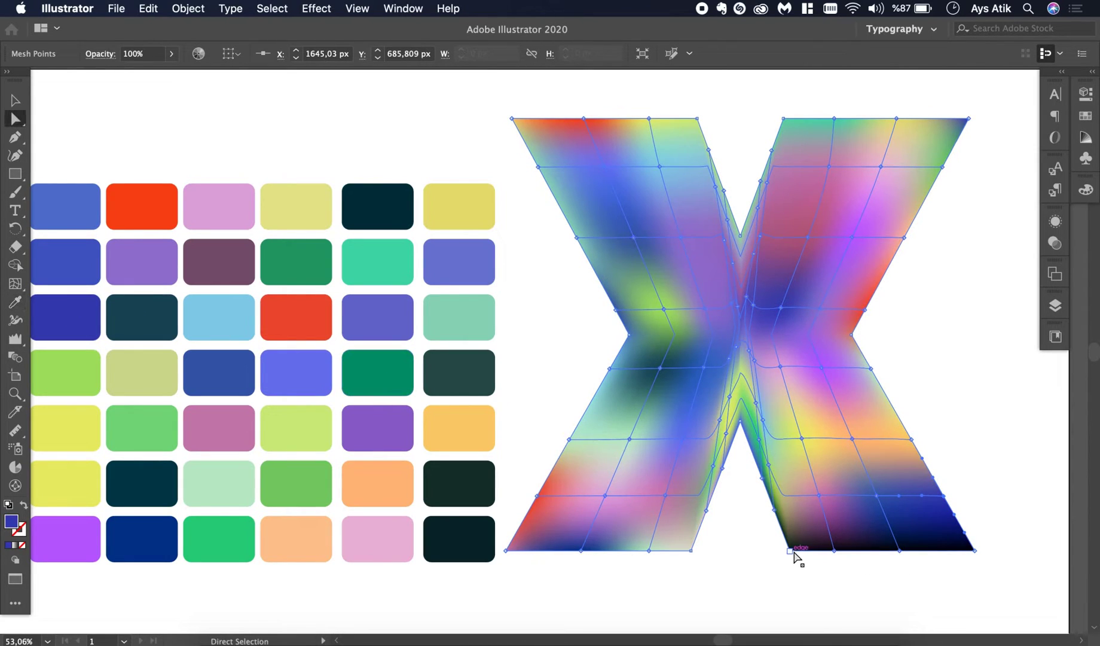
pyautogui.keyDown('ctrl'); pyautogui.click(789, 550); pyautogui.keyUp('ctrl')
pyautogui.click(161, 497)
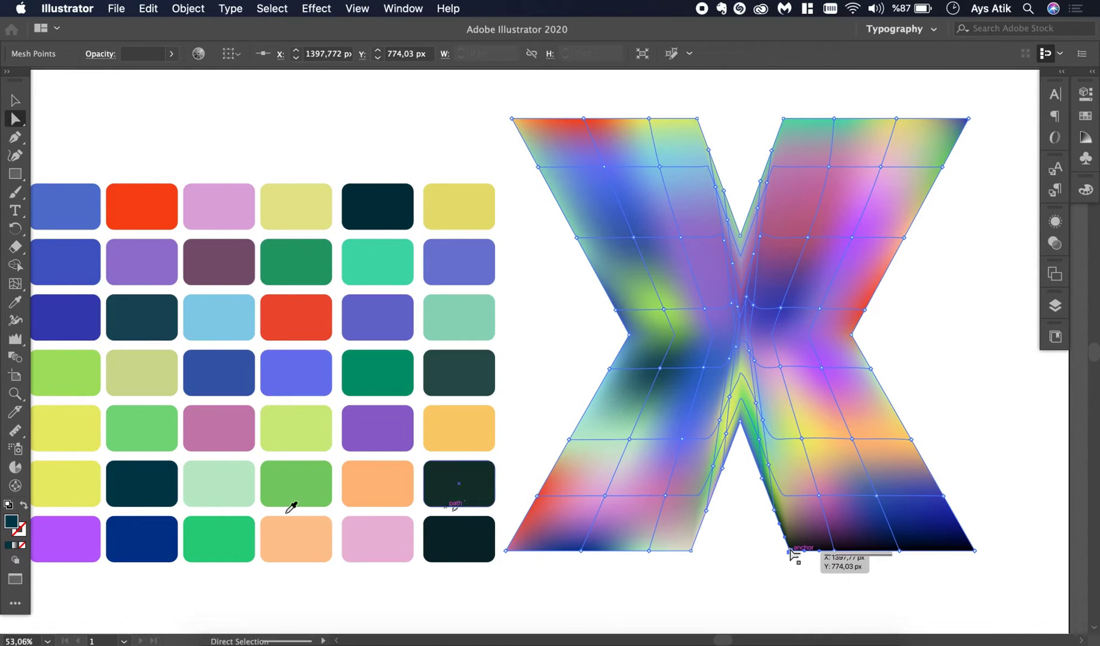
pyautogui.click(61, 204)
pyautogui.press('ctrl')
pyautogui.click(835, 550)
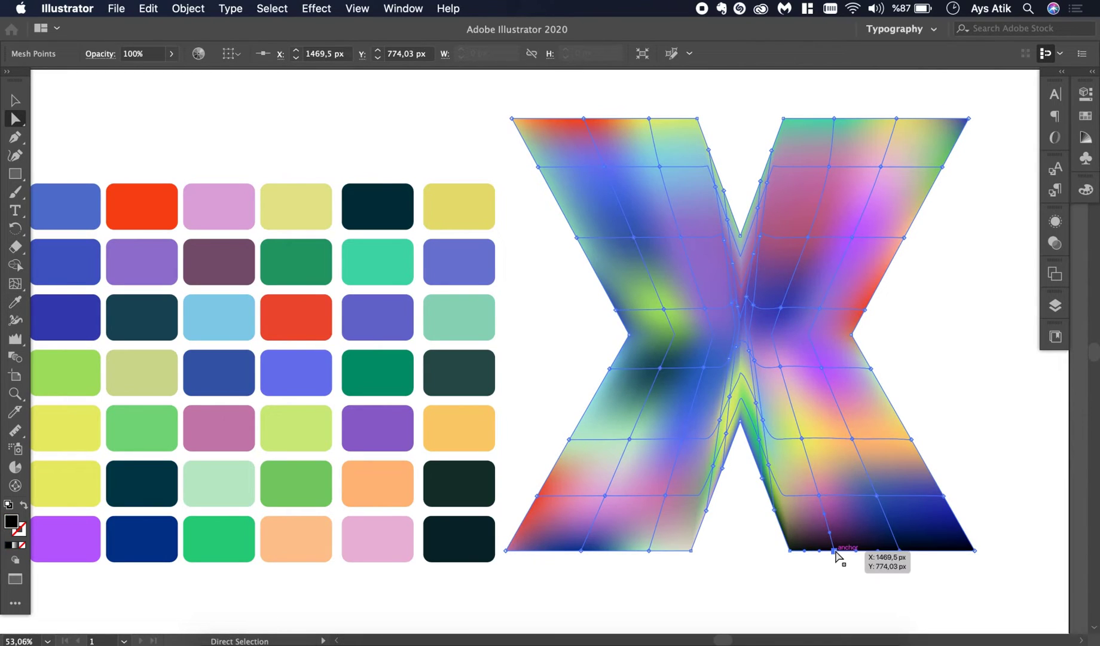
pyautogui.click(70, 244)
# - Colour the next bottom-edge point khaki and the bottom-right corner teal, then select the whole X
pyautogui.press('a')
pyautogui.click(900, 550)
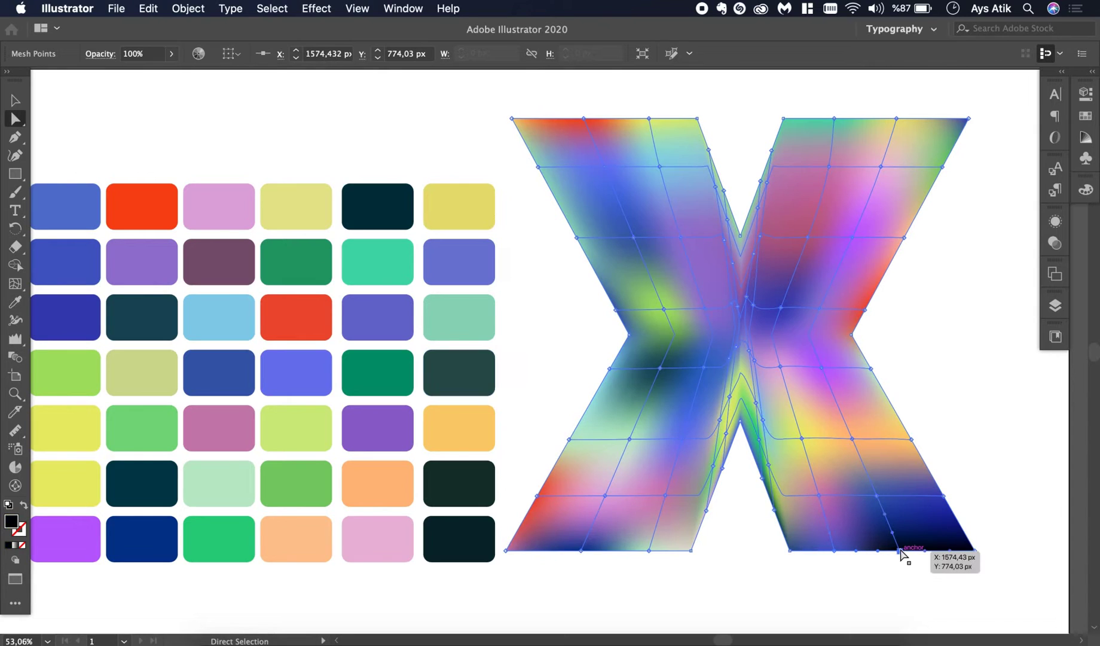
pyautogui.click(161, 366)
pyautogui.press('ctrl')
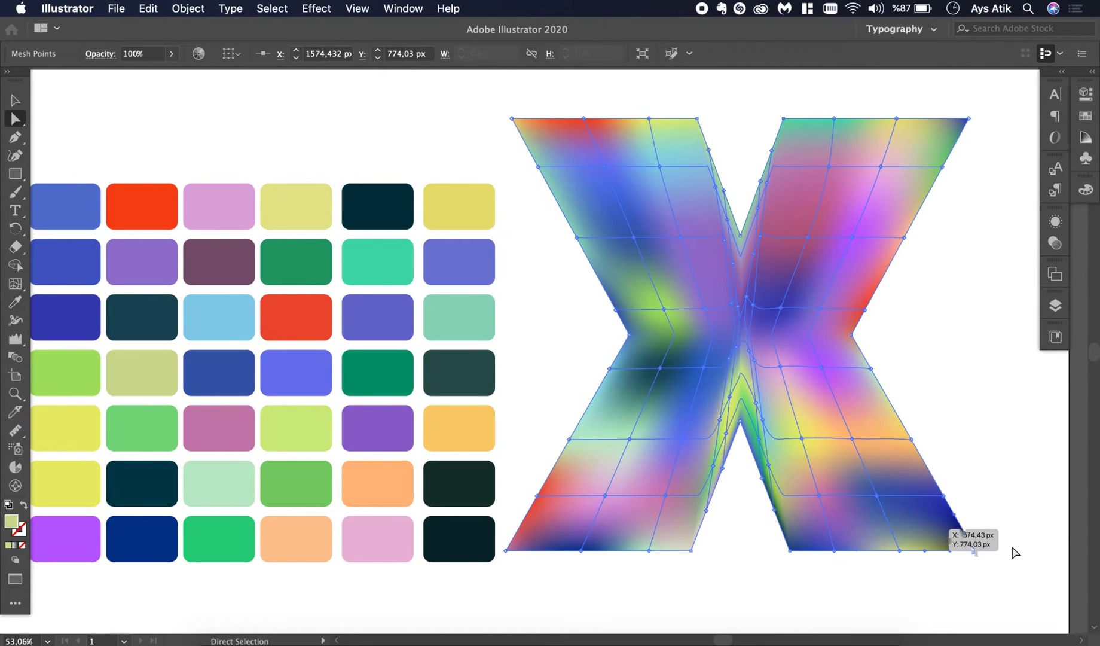
pyautogui.moveTo(1014, 552); pyautogui.dragTo(978, 551)
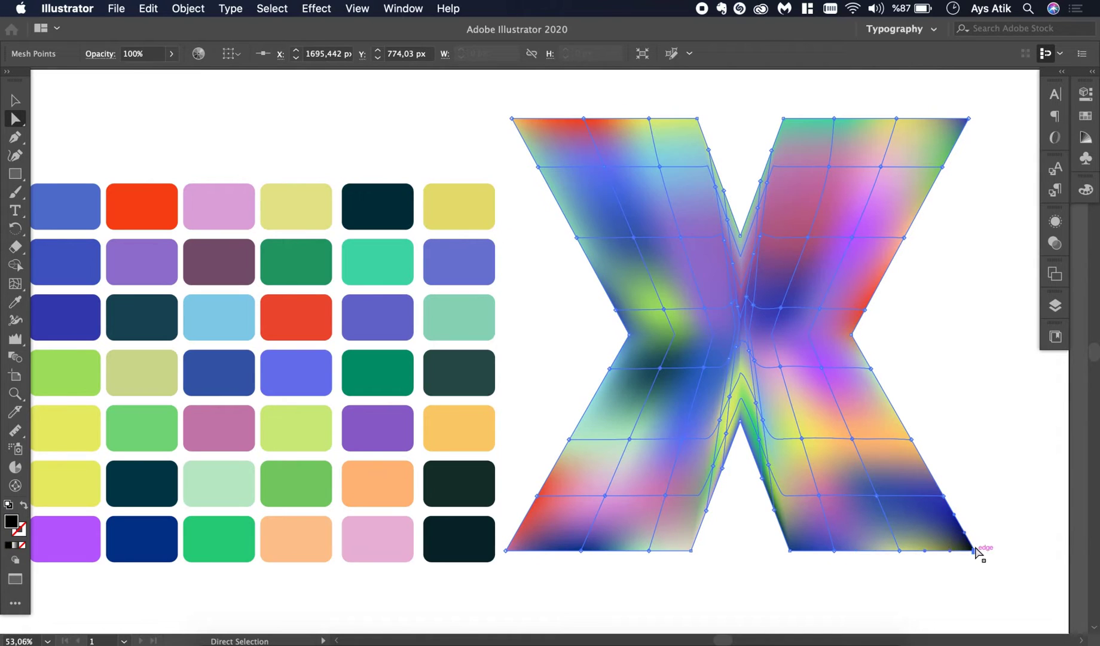
pyautogui.click(364, 261)
pyautogui.press('v')
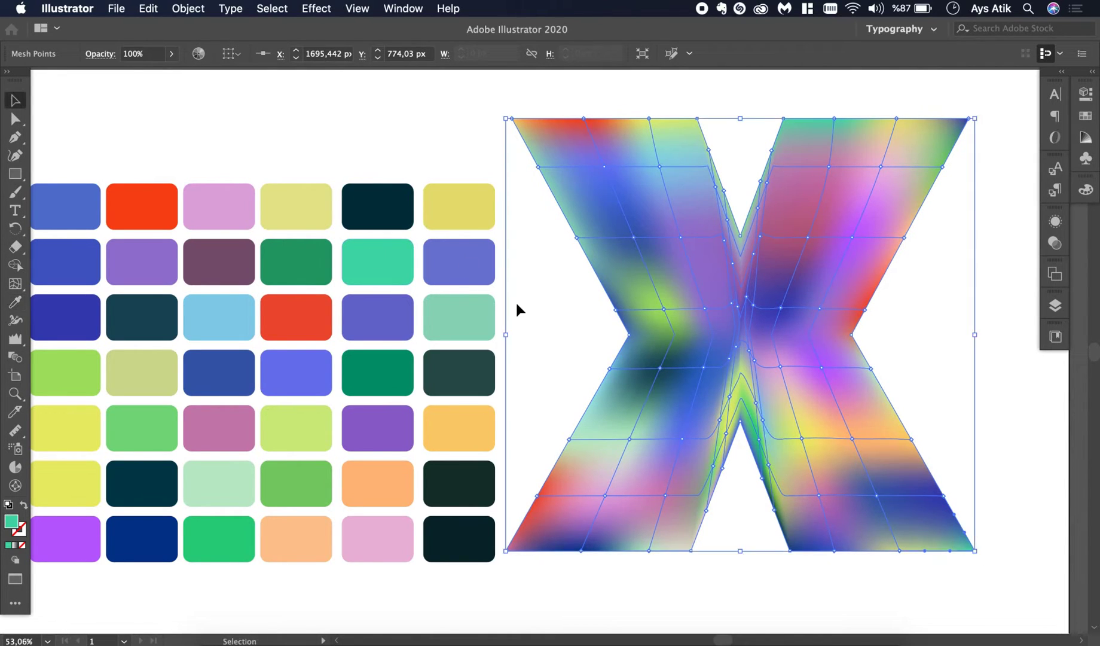
pyautogui.scroll(-1, 517, 304)
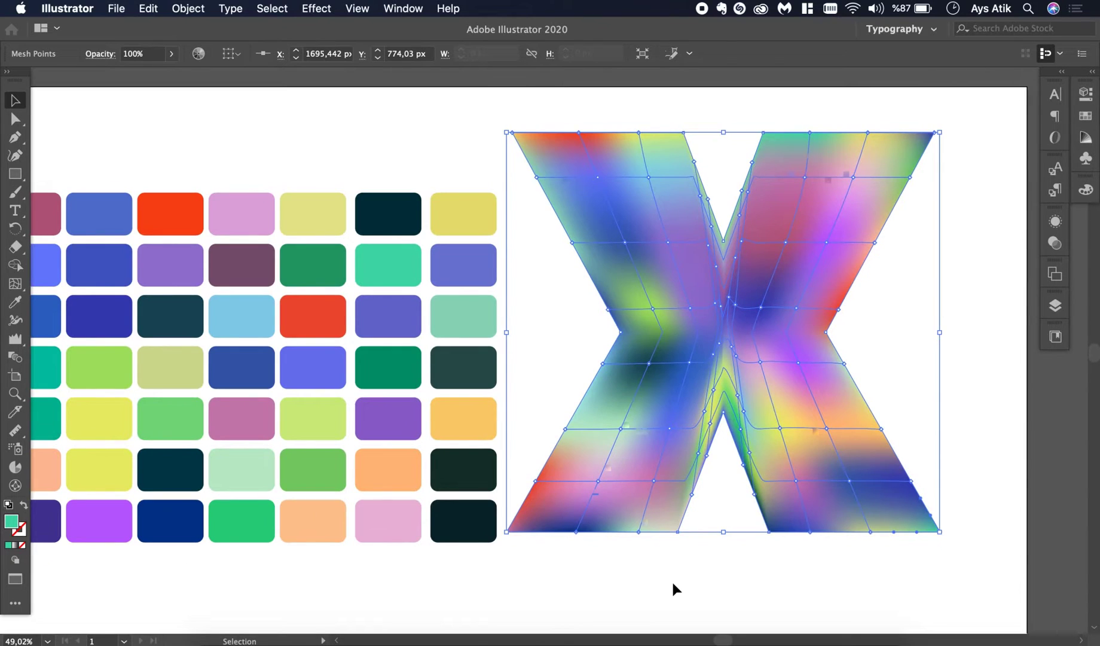
pyautogui.click(674, 589)
pyautogui.scroll(-1, 674, 589)
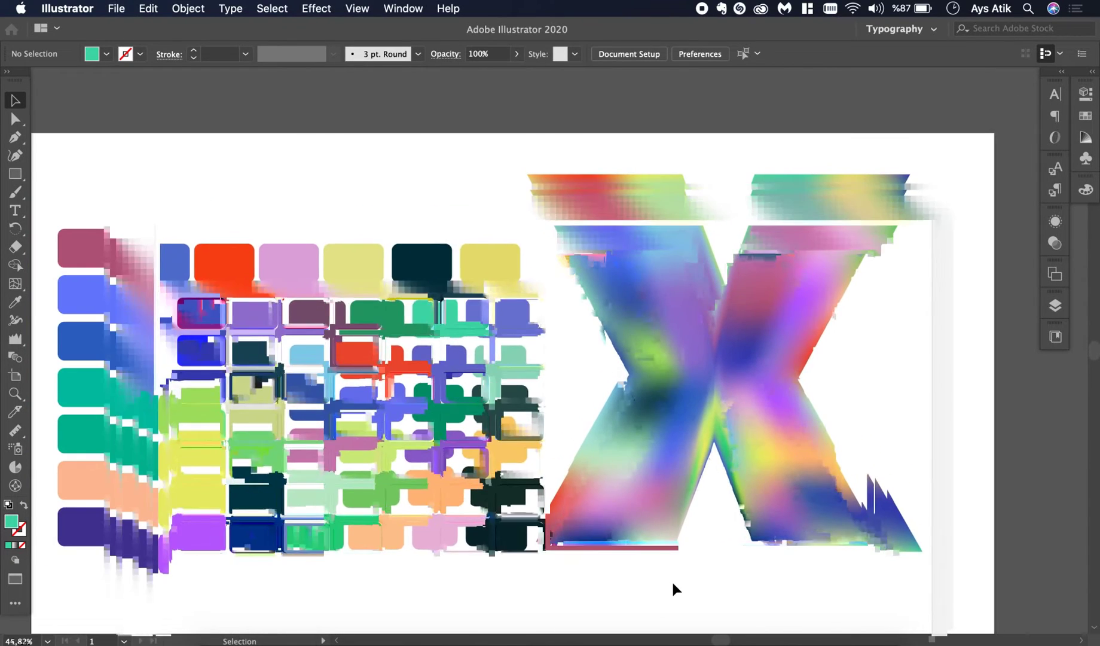
pyautogui.scroll(-2, 673, 589)
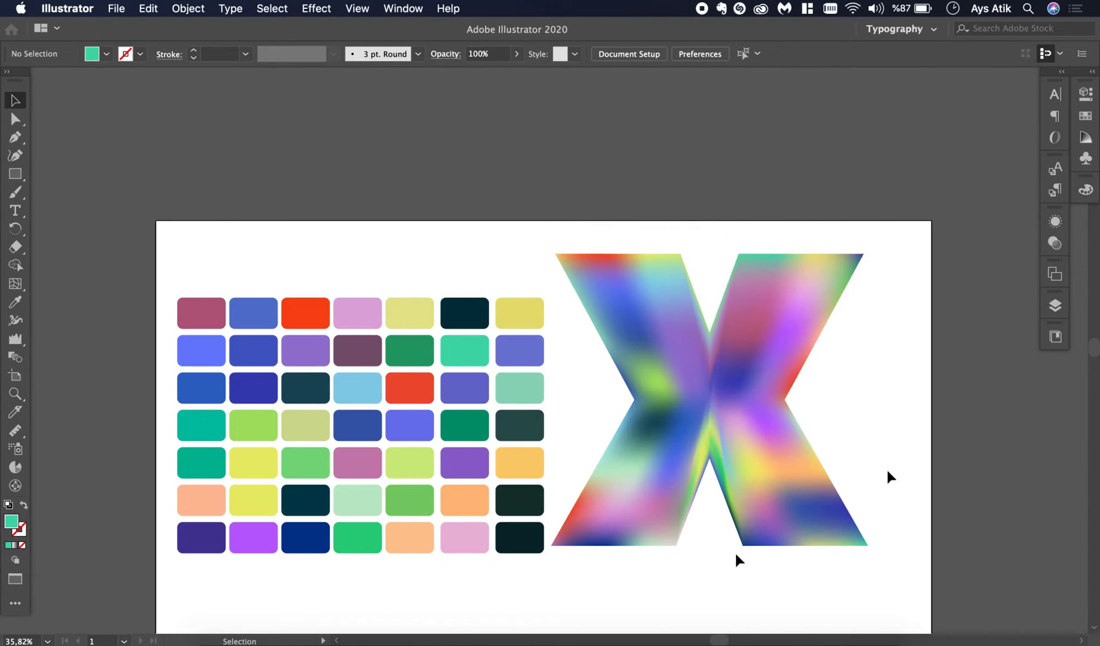
pyautogui.hscroll(3, 886, 387)
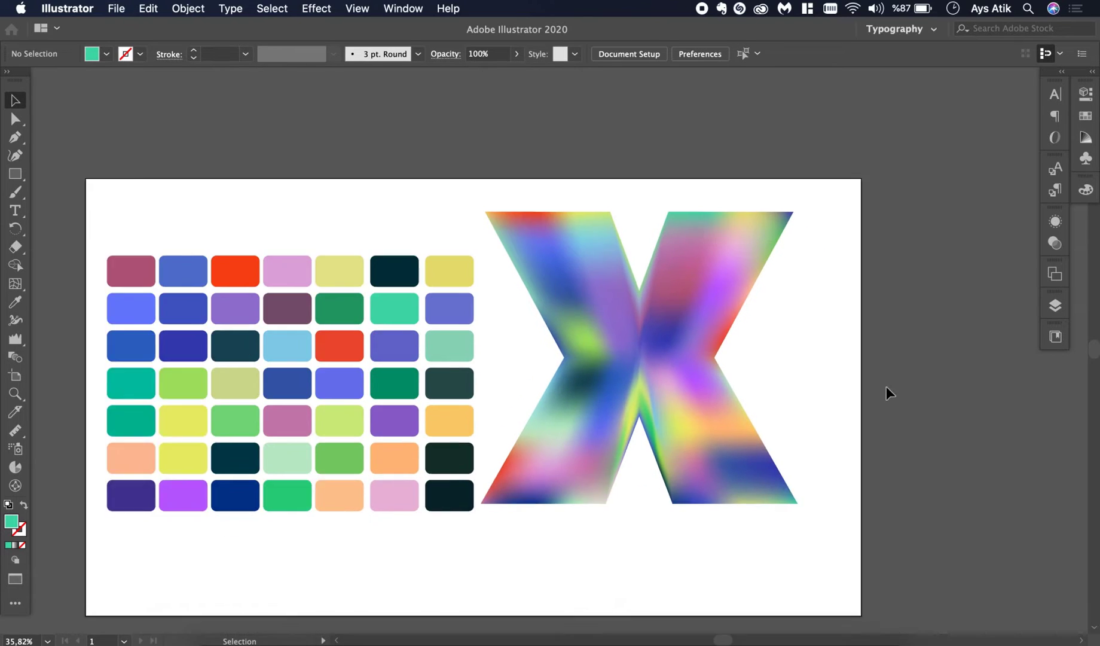
pyautogui.scroll(-1, 886, 387)
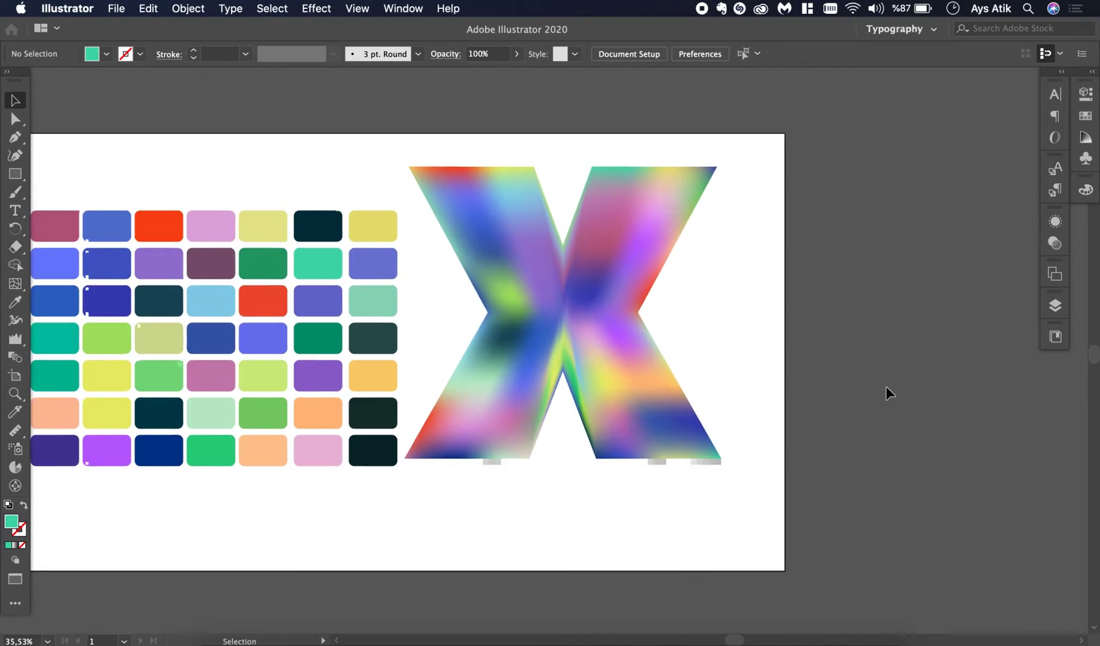
pyautogui.hscroll(3, 886, 394)
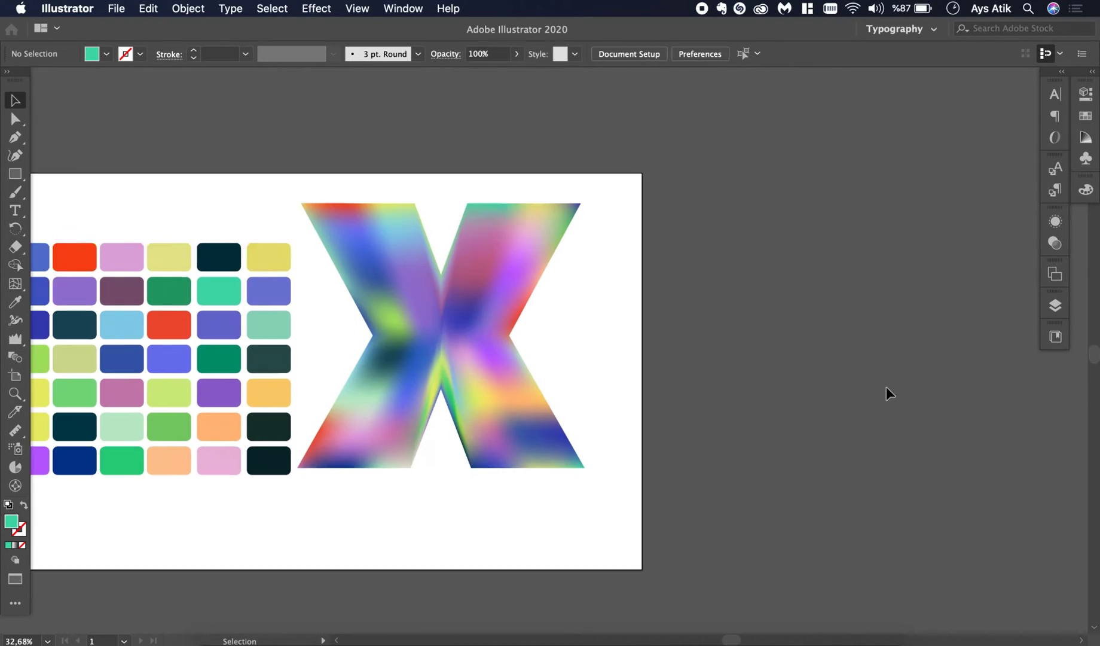
pyautogui.hscroll(2, 418, 368)
pyautogui.click(410, 366)
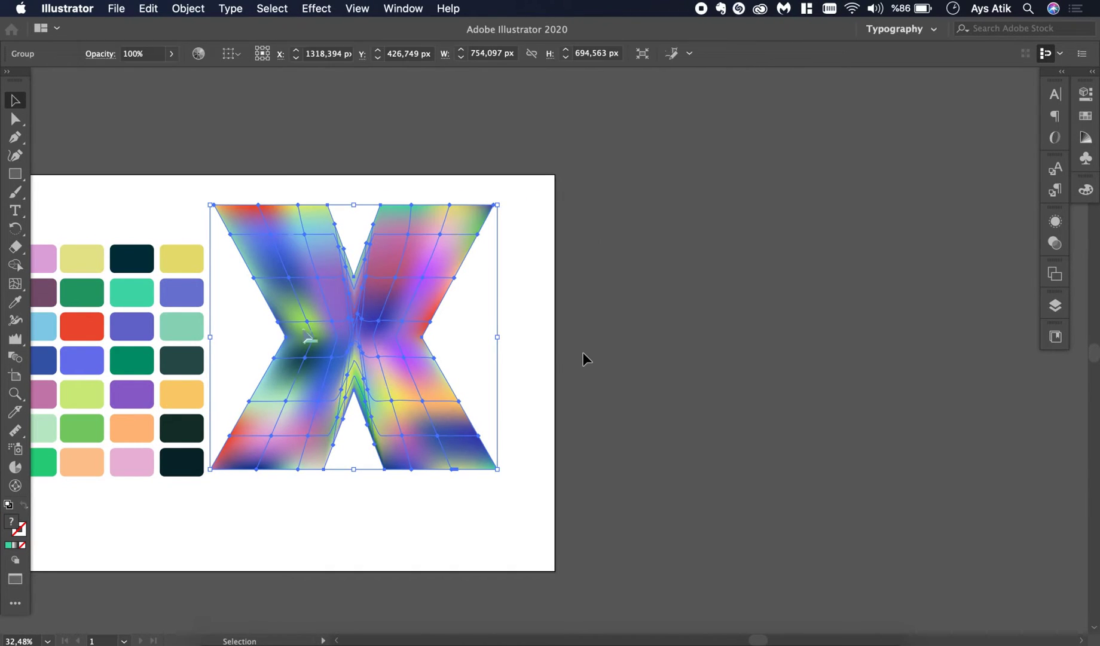
pyautogui.click(37, 376)
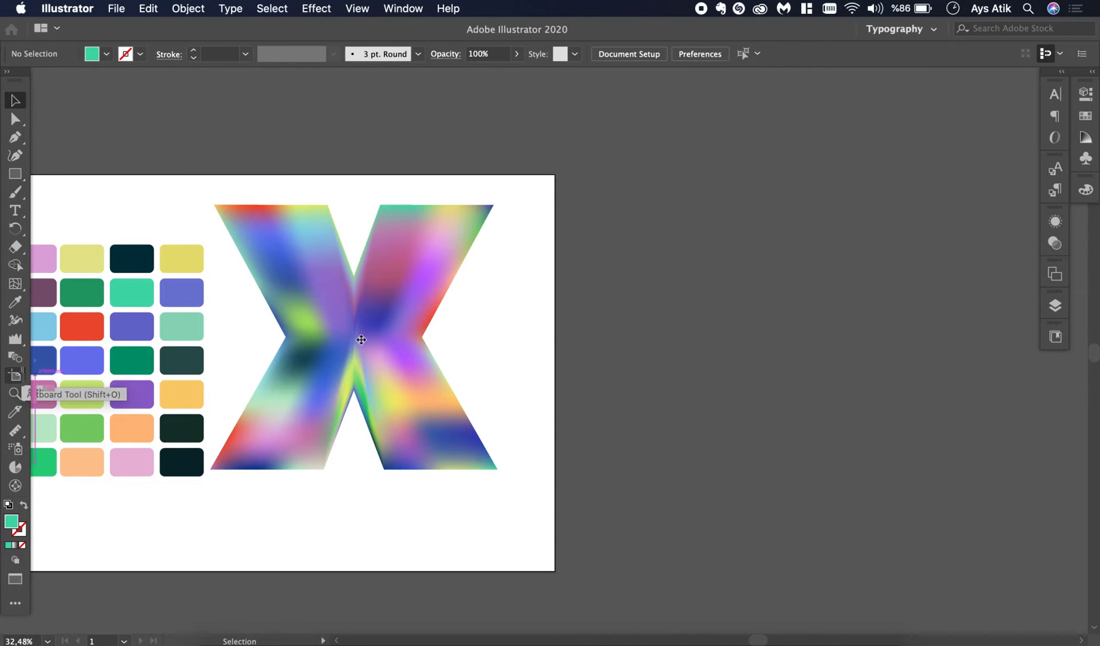
# - Draw a 794 × 1031 px Artboard 2 right of the X's artboard and Alt-drag a copy beside it
pyautogui.hotkey('shift', 'o')
pyautogui.moveTo(579, 175); pyautogui.dragTo(883, 567)
pyautogui.hscroll(5, 916, 463)
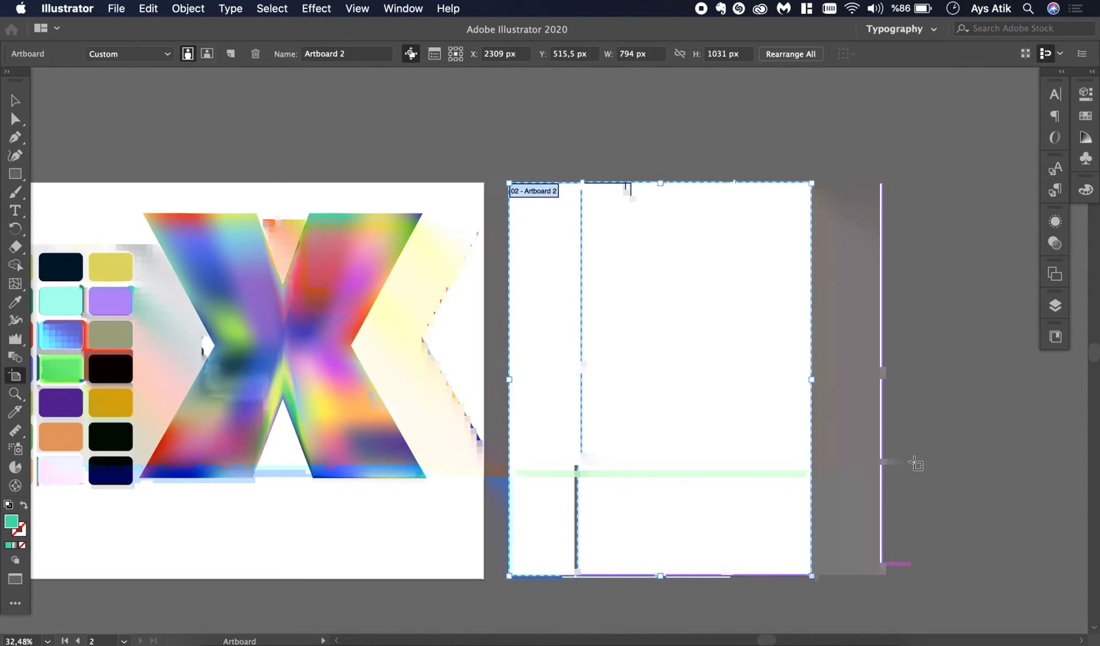
pyautogui.click(632, 421)
pyautogui.moveTo(636, 425); pyautogui.dragTo(956, 425)
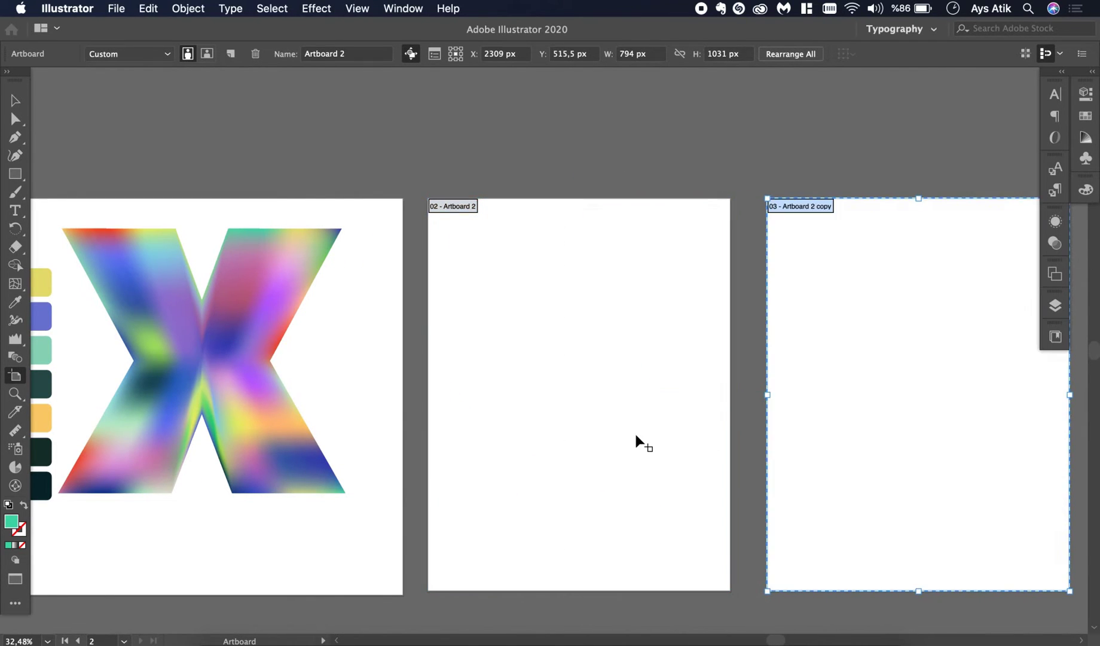
# - Alt-drag a copy of the mesh X onto the two new artboards
pyautogui.press('v')
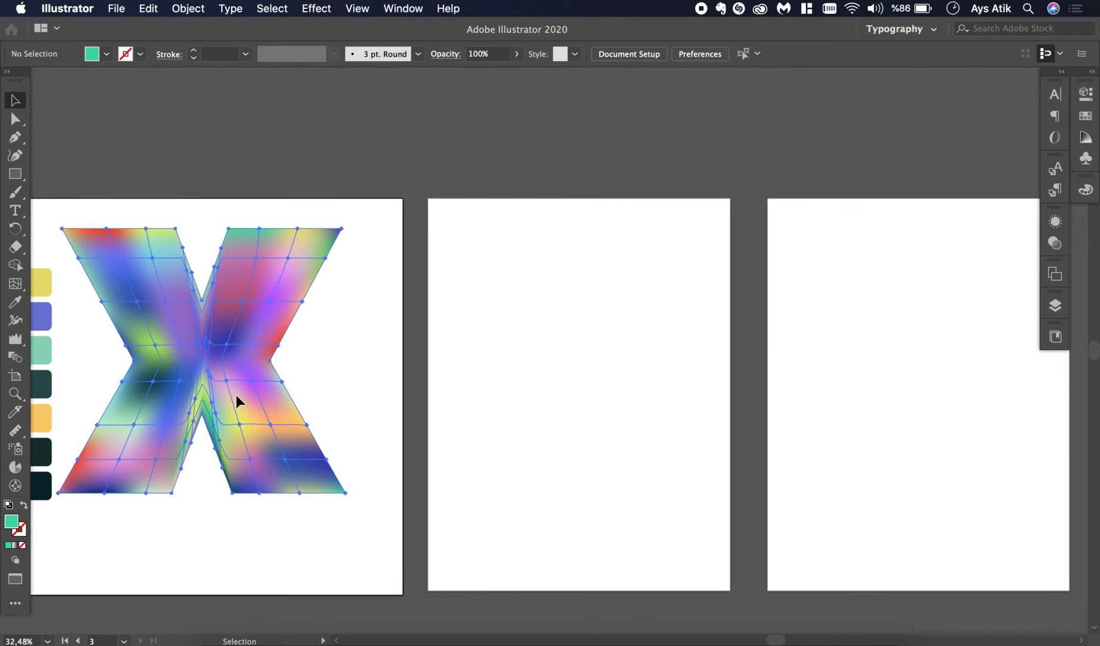
pyautogui.click(259, 427)
pyautogui.moveTo(230, 396); pyautogui.dragTo(943, 400)
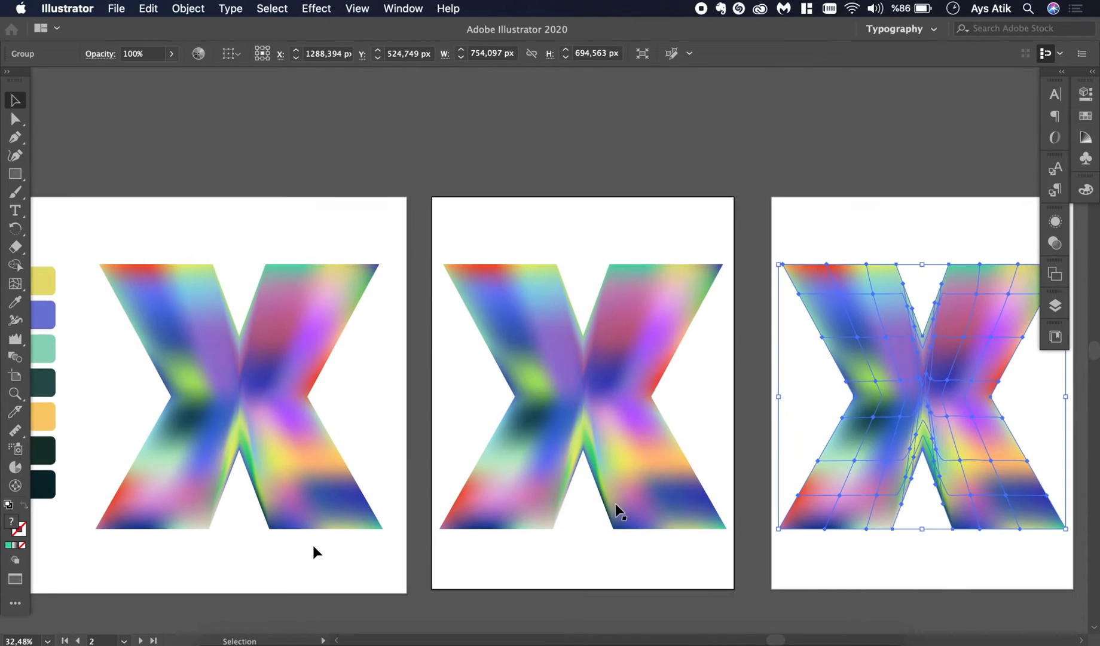
# - Zoom in on the original X, select it, and open the Liquify tools flyout
pyautogui.scroll(3, 312, 542)
pyautogui.click(420, 445)
pyautogui.scroll(1, 418, 437)
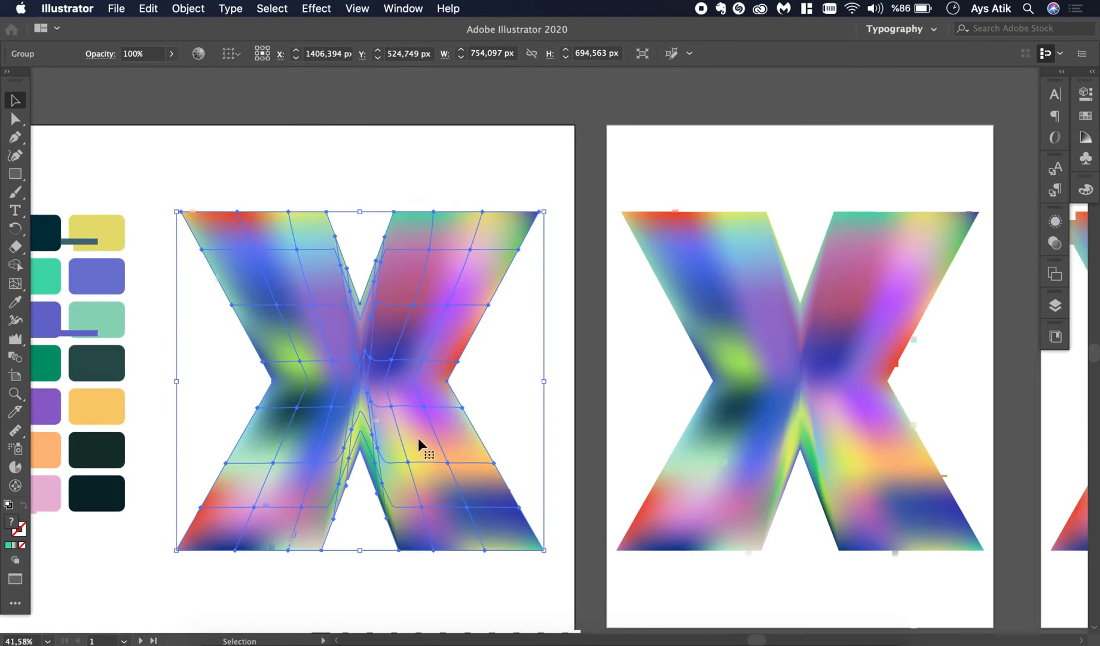
pyautogui.scroll(1, 418, 437)
pyautogui.hscroll(-5, 73, 437)
pyautogui.click(18, 340)
pyautogui.click(18, 341)
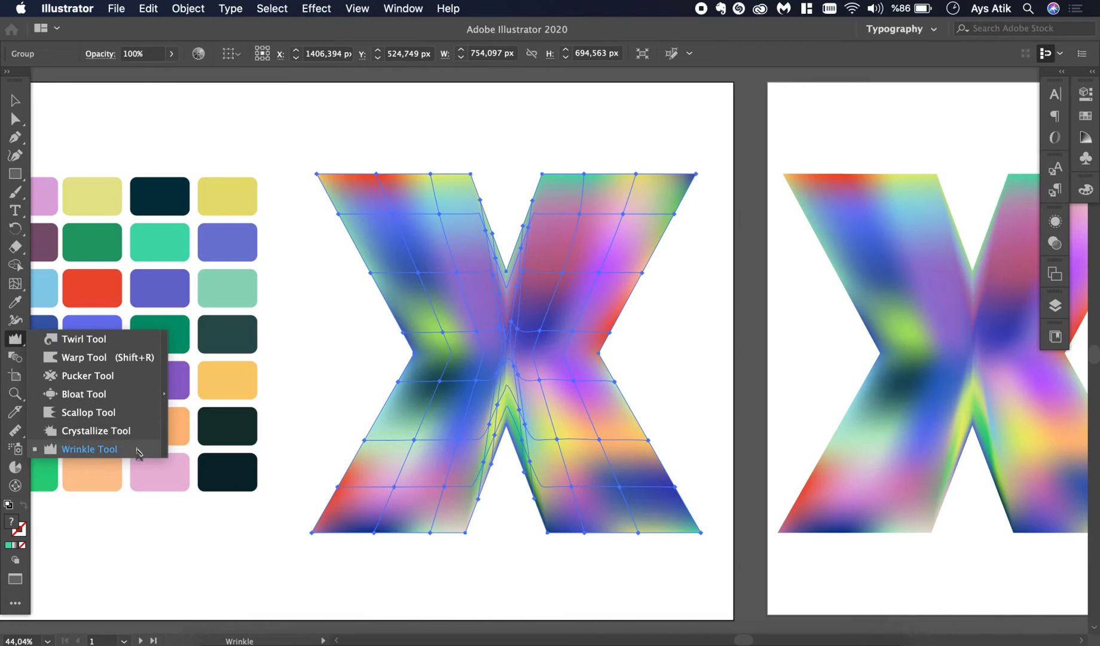
# - Twirl the colours through the original X's upper-left arm and left leg in two passes, deselecting to check
pyautogui.click(145, 340)
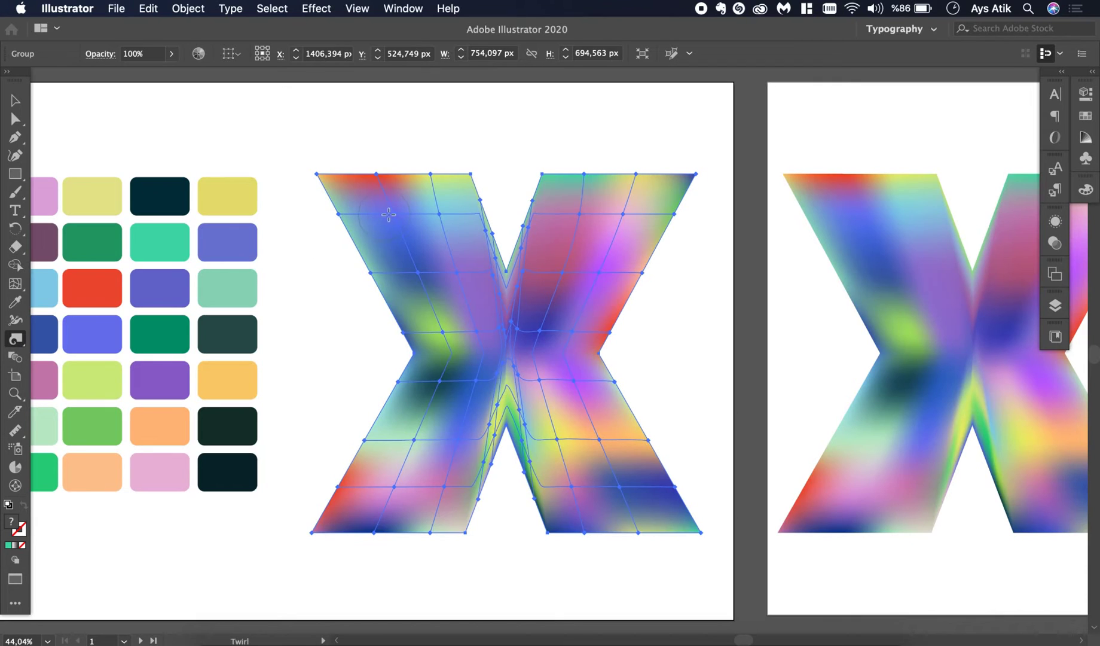
pyautogui.moveTo(371, 227); pyautogui.dragTo(373, 228)
pyautogui.press('v')
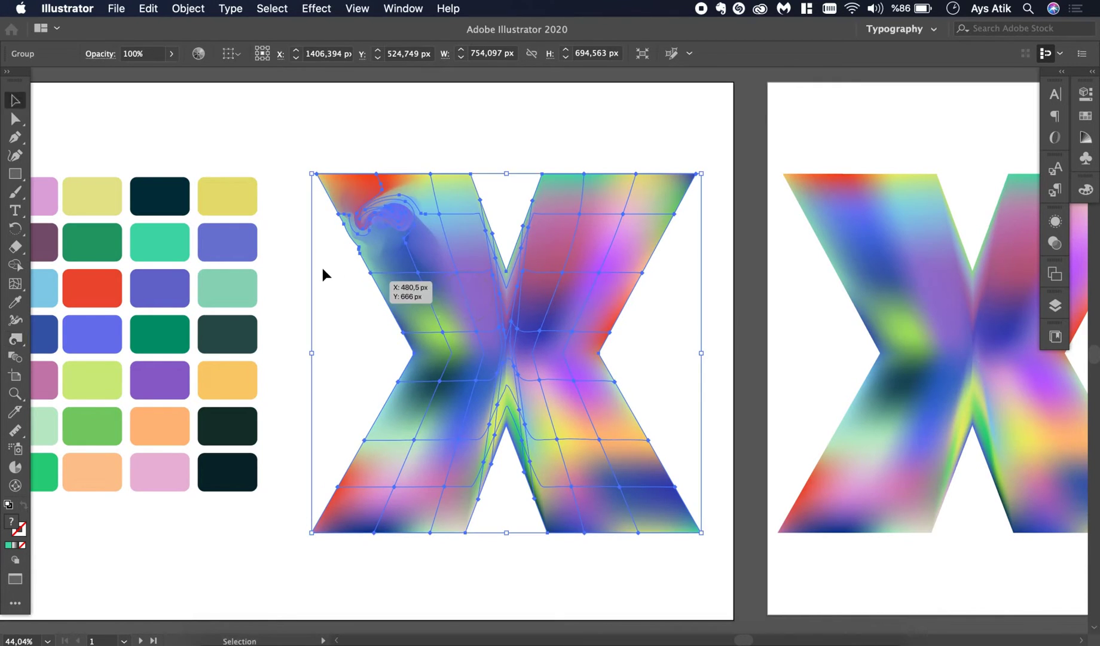
pyautogui.click(322, 270)
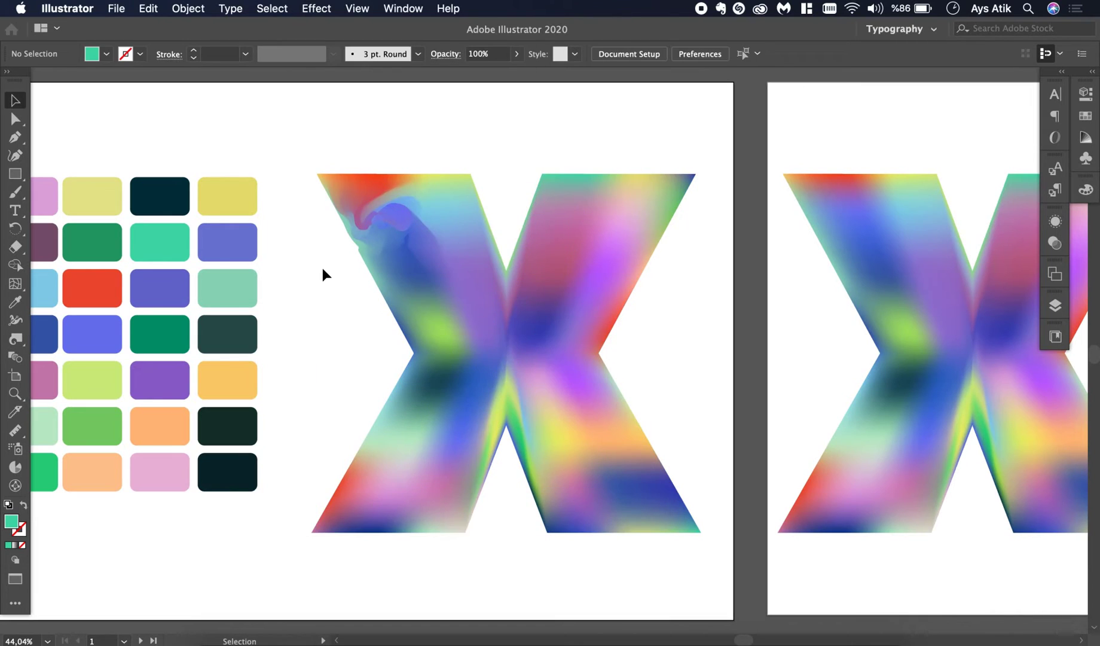
pyautogui.click(402, 251)
pyautogui.click(18, 342)
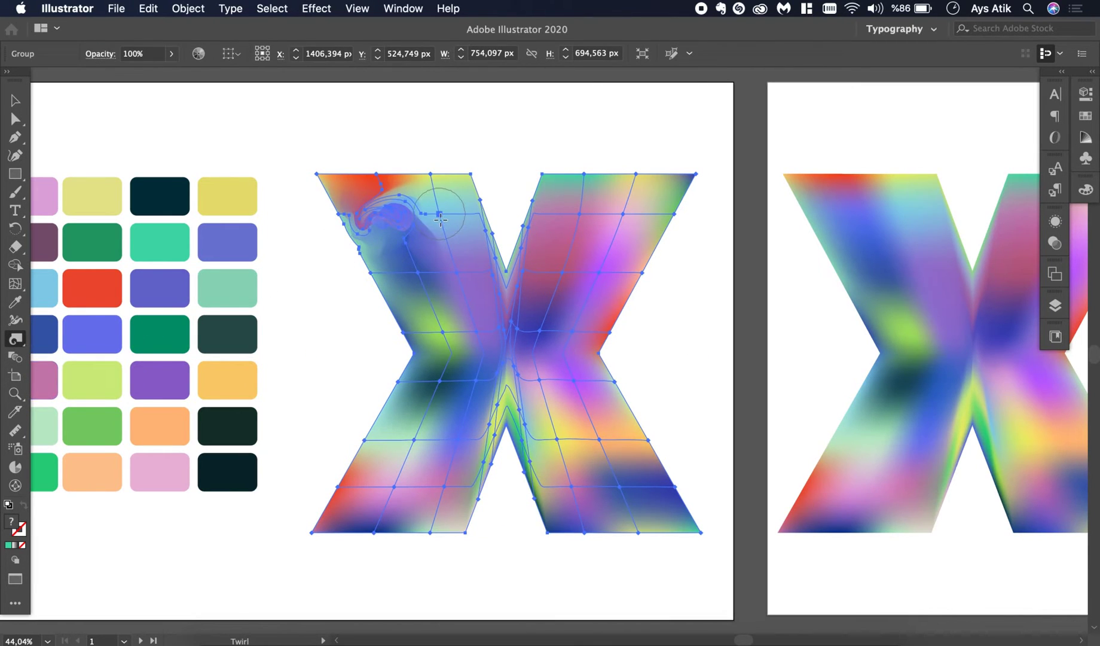
pyautogui.moveTo(441, 222)
pyautogui.mouseDown()
pyautogui.moveTo(447, 274)
pyautogui.moveTo(430, 295)
pyautogui.moveTo(455, 317)
pyautogui.moveTo(444, 329)
pyautogui.moveTo(463, 341)
pyautogui.moveTo(467, 414)
pyautogui.moveTo(436, 496)
pyautogui.moveTo(447, 463)
pyautogui.moveTo(400, 507)
pyautogui.moveTo(382, 475)
pyautogui.moveTo(383, 487)
pyautogui.moveTo(390, 451)
pyautogui.moveTo(421, 428)
pyautogui.moveTo(444, 376)
pyautogui.moveTo(447, 264)
pyautogui.moveTo(453, 341)
pyautogui.mouseUp()
pyautogui.press('v')
pyautogui.click(334, 364)
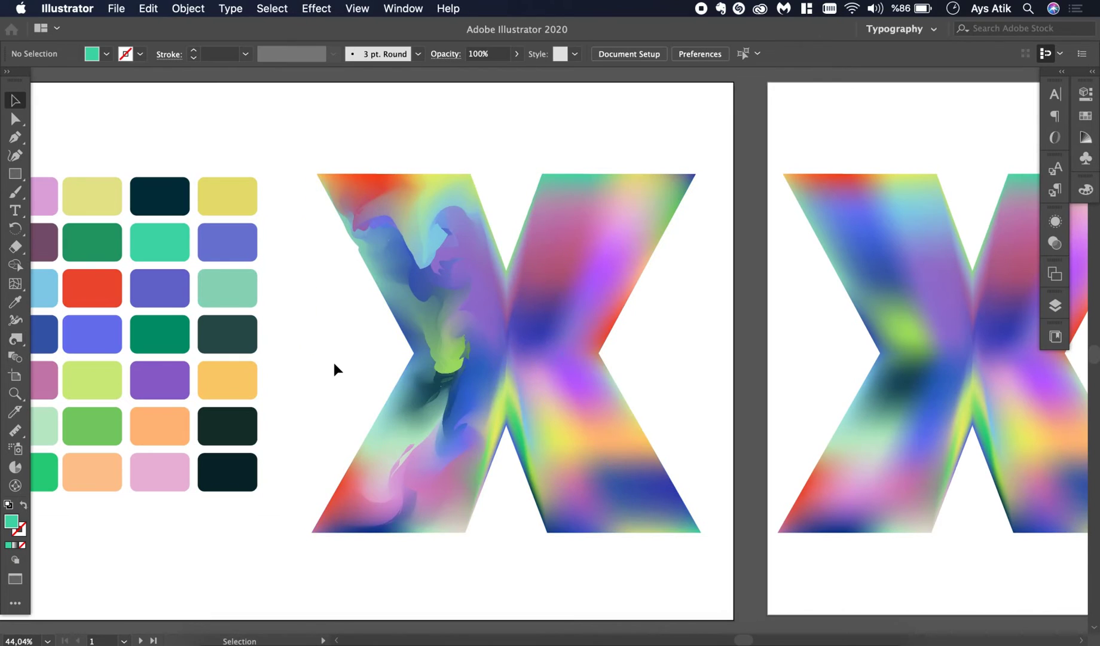
# - Twirl the colours in the first X's upper-right arm, undoing one stray change
pyautogui.click(584, 326)
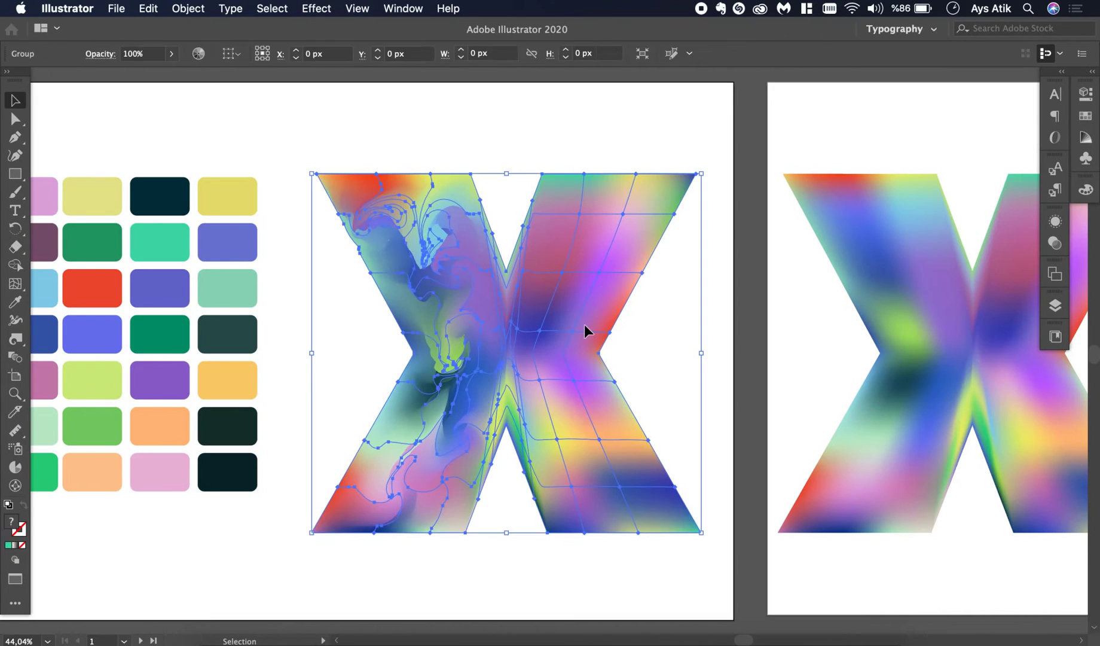
pyautogui.click(18, 340)
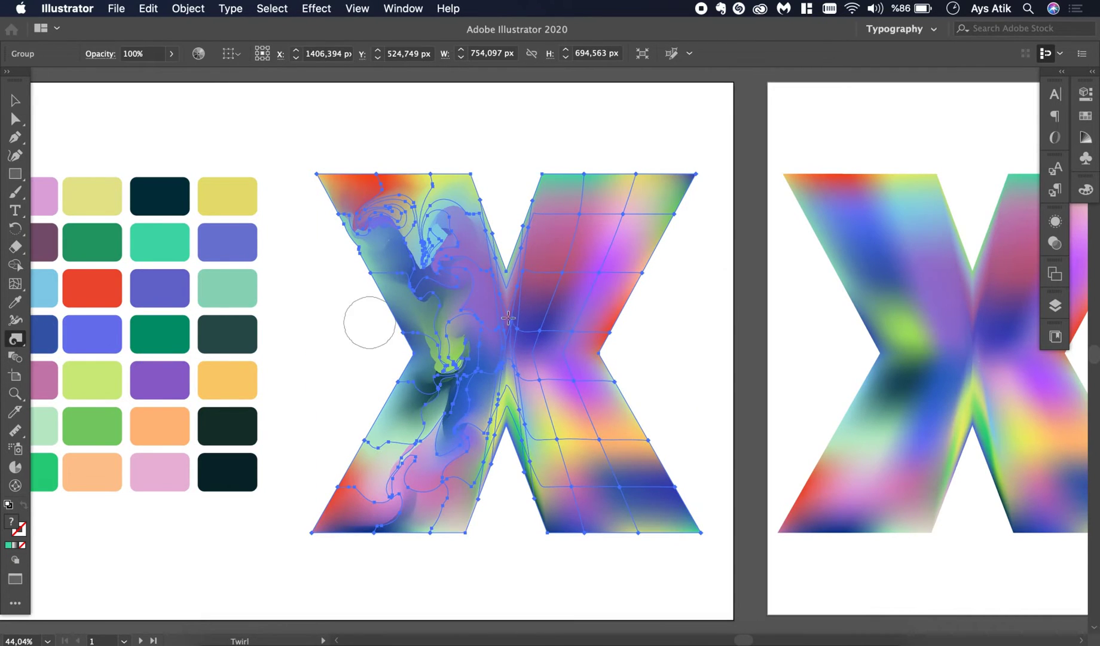
pyautogui.moveTo(570, 212)
pyautogui.mouseDown()
pyautogui.moveTo(592, 224)
pyautogui.moveTo(627, 216)
pyautogui.mouseUp()
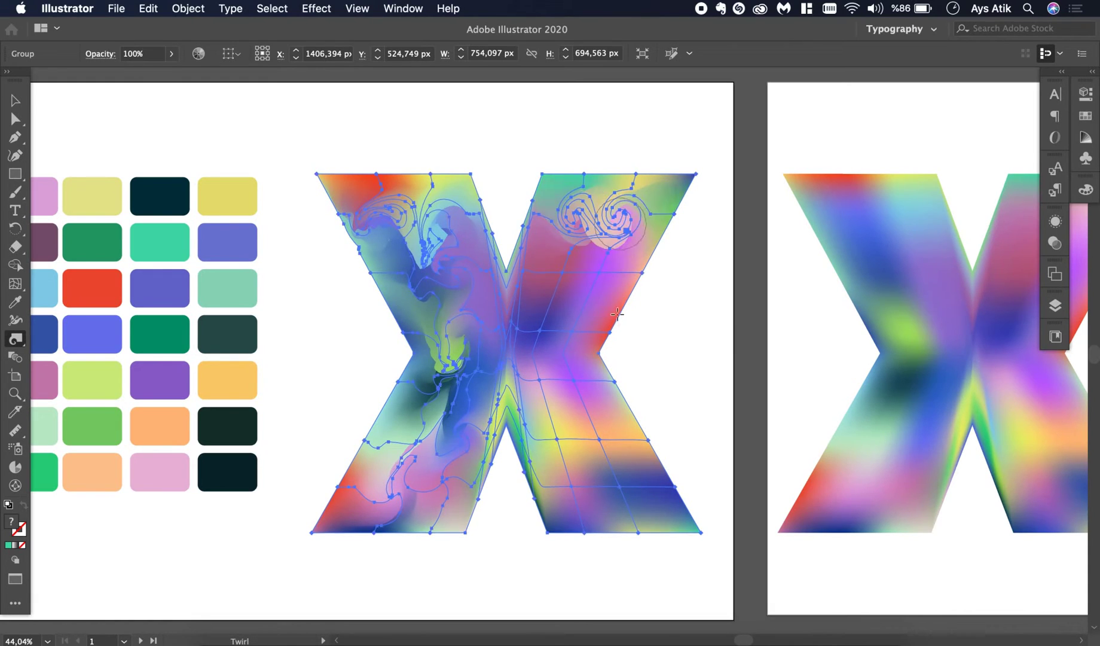
pyautogui.press('v')
pyautogui.click(697, 330)
pyautogui.press('super+z')
pyautogui.click(696, 330)
# - Add more twirls through the upper-right arm, the crossing and down the X's centre
pyautogui.click(591, 329)
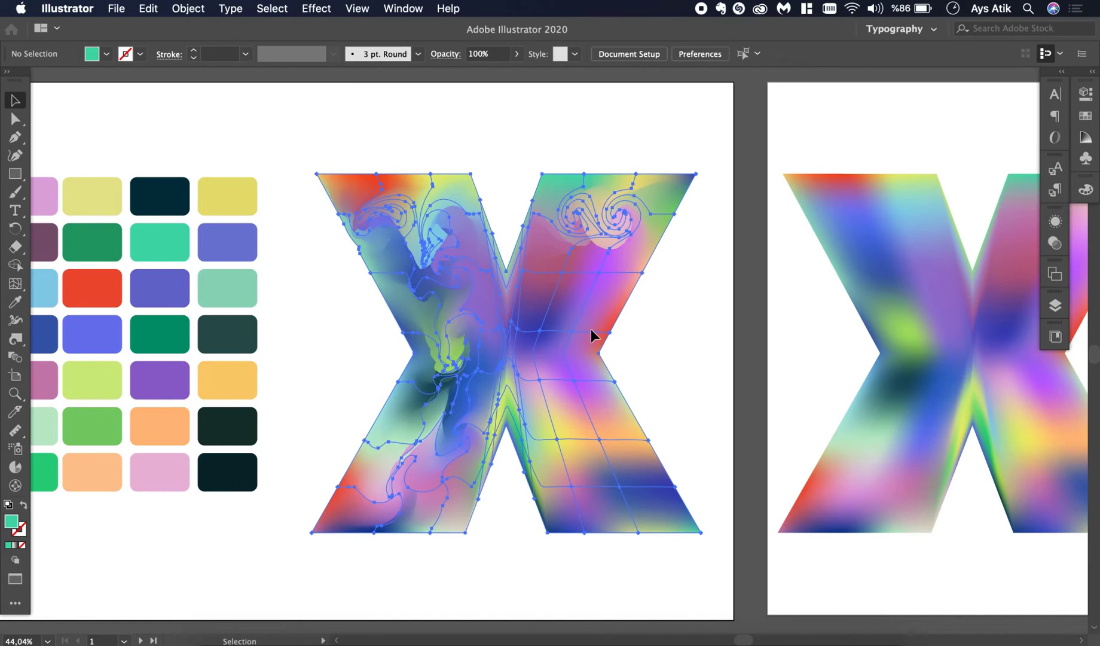
pyautogui.click(18, 338)
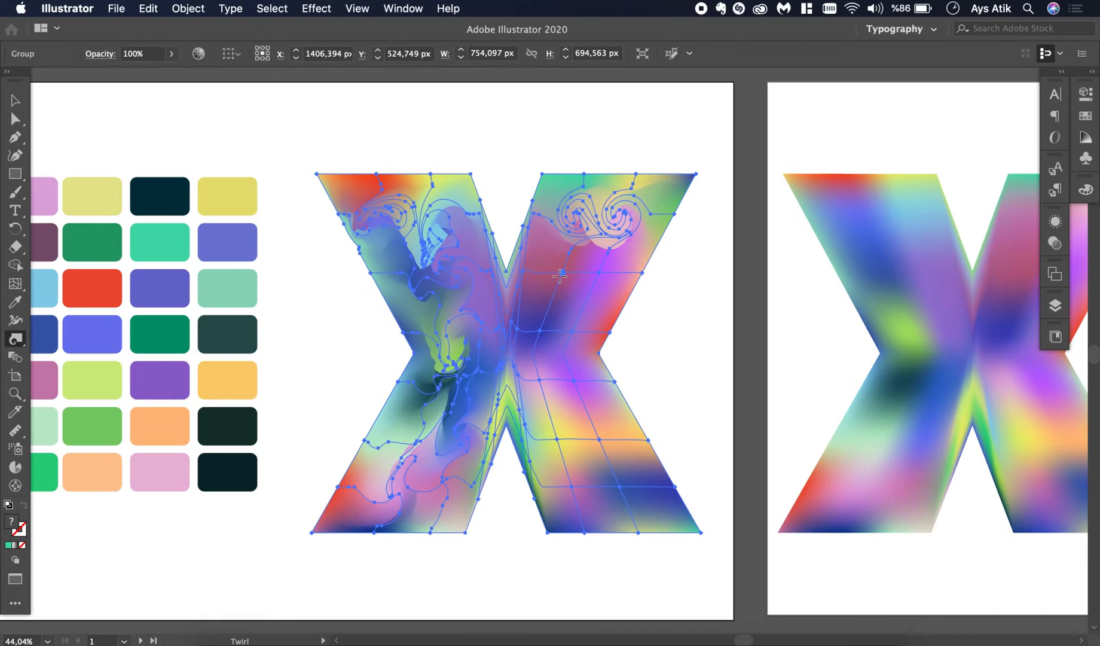
pyautogui.moveTo(555, 286)
pyautogui.mouseDown()
pyautogui.moveTo(544, 326)
pyautogui.moveTo(551, 296)
pyautogui.mouseUp()
pyautogui.click(542, 345)
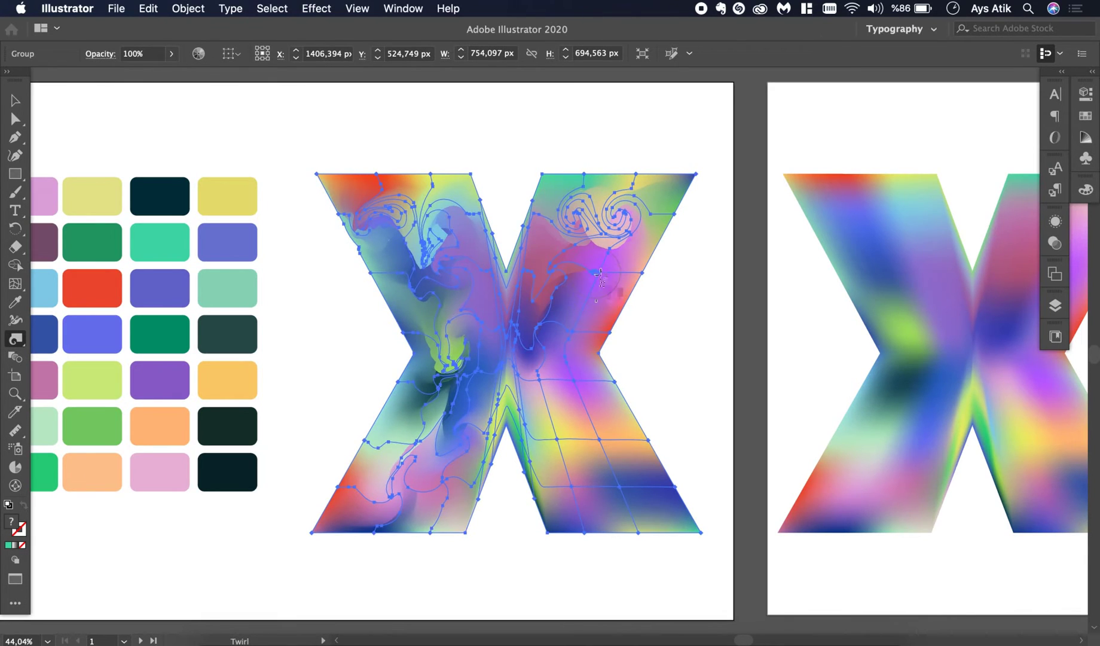
pyautogui.moveTo(600, 273); pyautogui.dragTo(601, 279)
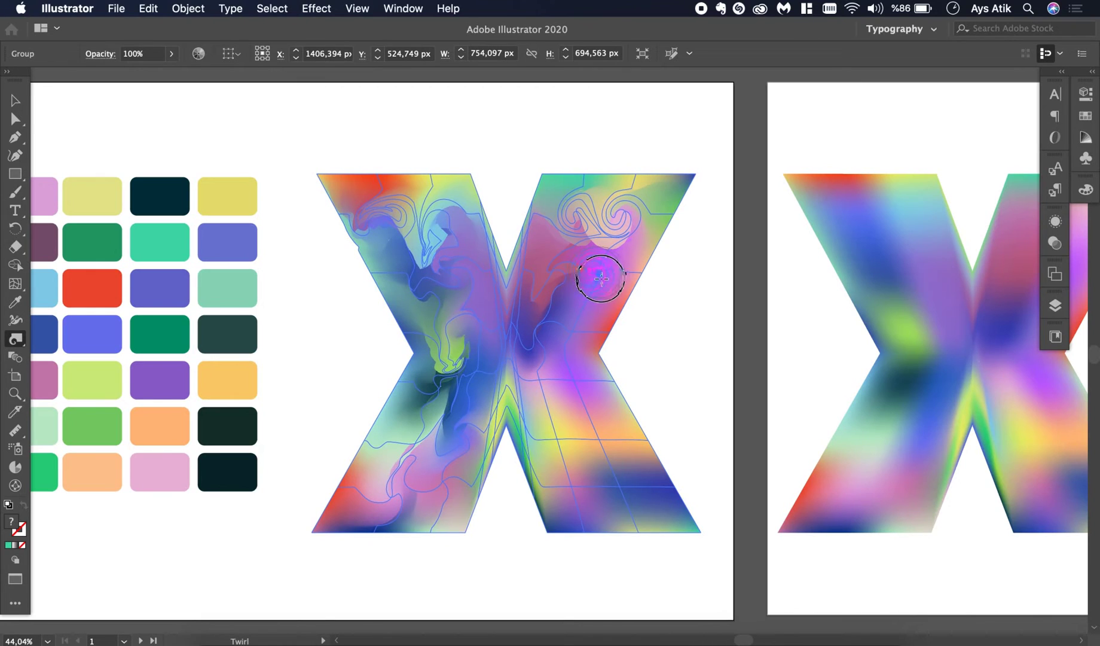
pyautogui.moveTo(607, 276); pyautogui.dragTo(603, 270)
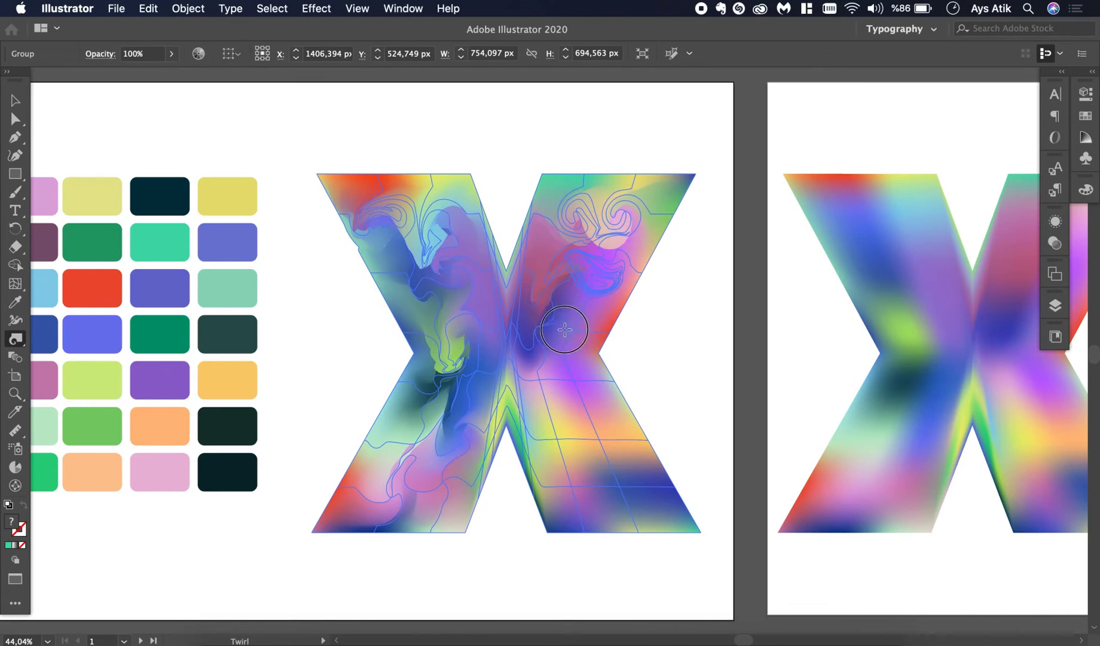
pyautogui.moveTo(561, 368)
pyautogui.mouseDown()
pyautogui.moveTo(572, 314)
pyautogui.moveTo(525, 367)
pyautogui.moveTo(531, 402)
pyautogui.moveTo(560, 472)
pyautogui.moveTo(571, 486)
pyautogui.moveTo(560, 460)
pyautogui.moveTo(593, 510)
pyautogui.moveTo(623, 492)
pyautogui.moveTo(616, 454)
pyautogui.moveTo(580, 416)
pyautogui.moveTo(565, 356)
pyautogui.moveTo(563, 435)
pyautogui.moveTo(577, 461)
pyautogui.moveTo(565, 437)
pyautogui.moveTo(609, 475)
pyautogui.mouseUp()
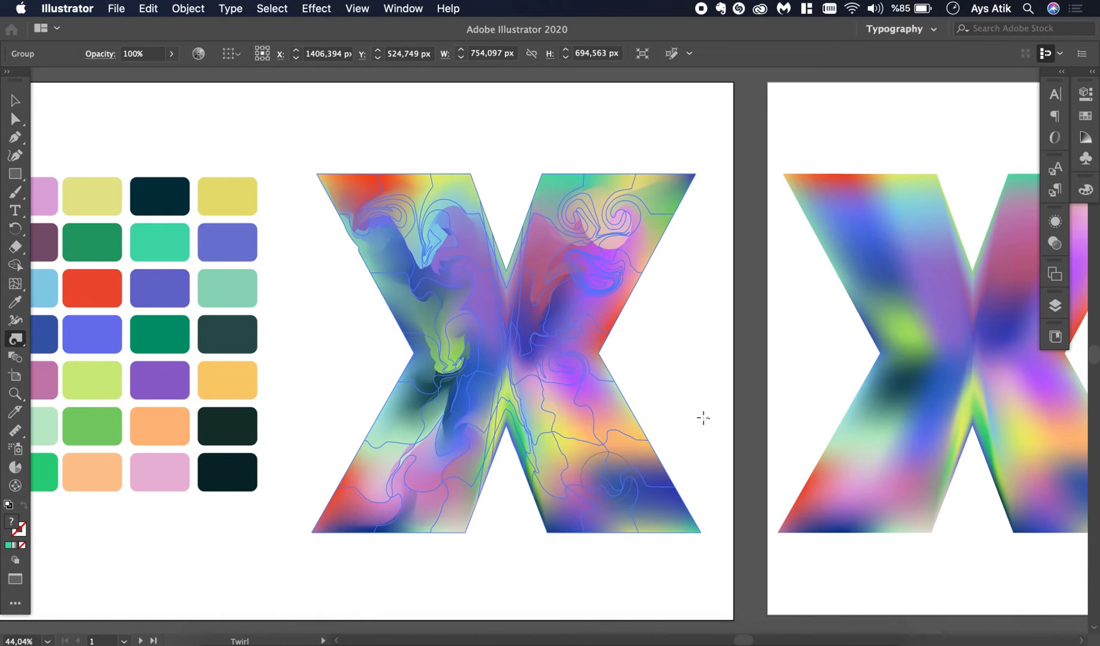
pyautogui.press('v')
pyautogui.click(685, 369)
pyautogui.scroll(-3, 682, 365)
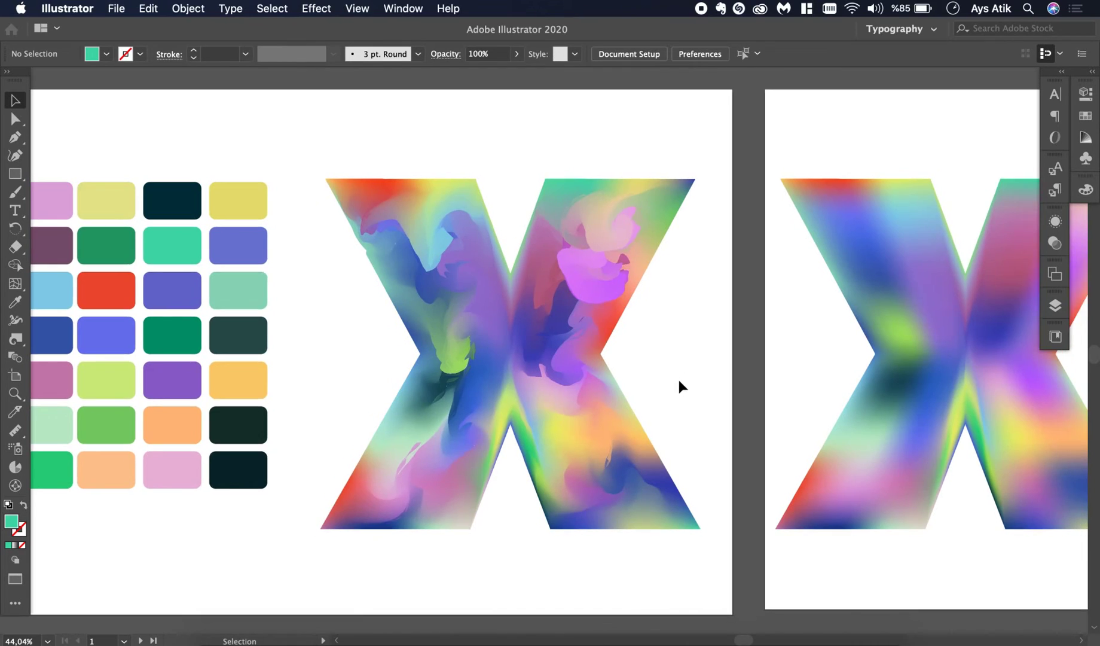
# - Scroll to the second artboard, select the middle X and open the Liquify tools flyout
pyautogui.hscroll(3, 679, 382)
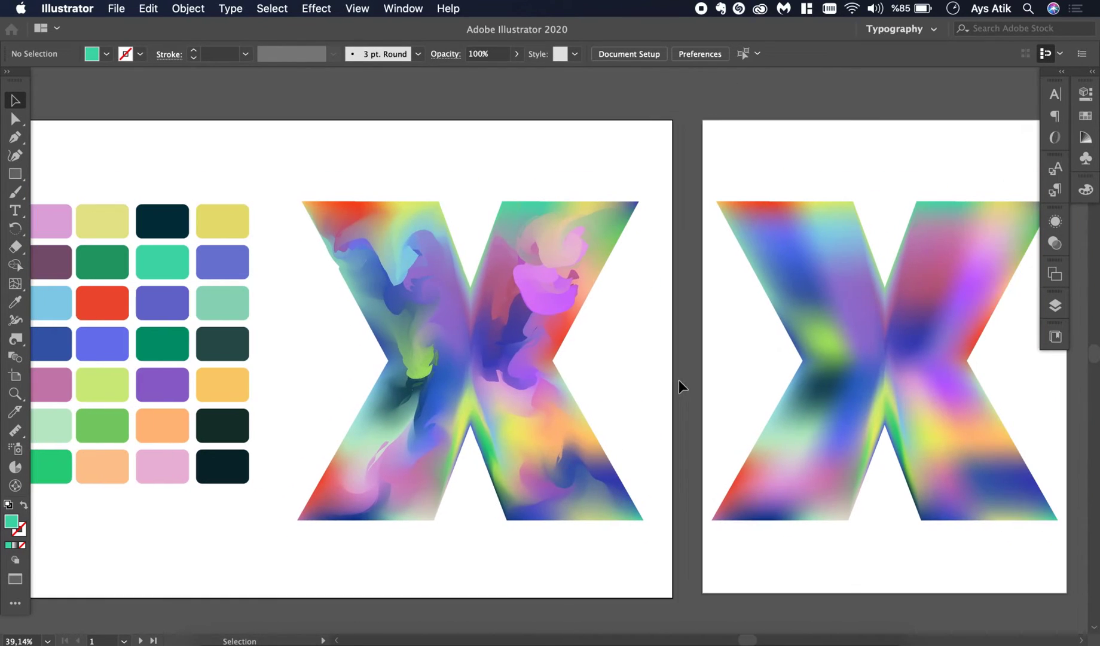
pyautogui.hscroll(10, 679, 380)
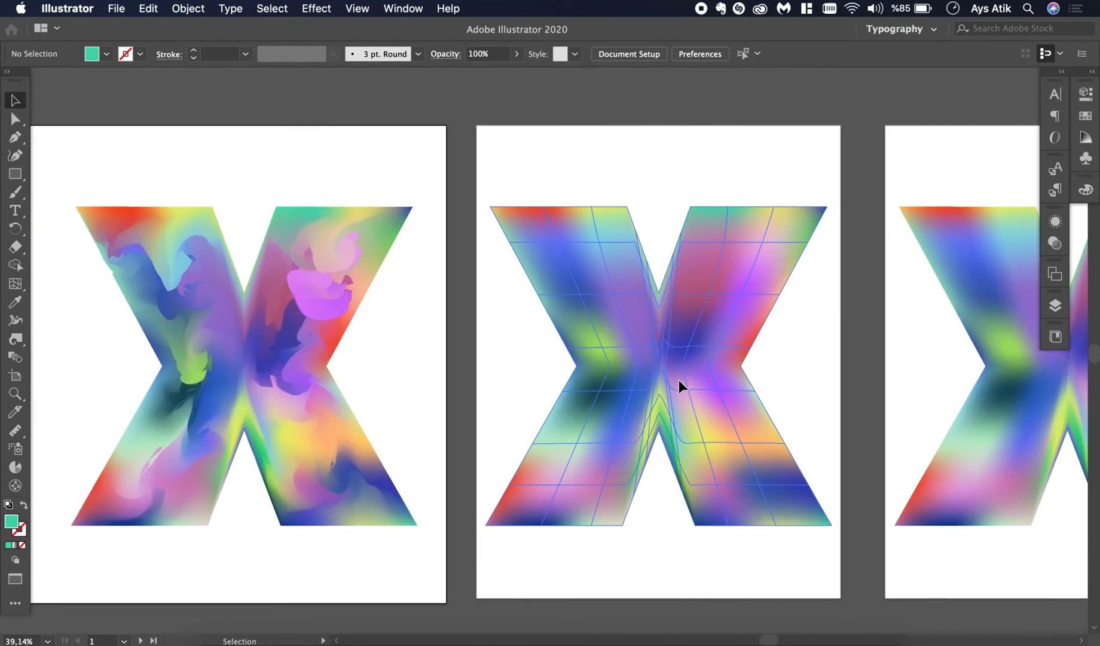
pyautogui.hscroll(4, 680, 380)
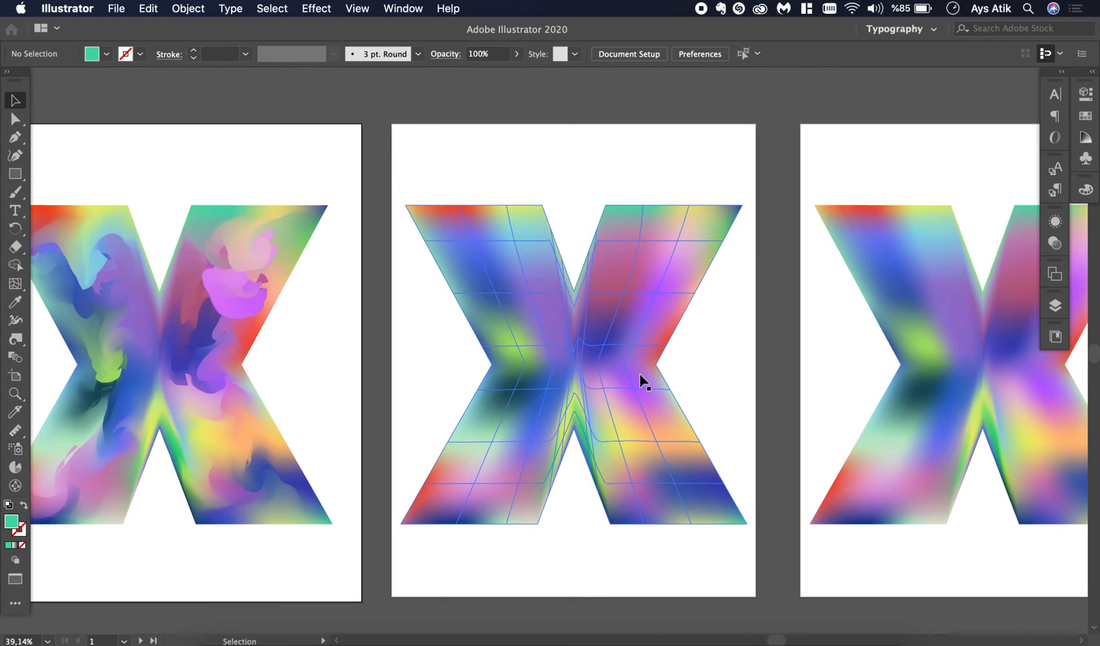
pyautogui.click(641, 376)
pyautogui.click(16, 342)
pyautogui.click(17, 344)
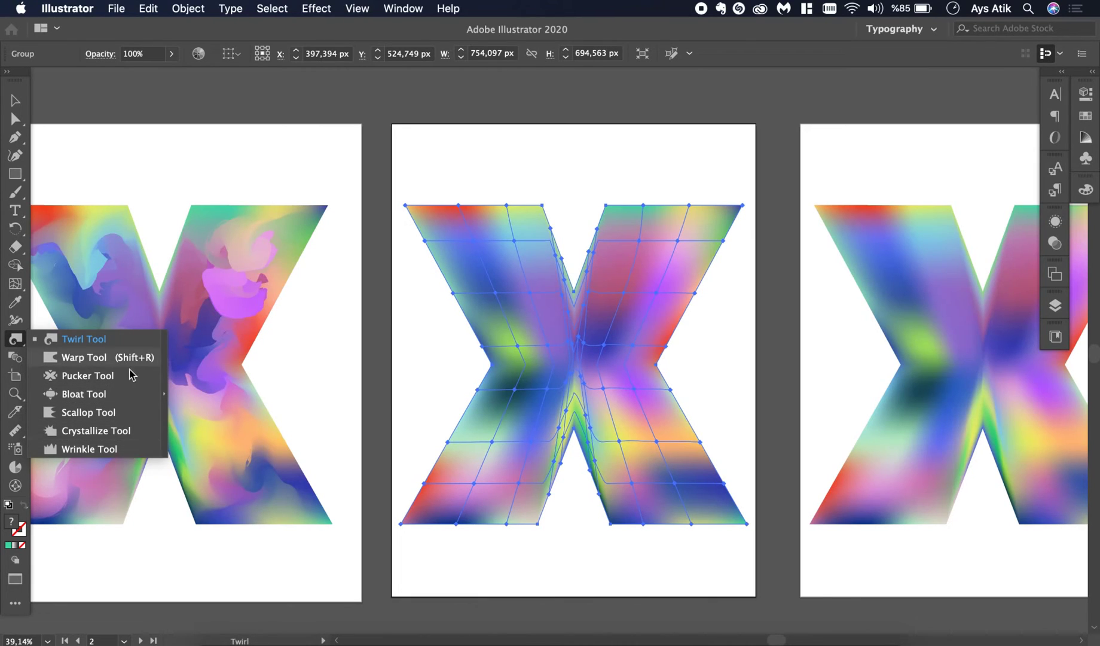
# - Crystallize the middle X's upper-left arm, left arm, centre and upper-right arm, then deselect and reselect it
pyautogui.click(117, 432)
pyautogui.click(115, 436)
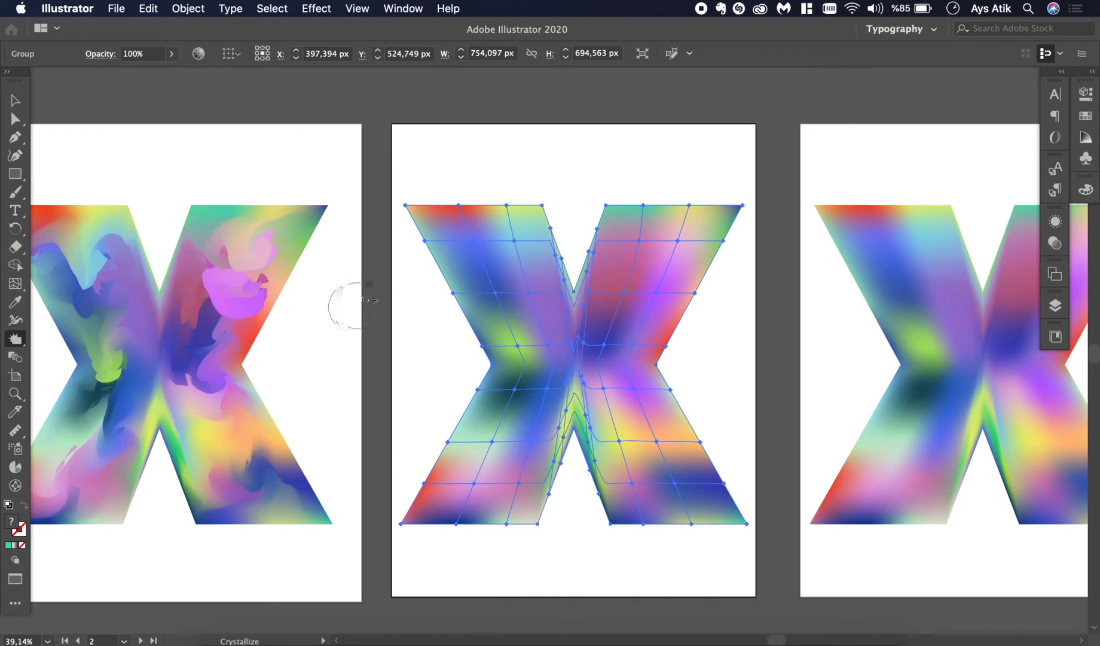
pyautogui.moveTo(502, 278)
pyautogui.mouseDown()
pyautogui.moveTo(445, 228)
pyautogui.moveTo(507, 234)
pyautogui.moveTo(532, 262)
pyautogui.moveTo(541, 290)
pyautogui.moveTo(511, 314)
pyautogui.moveTo(491, 309)
pyautogui.mouseUp()
pyautogui.moveTo(513, 353); pyautogui.dragTo(510, 376)
pyautogui.moveTo(551, 323)
pyautogui.mouseDown()
pyautogui.moveTo(584, 326)
pyautogui.moveTo(604, 291)
pyautogui.mouseUp()
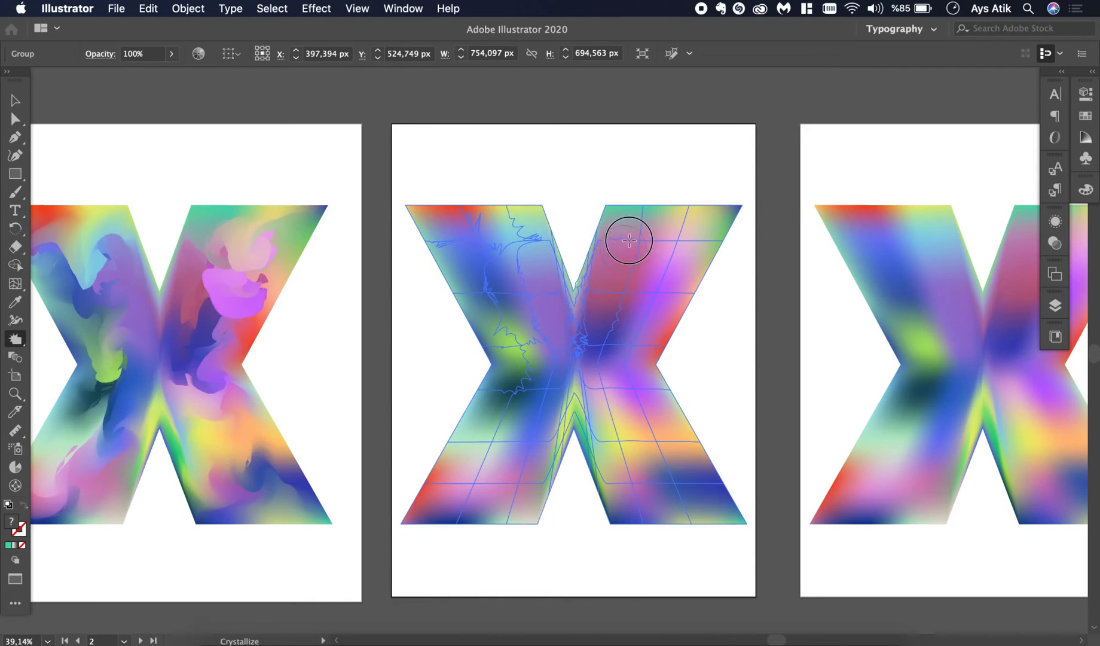
pyautogui.moveTo(669, 230); pyautogui.dragTo(696, 235)
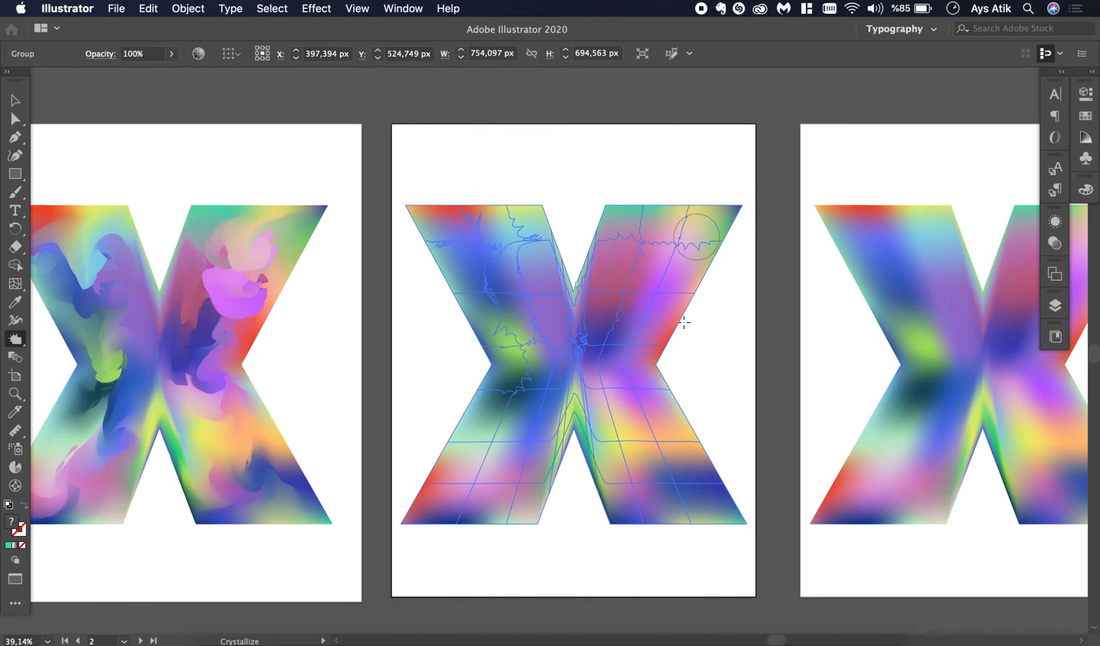
pyautogui.press('v')
pyautogui.click(742, 330)
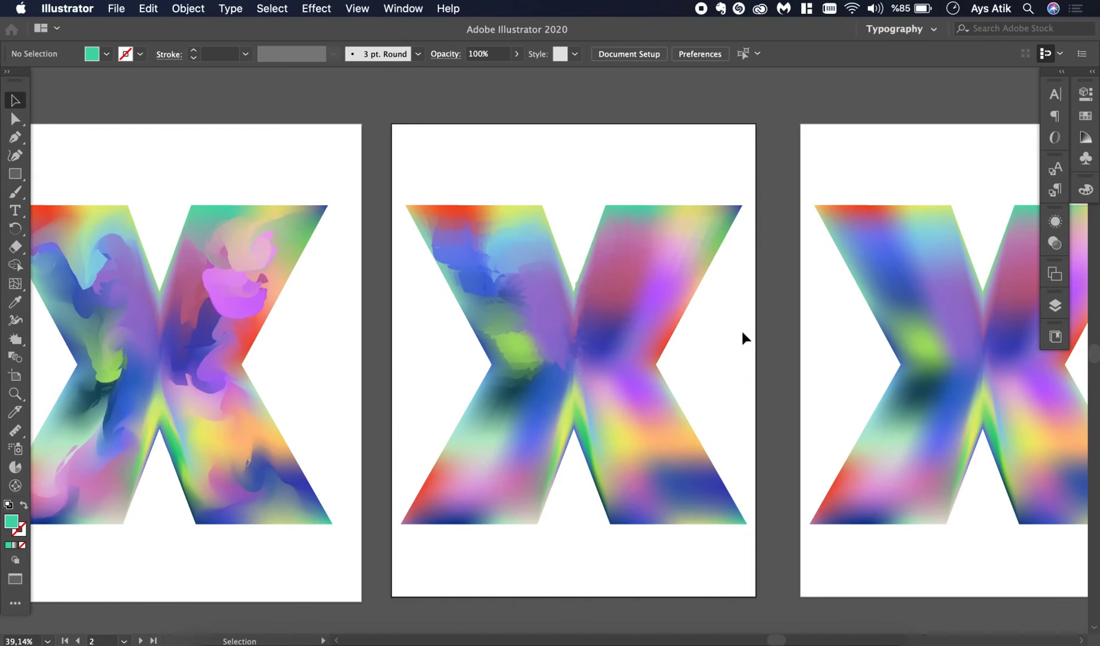
pyautogui.click(614, 384)
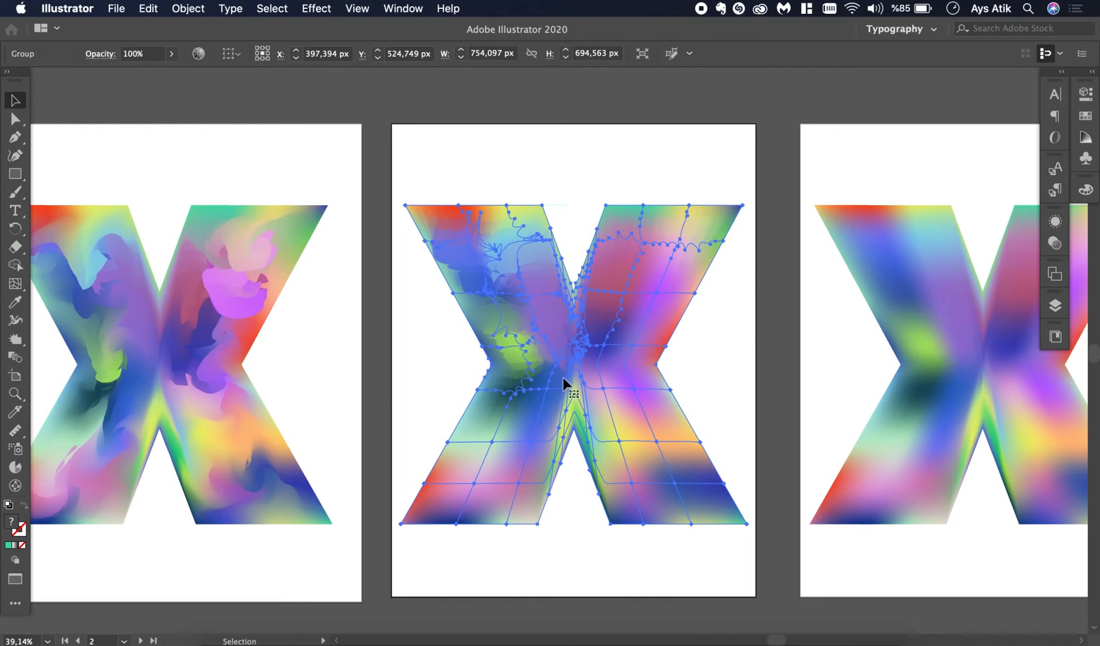
pyautogui.hscroll(-3, 315, 384)
pyautogui.click(318, 382)
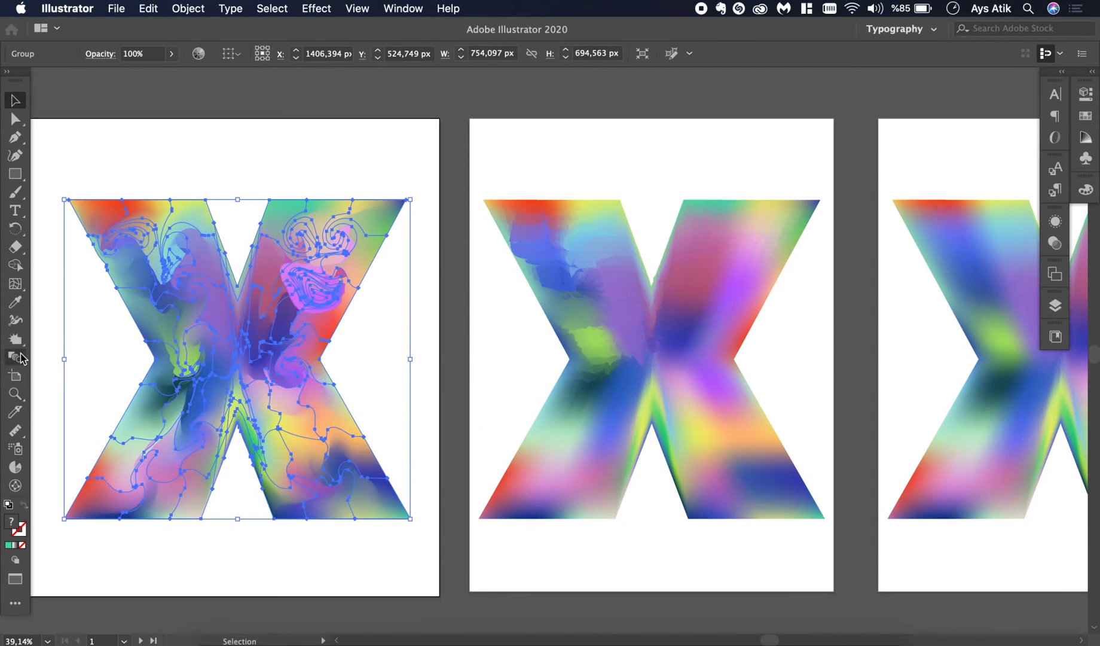
pyautogui.moveTo(18, 349); pyautogui.dragTo(71, 339)
pyautogui.moveTo(114, 228)
pyautogui.mouseDown()
pyautogui.moveTo(80, 200)
pyautogui.moveTo(216, 209)
pyautogui.moveTo(213, 249)
pyautogui.moveTo(231, 270)
pyautogui.moveTo(254, 254)
pyautogui.moveTo(268, 214)
pyautogui.moveTo(262, 231)
pyautogui.moveTo(406, 206)
pyautogui.moveTo(366, 255)
pyautogui.moveTo(334, 356)
pyautogui.moveTo(337, 392)
pyautogui.moveTo(404, 520)
pyautogui.moveTo(282, 528)
pyautogui.moveTo(247, 426)
pyautogui.moveTo(251, 440)
pyautogui.moveTo(231, 442)
pyautogui.moveTo(193, 520)
pyautogui.moveTo(68, 528)
pyautogui.moveTo(155, 362)
pyautogui.moveTo(87, 235)
pyautogui.mouseUp()
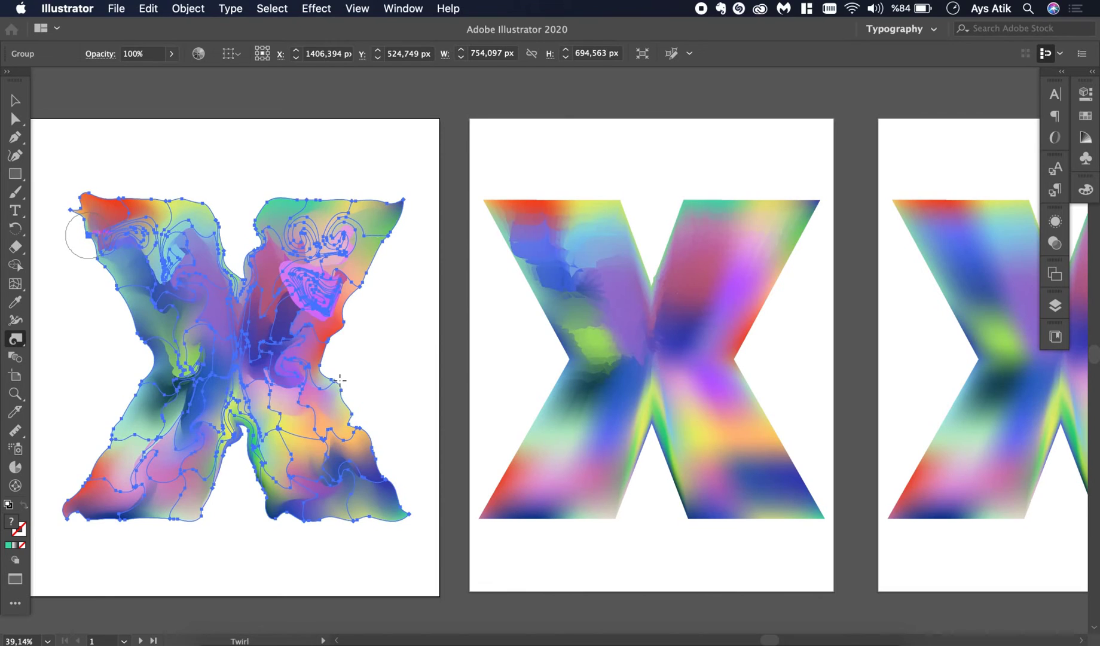
pyautogui.press('v')
pyautogui.click(423, 356)
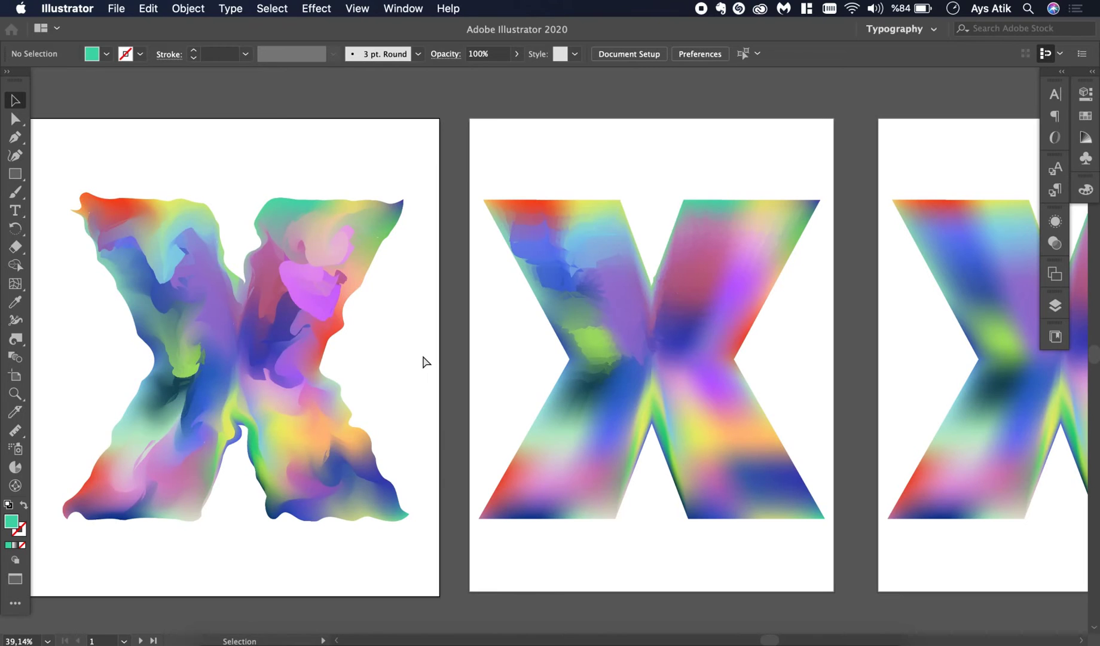
pyautogui.hotkey('ctrl', 'z')
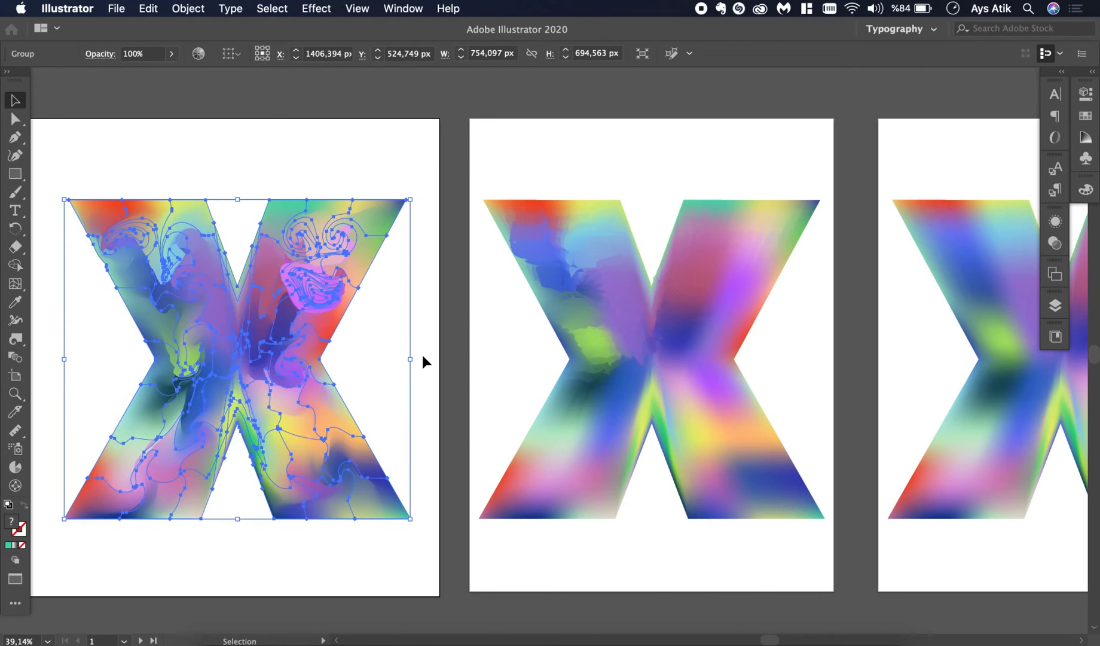
pyautogui.click(423, 356)
pyautogui.click(678, 340)
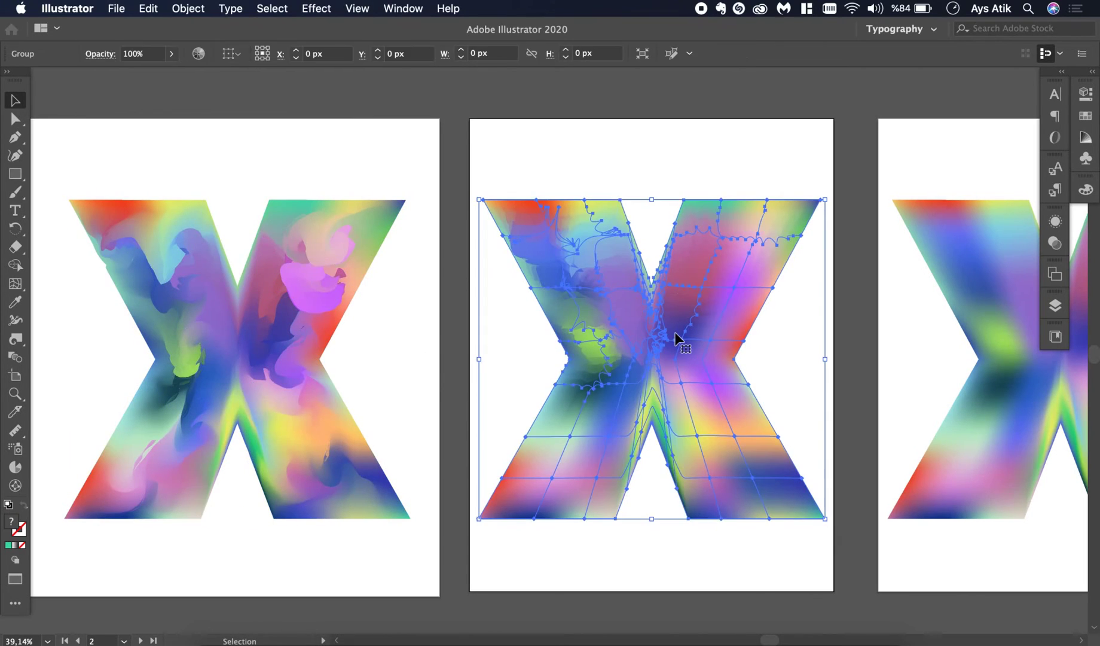
# - Wrinkle part of the middle X's upper-right mesh with the Wrinkle Tool
pyautogui.hscroll(2, 676, 336)
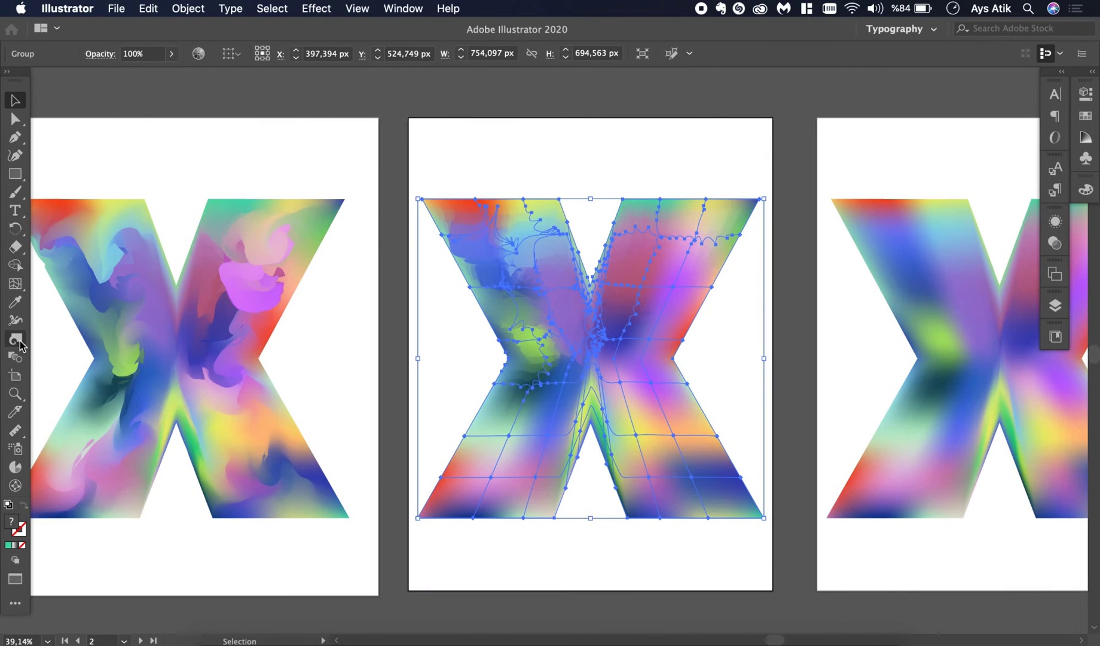
pyautogui.moveTo(20, 342); pyautogui.dragTo(102, 447)
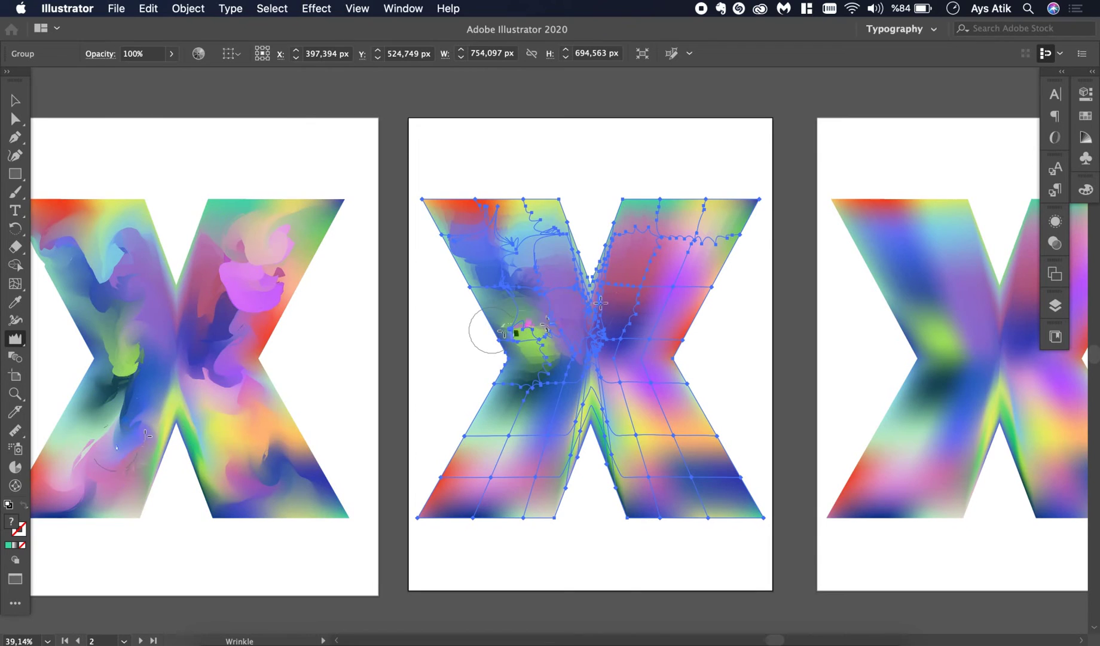
pyautogui.moveTo(668, 248)
pyautogui.mouseDown()
pyautogui.moveTo(691, 245)
pyautogui.moveTo(680, 287)
pyautogui.mouseUp()
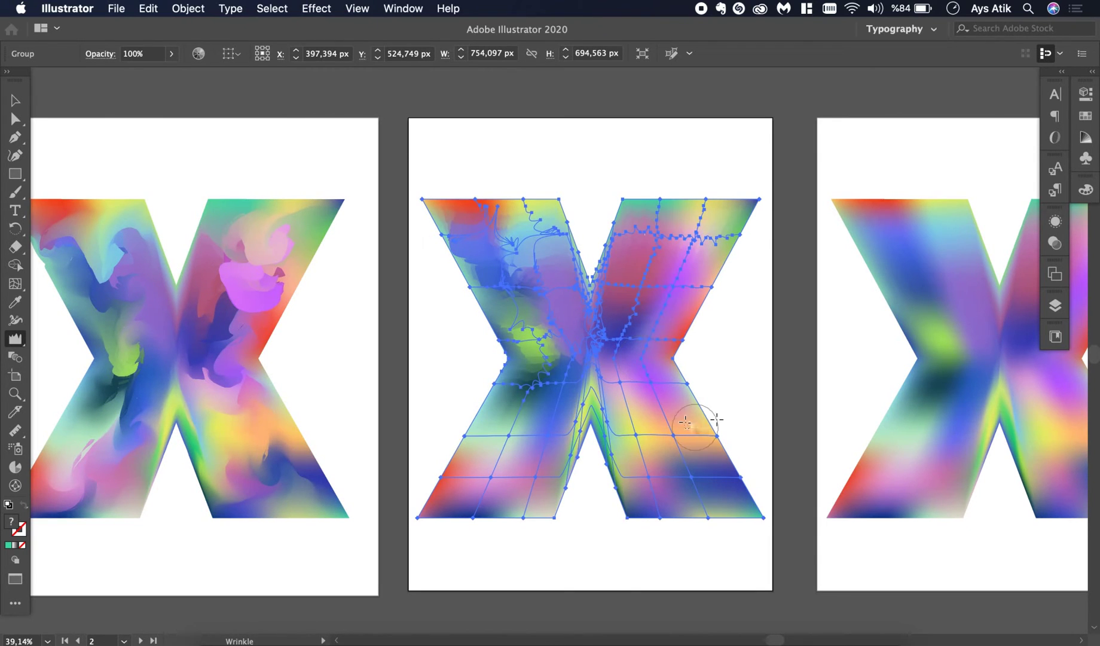
# - Crystallize the middle X along its centre, lower-right leg and upper-right arm, then deselect to check
pyautogui.click(16, 341)
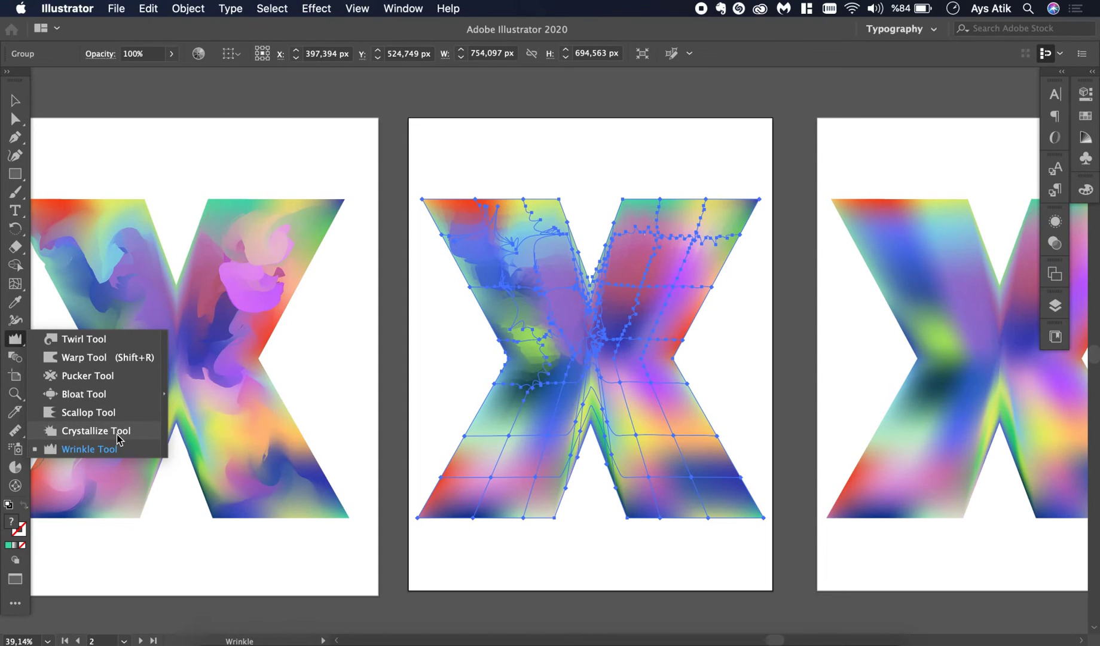
pyautogui.click(95, 431)
pyautogui.moveTo(567, 347)
pyautogui.mouseDown()
pyautogui.moveTo(540, 412)
pyautogui.moveTo(493, 457)
pyautogui.moveTo(484, 488)
pyautogui.moveTo(537, 468)
pyautogui.moveTo(568, 382)
pyautogui.moveTo(607, 375)
pyautogui.moveTo(622, 400)
pyautogui.moveTo(555, 392)
pyautogui.moveTo(578, 391)
pyautogui.mouseUp()
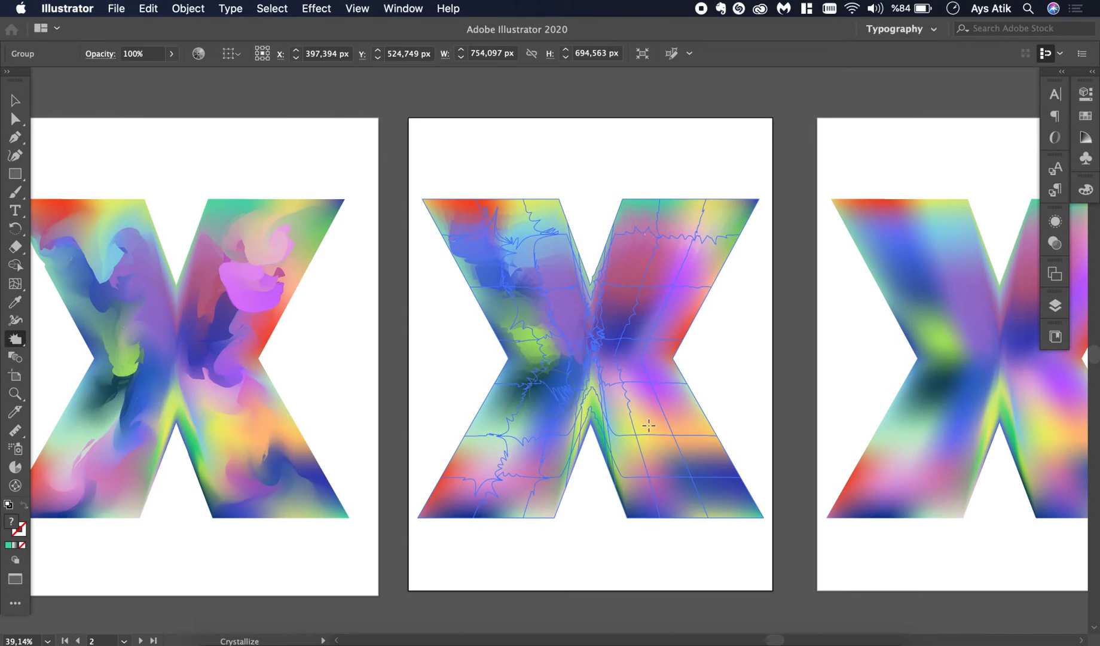
pyautogui.moveTo(658, 498)
pyautogui.mouseDown()
pyautogui.moveTo(644, 431)
pyautogui.moveTo(700, 480)
pyautogui.moveTo(670, 425)
pyautogui.mouseUp()
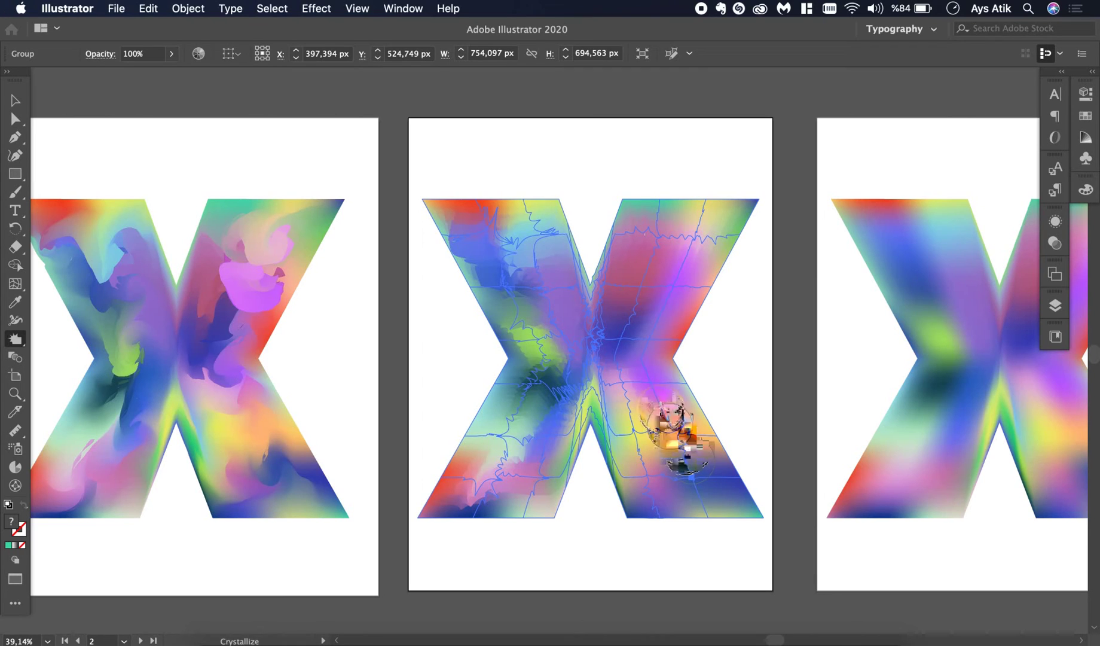
pyautogui.moveTo(652, 316)
pyautogui.mouseDown()
pyautogui.moveTo(700, 230)
pyautogui.moveTo(670, 224)
pyautogui.moveTo(640, 245)
pyautogui.mouseUp()
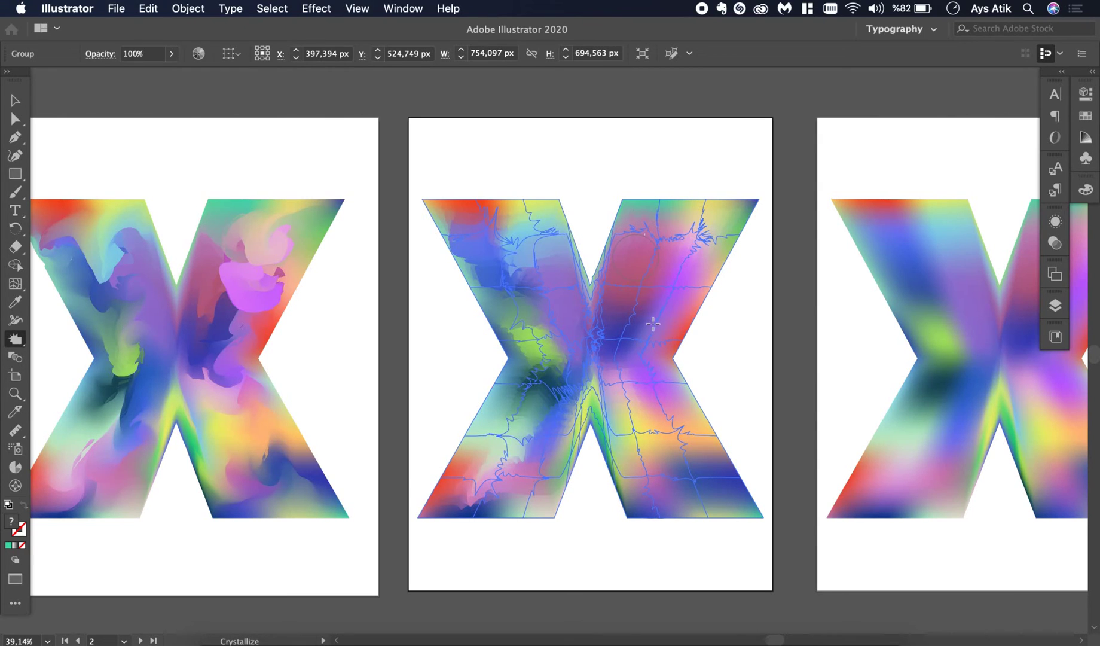
pyautogui.moveTo(637, 325); pyautogui.dragTo(636, 325)
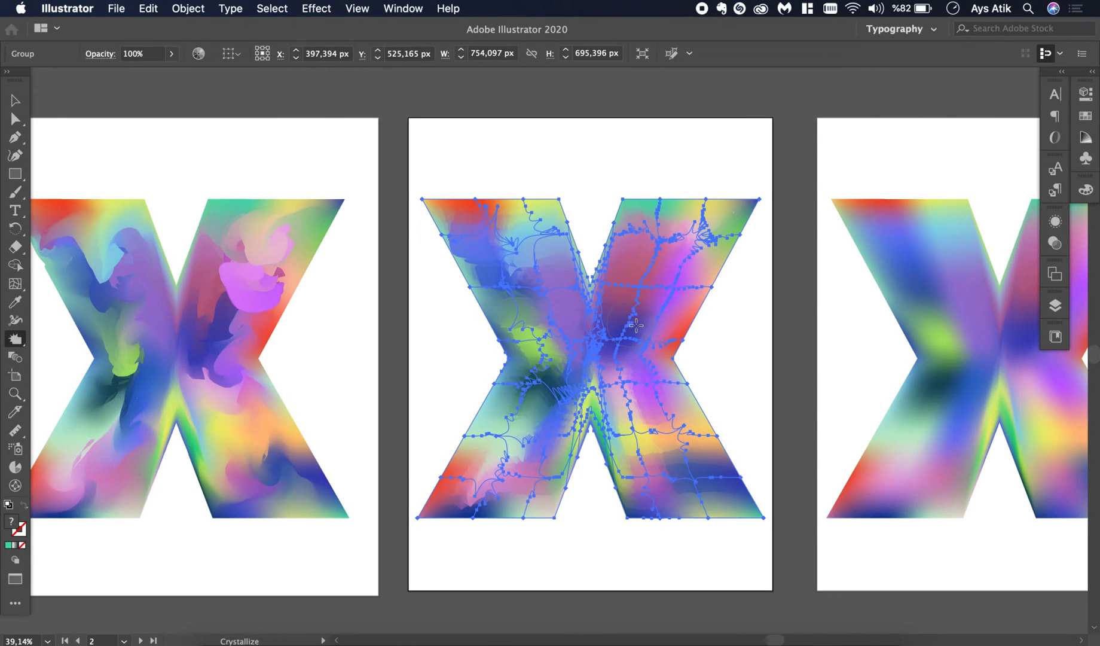
pyautogui.rightClick(636, 329)
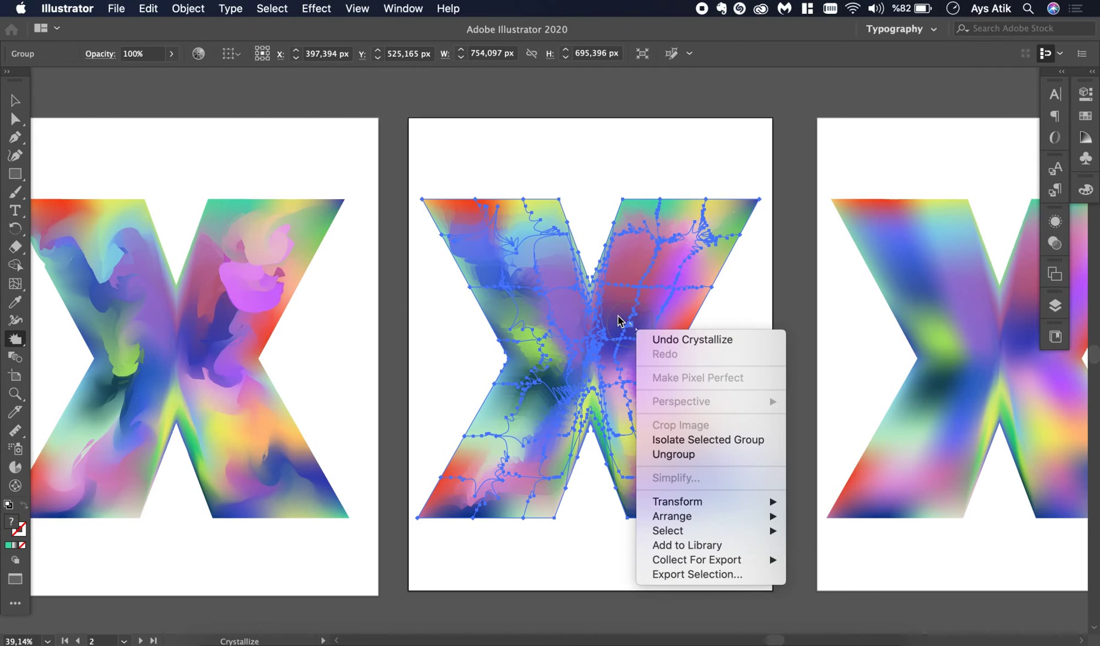
pyautogui.click(619, 317)
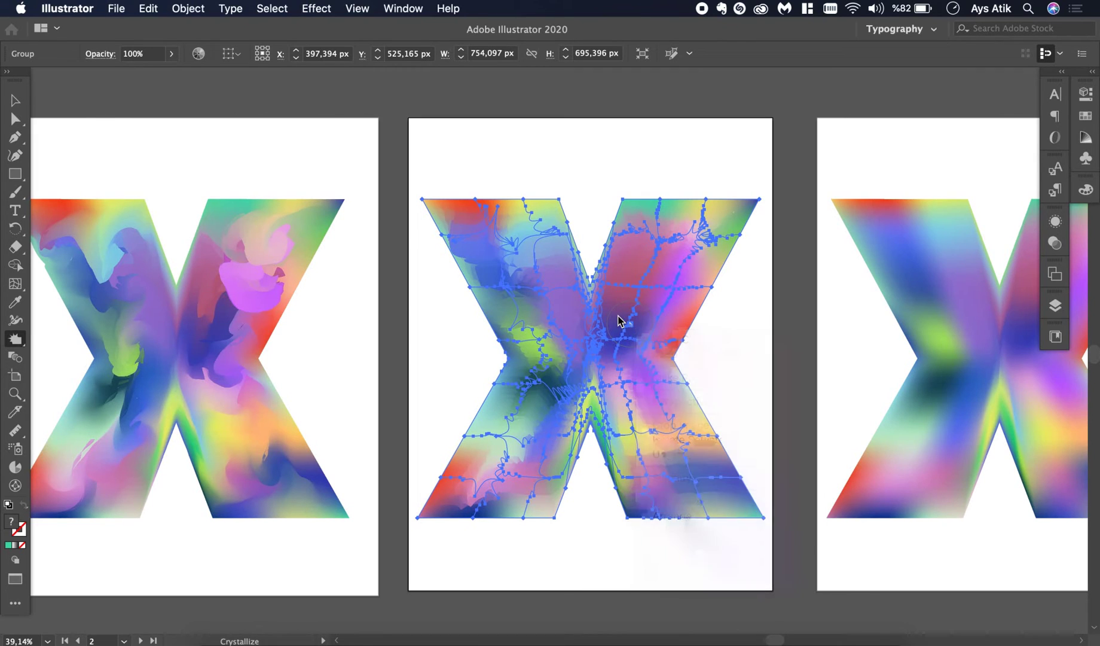
pyautogui.keyDown('super'); pyautogui.click(757, 340); pyautogui.keyUp('super')
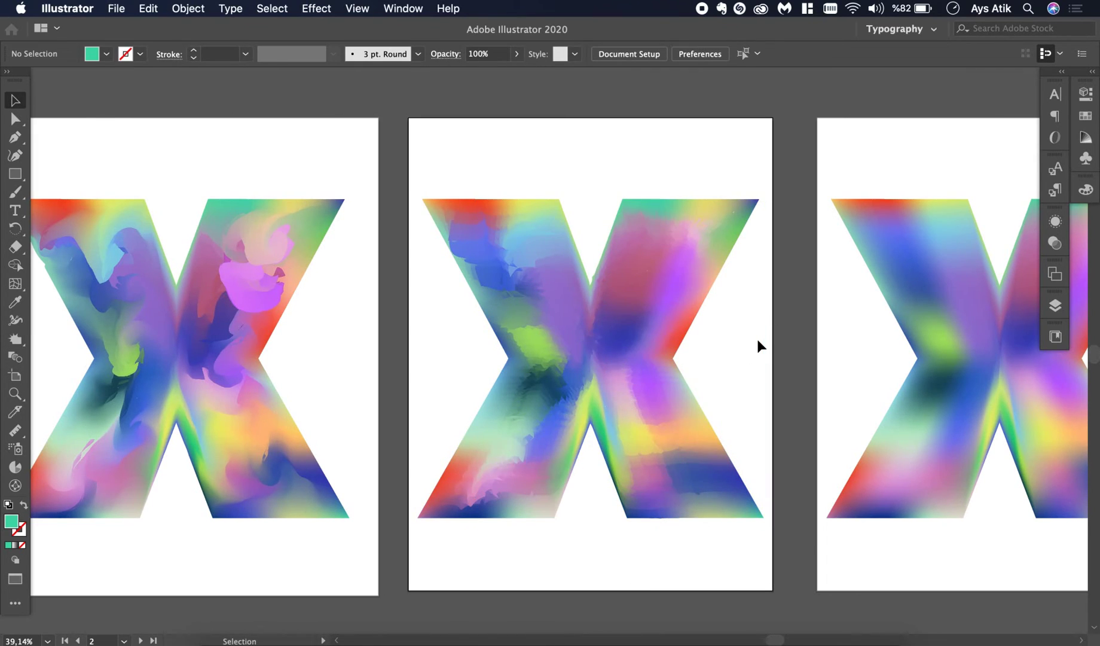
# - Reselect the middle X and crystallize one more stroke diagonally across it, then deselect
pyautogui.click(675, 410)
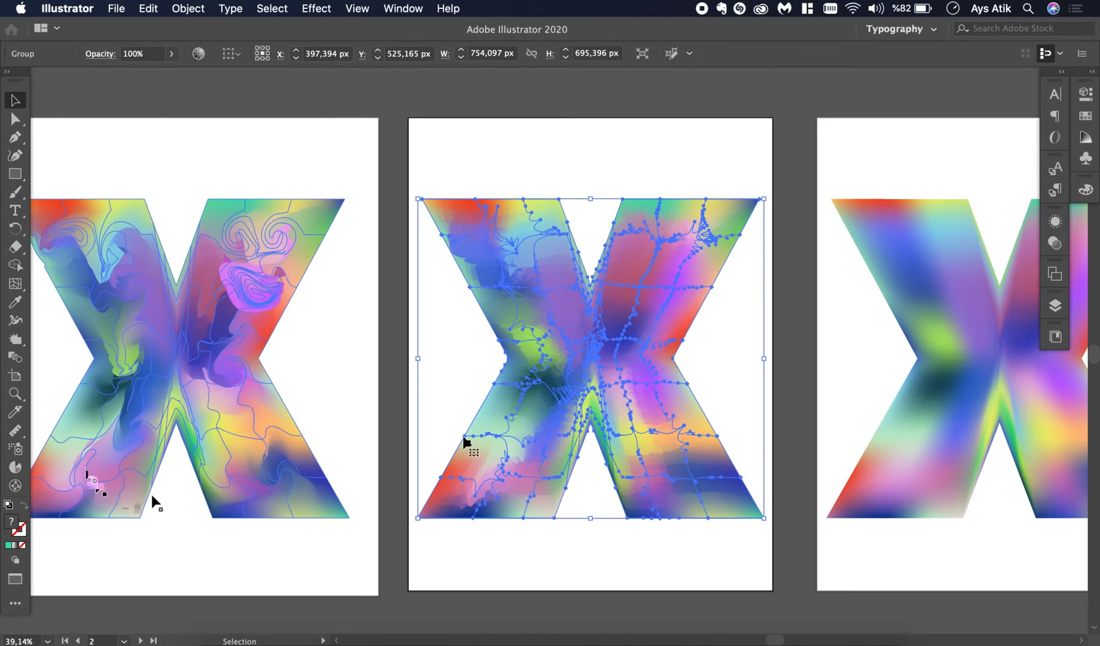
pyautogui.click(15, 339)
pyautogui.moveTo(665, 232)
pyautogui.mouseDown()
pyautogui.moveTo(635, 293)
pyautogui.moveTo(650, 391)
pyautogui.moveTo(608, 382)
pyautogui.moveTo(547, 334)
pyautogui.mouseUp()
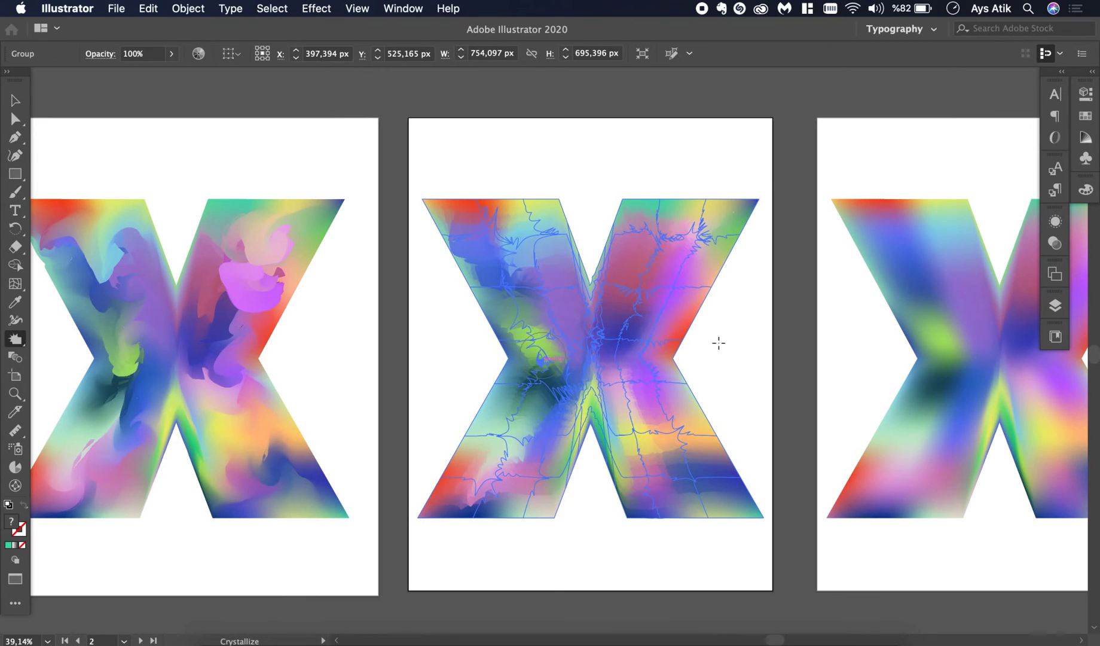
pyautogui.press('v')
pyautogui.click(737, 343)
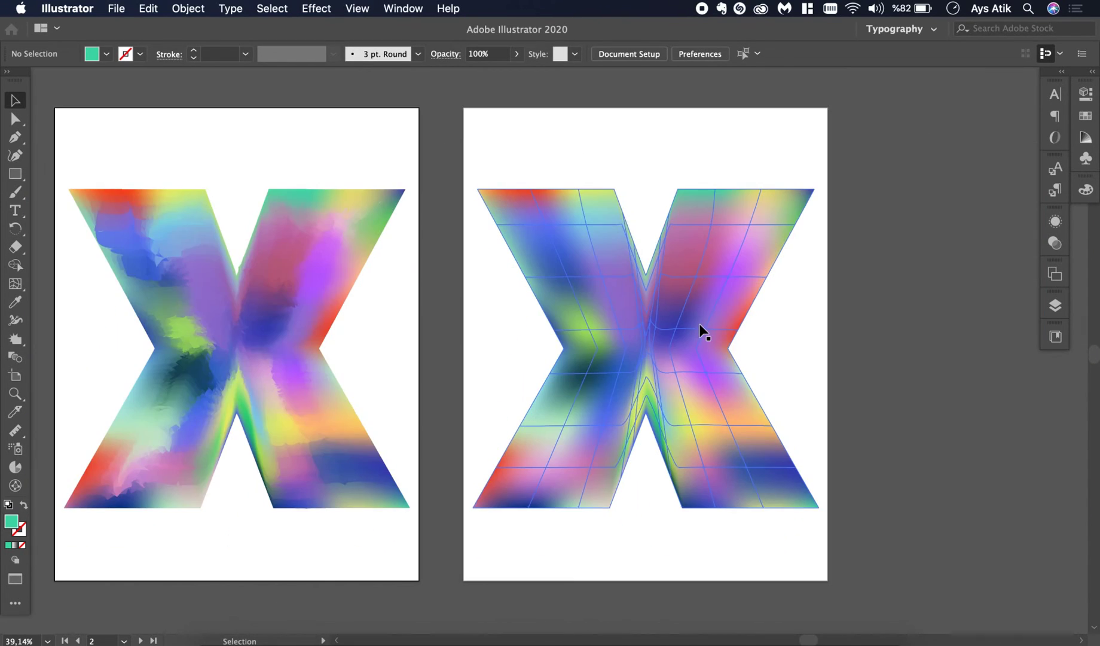
# - Select the right X and pucker a vertical stroke through its mesh with the Pucker Tool
pyautogui.click(699, 324)
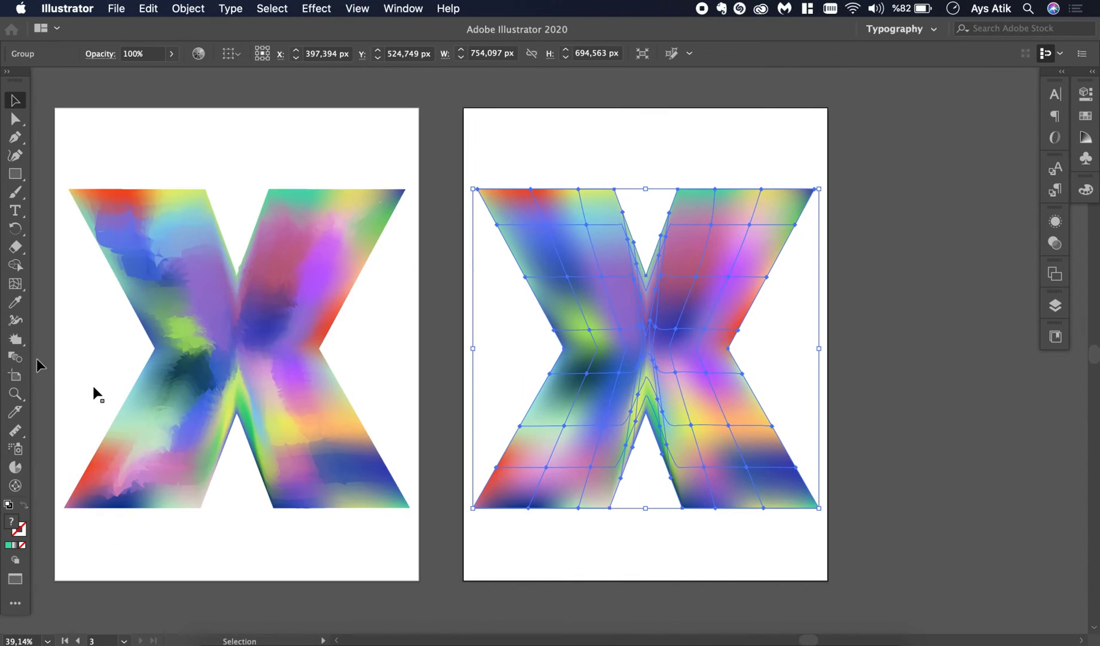
pyautogui.click(20, 345)
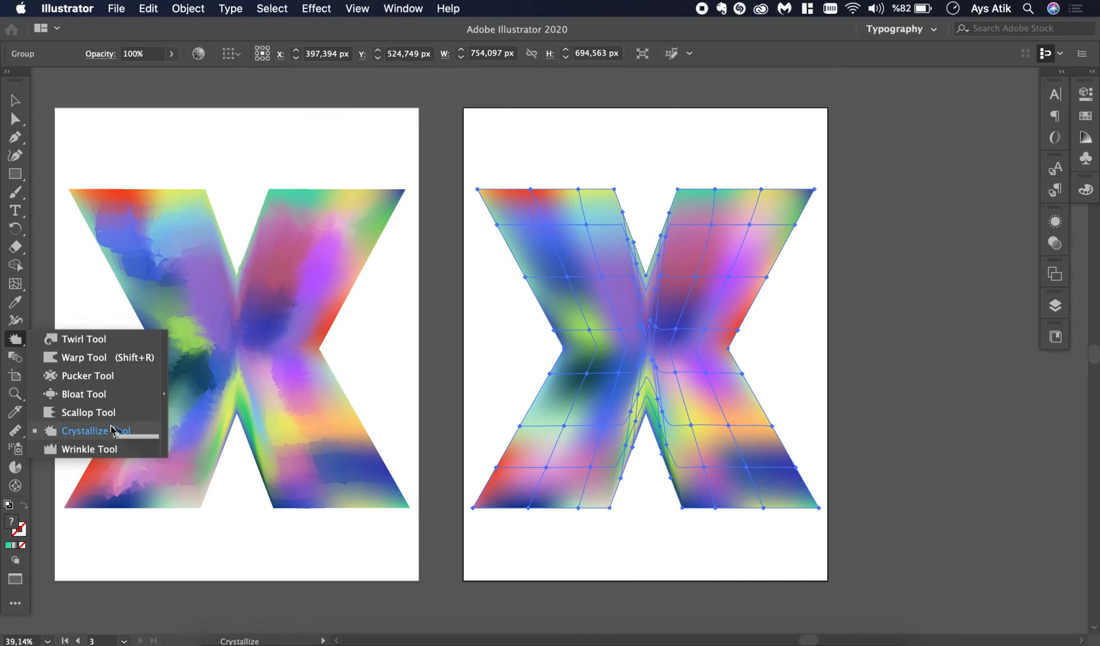
pyautogui.click(119, 379)
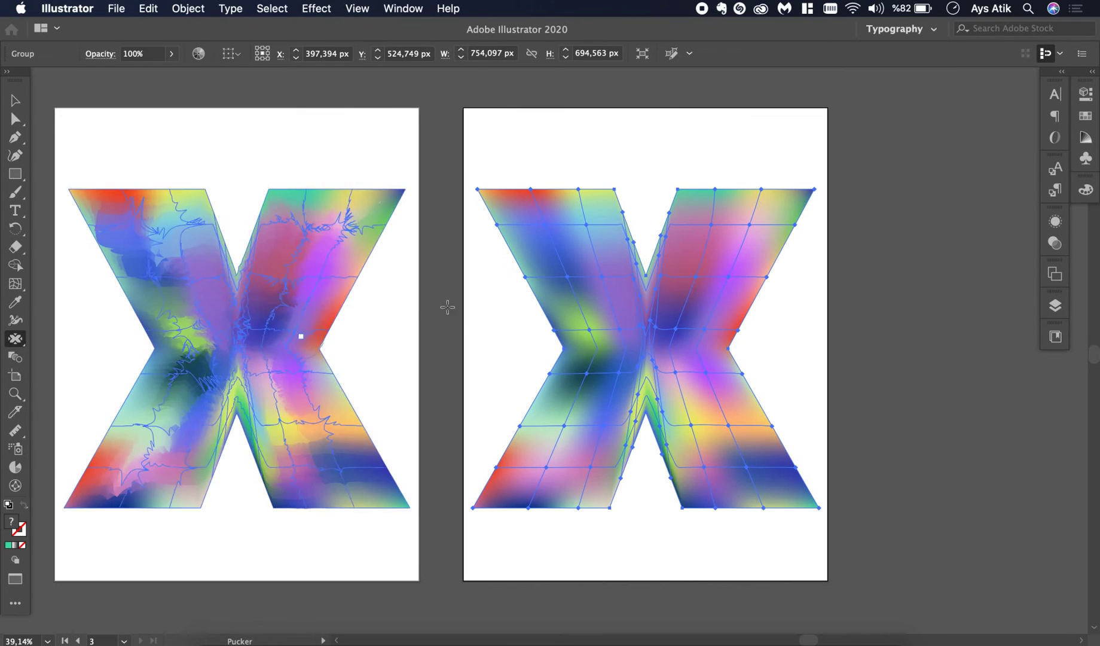
pyautogui.moveTo(558, 247)
pyautogui.mouseDown()
pyautogui.moveTo(574, 259)
pyautogui.moveTo(581, 229)
pyautogui.moveTo(554, 218)
pyautogui.moveTo(540, 238)
pyautogui.moveTo(587, 307)
pyautogui.moveTo(601, 371)
pyautogui.moveTo(572, 392)
pyautogui.moveTo(564, 425)
pyautogui.mouseUp()
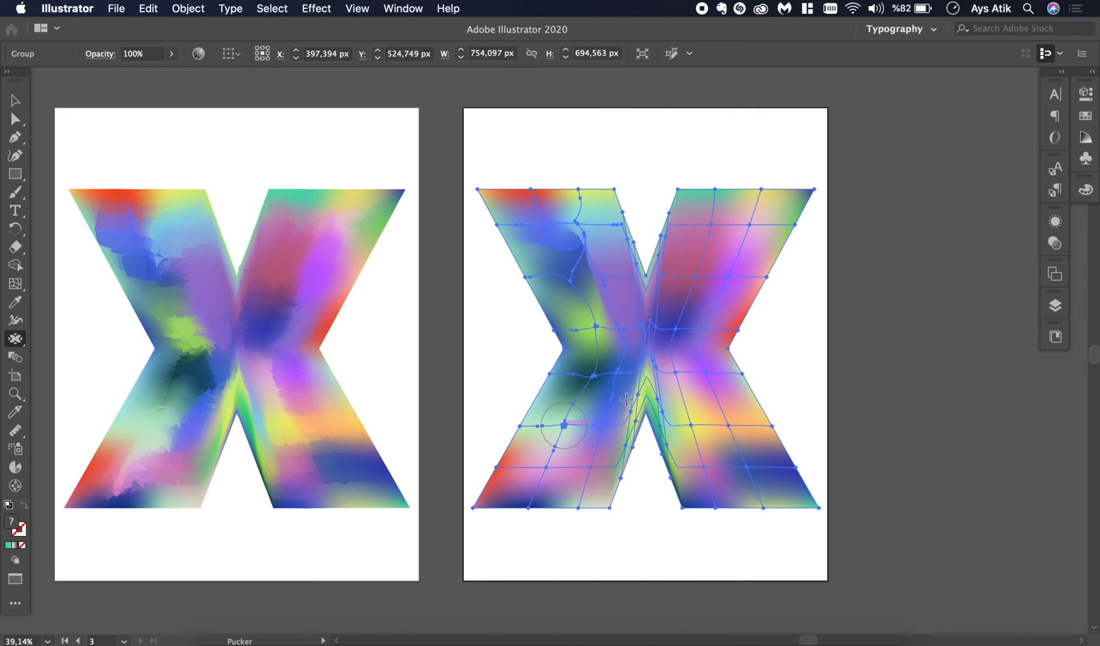
pyautogui.press('v')
pyautogui.click(640, 157)
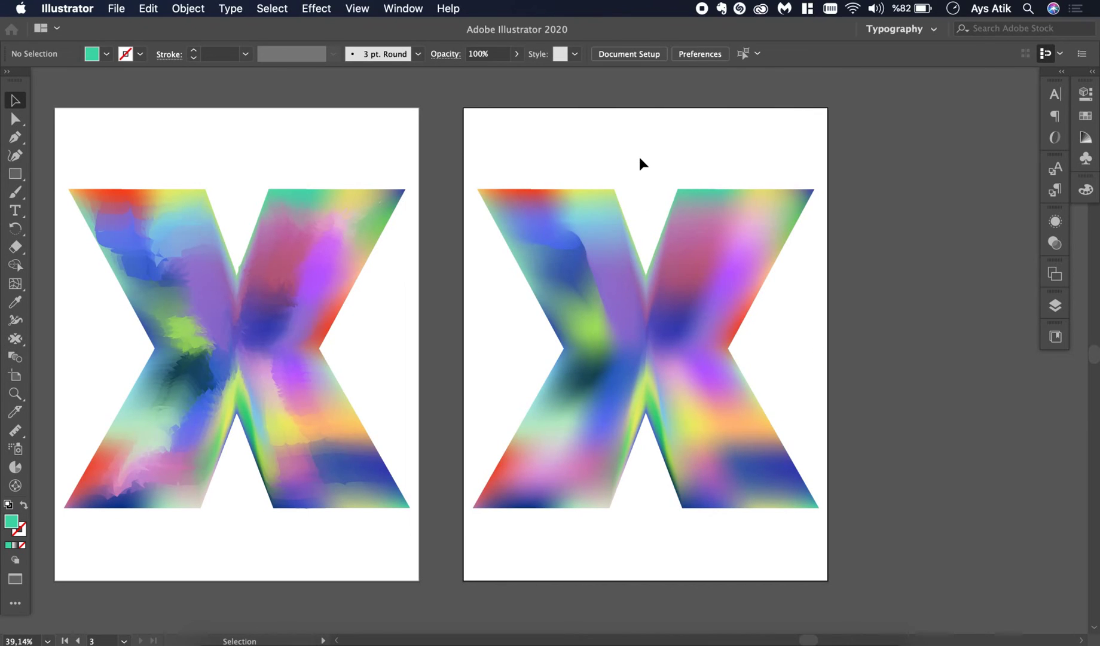
# - Pucker the right X's upper-left arm and pull its right arm inward toward the centre
pyautogui.click(616, 245)
pyautogui.hscroll(2, 616, 245)
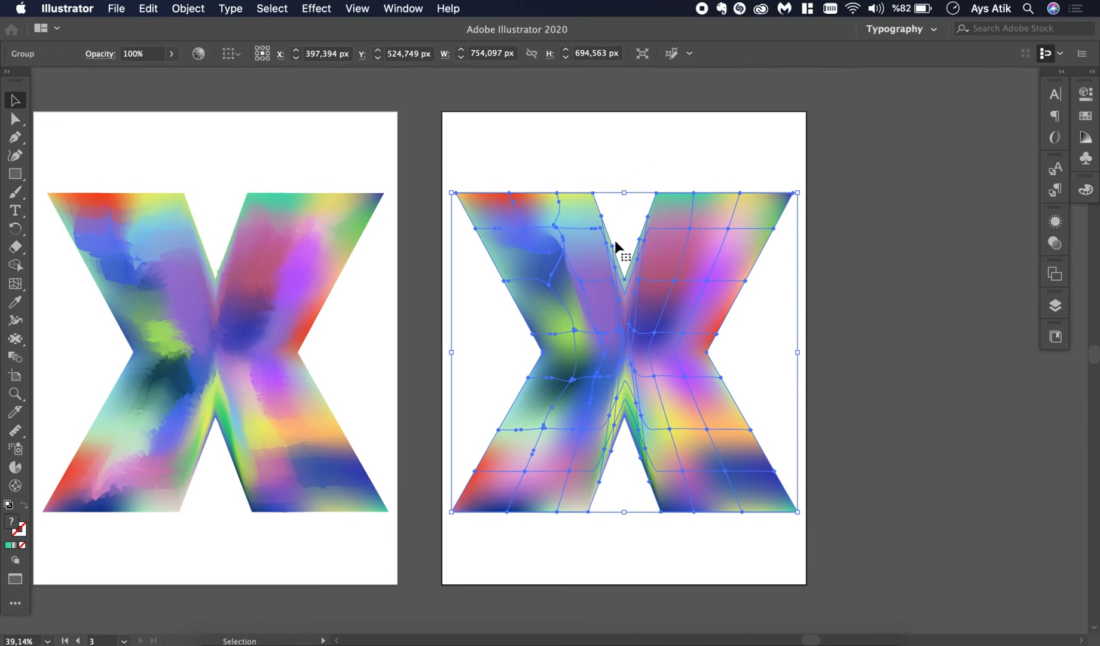
pyautogui.click(15, 339)
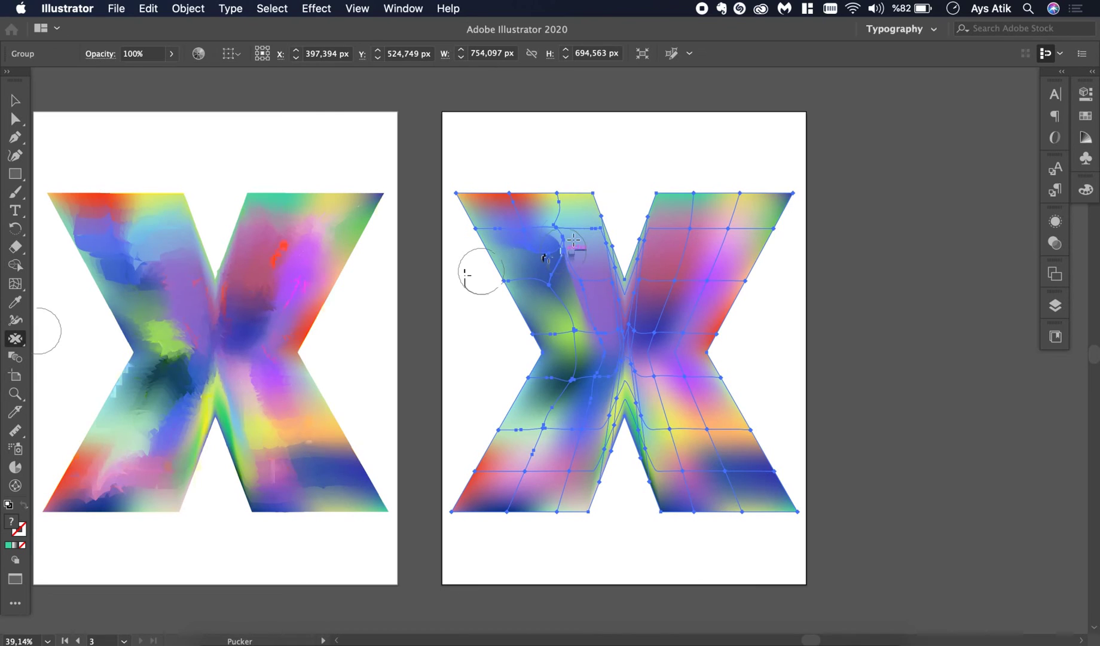
pyautogui.moveTo(573, 237)
pyautogui.mouseDown()
pyautogui.moveTo(599, 312)
pyautogui.moveTo(550, 272)
pyautogui.moveTo(552, 248)
pyautogui.moveTo(563, 247)
pyautogui.moveTo(587, 299)
pyautogui.moveTo(618, 320)
pyautogui.moveTo(651, 312)
pyautogui.moveTo(668, 293)
pyautogui.moveTo(675, 243)
pyautogui.mouseUp()
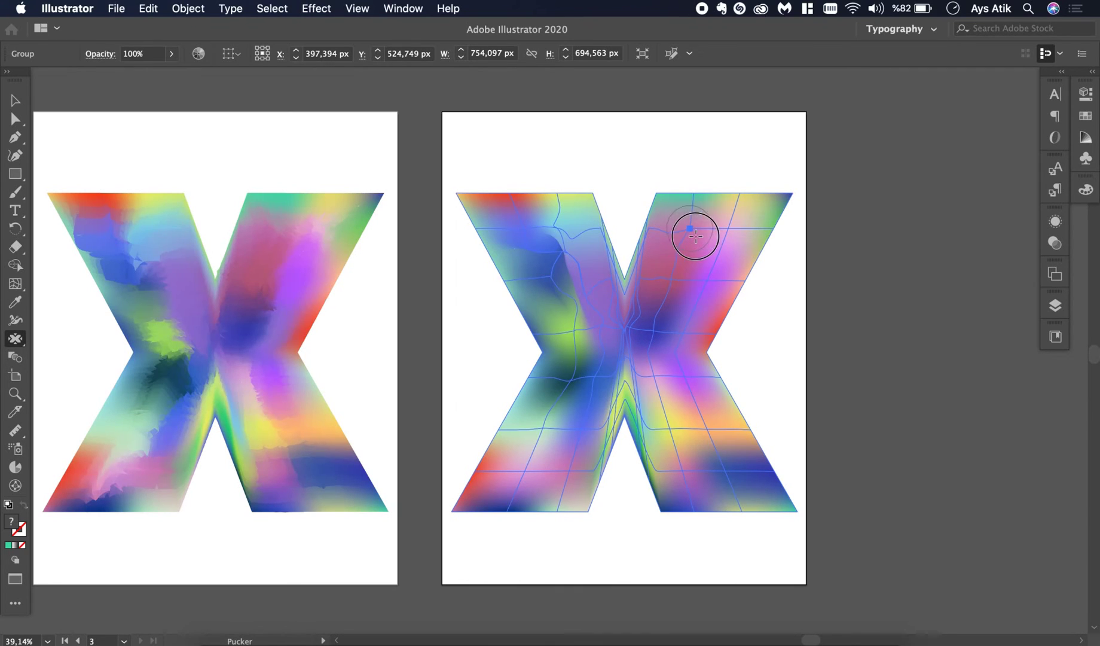
pyautogui.moveTo(703, 244); pyautogui.dragTo(703, 285)
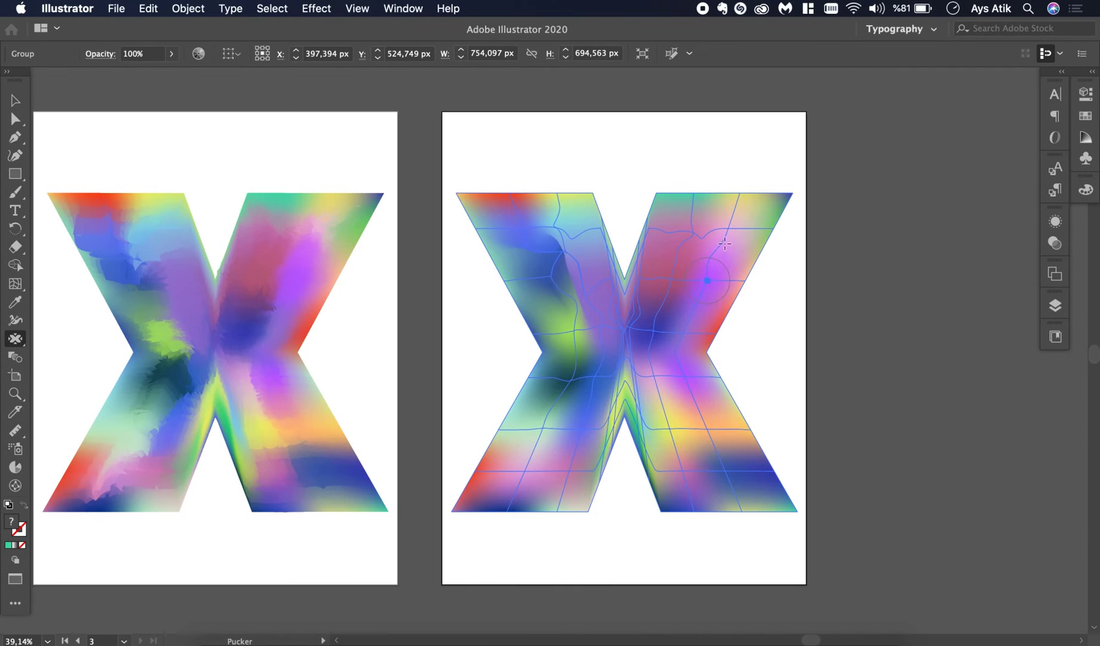
pyautogui.moveTo(737, 230); pyautogui.dragTo(668, 300)
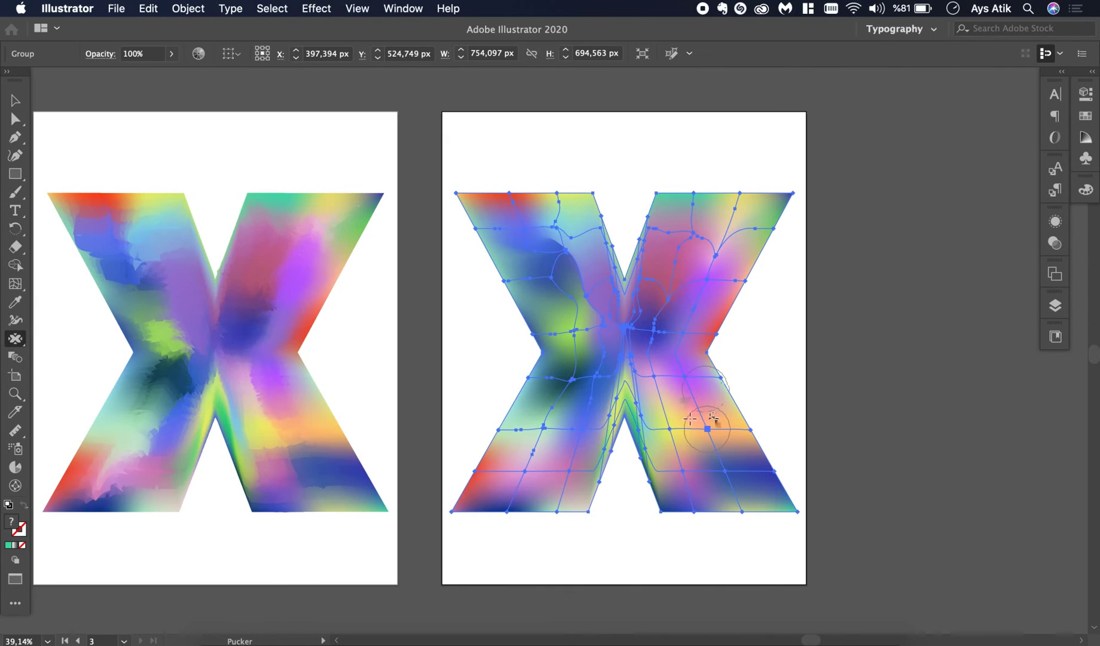
pyautogui.moveTo(705, 421); pyautogui.dragTo(680, 313)
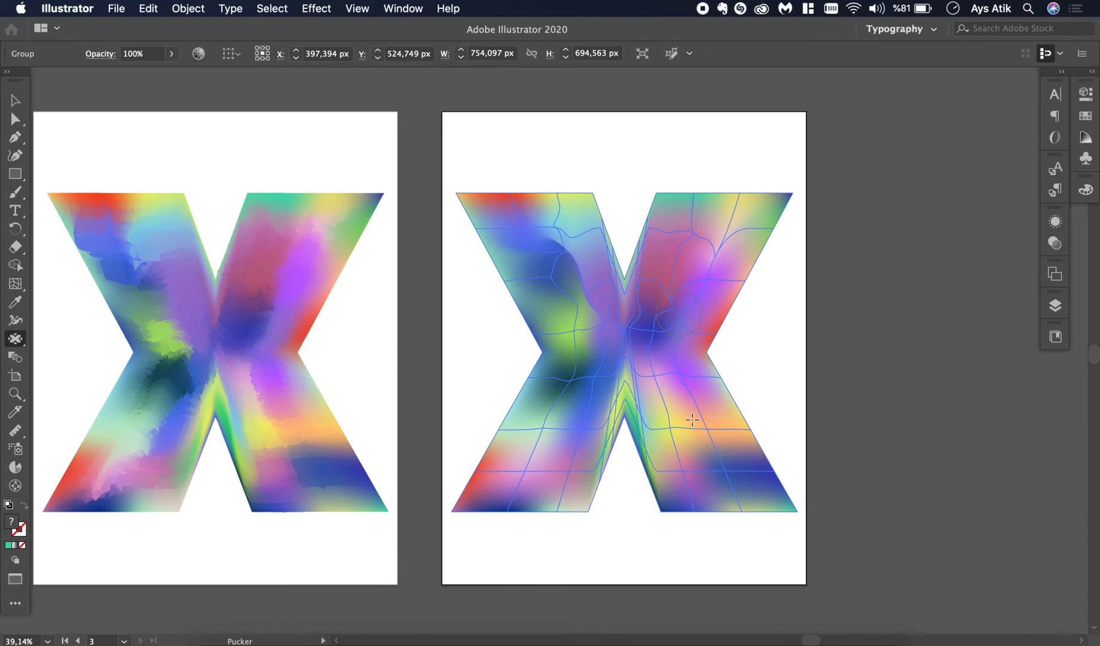
pyautogui.moveTo(697, 401); pyautogui.dragTo(650, 341)
pyautogui.moveTo(712, 441)
pyautogui.mouseDown()
pyautogui.moveTo(676, 389)
pyautogui.moveTo(660, 389)
pyautogui.moveTo(665, 420)
pyautogui.moveTo(709, 450)
pyautogui.moveTo(710, 478)
pyautogui.moveTo(676, 467)
pyautogui.moveTo(700, 437)
pyautogui.moveTo(673, 372)
pyautogui.mouseUp()
# - Pucker the lower-left and upper-left arm mesh, then deselect the X
pyautogui.moveTo(561, 480)
pyautogui.mouseDown()
pyautogui.moveTo(563, 430)
pyautogui.moveTo(537, 436)
pyautogui.moveTo(523, 425)
pyautogui.moveTo(542, 476)
pyautogui.mouseUp()
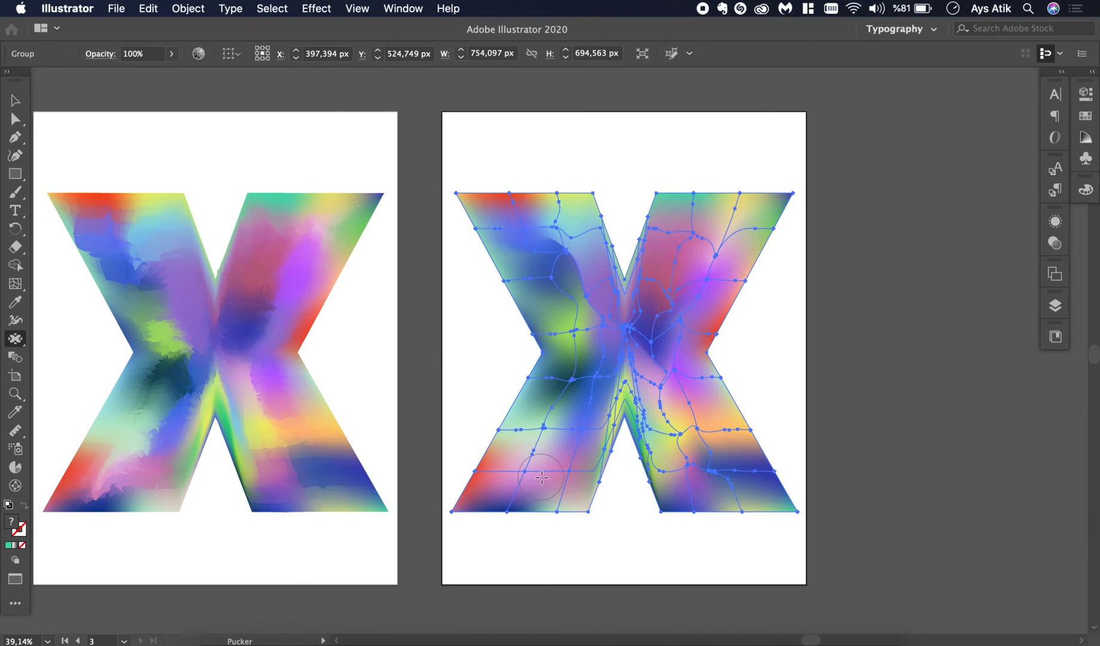
pyautogui.moveTo(526, 473)
pyautogui.mouseDown()
pyautogui.moveTo(552, 458)
pyautogui.moveTo(558, 414)
pyautogui.moveTo(575, 410)
pyautogui.moveTo(585, 377)
pyautogui.moveTo(586, 340)
pyautogui.moveTo(561, 293)
pyautogui.mouseUp()
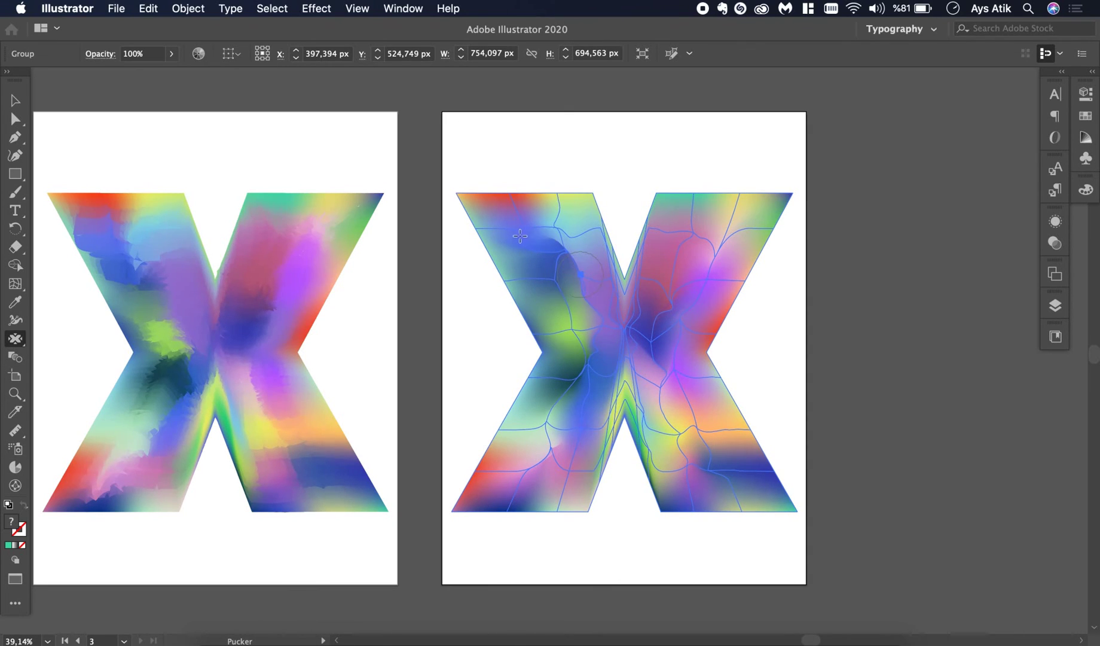
pyautogui.moveTo(542, 244)
pyautogui.mouseDown()
pyautogui.moveTo(561, 250)
pyautogui.moveTo(572, 289)
pyautogui.mouseUp()
pyautogui.press('v')
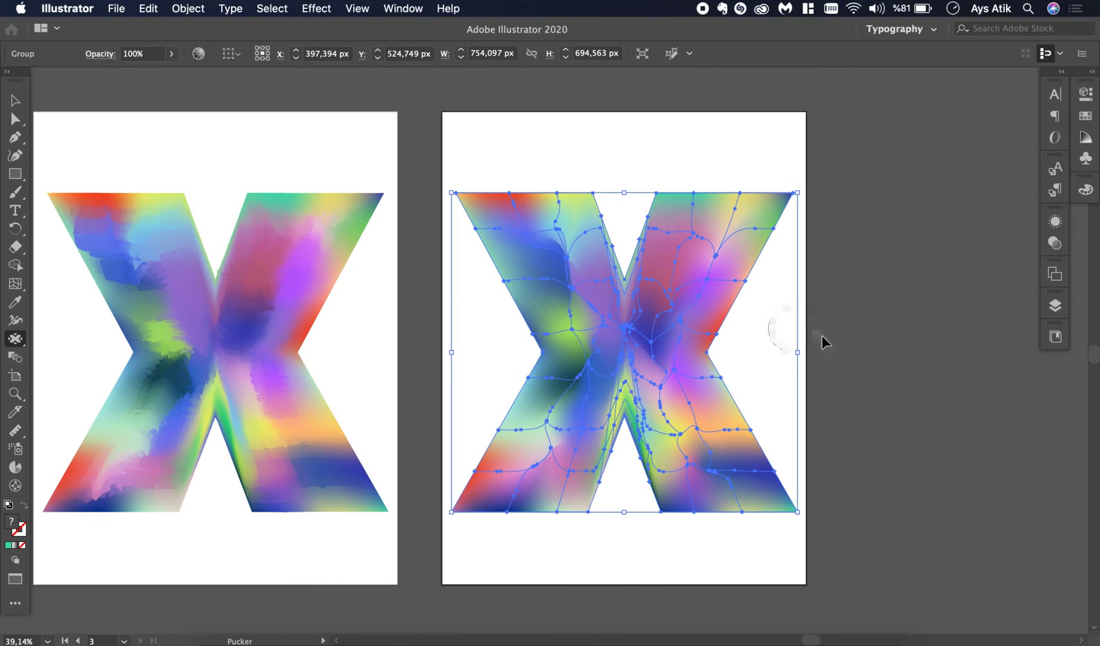
pyautogui.click(825, 336)
# - Marquee-select the colour swatch grid on the first artboard and delete it
pyautogui.scroll(-2, 825, 336)
pyautogui.scroll(2, 824, 336)
pyautogui.scroll(-3, 824, 336)
pyautogui.hscroll(-3, 823, 333)
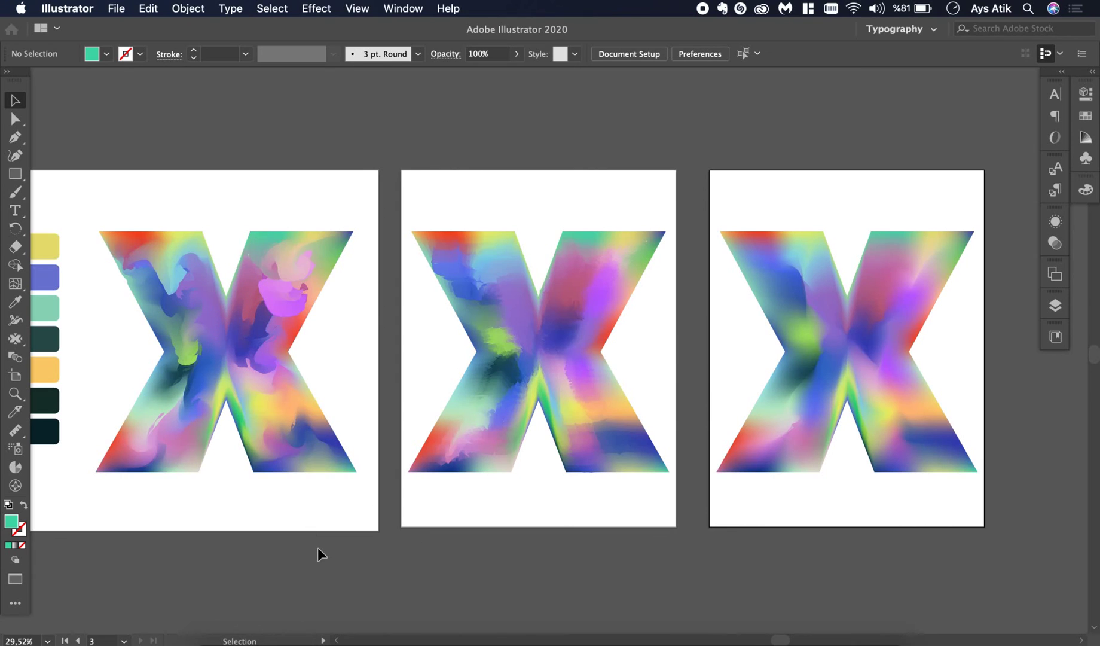
pyautogui.scroll(-2, 331, 566)
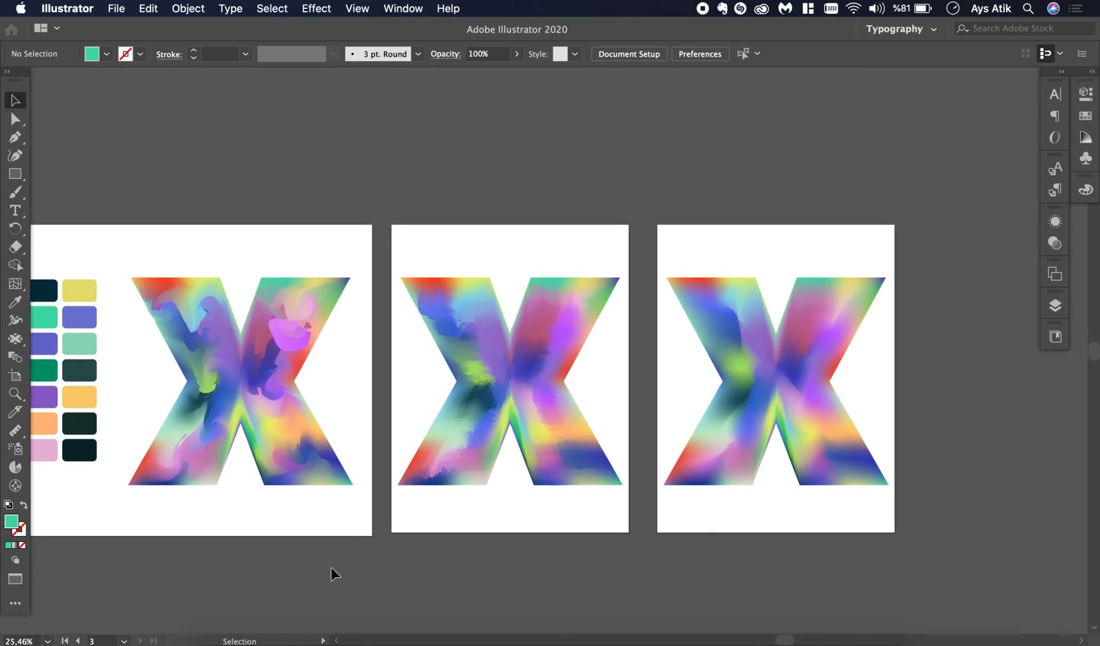
pyautogui.hscroll(-5, 331, 566)
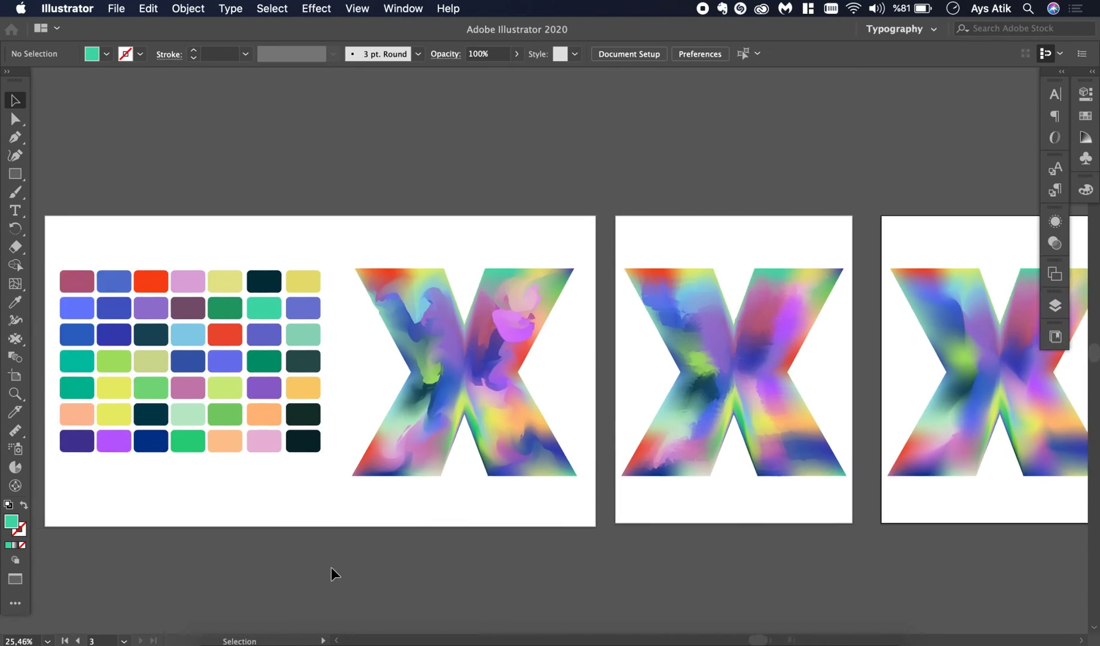
pyautogui.hscroll(-3, 386, 247)
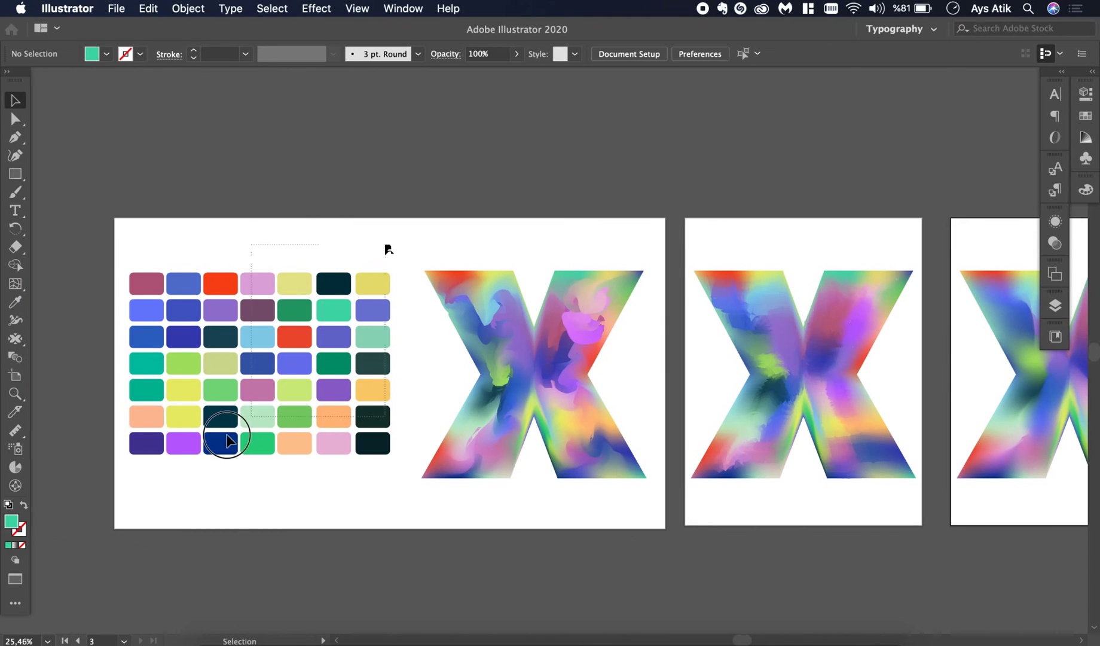
pyautogui.moveTo(385, 244); pyautogui.dragTo(234, 475)
pyautogui.moveTo(145, 468); pyautogui.dragTo(145, 468)
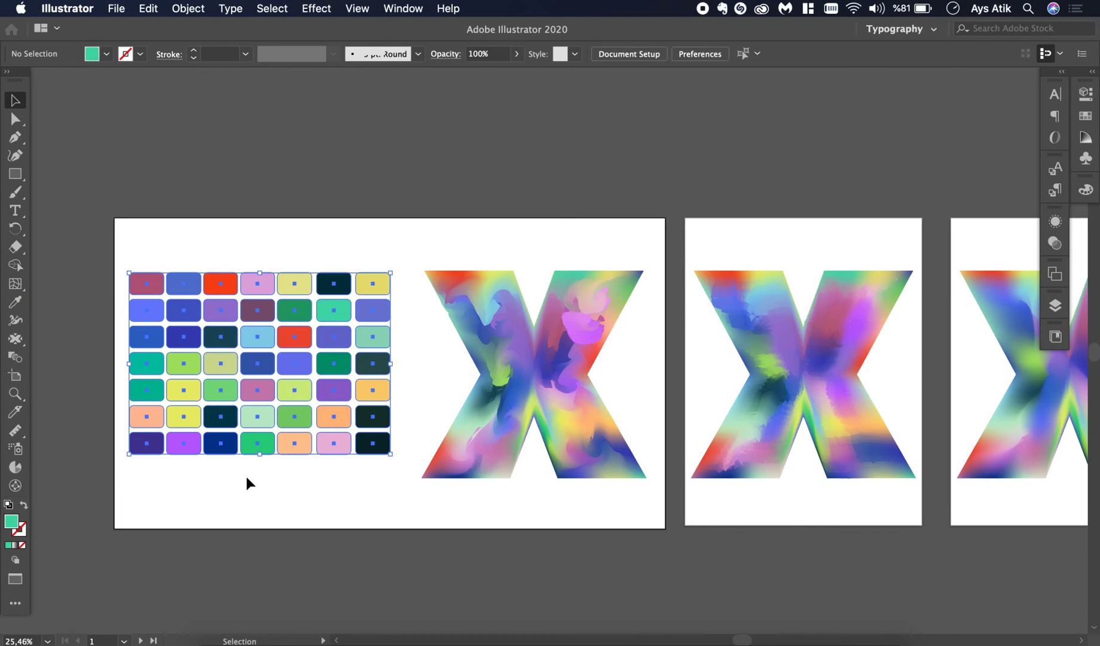
pyautogui.press('Delete')
# - Shift the twirled X left and move the crystallized X from artboard 2 beside it
pyautogui.moveTo(526, 400); pyautogui.dragTo(389, 408)
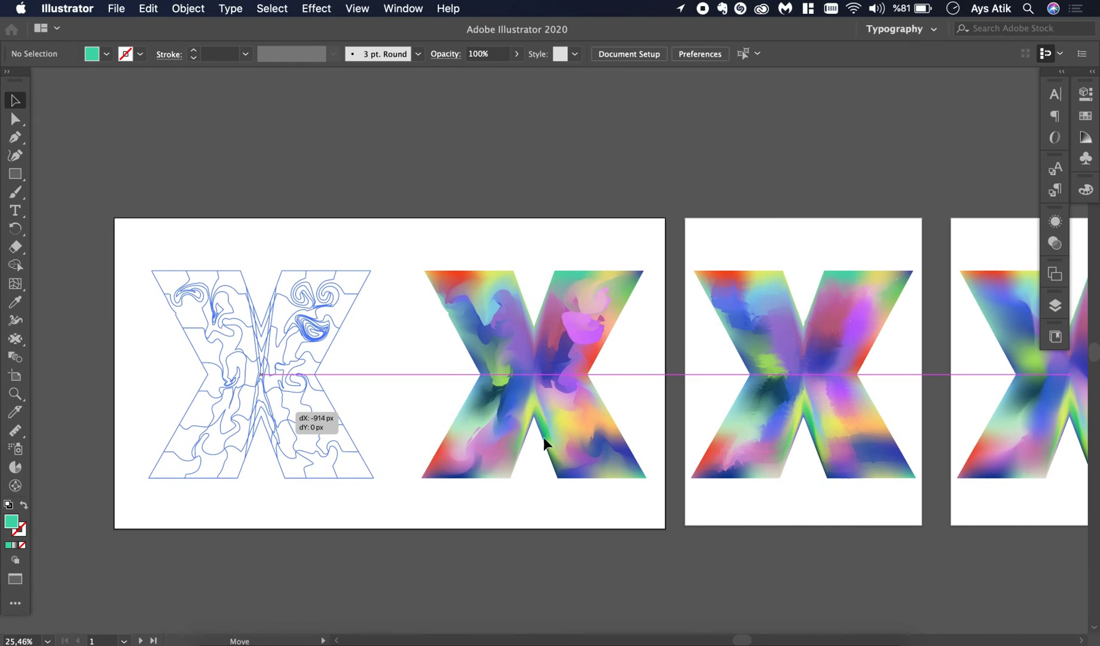
pyautogui.click(814, 385)
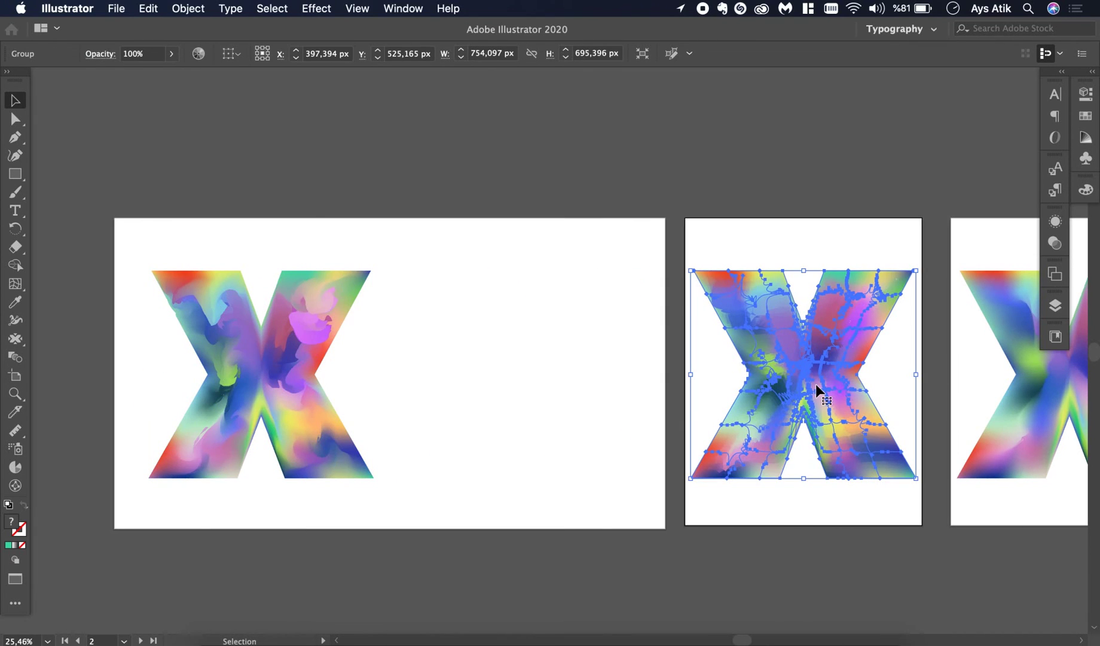
pyautogui.moveTo(816, 385); pyautogui.dragTo(598, 443)
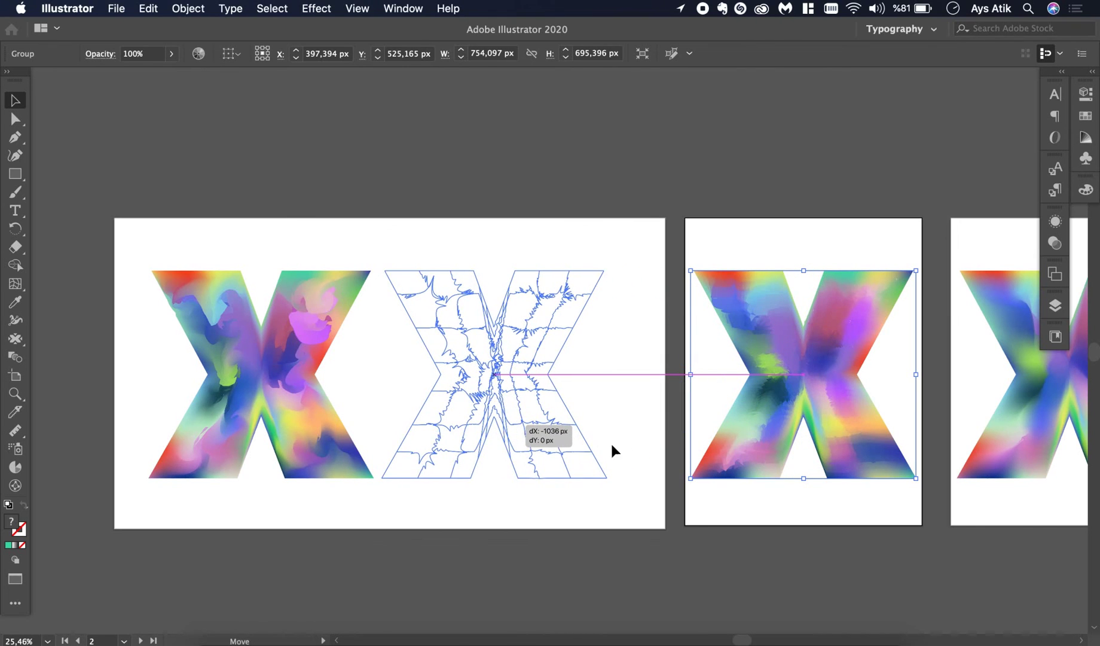
pyautogui.moveTo(827, 431); pyautogui.dragTo(828, 432)
# - Move the puckered X from artboard 3 next to the other two on the first artboard
pyautogui.click(1009, 395)
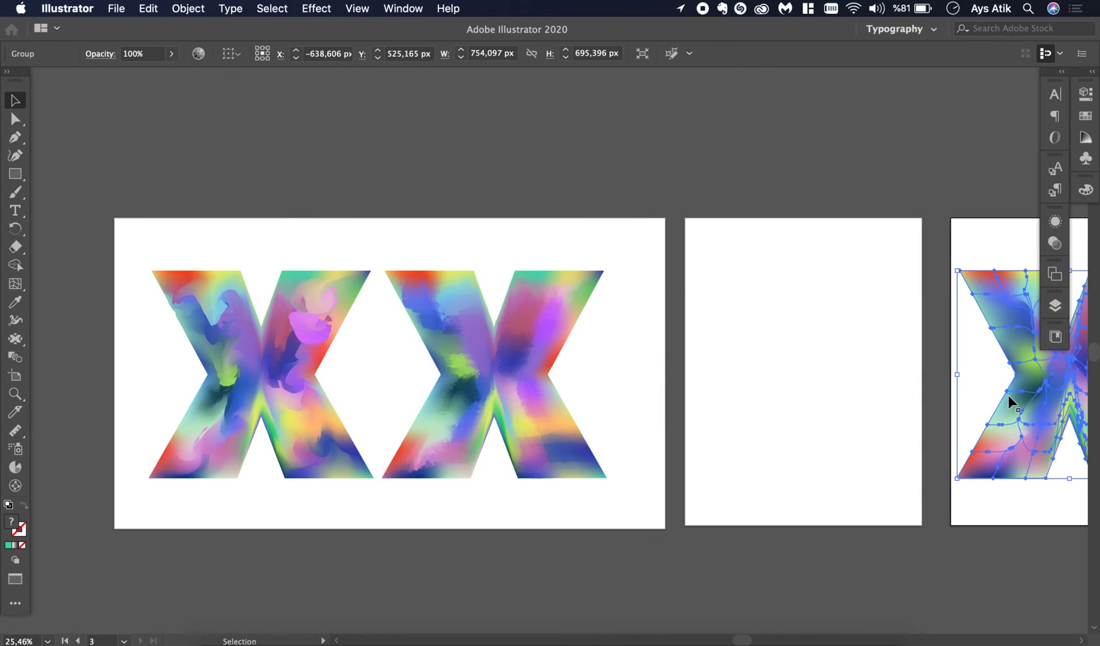
pyautogui.click(953, 393)
pyautogui.click(971, 394)
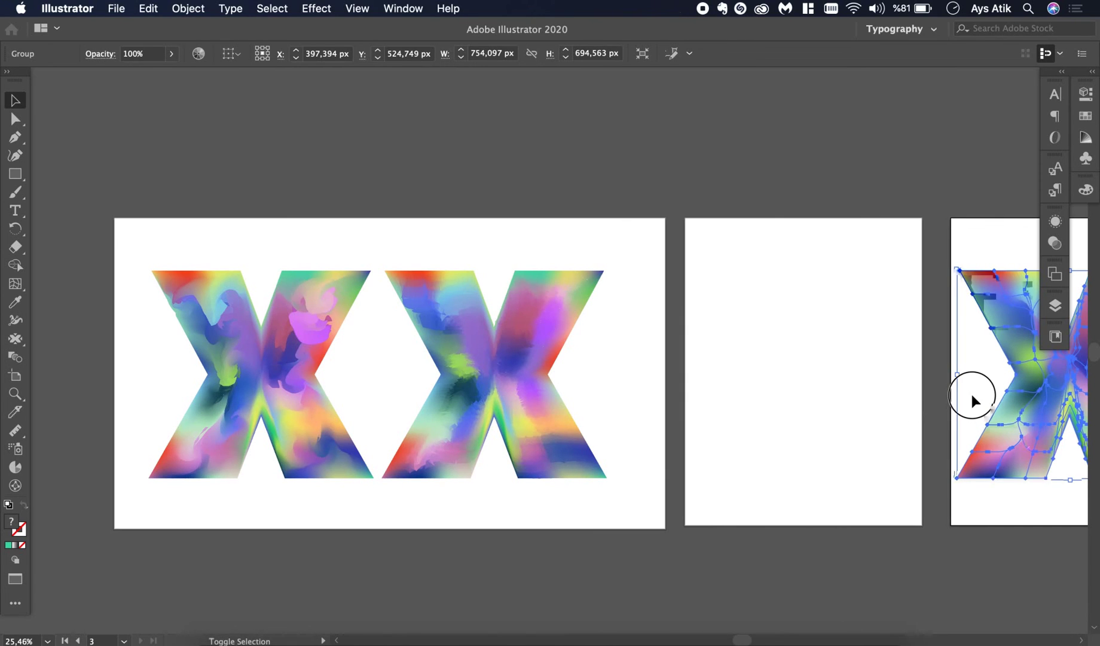
pyautogui.click(1005, 438)
pyautogui.click(969, 441)
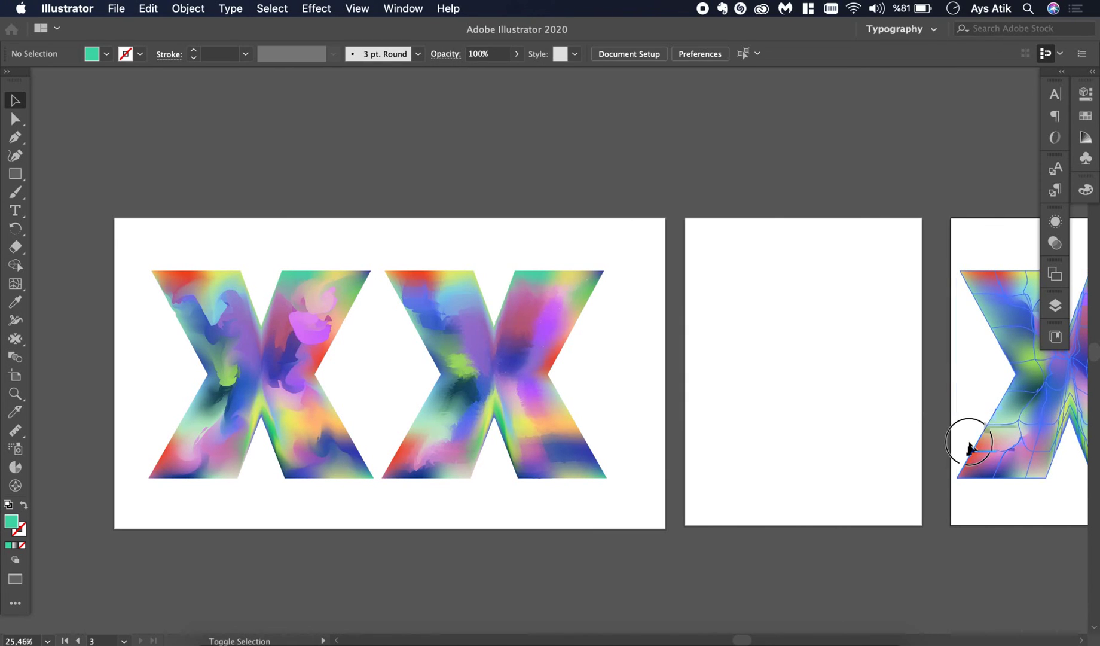
pyautogui.click(970, 447)
pyautogui.moveTo(951, 449); pyautogui.dragTo(656, 455)
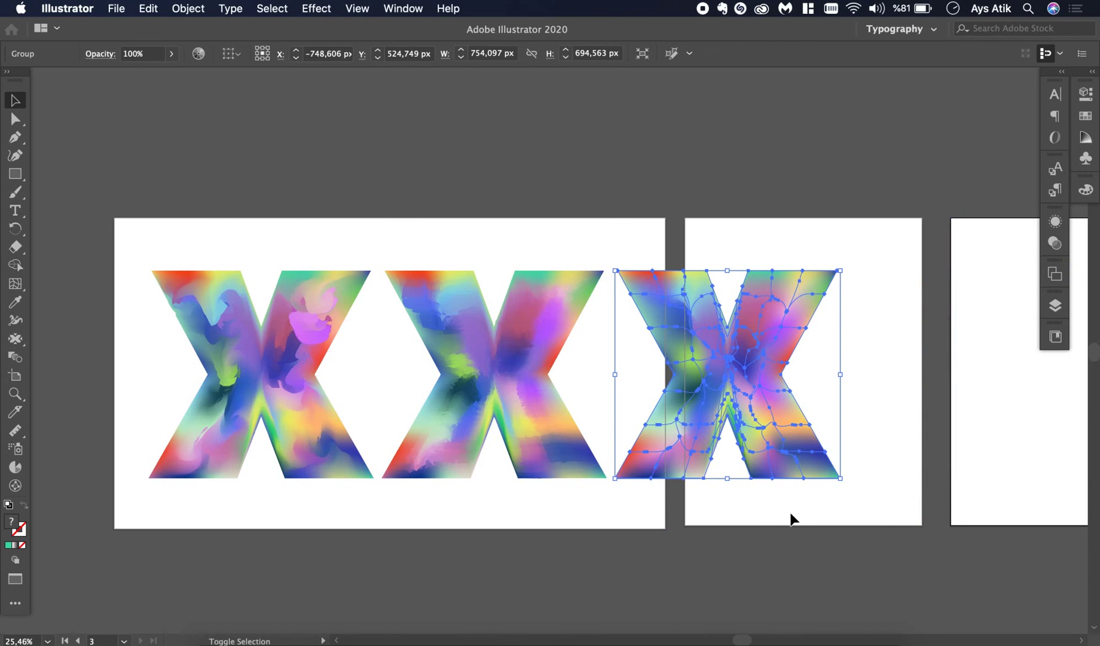
pyautogui.hscroll(2, 287, 560)
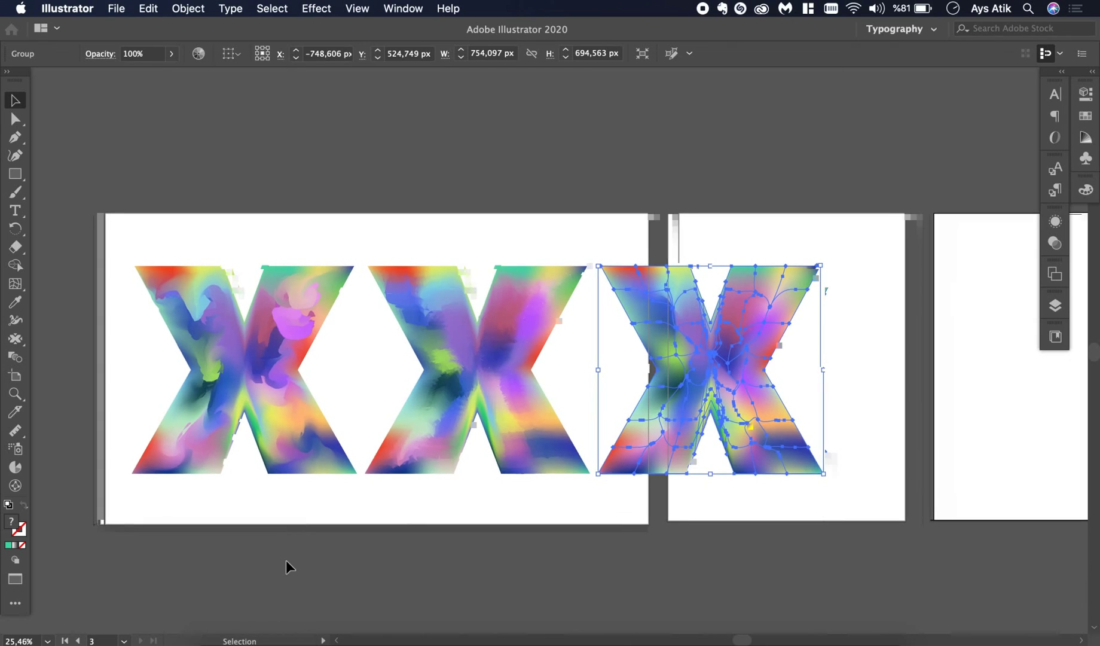
pyautogui.click(286, 559)
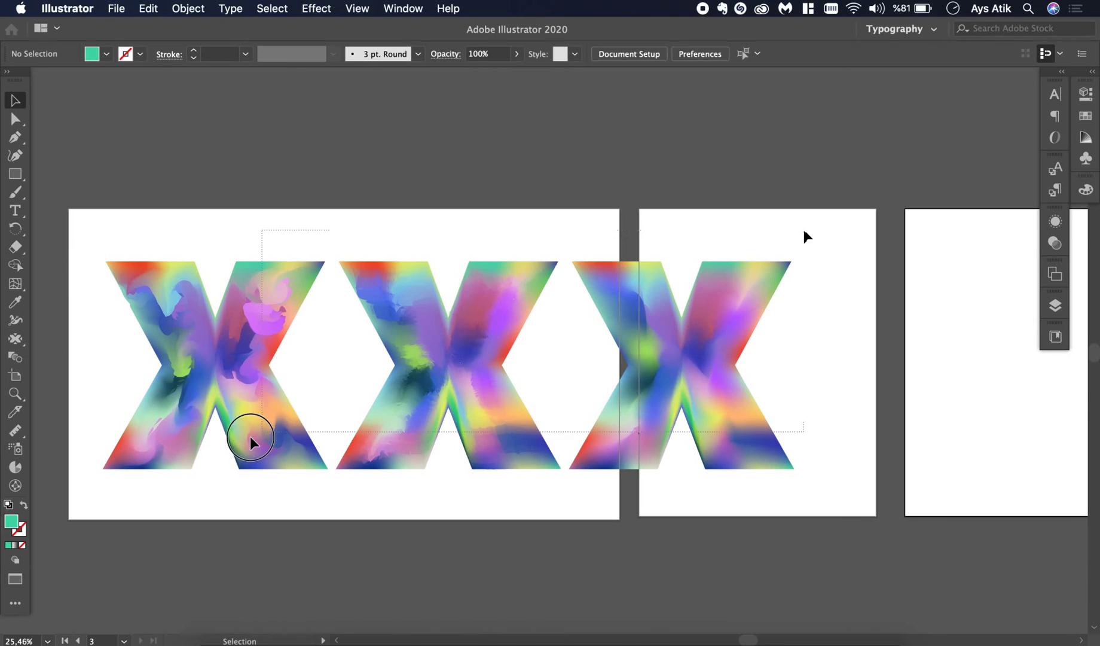
# - Scale down the three X's and shift the row, then undo the misplaced changes
pyautogui.moveTo(804, 230); pyautogui.dragTo(786, 456)
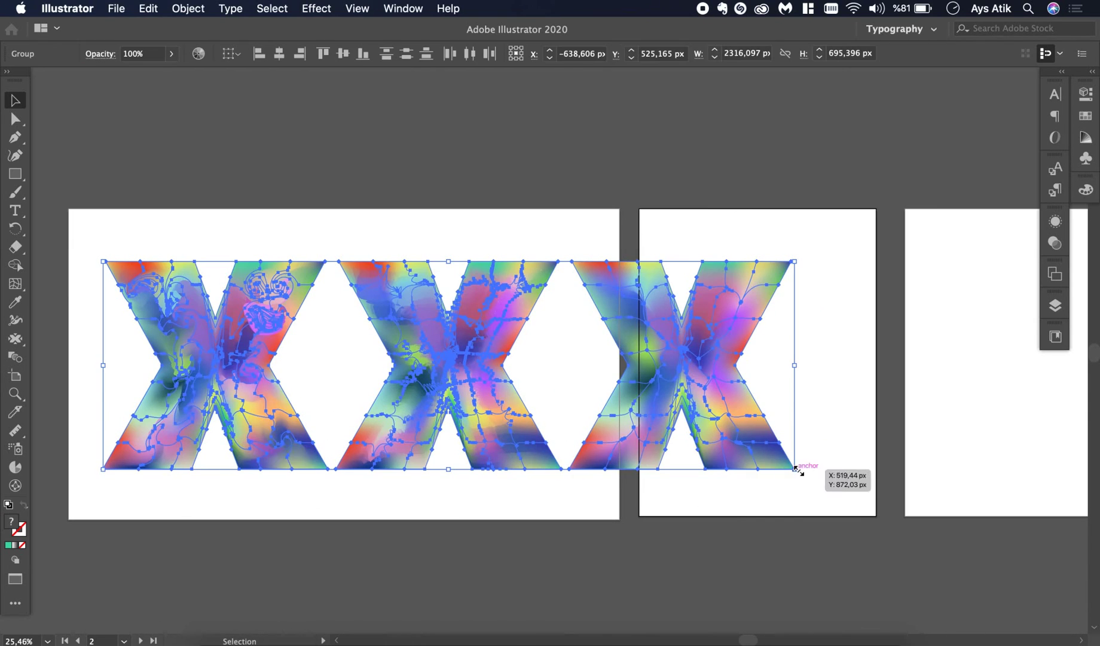
pyautogui.moveTo(796, 469); pyautogui.dragTo(722, 458)
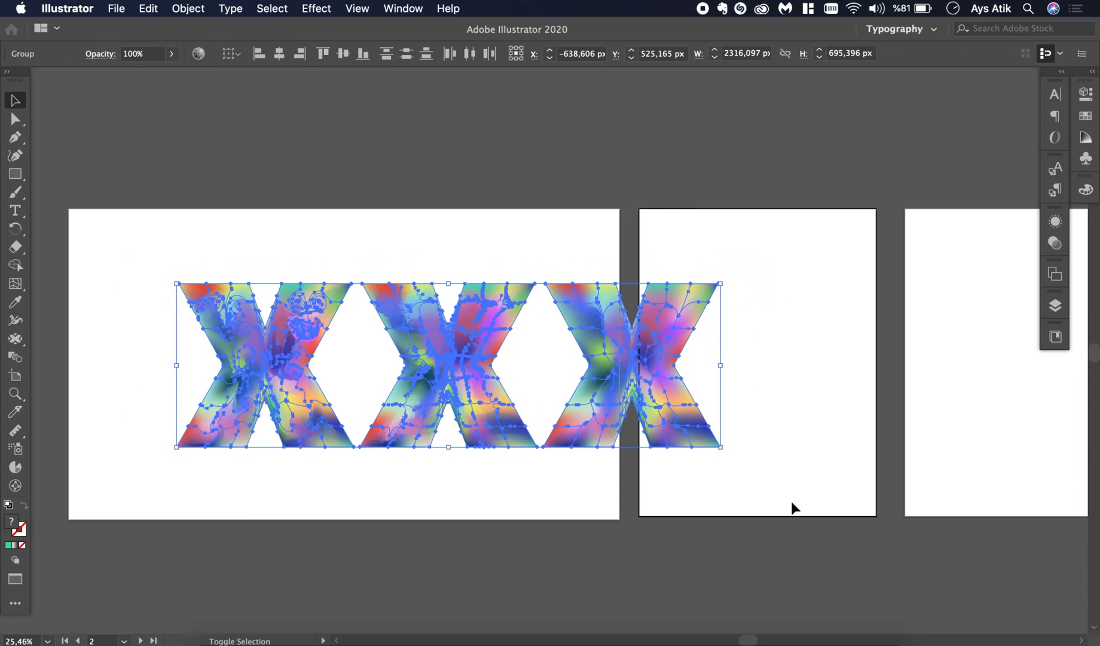
pyautogui.click(447, 402)
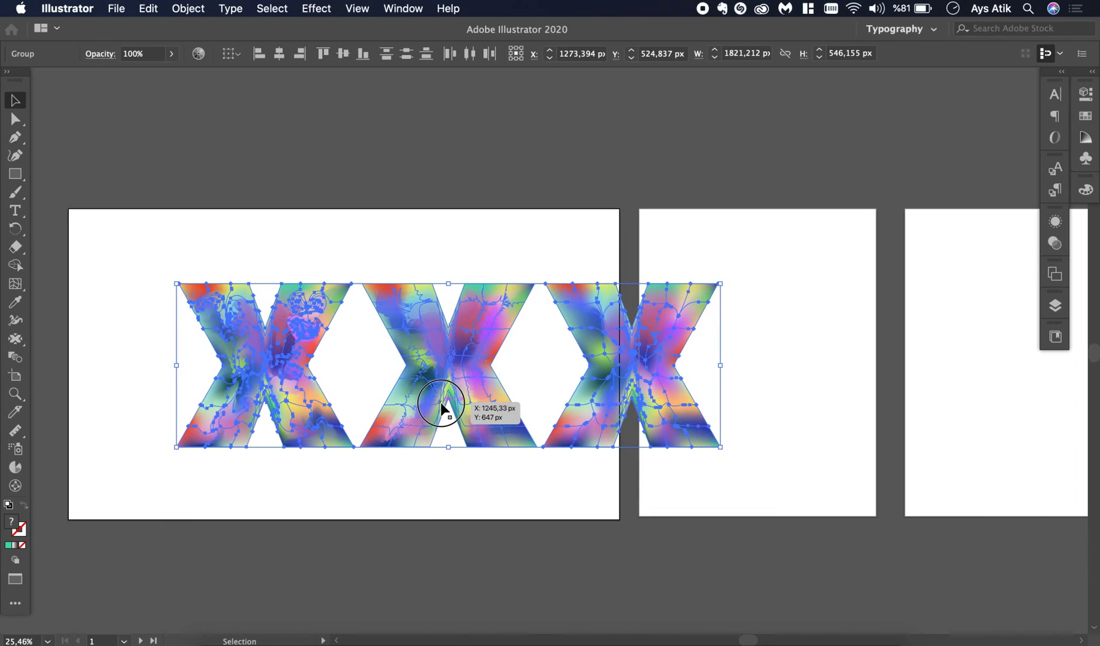
pyautogui.moveTo(441, 408); pyautogui.dragTo(513, 432)
pyautogui.press('super+z')
pyautogui.press('a')
pyautogui.press('super+z')
# - Try moving the row down and left, then undo it and return to the Selection tool
pyautogui.moveTo(768, 284); pyautogui.dragTo(338, 425)
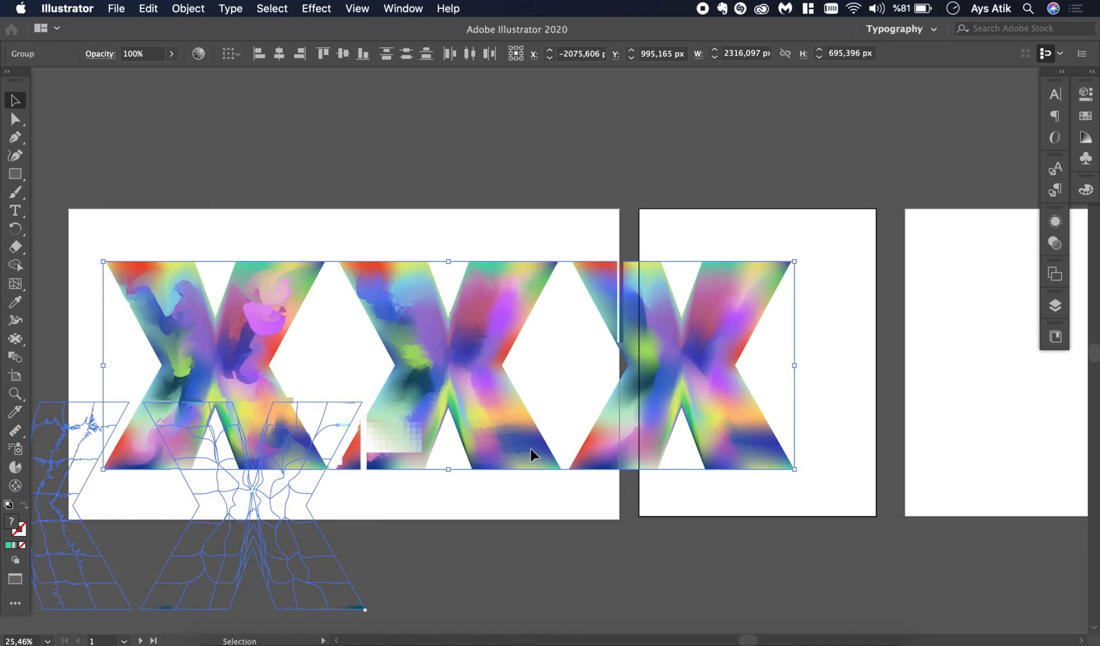
pyautogui.press('a')
pyautogui.press('super+z')
pyautogui.press('v')
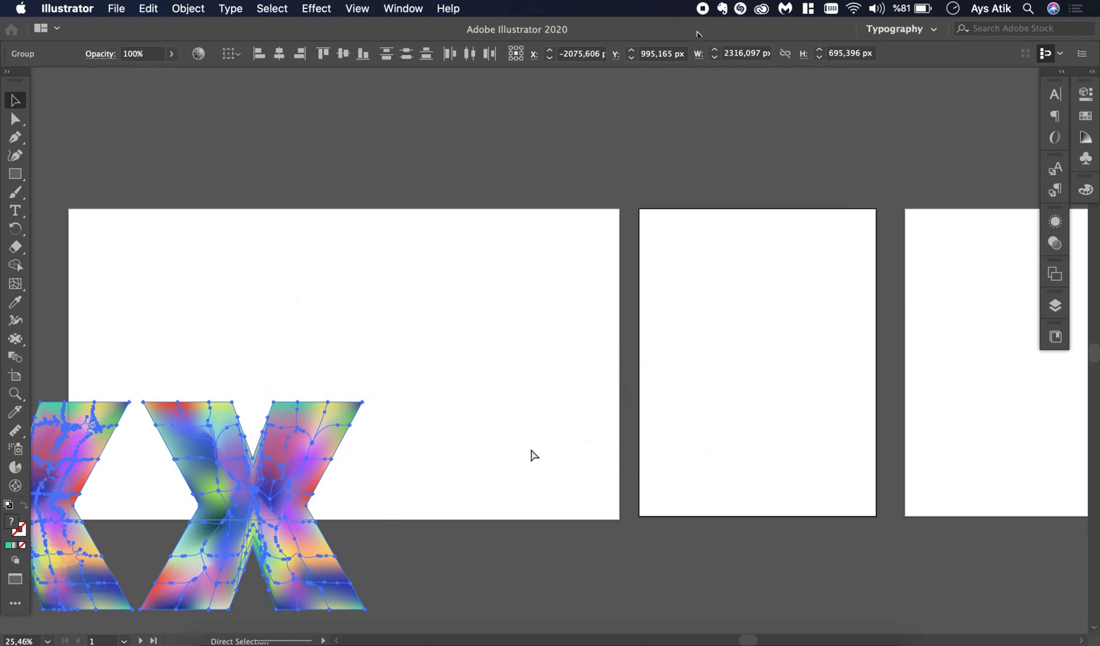
# - Shrink the row of X's around its centre and move it left to centre on artboard 1
pyautogui.moveTo(794, 469); pyautogui.dragTo(710, 476)
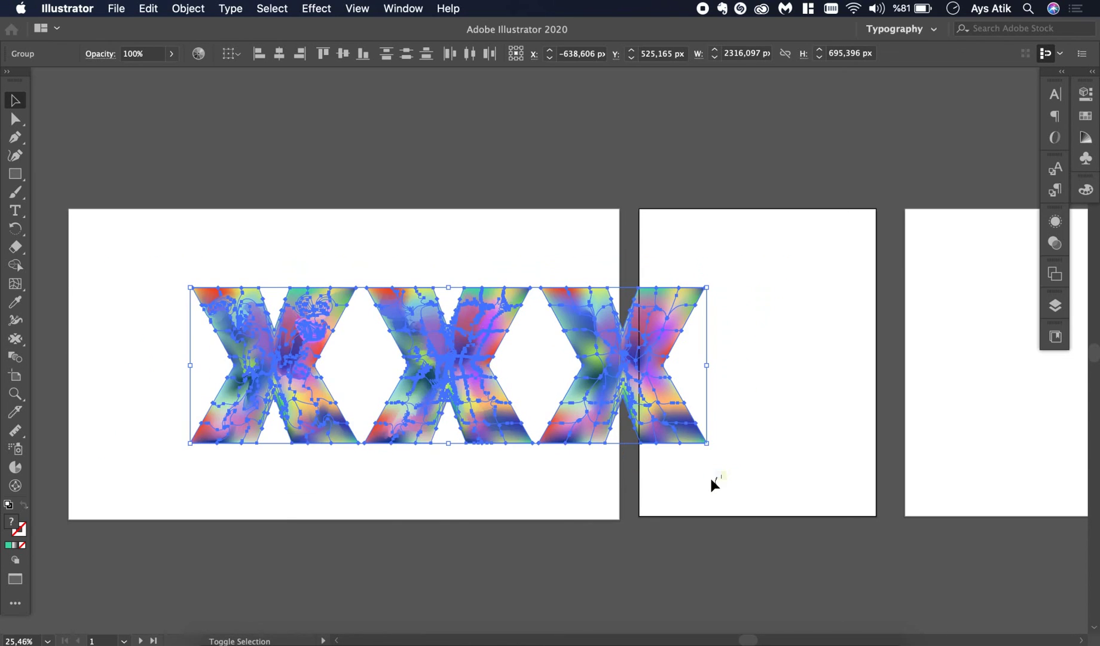
pyautogui.click(705, 484)
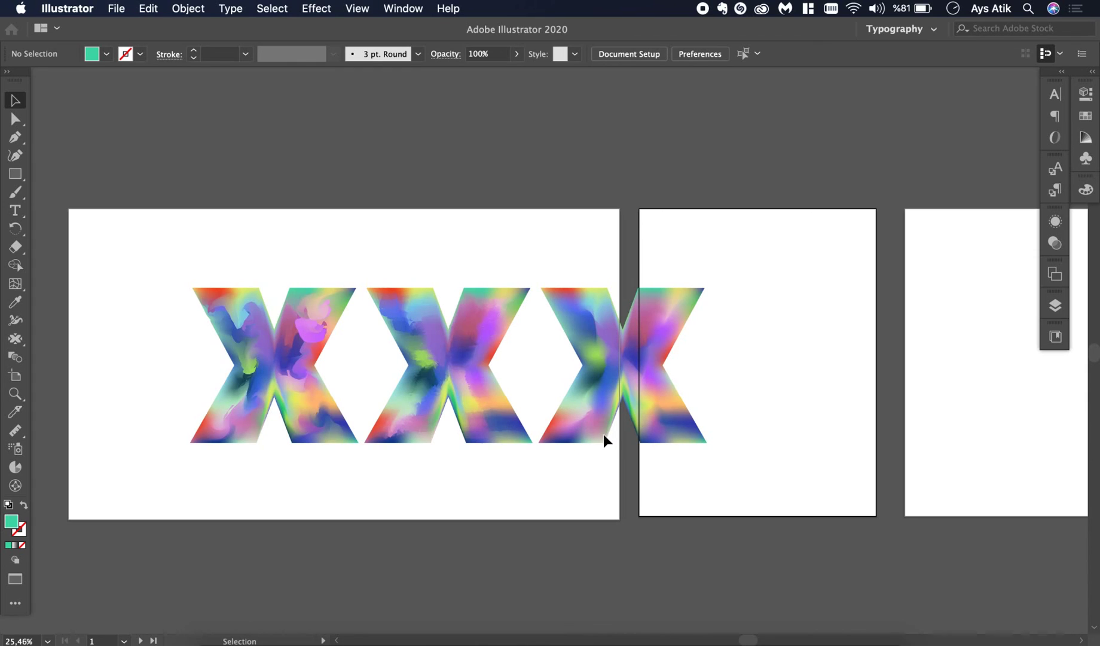
pyautogui.moveTo(734, 379); pyautogui.dragTo(287, 451)
pyautogui.moveTo(422, 387); pyautogui.dragTo(342, 386)
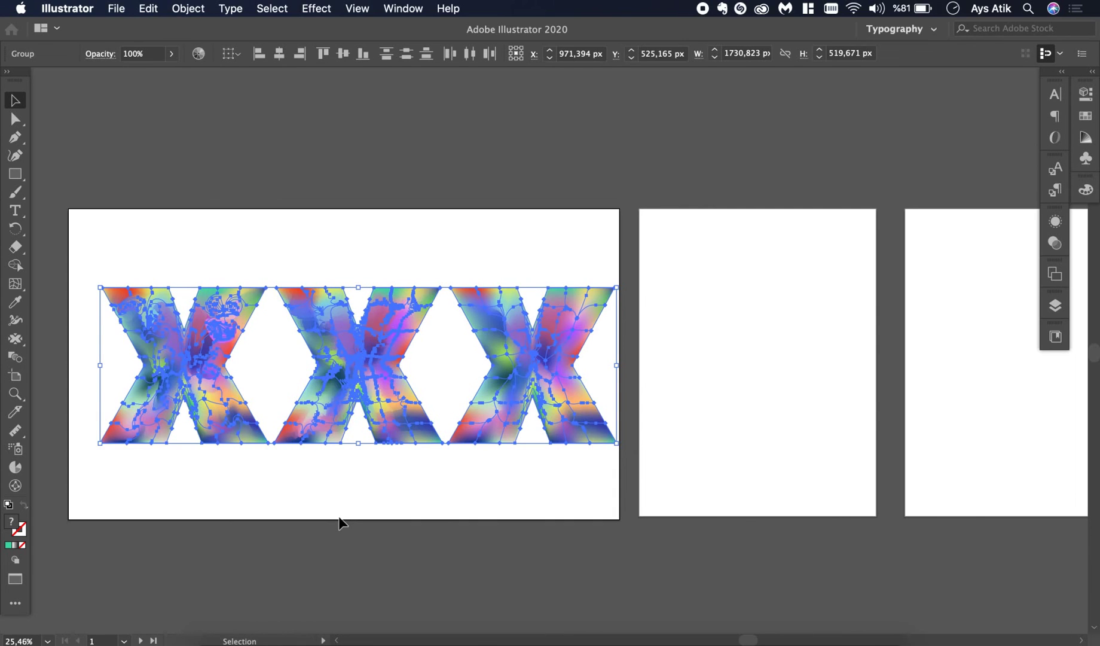
pyautogui.click(339, 518)
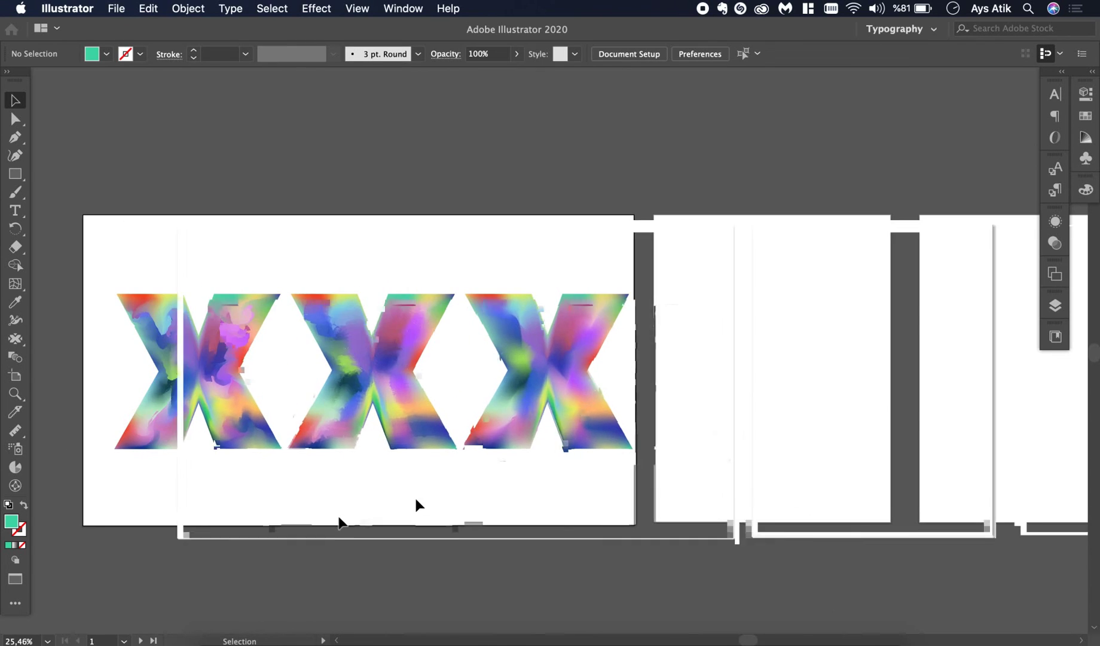
pyautogui.scroll(4, 414, 495)
pyautogui.scroll(-1, 414, 495)
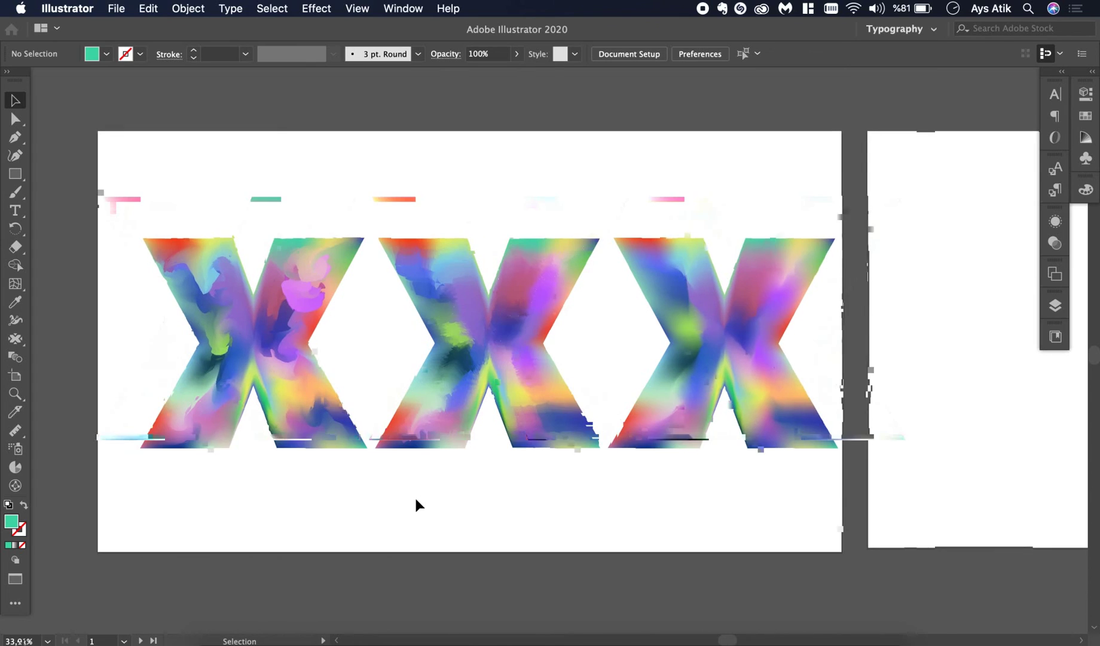
pyautogui.scroll(2, 415, 499)
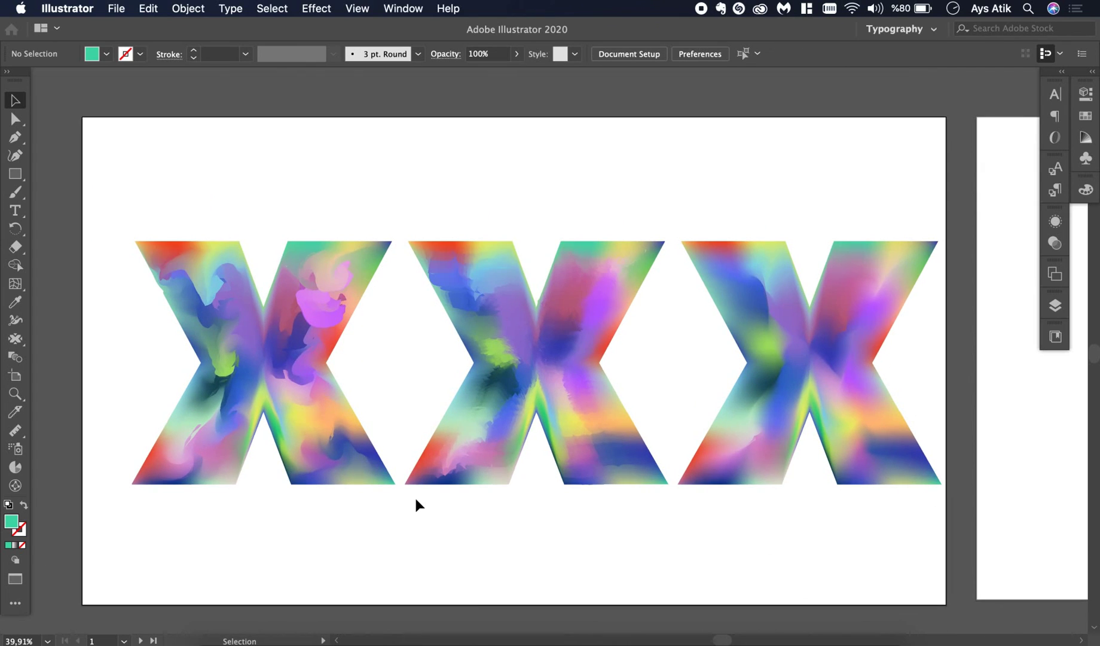